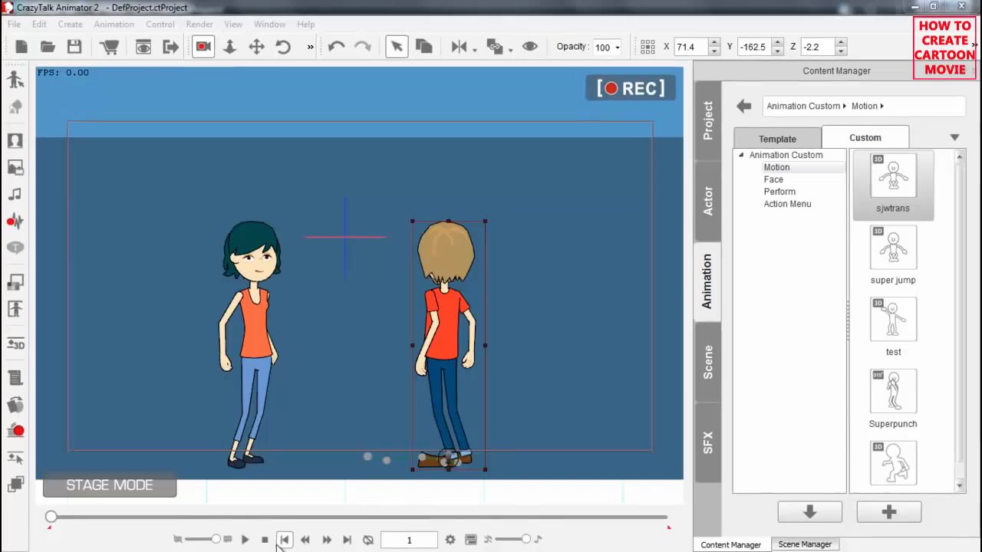
- Play back the two-character animation from the first frame, stop it, and start the preview again
click(244, 540)
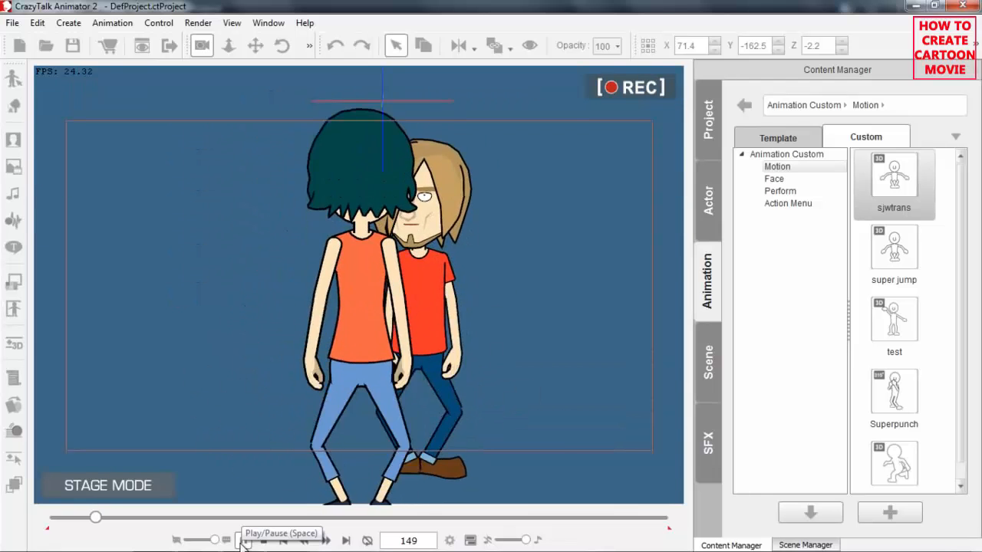
click(263, 541)
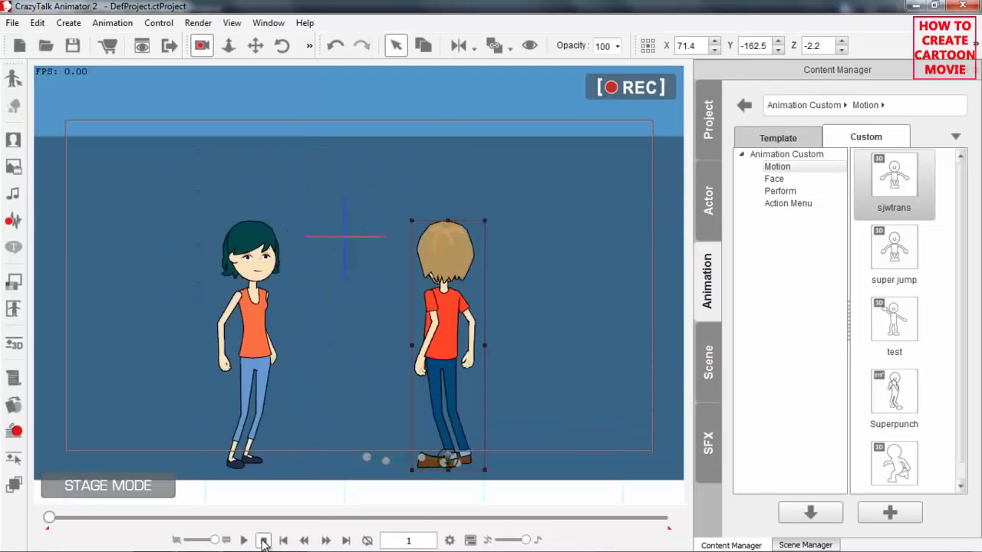
click(244, 541)
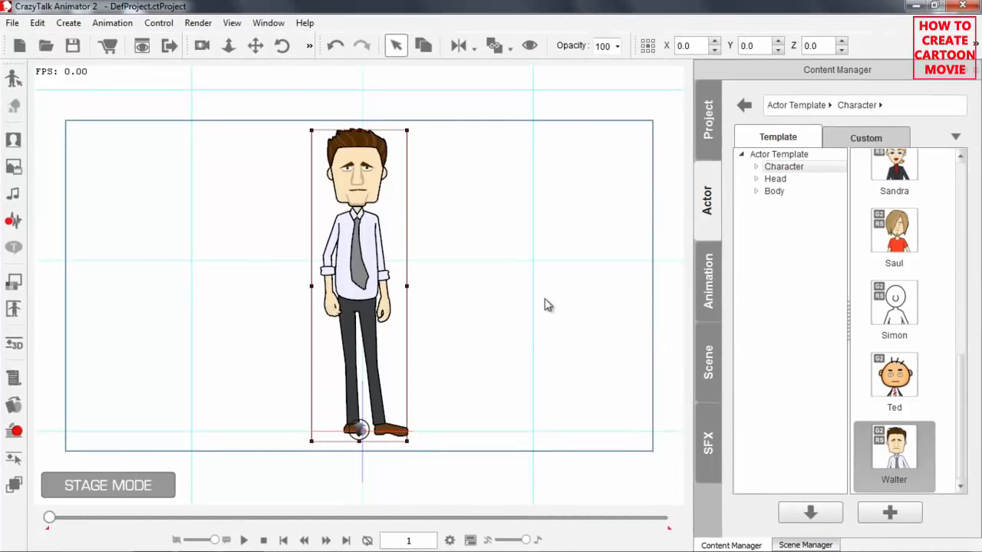
- Switch to iClone and orbit the preview camera to a lower front view of the full Chuck avatar
key(alt+Tab)
key(alt+Tab)
key(alt+Tab)
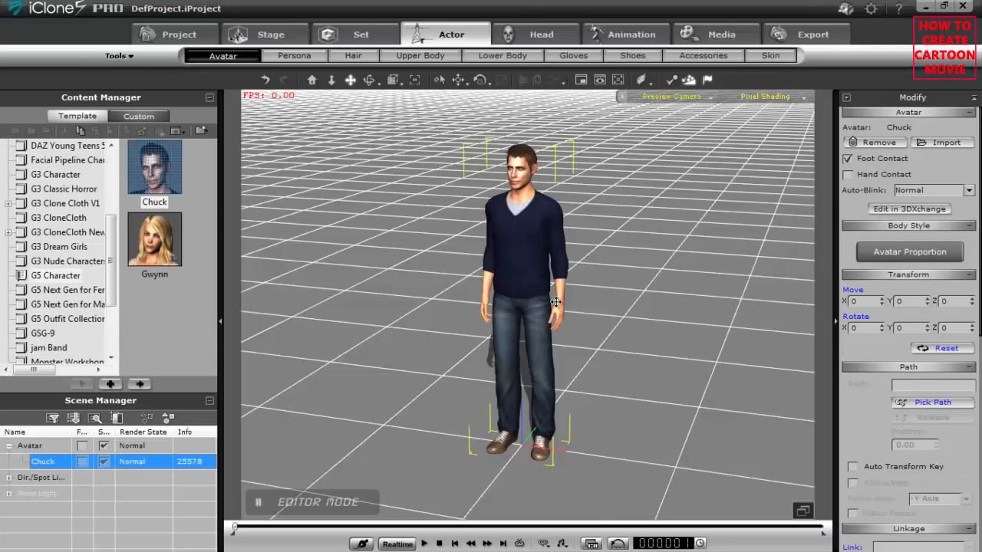
drag(554, 416, 664, 269)
scroll(636, 336, up, 3)
drag(624, 323, 557, 336)
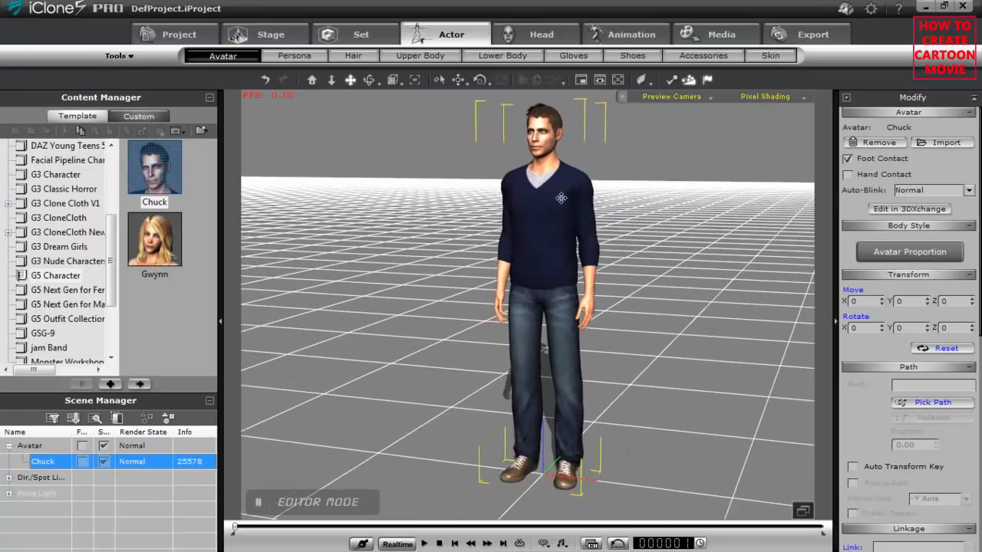
scroll(553, 222, down, 3)
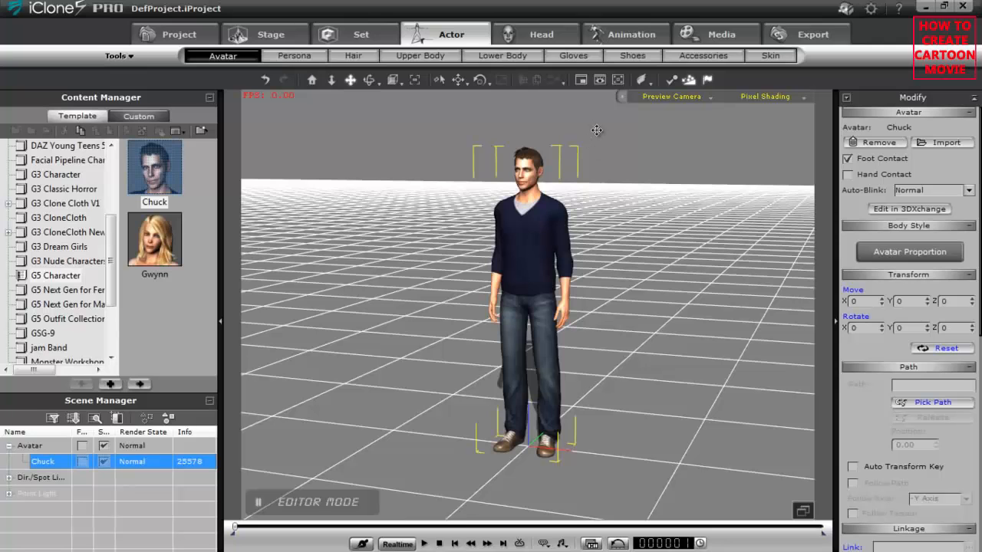
- Apply the Walk_ori motion from the Move folder of the 01_G5 Chuck motion templates to the Chuck avatar
click(626, 34)
click(392, 57)
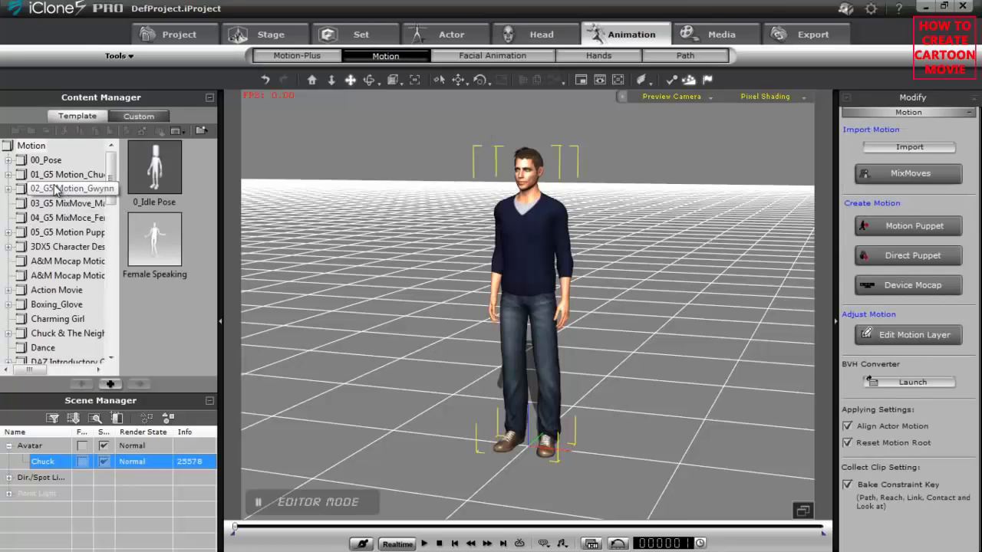
click(8, 174)
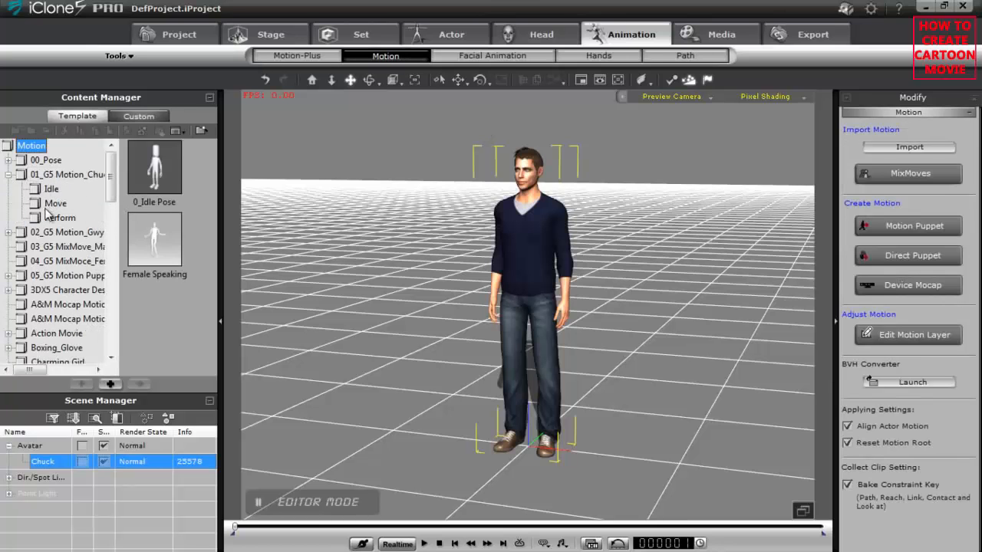
click(52, 204)
drag(214, 241, 212, 307)
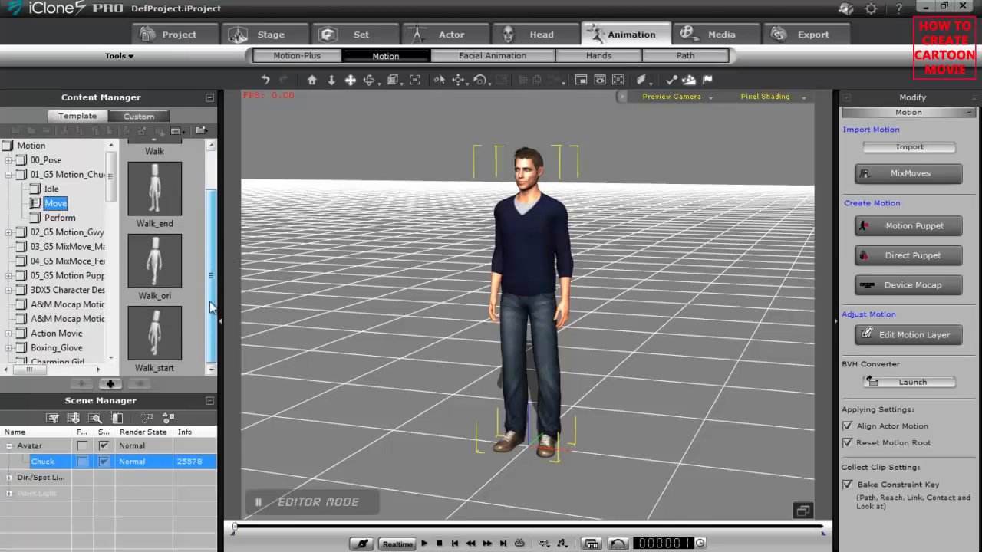
double_click(160, 262)
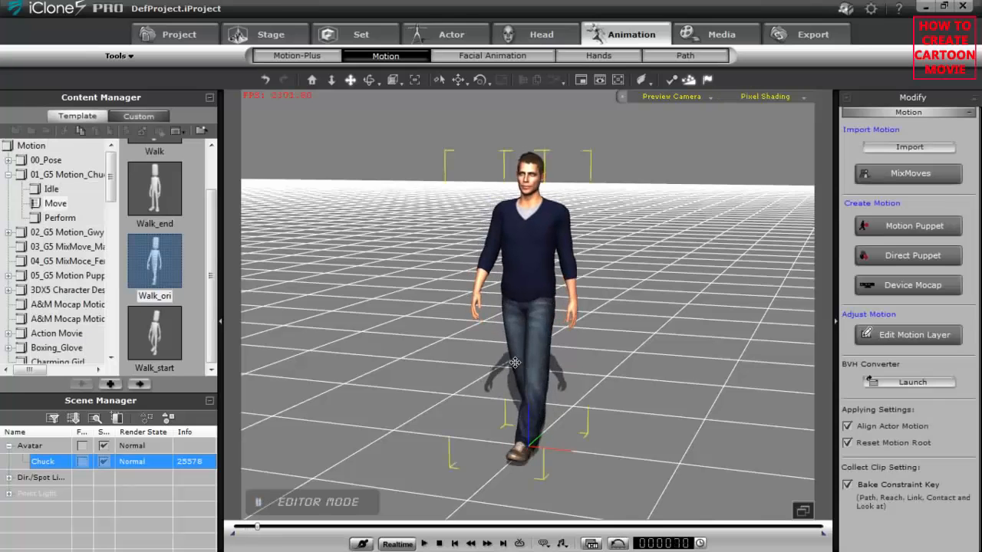
- Play back Chuck's walk motion, then stop it and return to the start
click(425, 543)
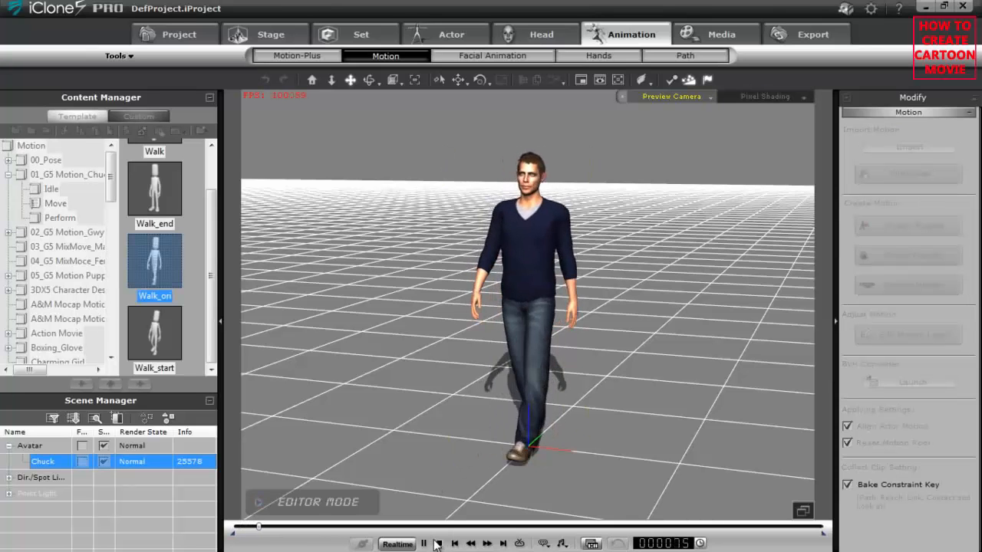
click(438, 543)
drag(437, 369, 268, 323)
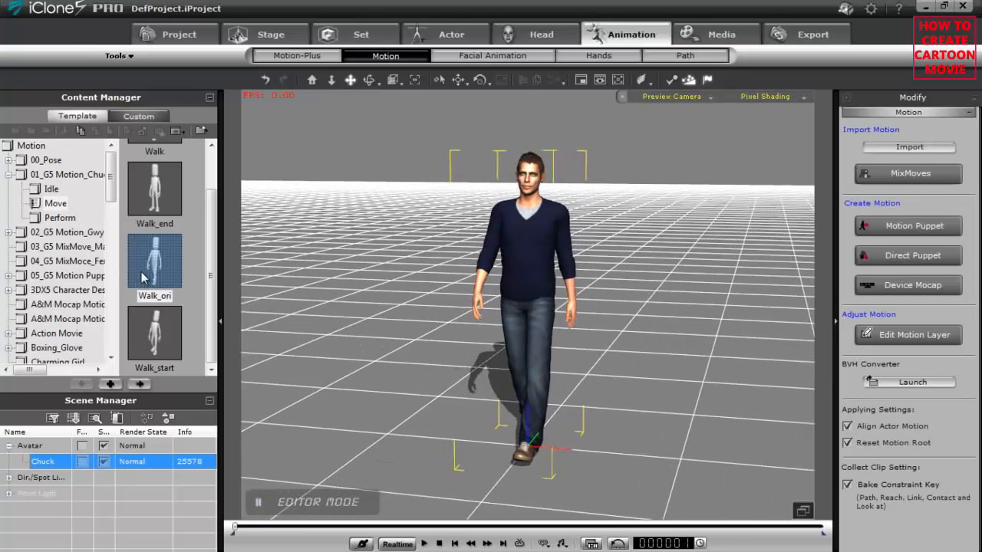
- Transfer the Walk_ori motion from iClone onto the Walter character in CrazyTalk Animator and preview the walk
drag(151, 273, 337, 281)
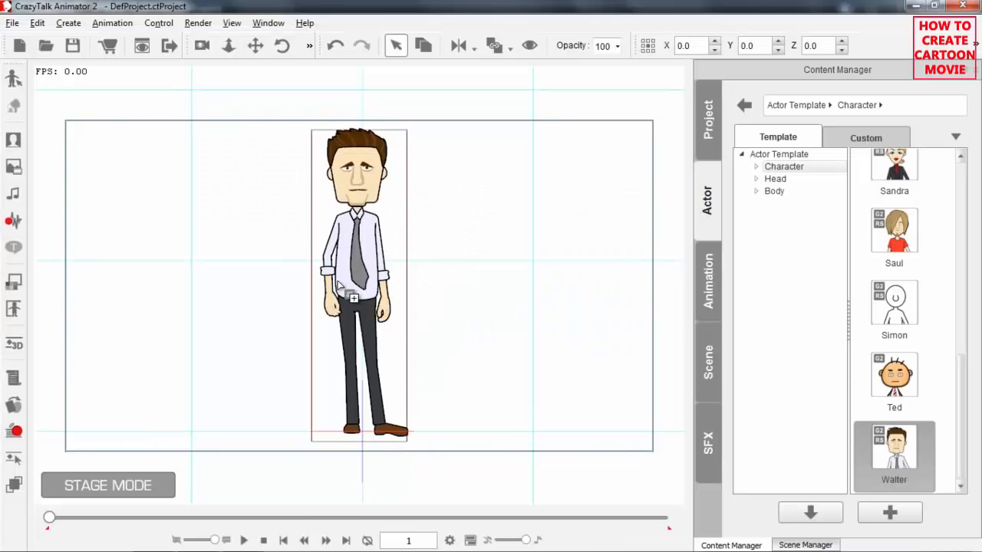
drag(338, 285, 374, 238)
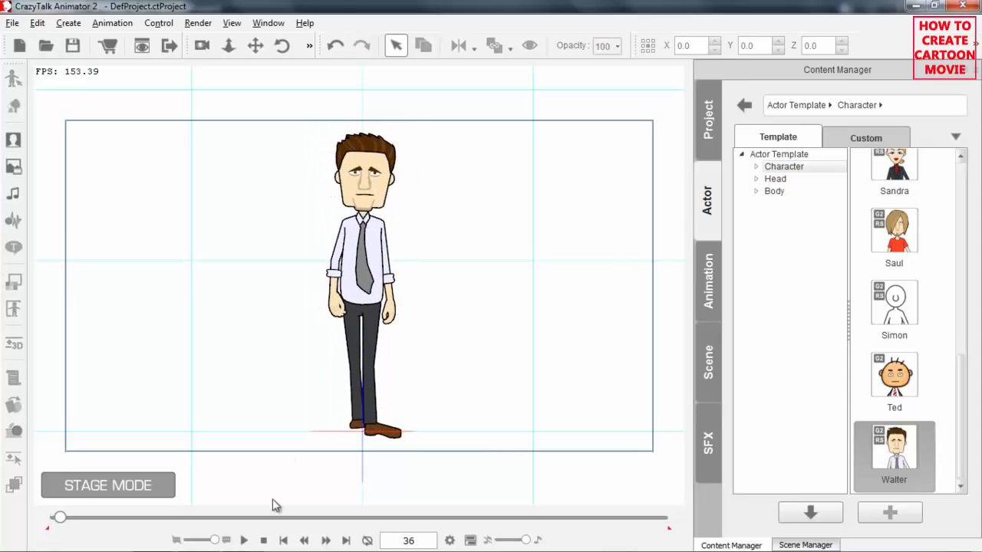
click(263, 540)
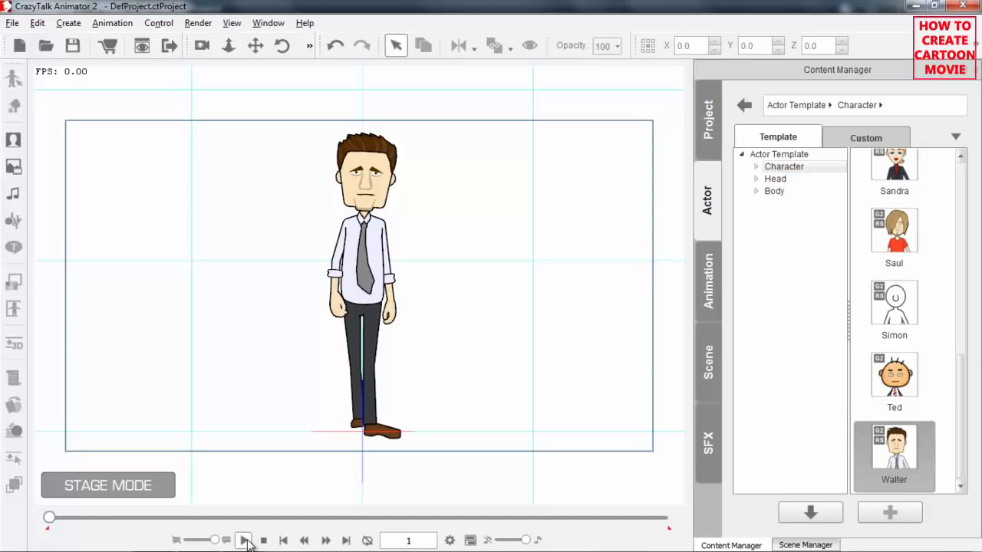
click(244, 540)
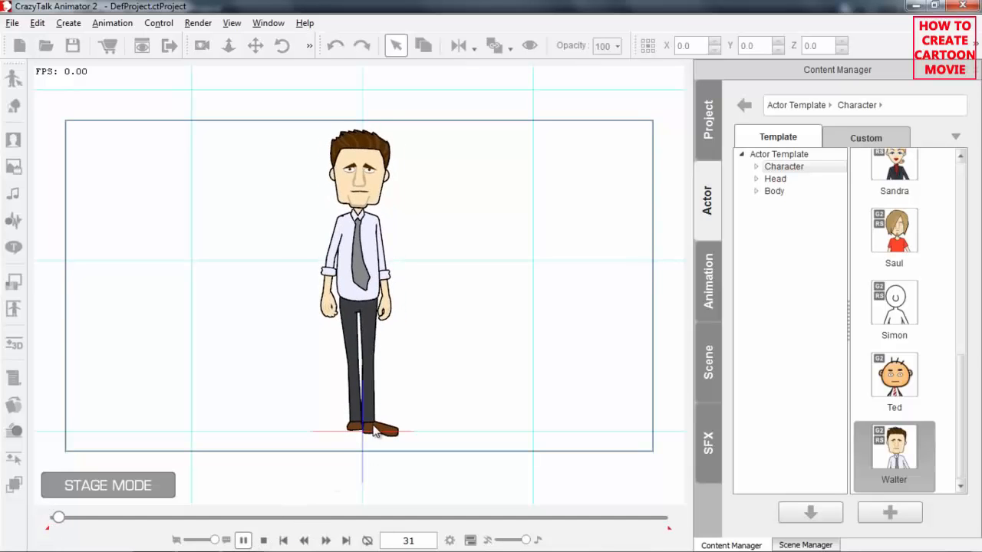
click(263, 540)
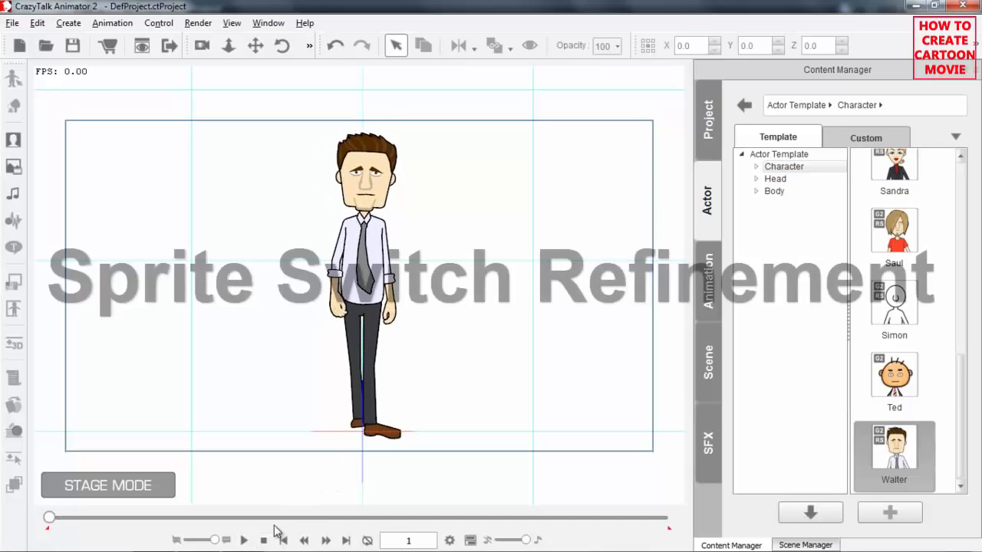
- Open Walter in the Sprite Editor and switch his left foot to the 01_L Foot sprite at Custom Angle 0
scroll(409, 373, up, 1)
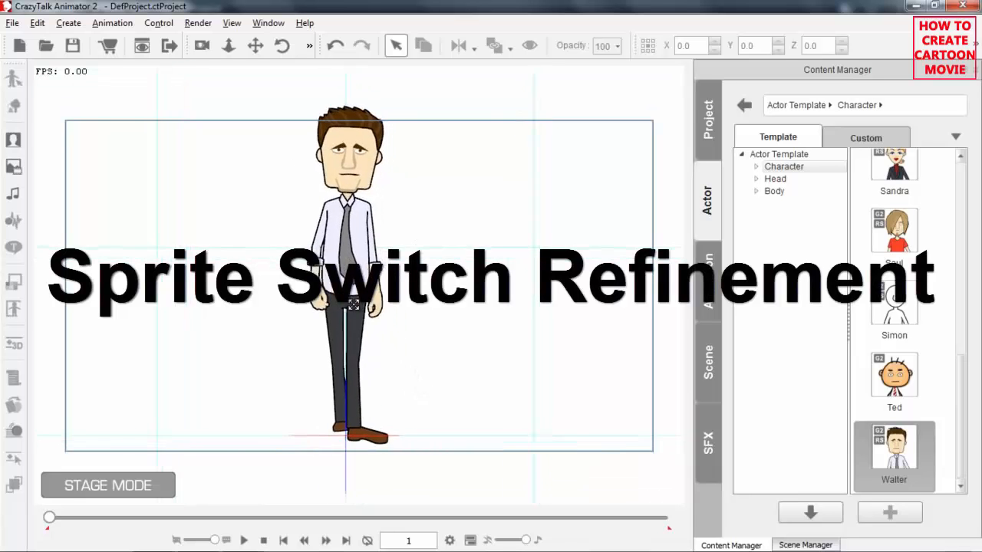
drag(353, 305, 319, 304)
click(318, 233)
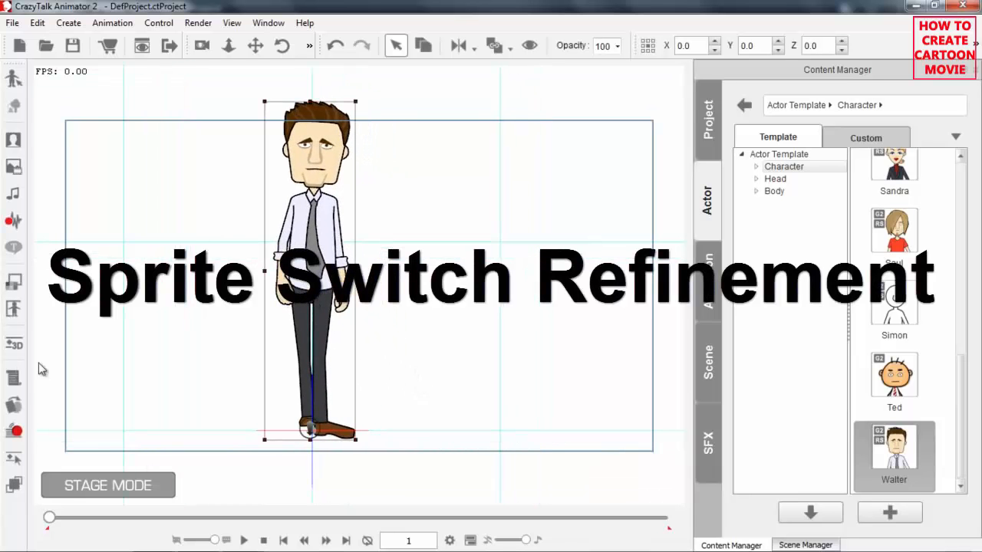
click(14, 406)
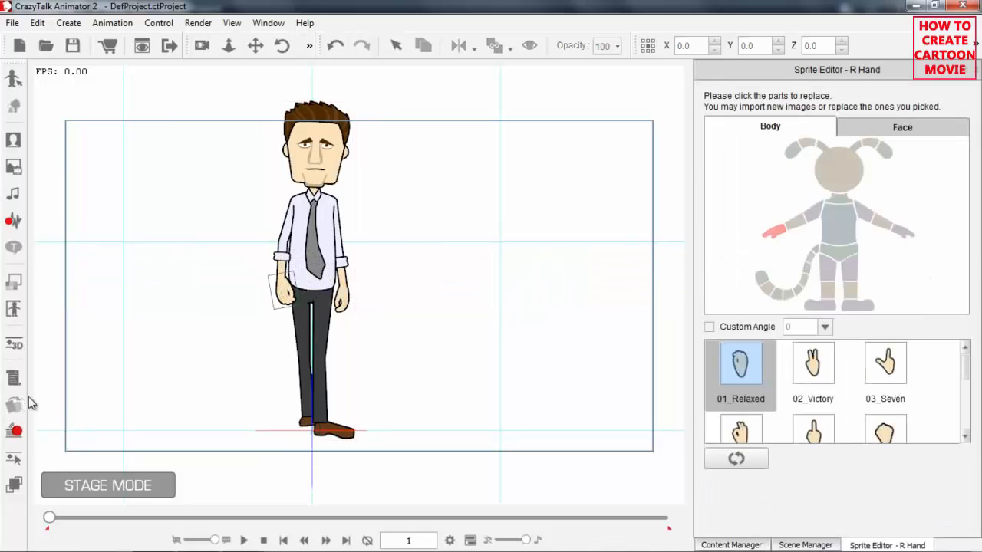
click(340, 432)
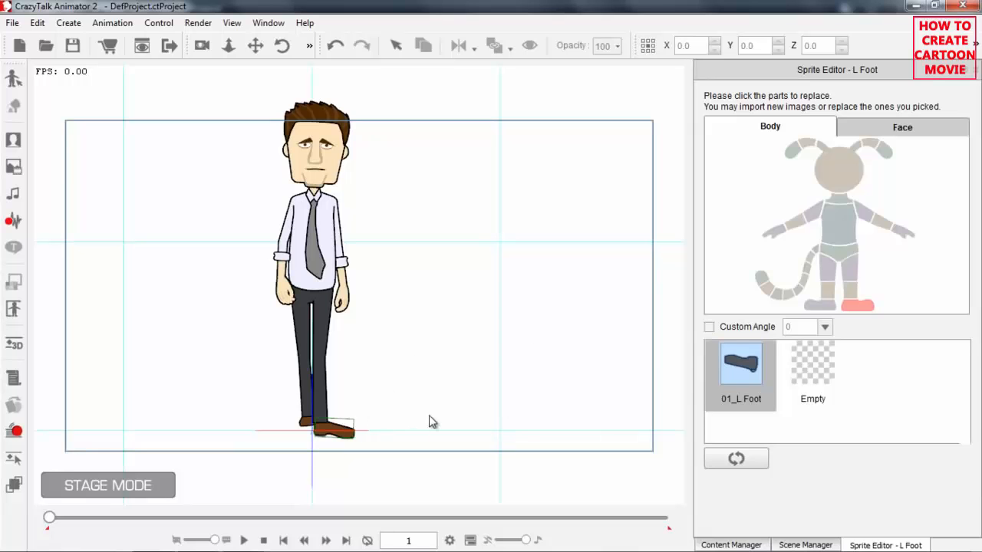
click(709, 327)
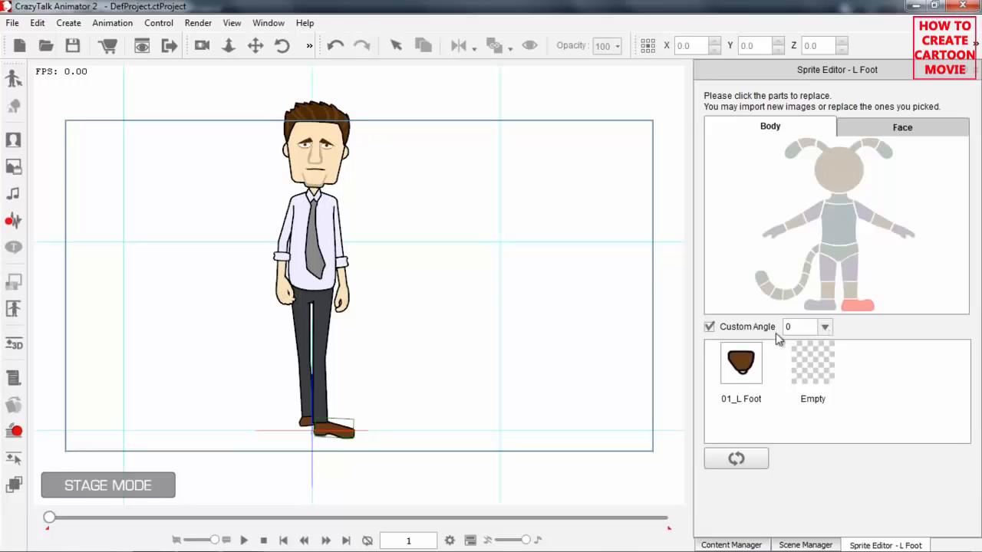
click(754, 370)
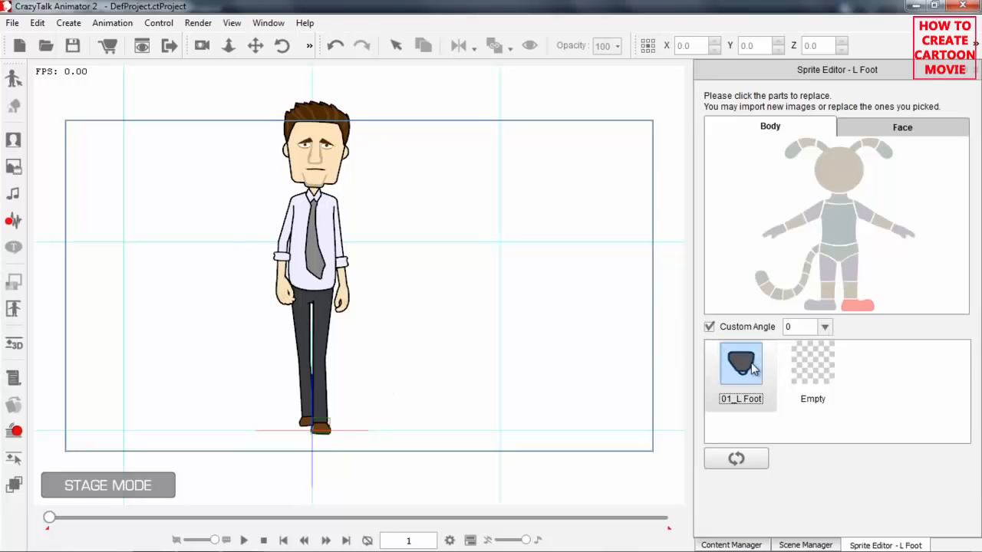
- Apply the 01_R Foot sprite at Custom Angle 0 to Walter's right foot and play back the walk
click(308, 426)
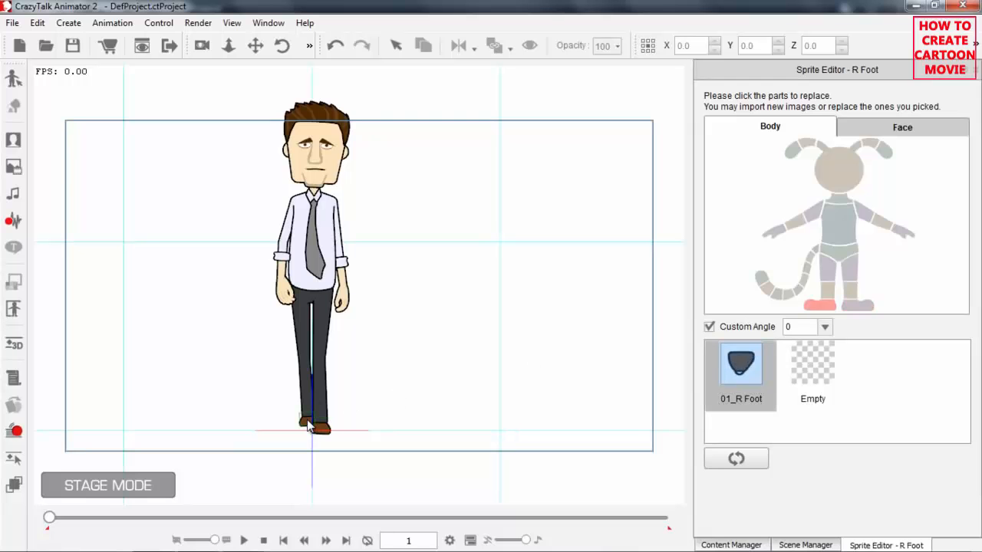
click(743, 370)
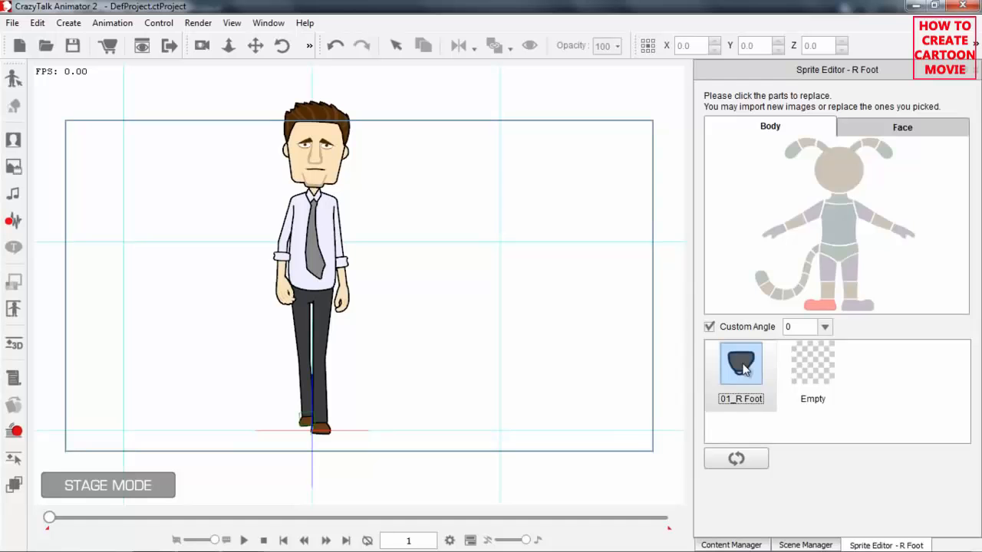
click(243, 541)
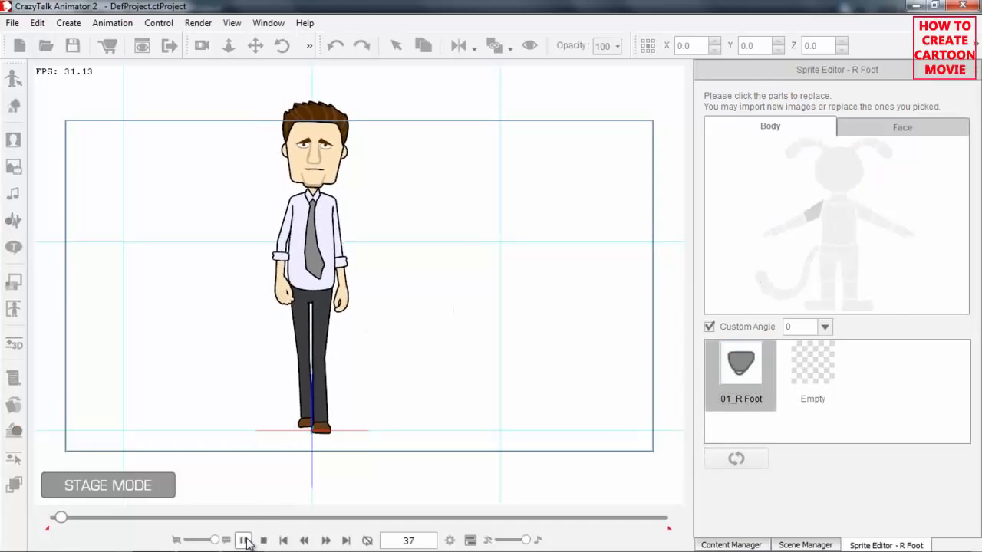
click(263, 540)
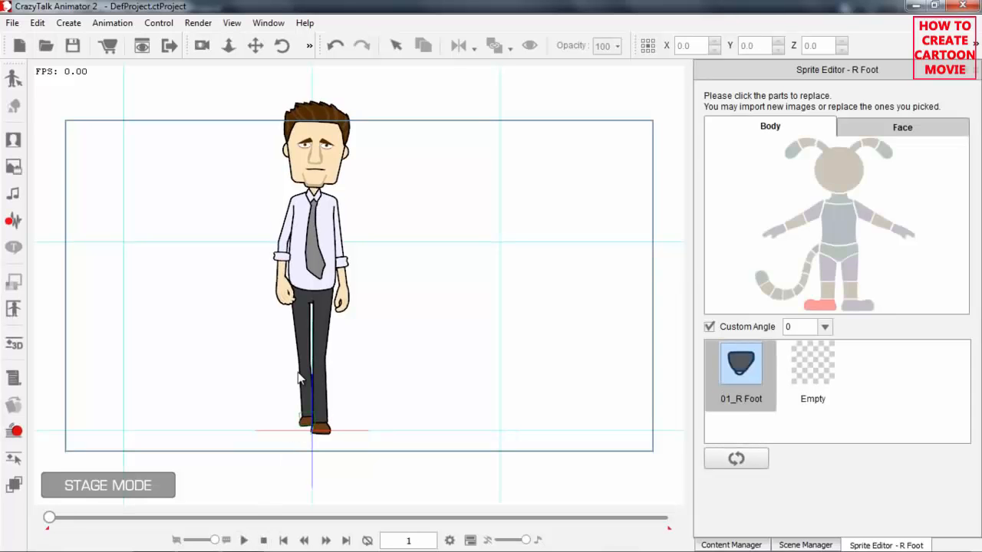
- Open the timeline and compare the sprite tracks of Walter's left and right feet
key(F3)
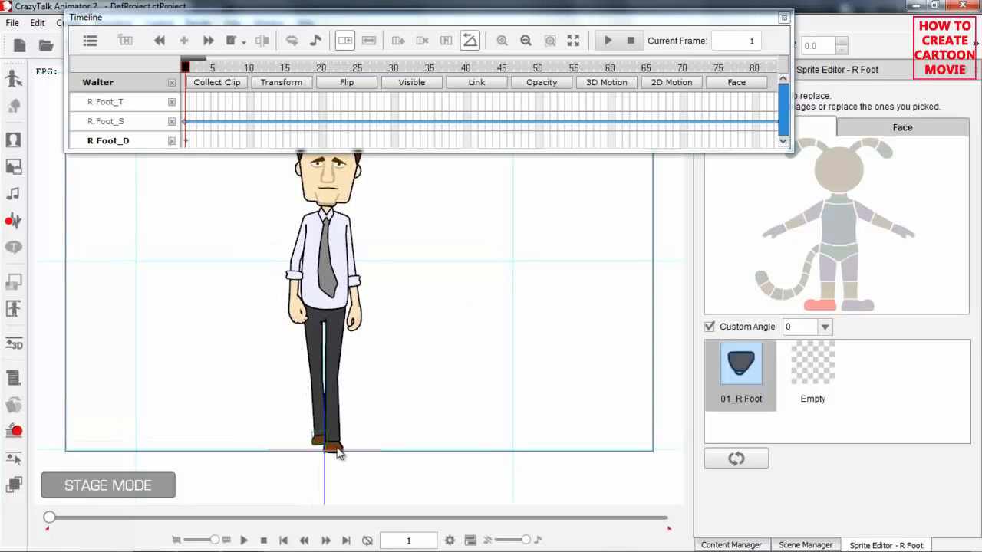
click(336, 447)
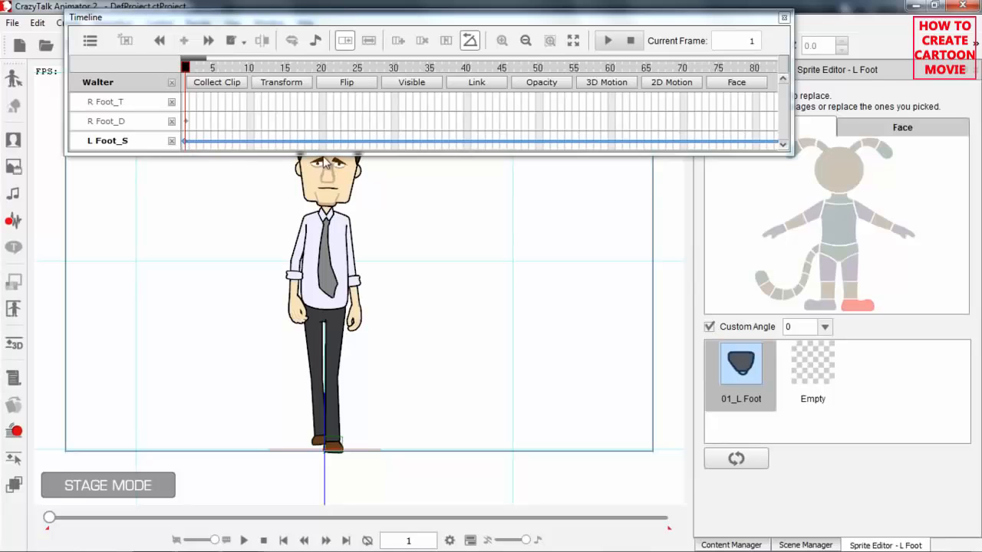
click(323, 445)
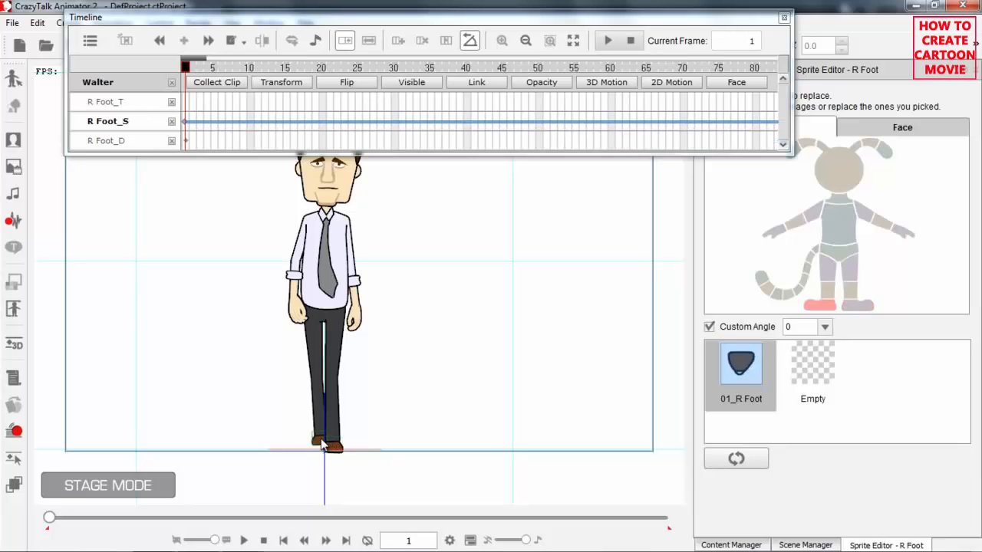
click(332, 449)
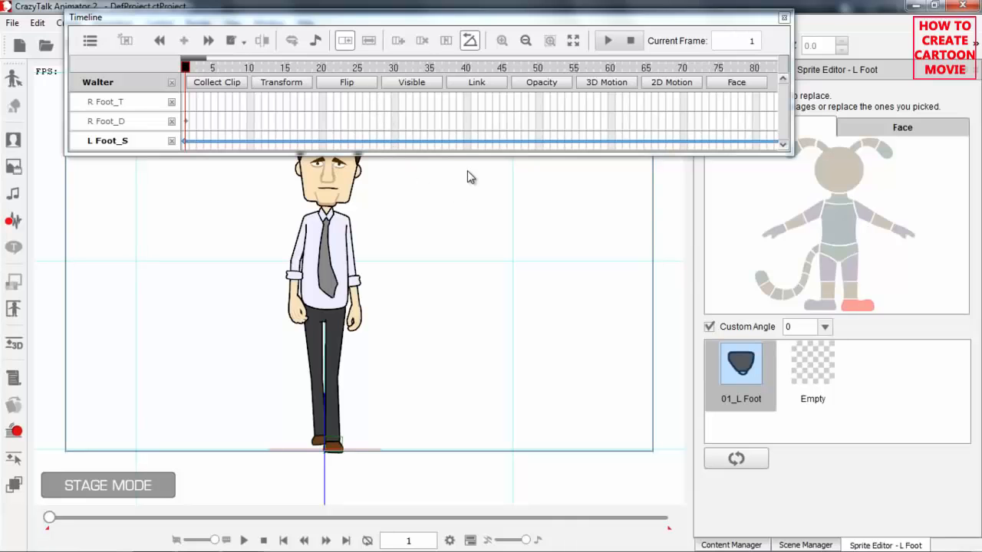
click(161, 67)
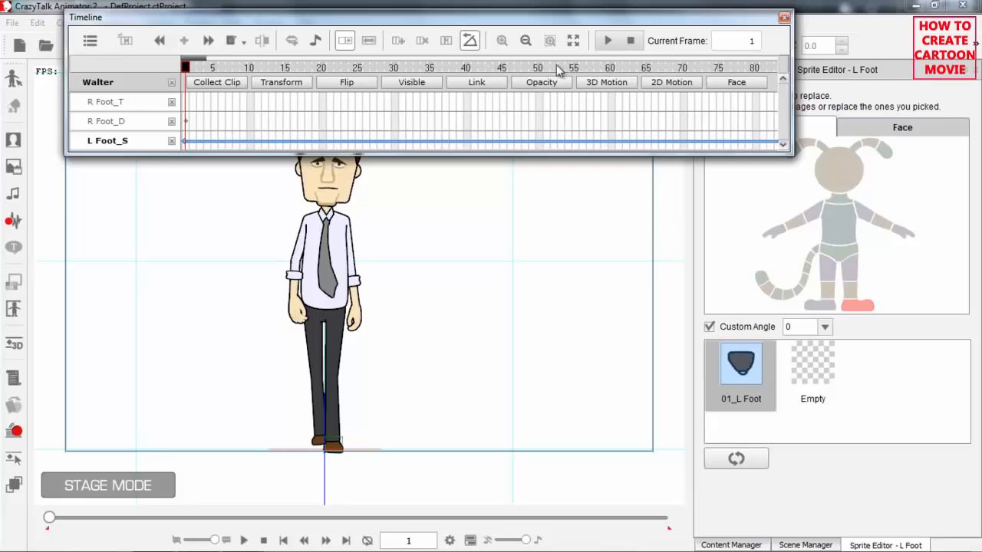
- Show Walter's 3D Motion tracks, extend the Walk_ori clip to loop until about frame 140, and play the result
click(625, 82)
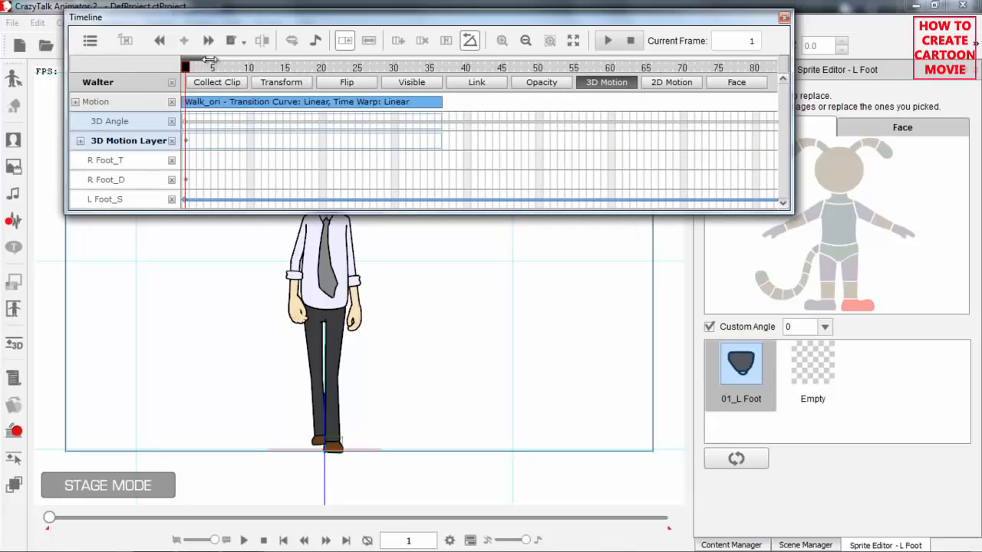
drag(210, 59, 250, 60)
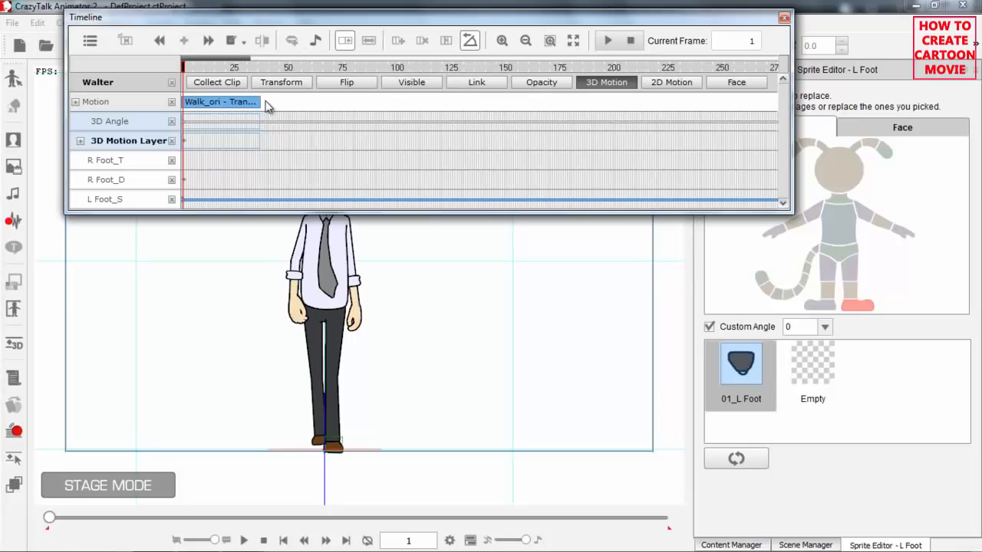
drag(261, 108, 487, 102)
click(186, 68)
key(space)
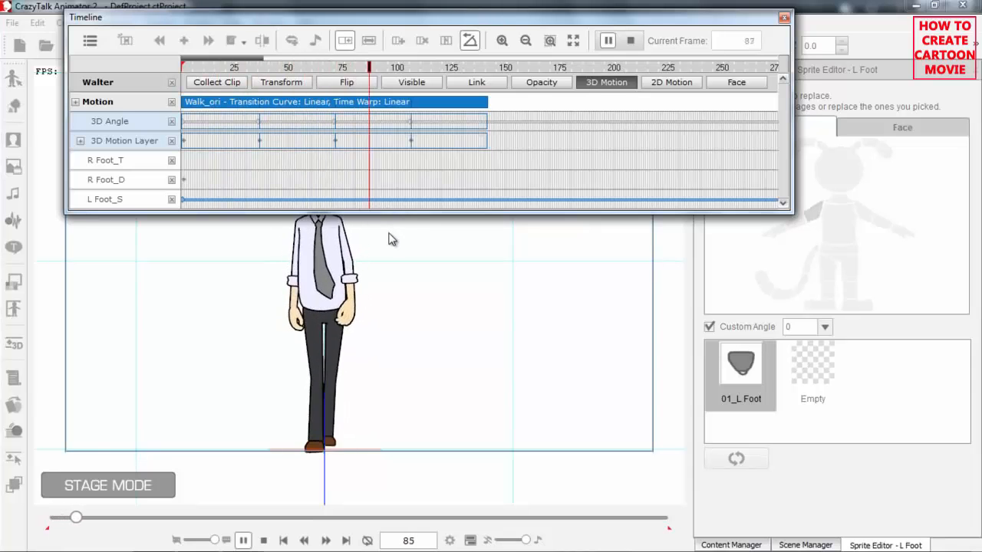
- Stop playback, replay the looped walk from the start, and return the playhead to frame 1
key(space)
scroll(384, 248, down, 3)
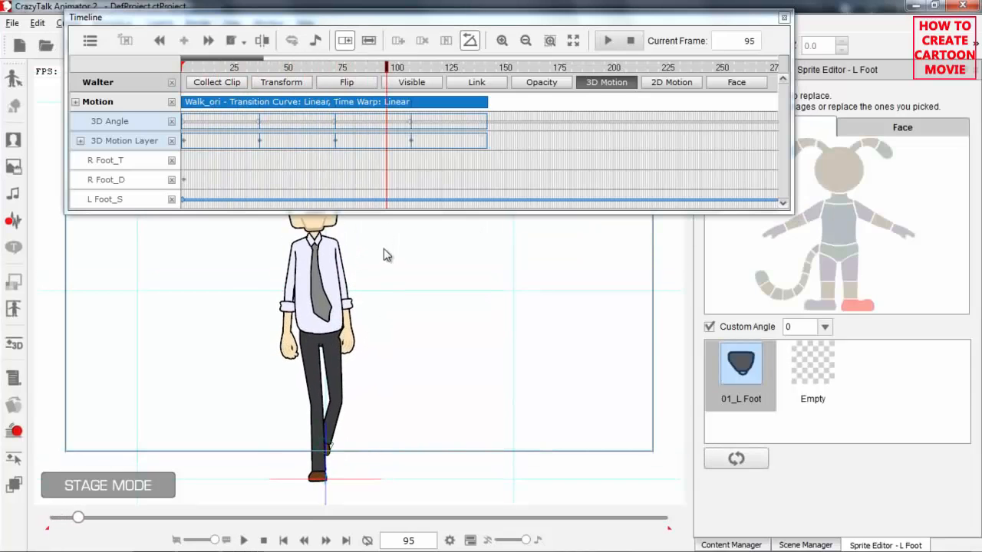
click(191, 68)
click(183, 68)
key(space)
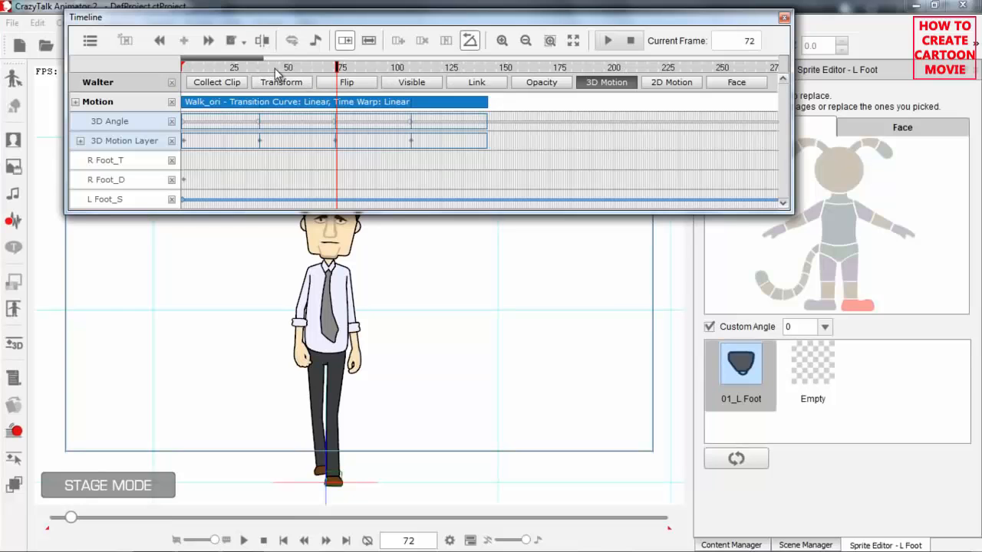
drag(276, 71, 158, 69)
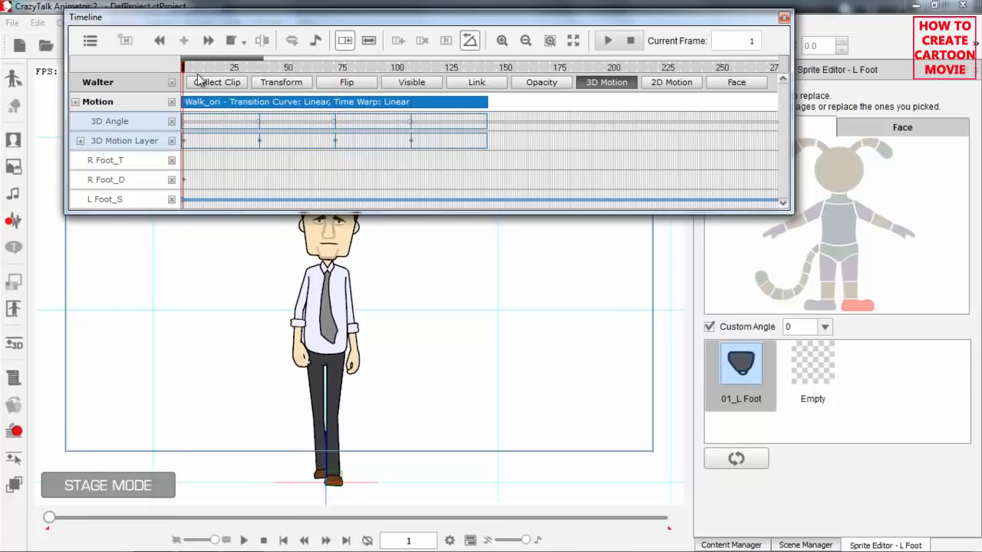
- Close the Sprite Editor and switch Walter's angle profile two steps at frame 1, from front to side view
click(332, 296)
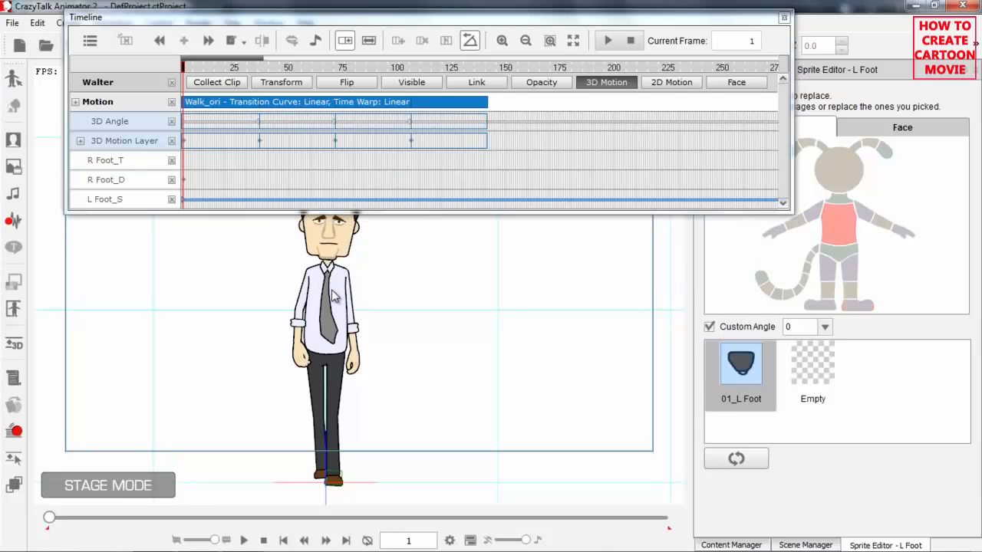
click(975, 71)
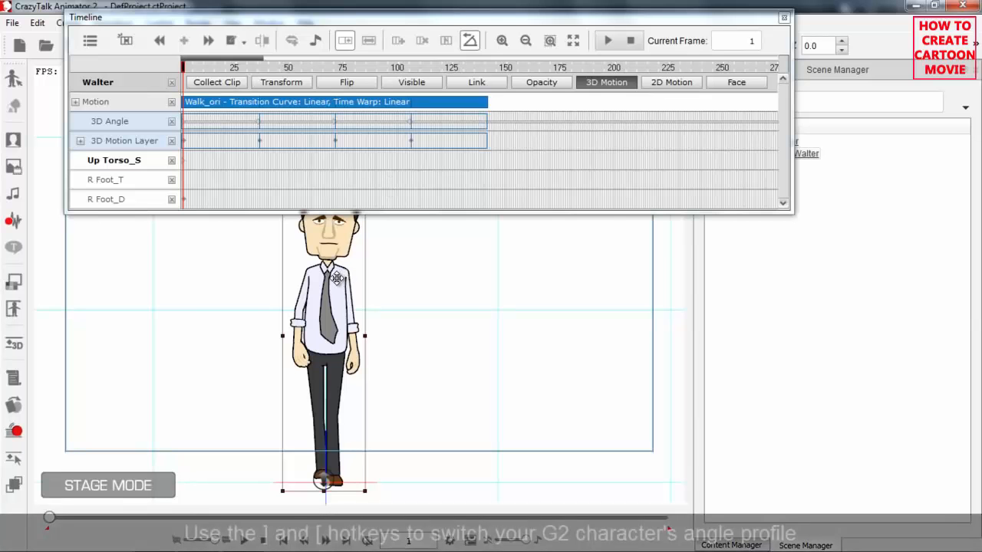
key(bracketright)
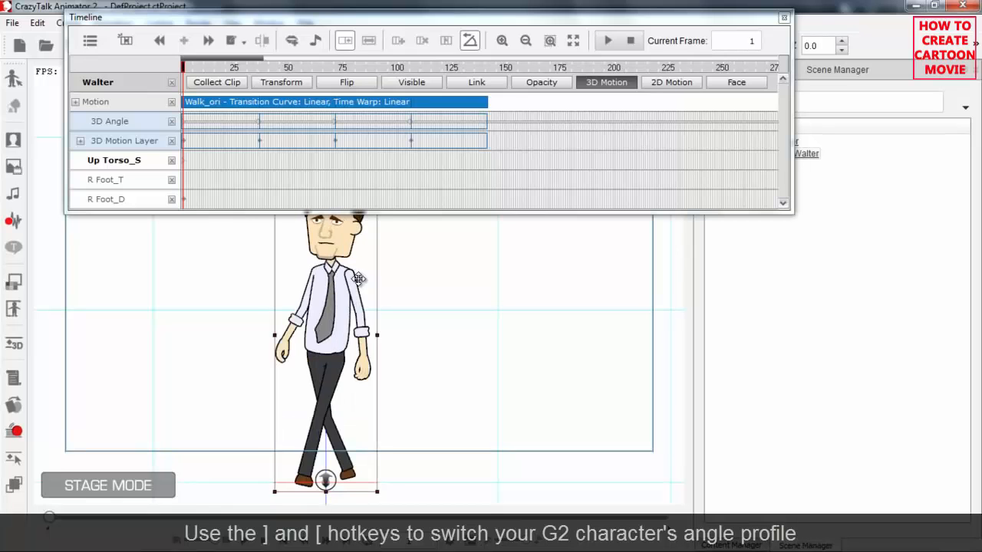
key(bracketright)
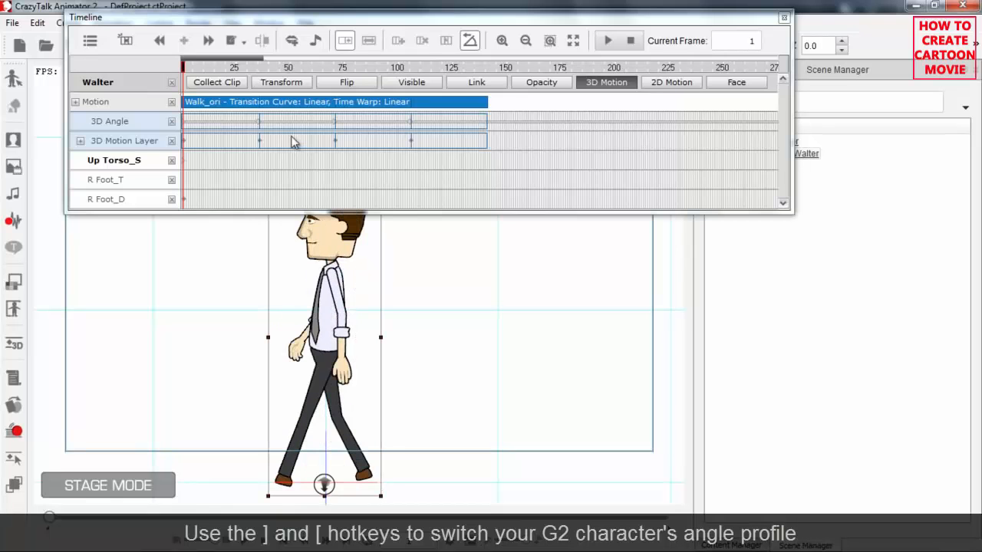
- Play the walk with Walter in side view and return the playhead to frame 1
drag(235, 66, 165, 70)
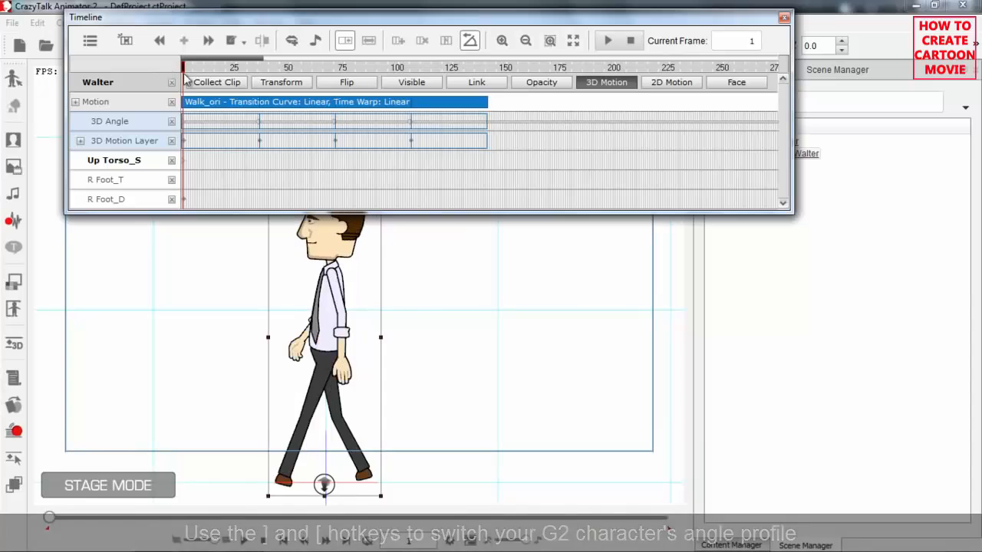
key(space)
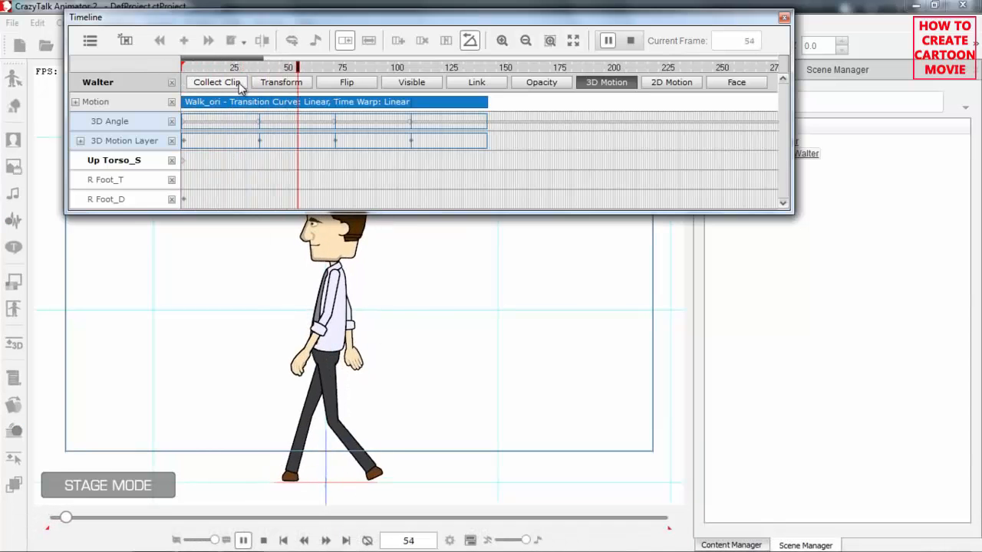
key(space)
click(188, 68)
drag(188, 68, 166, 70)
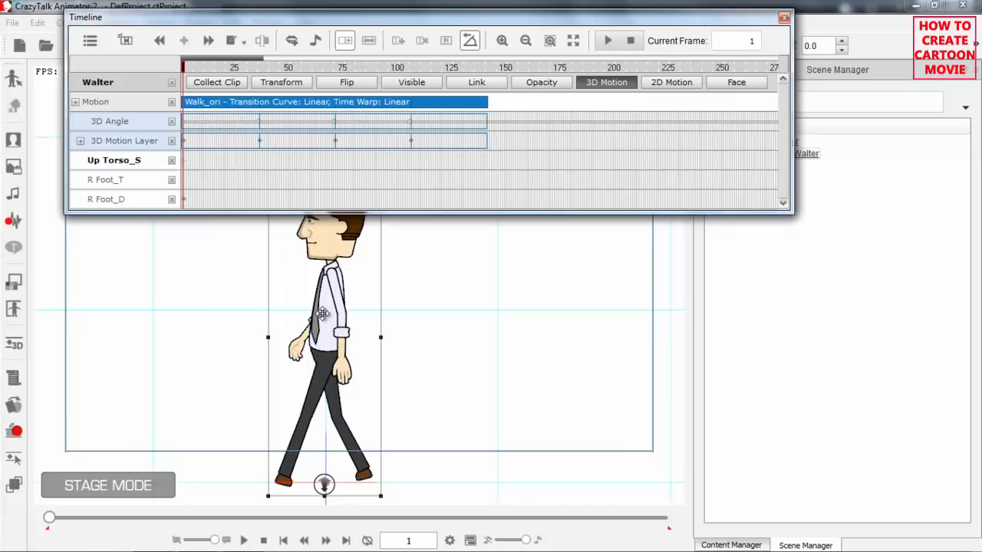
- Turn off Custom Angle for Walter's left foot in the Sprite Editor and refresh the sprites of both feet
click(13, 406)
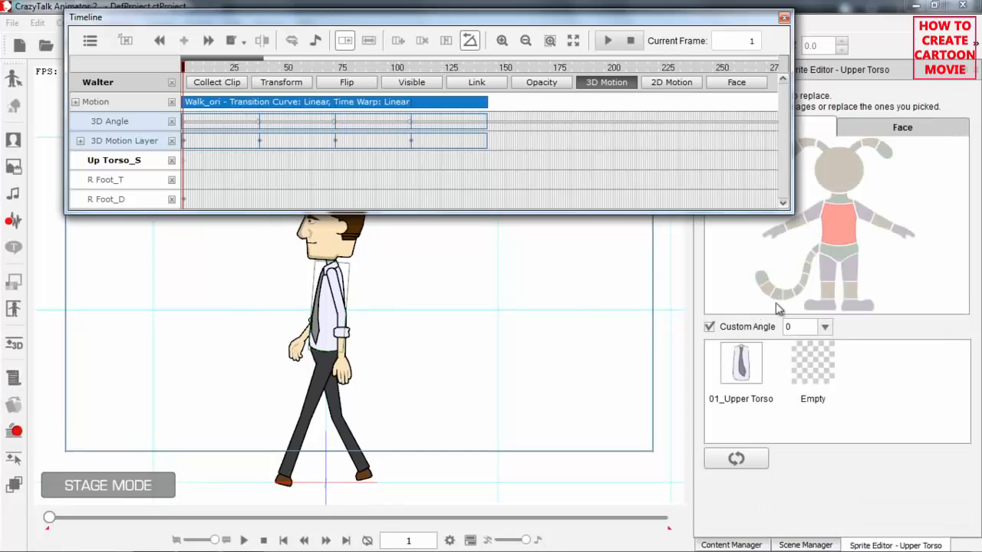
click(851, 307)
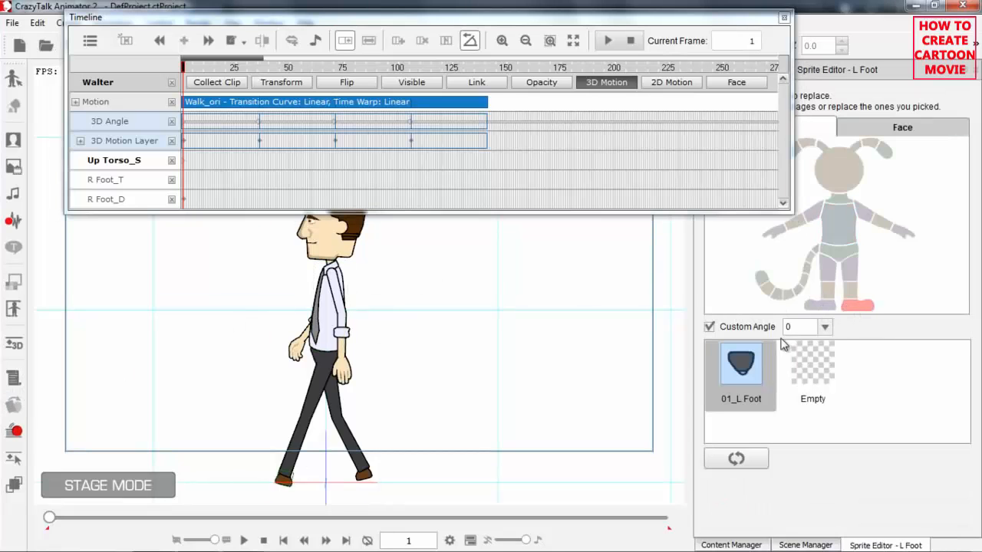
click(709, 328)
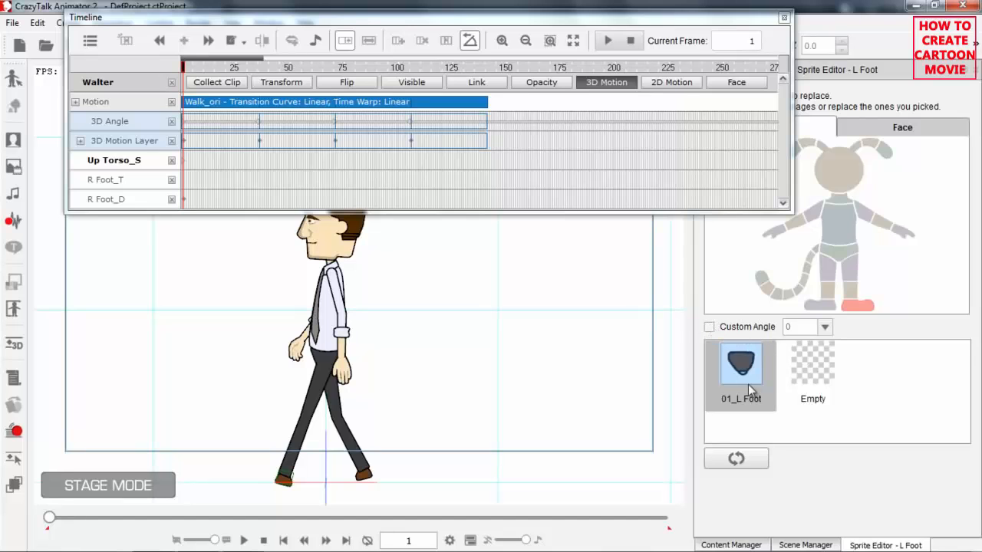
click(736, 459)
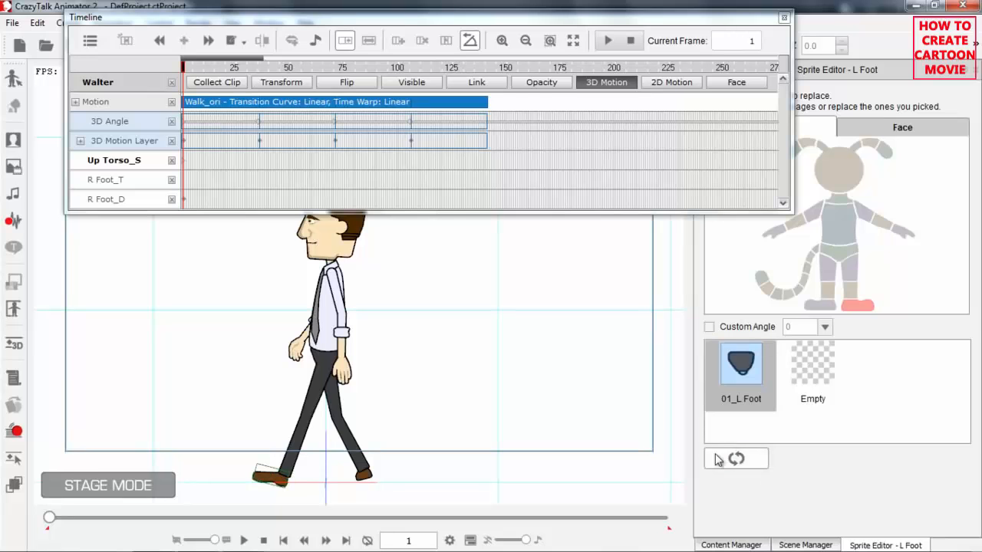
click(365, 479)
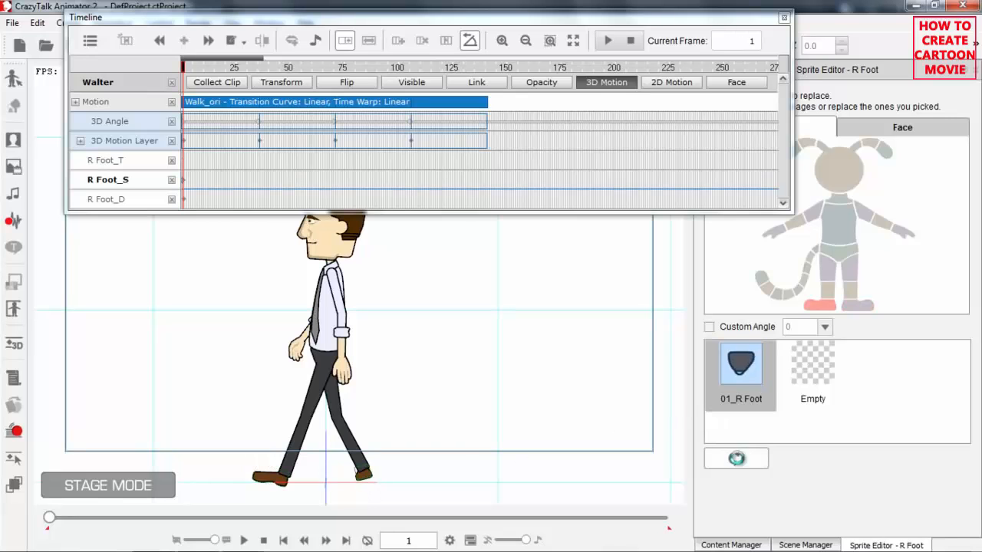
click(736, 459)
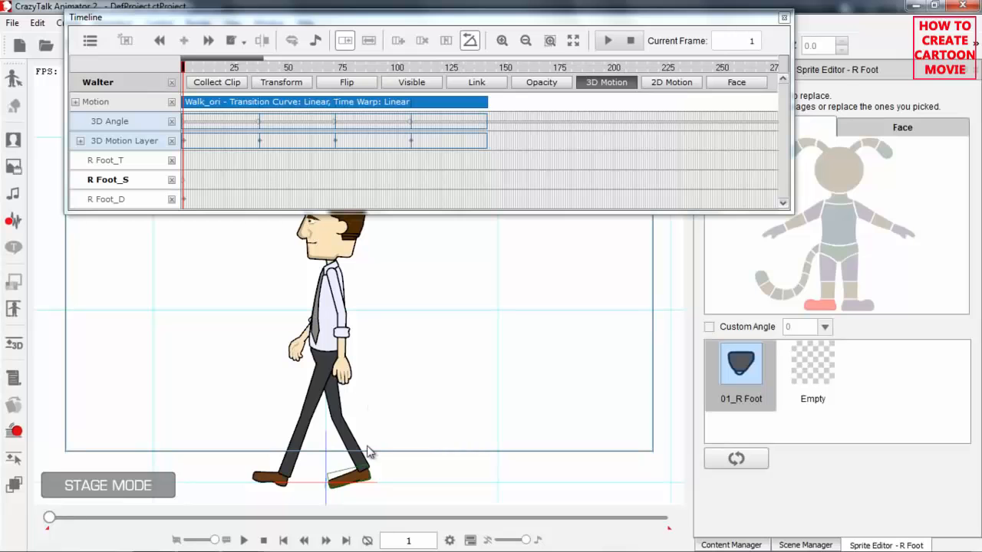
- Play the side-view walk to check the corrected foot sprites, and rewind to frame 1
key(space)
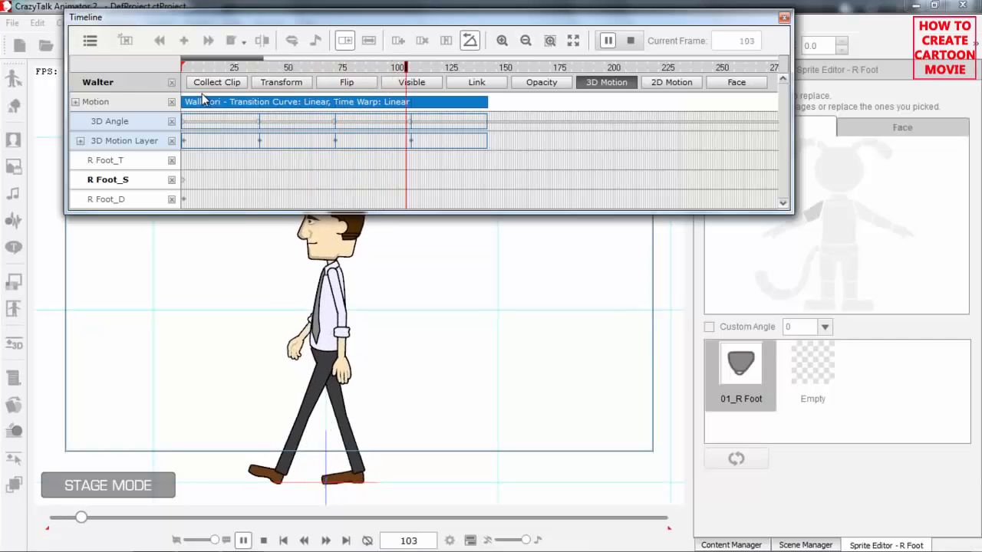
key(space)
drag(250, 69, 156, 63)
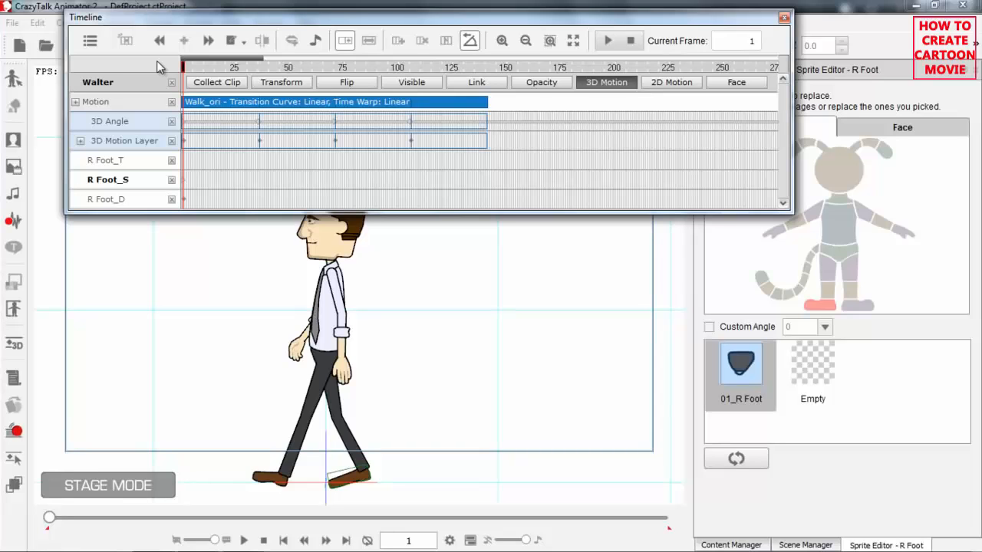
- Close the timeline and Sprite Editor, and remove all animation from Walter in the front view
click(783, 17)
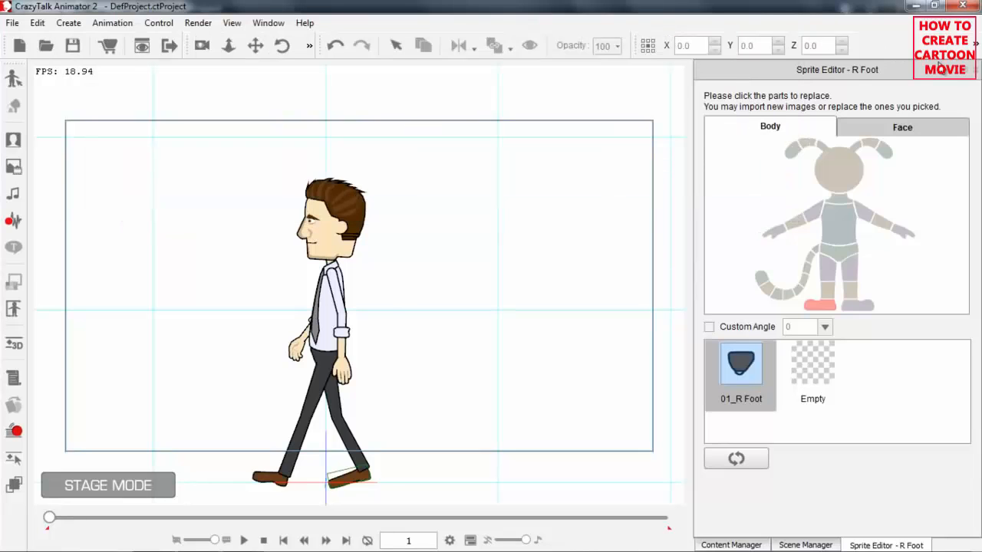
click(974, 71)
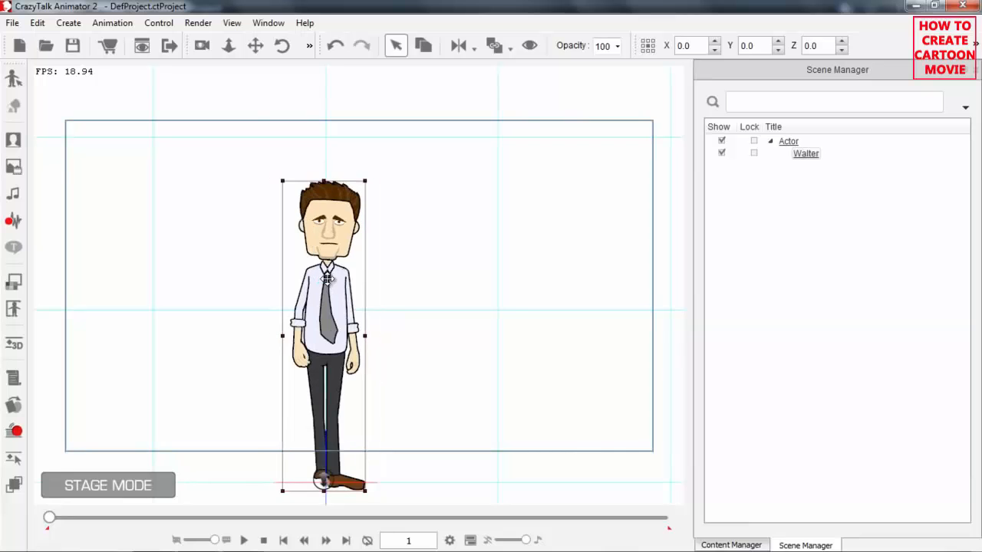
right_click(332, 277)
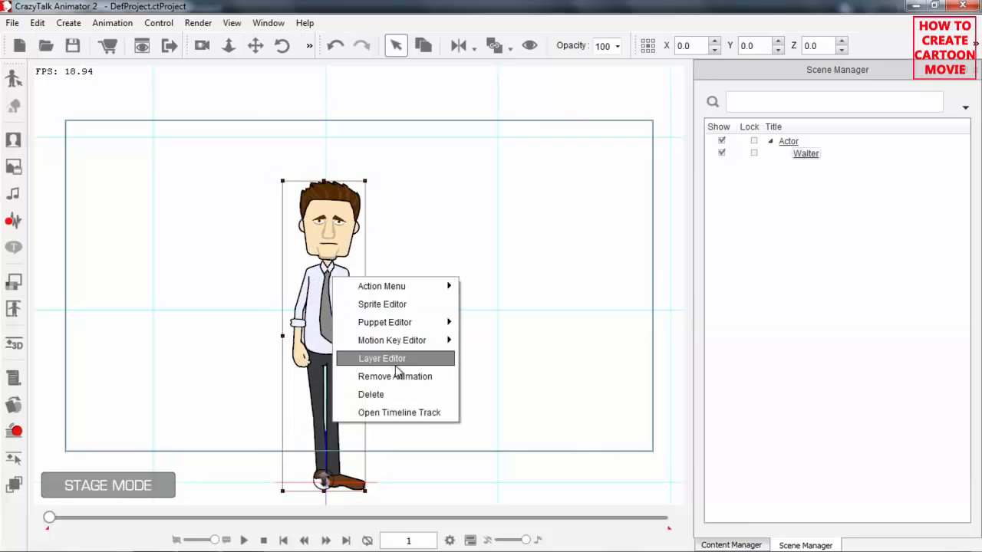
click(399, 379)
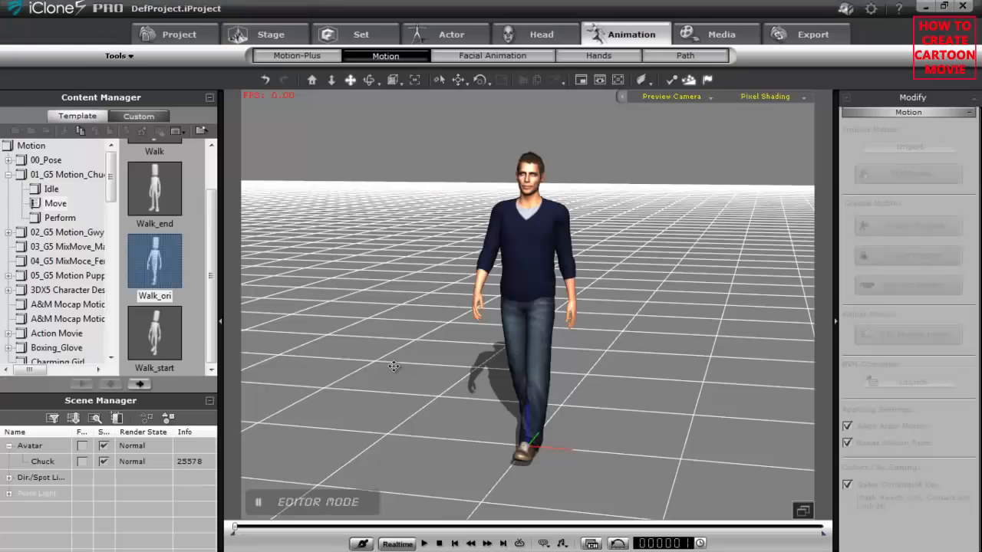
- Switch to iClone, open the Grooves folder of the Street Dance Popping motions, and apply a motion to Walter in CrazyTalk Animator
double_click(69, 175)
drag(111, 153, 113, 323)
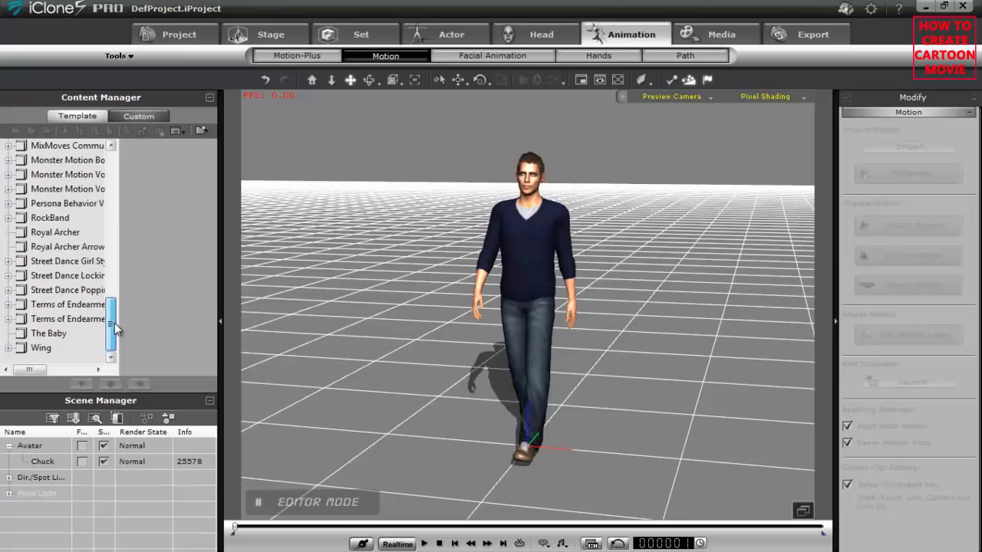
click(9, 290)
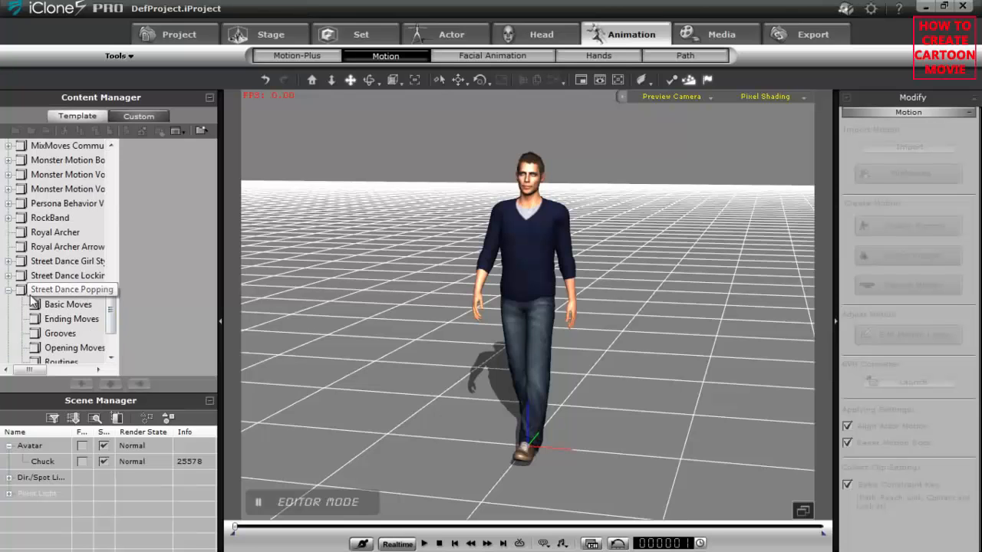
click(71, 305)
click(64, 334)
drag(159, 172, 451, 354)
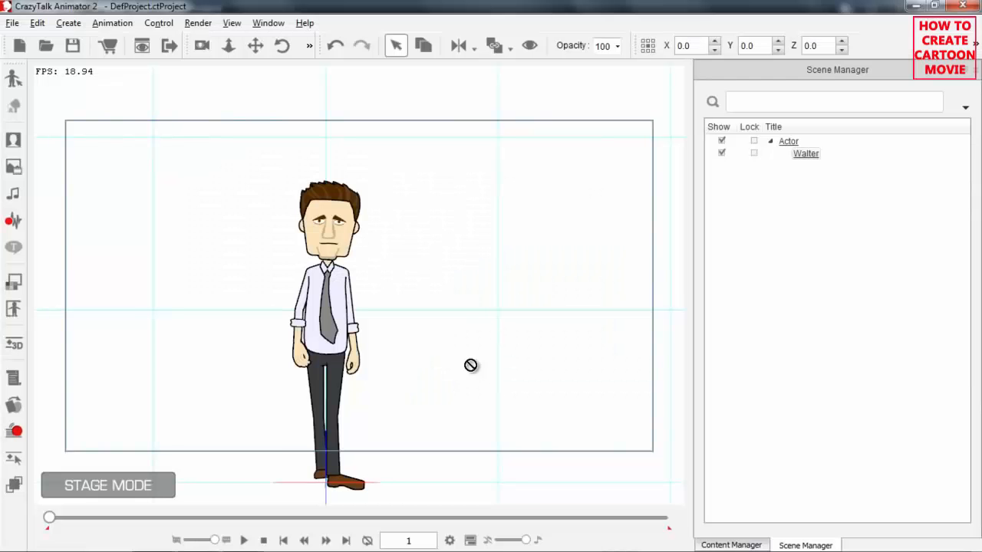
click(356, 299)
- Play Walter's new dance motion, inspect the hand pose at frame 225, and return to frame 1
key(space)
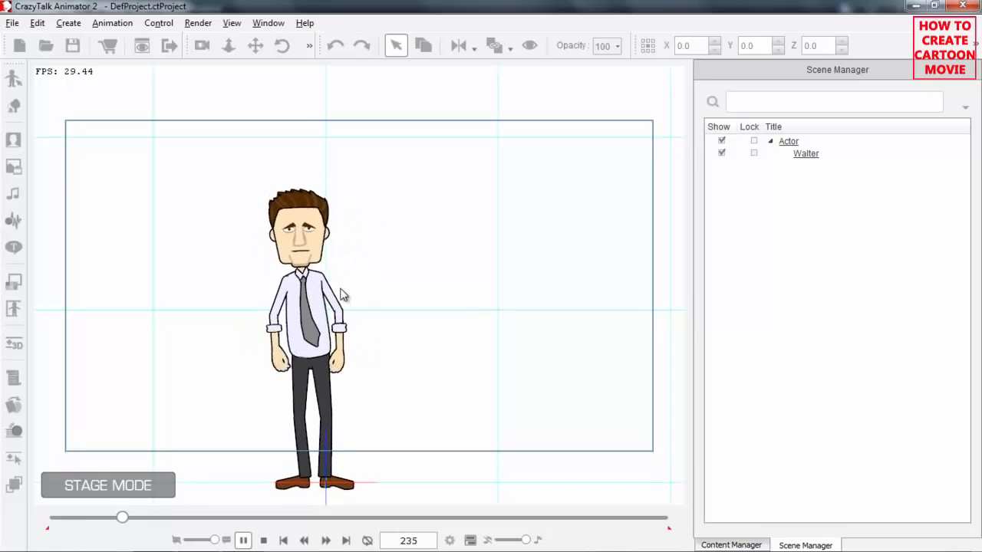
key(space)
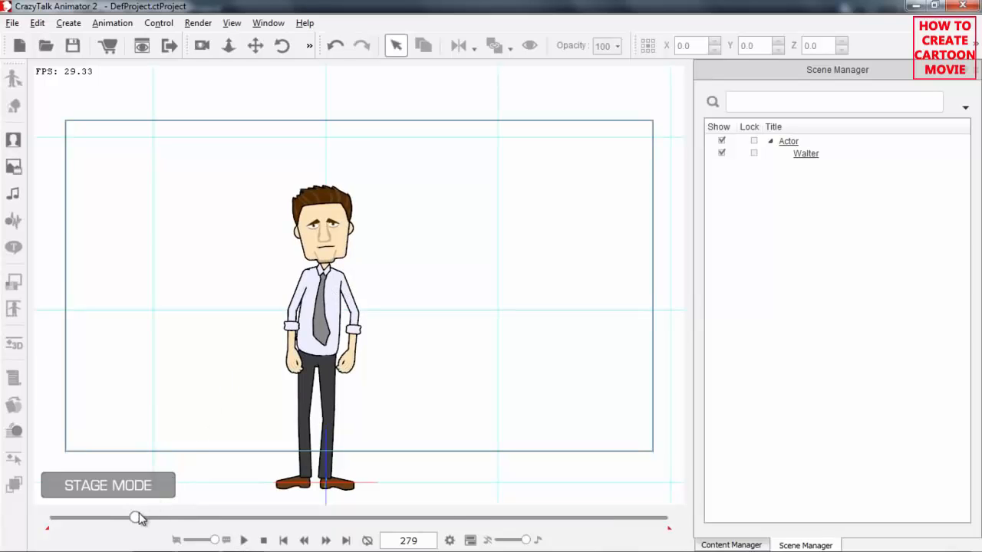
drag(135, 520, 118, 525)
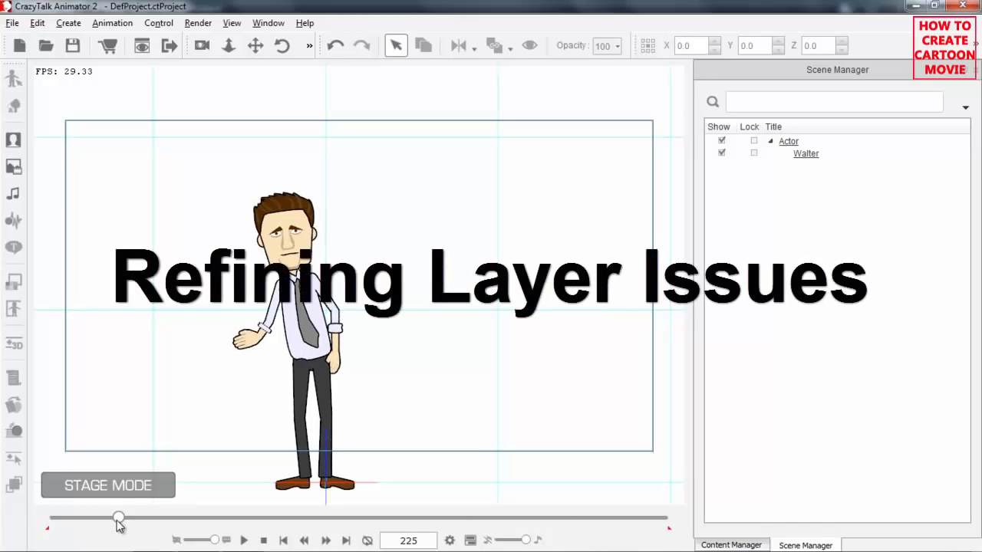
drag(118, 524, 49, 522)
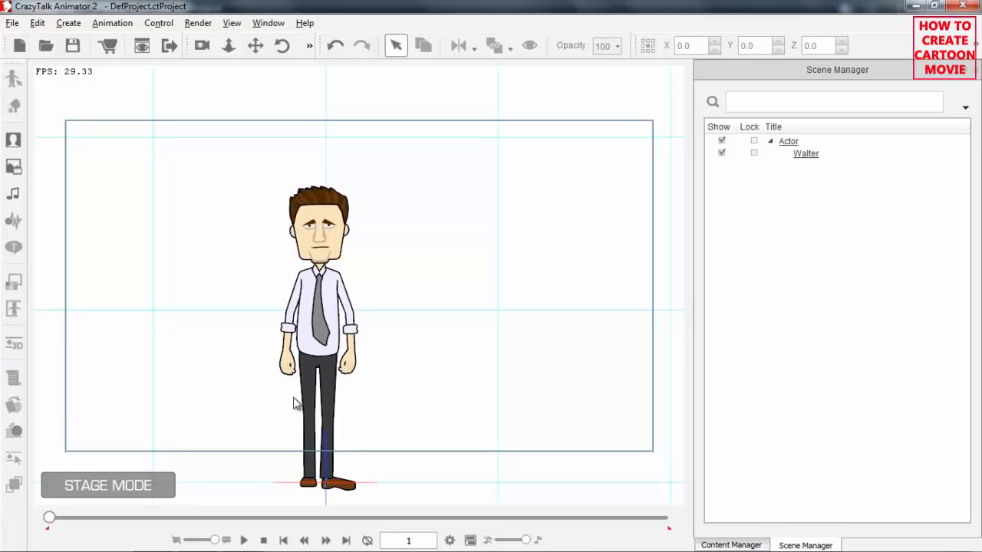
- Open Walter in the Layer Editor and place his left hand's layer in front of his left thigh
scroll(365, 423, up, 5)
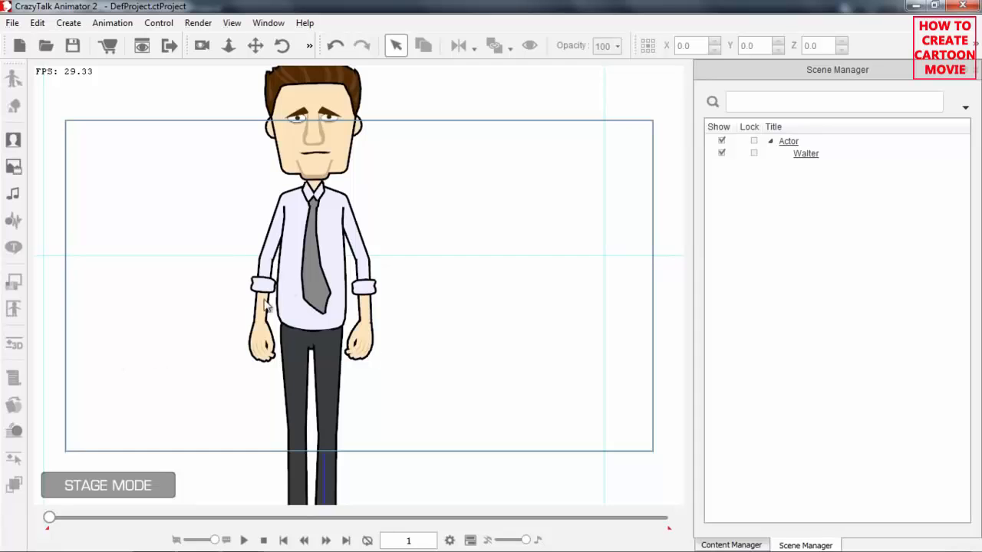
click(323, 265)
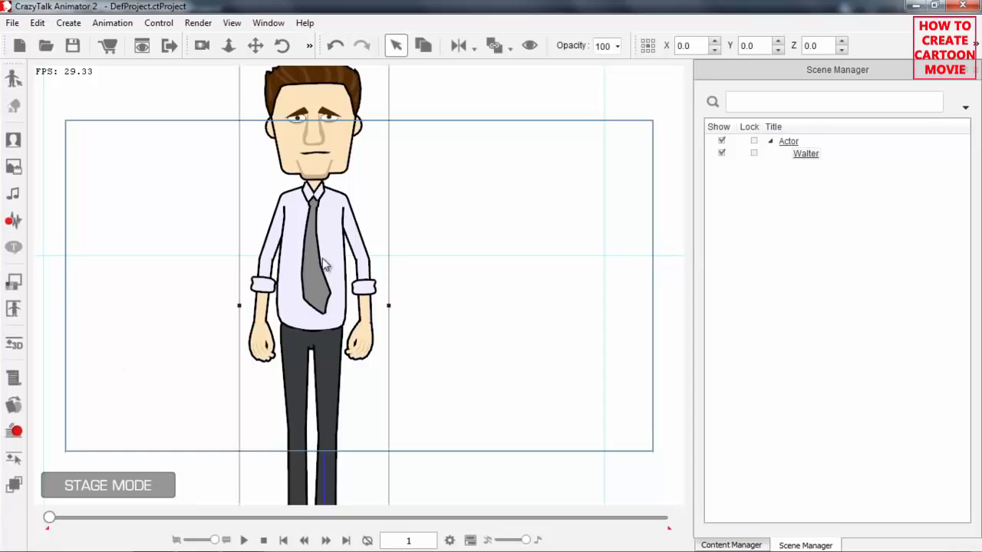
click(13, 485)
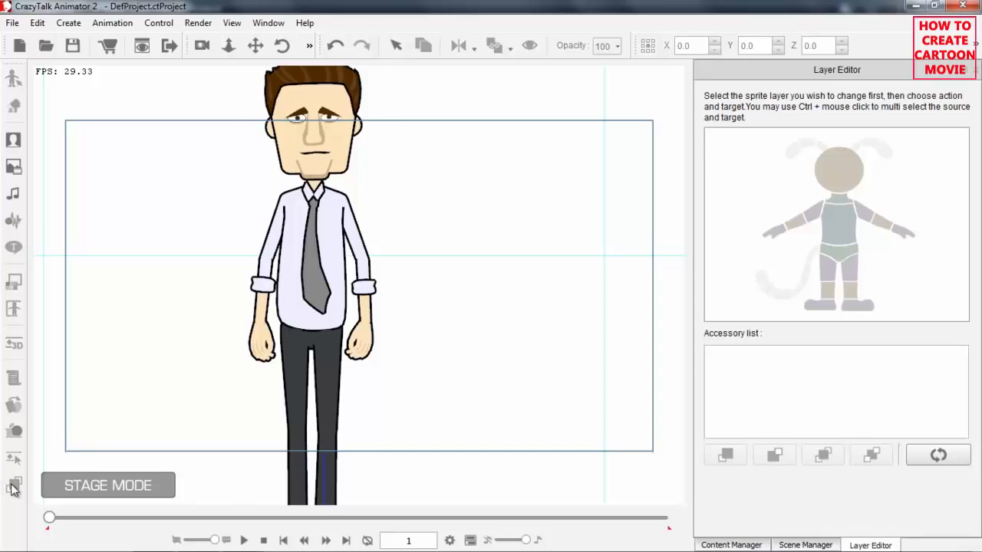
click(905, 238)
click(725, 456)
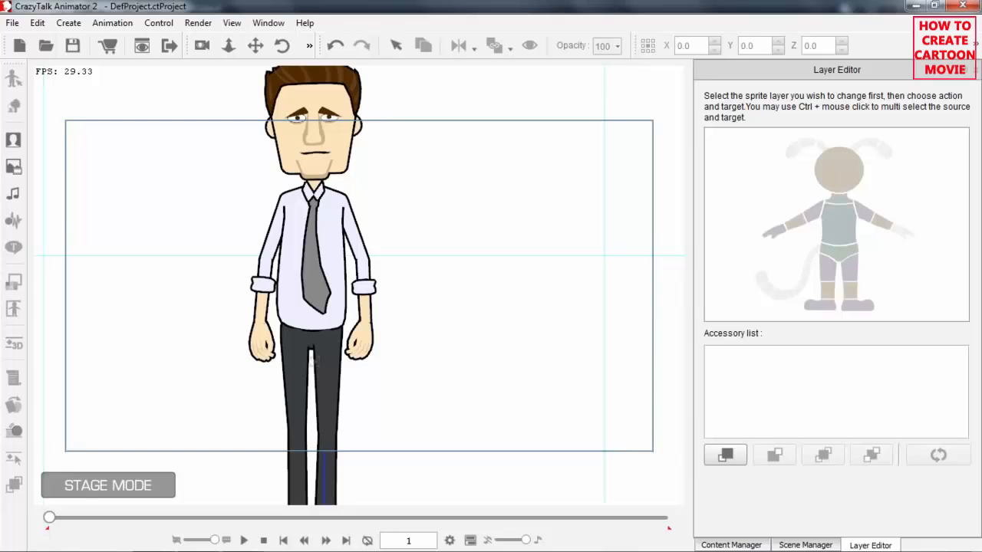
click(332, 374)
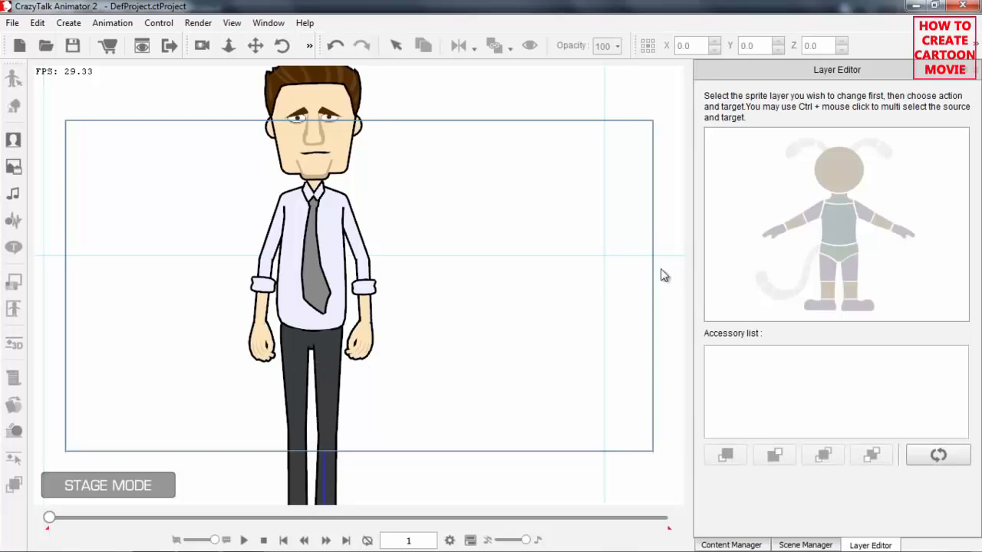
- Bring the layer of Walter's right hand to the front, play the dance motion, and move back to frame 258
click(779, 231)
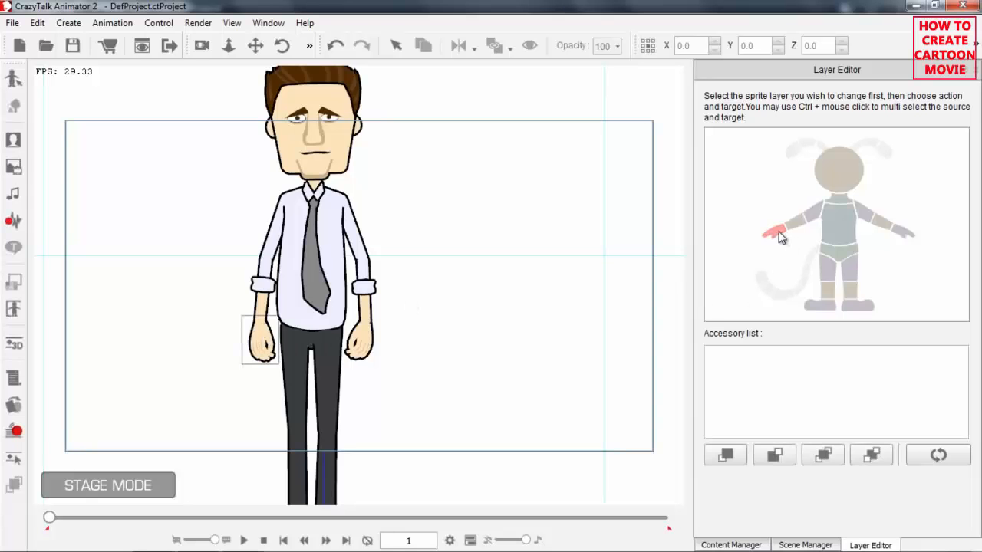
click(728, 456)
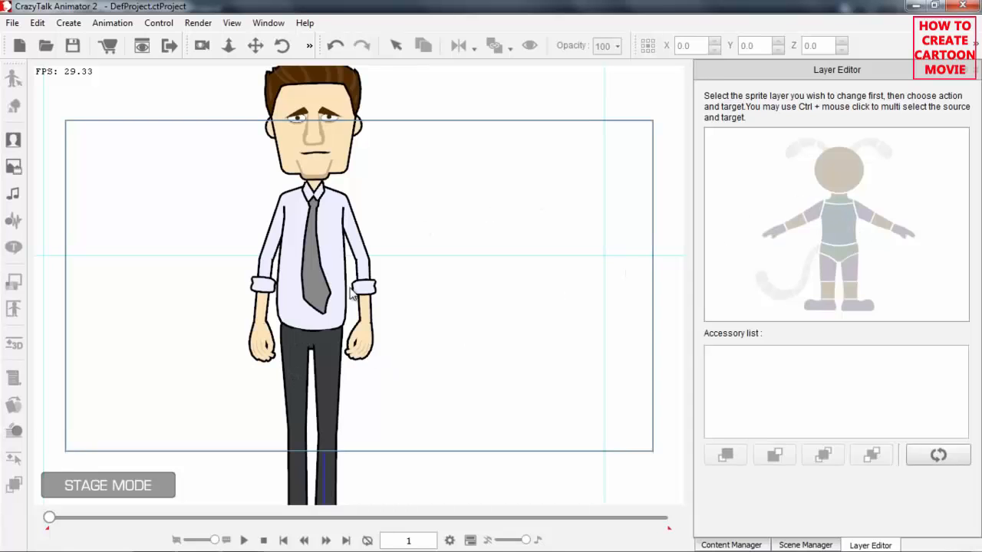
scroll(408, 207, down, 2)
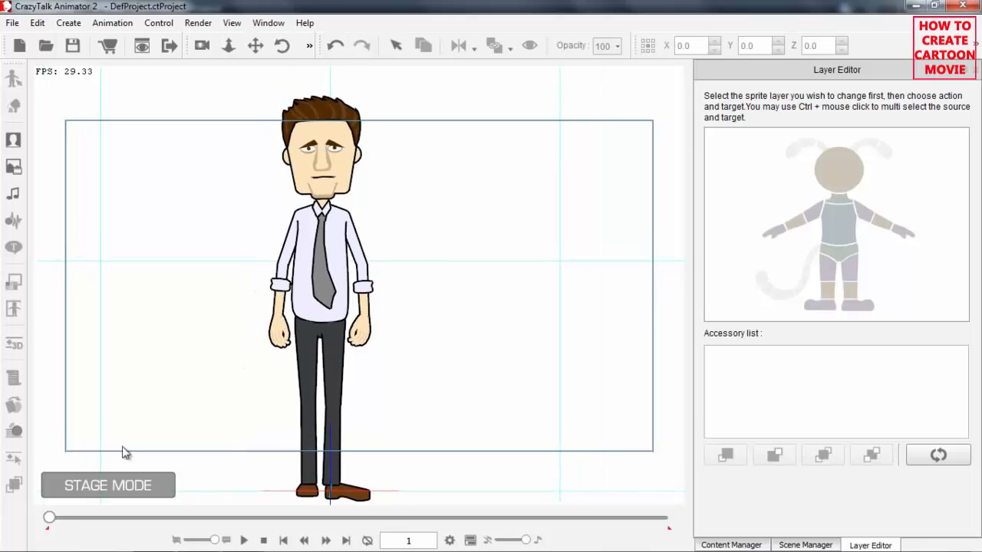
click(243, 540)
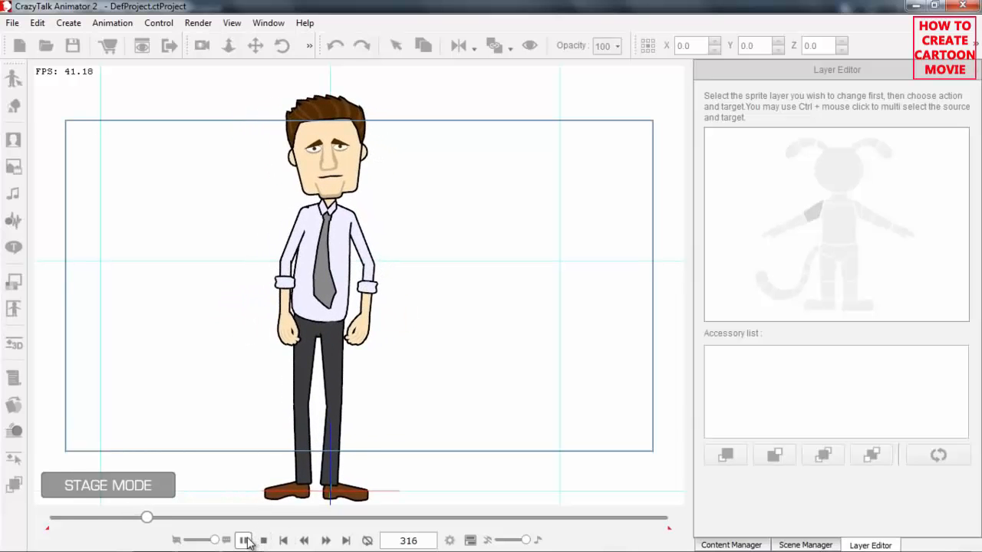
click(244, 540)
drag(148, 518, 129, 519)
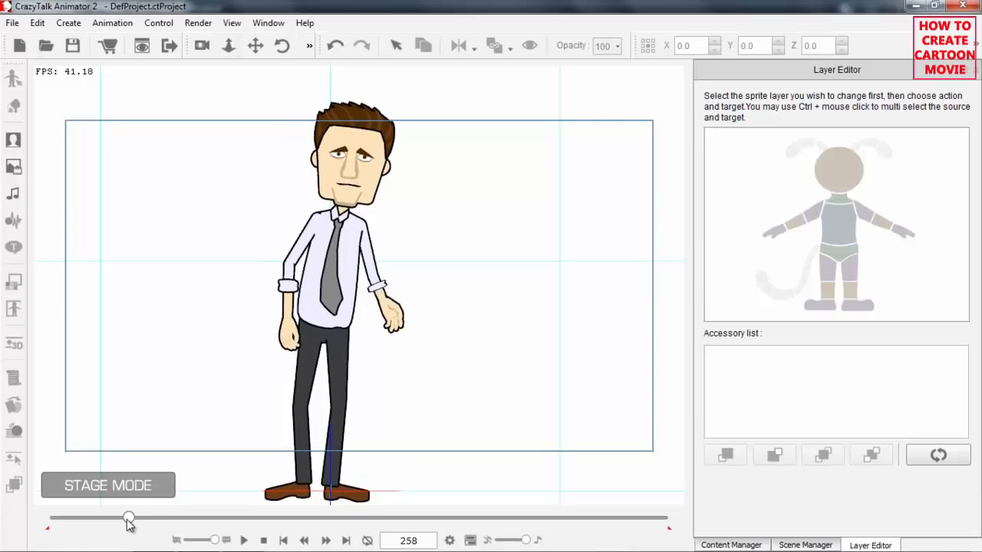
- Open Walter's timeline and go through the motion from frame 250 to frame 261 to locate the left hand's closed pose
key(F3)
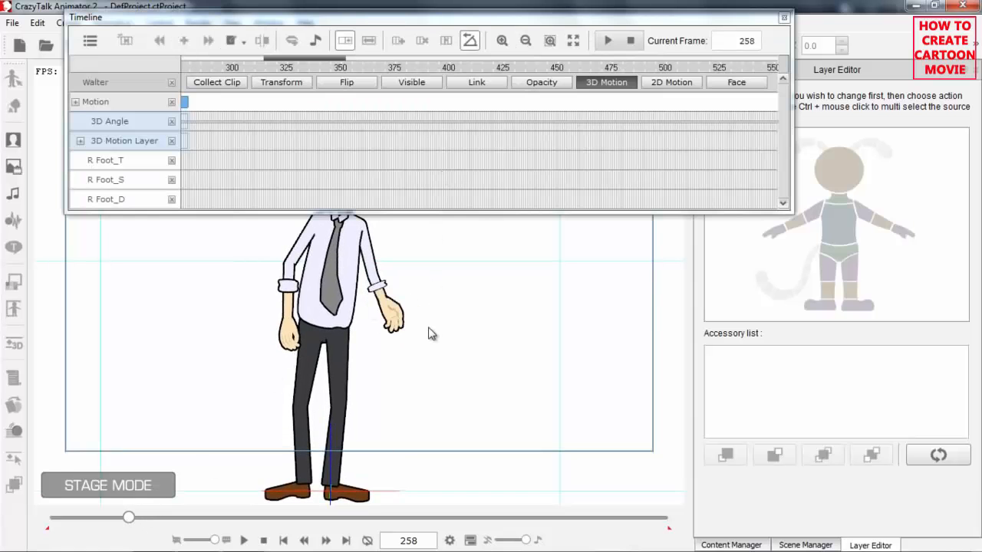
drag(450, 303, 397, 386)
drag(333, 59, 265, 64)
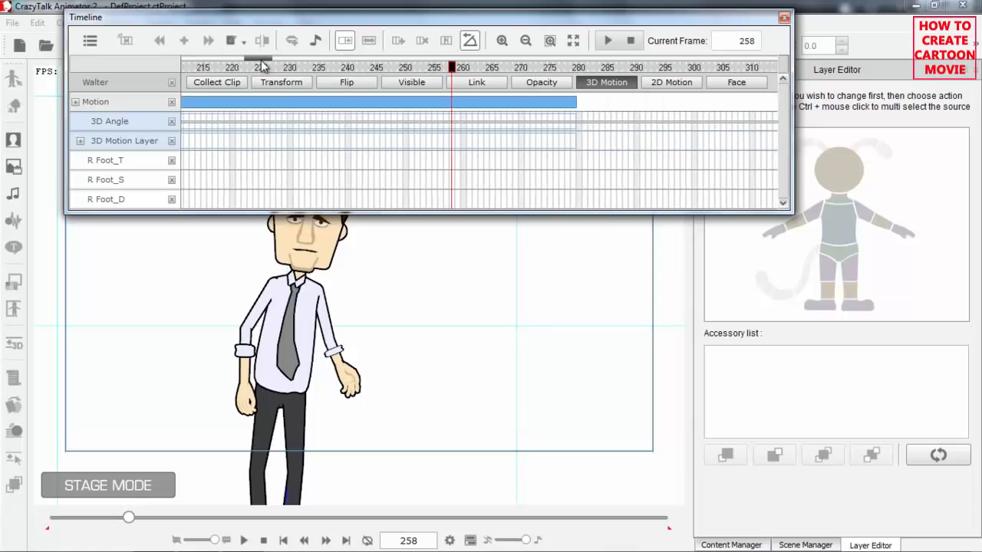
click(407, 68)
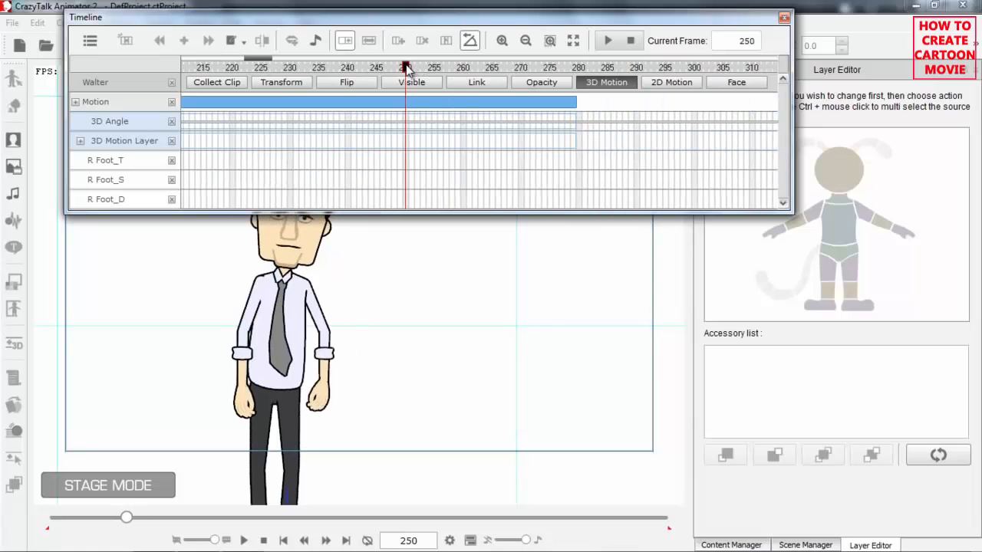
key(space)
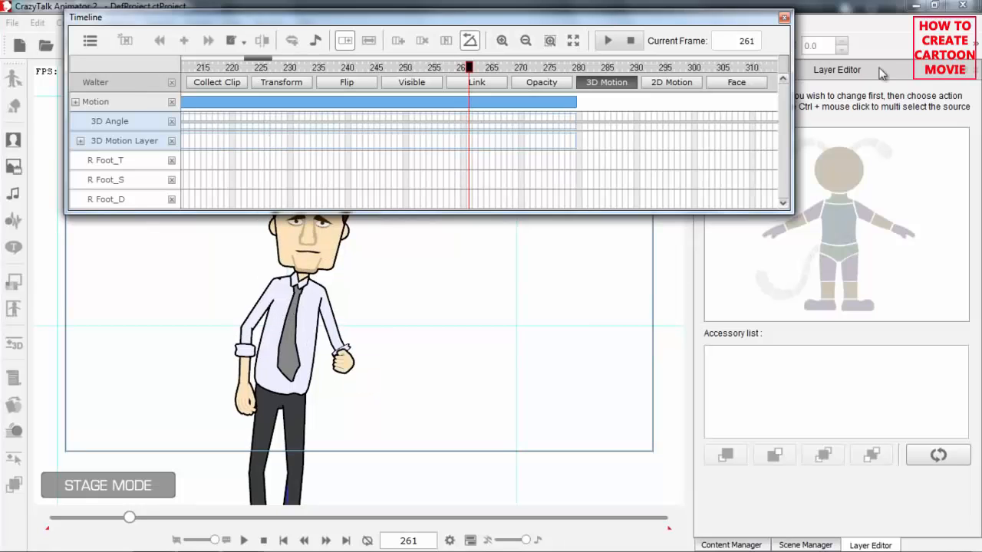
- Close the Layer Editor, open Walter in the 3D Motion Key Editor, and rotate his left hand at frame 261 to show an open hand
click(975, 70)
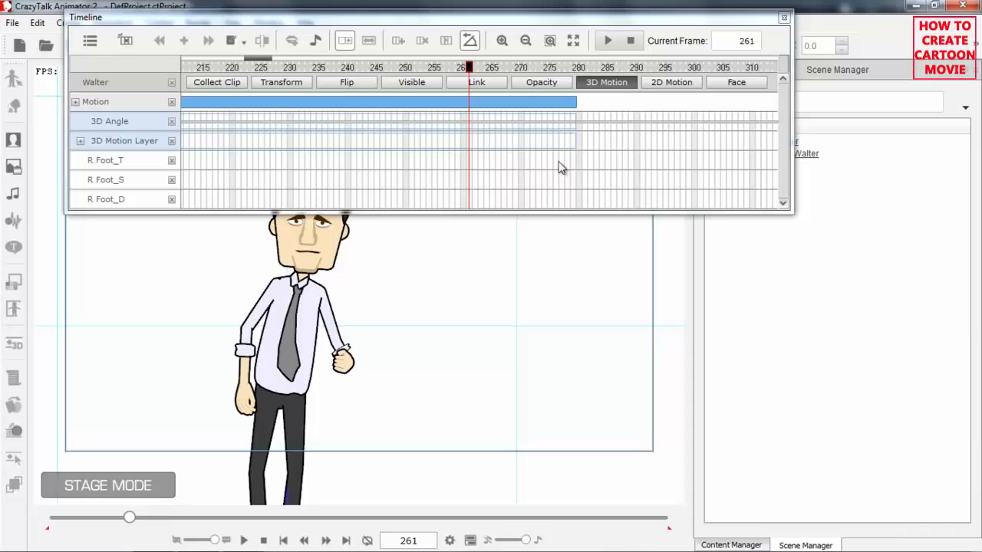
click(317, 312)
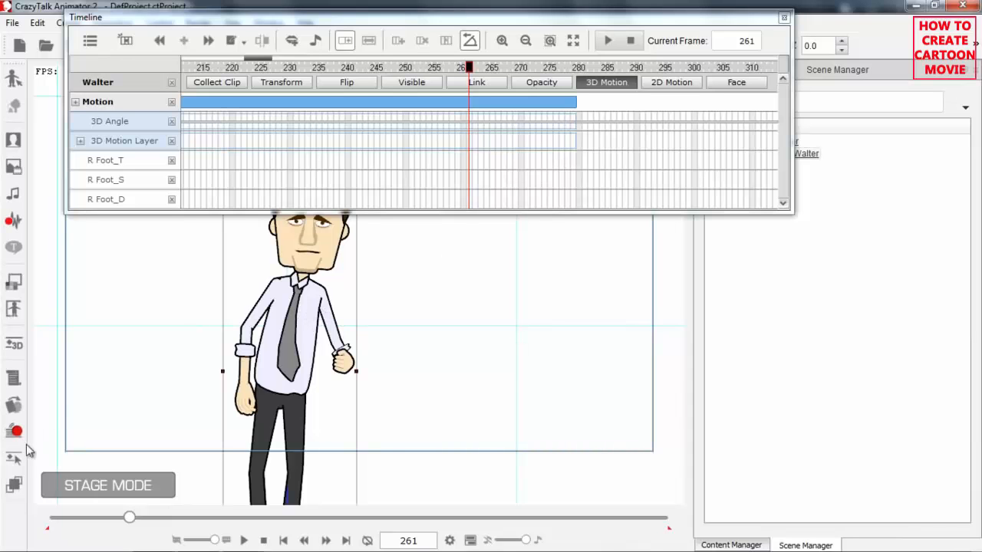
click(15, 344)
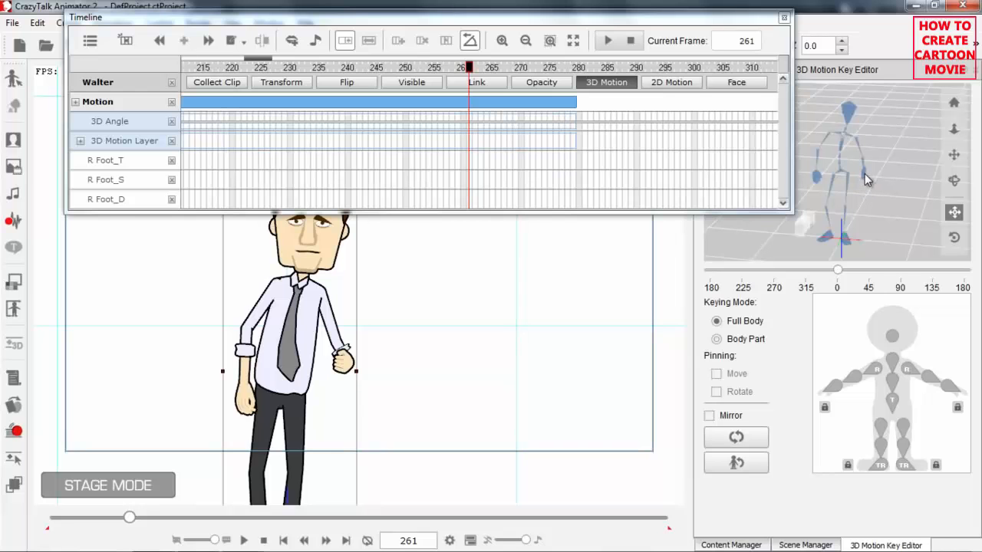
click(865, 173)
scroll(892, 209, up, 2)
drag(861, 173, 858, 196)
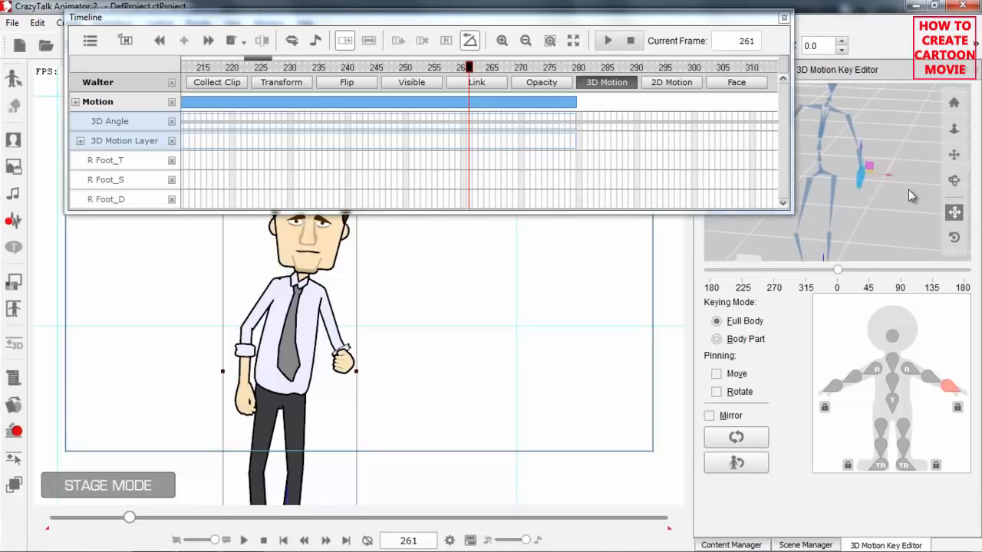
key(e)
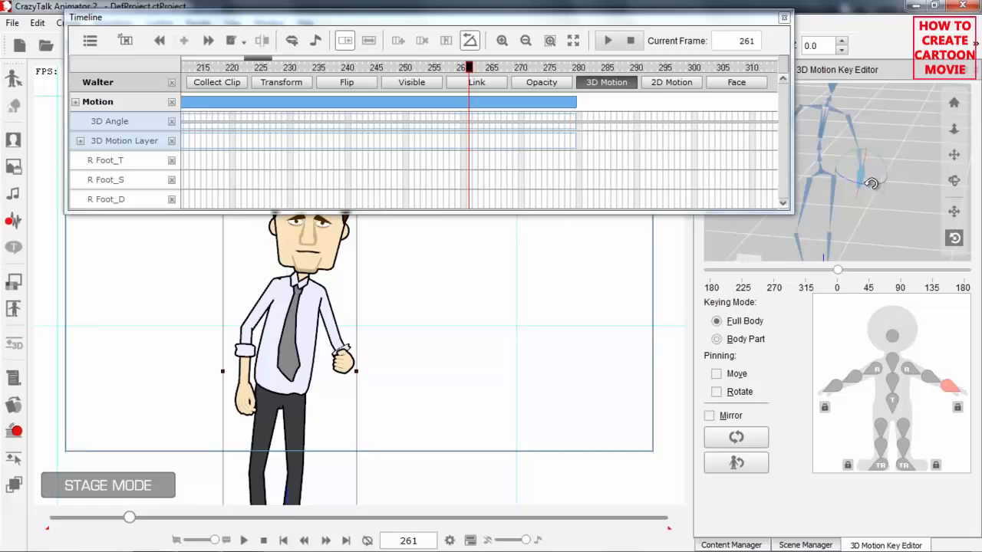
drag(871, 183, 875, 183)
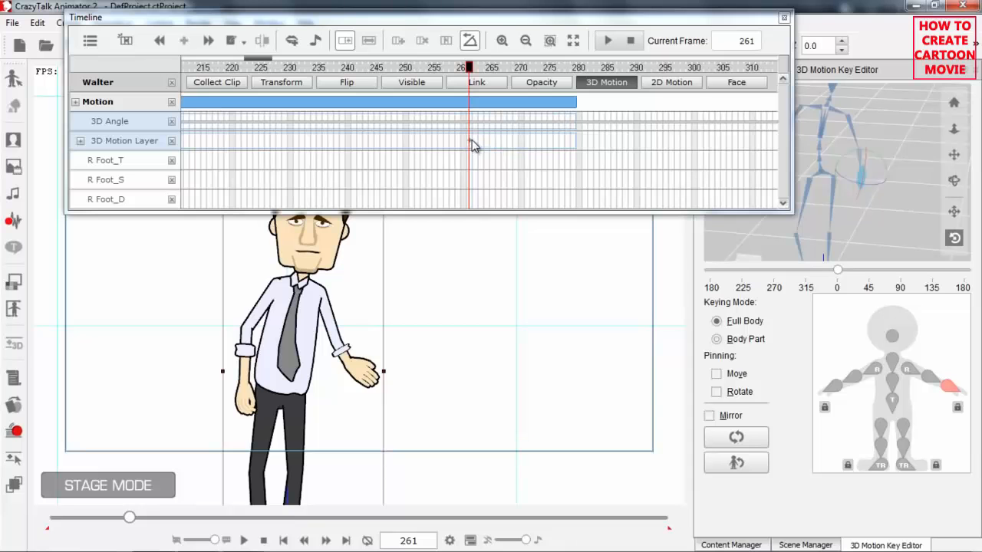
- Examine the left hand's pose frame by frame from frame 255 through frame 278, around the key at frame 261
click(435, 68)
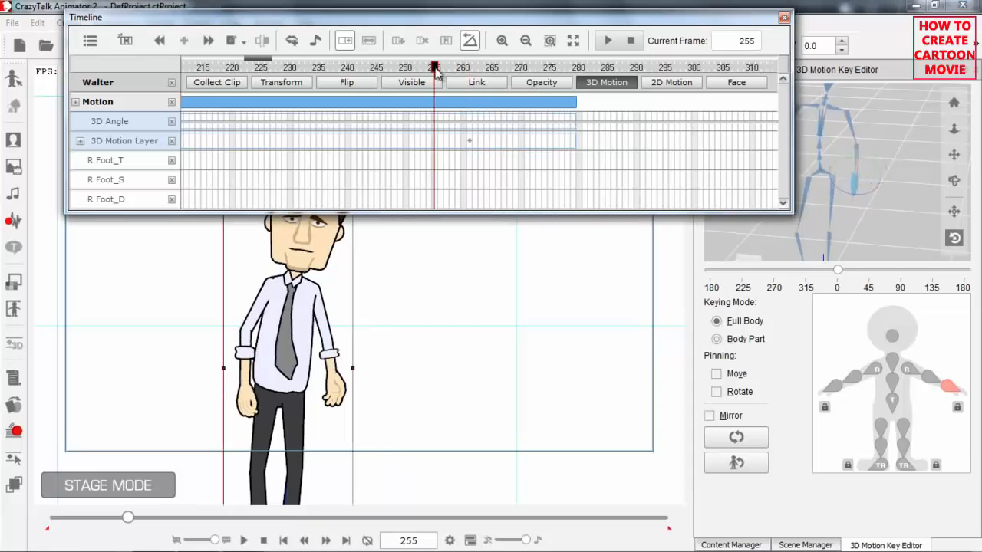
key(Right)
key(Right)
key(Right)
key(Right)
key(Right)
key(Right)
key(Right)
key(Right)
key(Right)
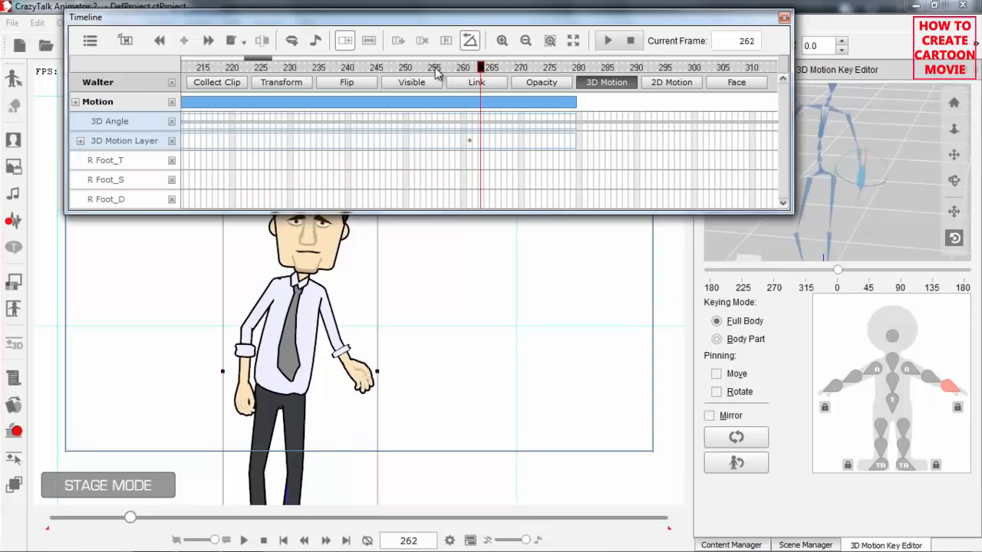
key(Right)
key(Right)
key(Left)
key(Left)
key(Left)
key(Left)
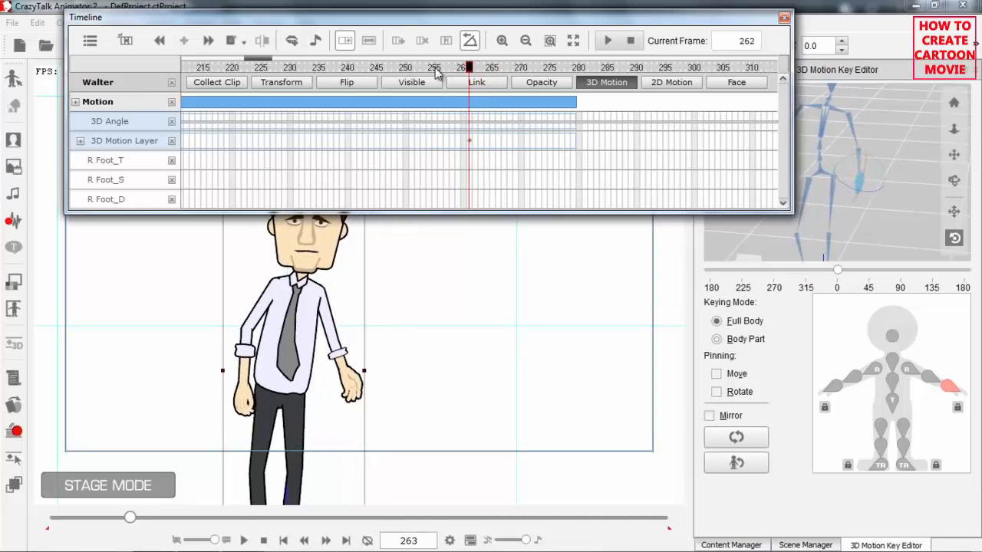
key(Right)
key(Right)
key(Right)
key(Right)
key(Right)
key(Right)
key(Right)
key(Right)
key(Right)
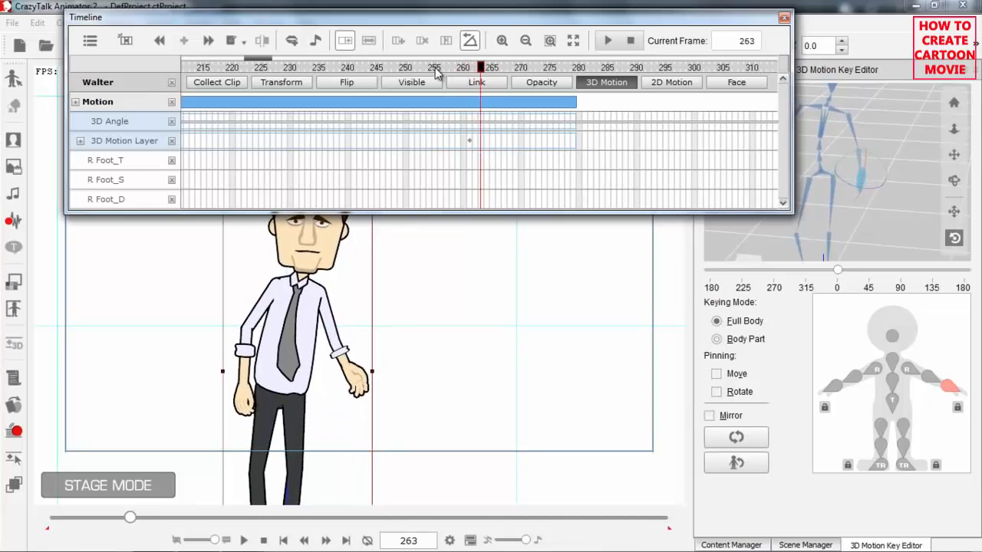
key(Left)
key(Left)
key(Left)
key(Left)
key(Left)
key(Left)
key(Left)
key(Left)
key(Left)
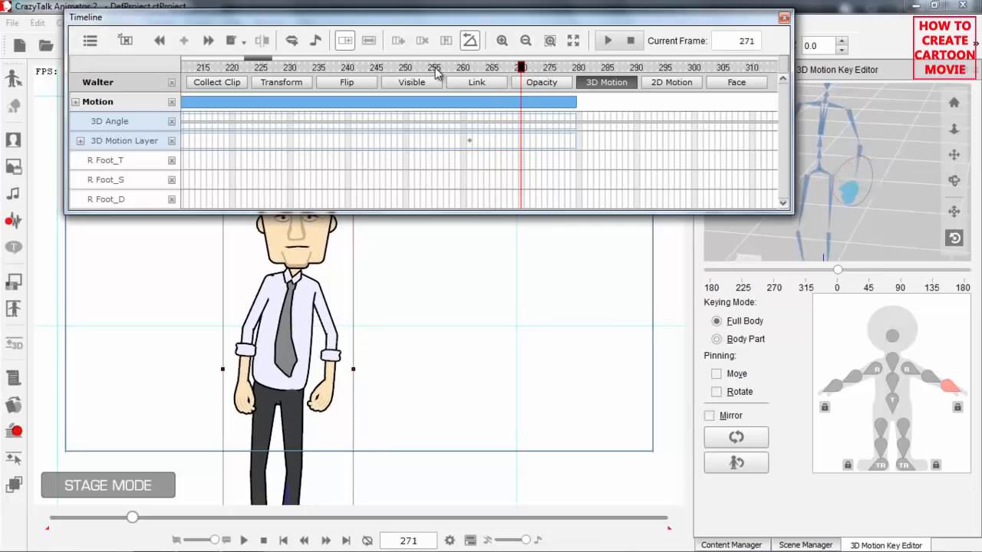
key(Right)
key(Right)
key(Right)
key(Right)
key(Right)
key(Right)
key(Right)
key(Right)
key(Right)
key(Right)
key(Right)
key(Right)
key(Right)
key(Right)
key(Right)
key(Right)
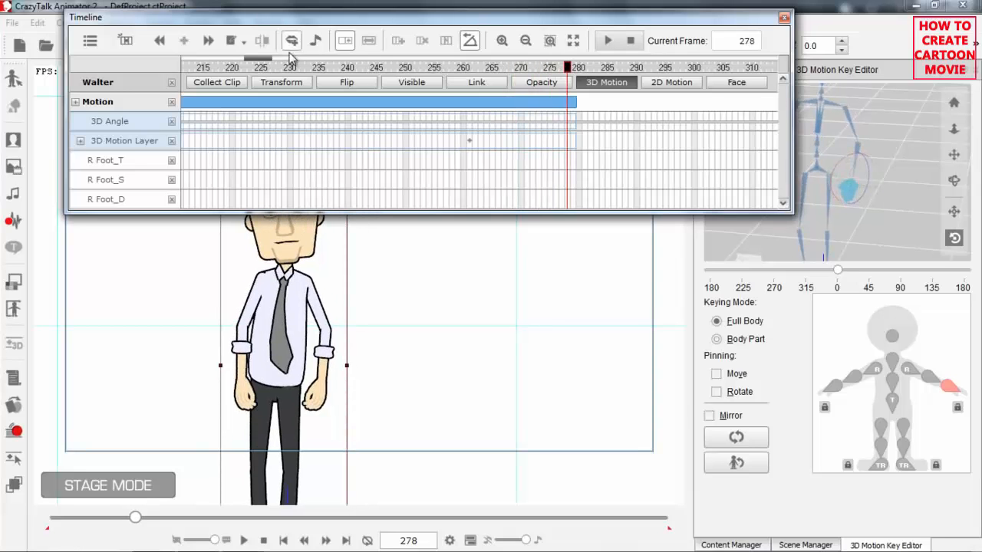
- Play the motion from frame 1 to frame 21 and bend Walter's upper body there by rotating his abdomen joint
drag(263, 60, 173, 68)
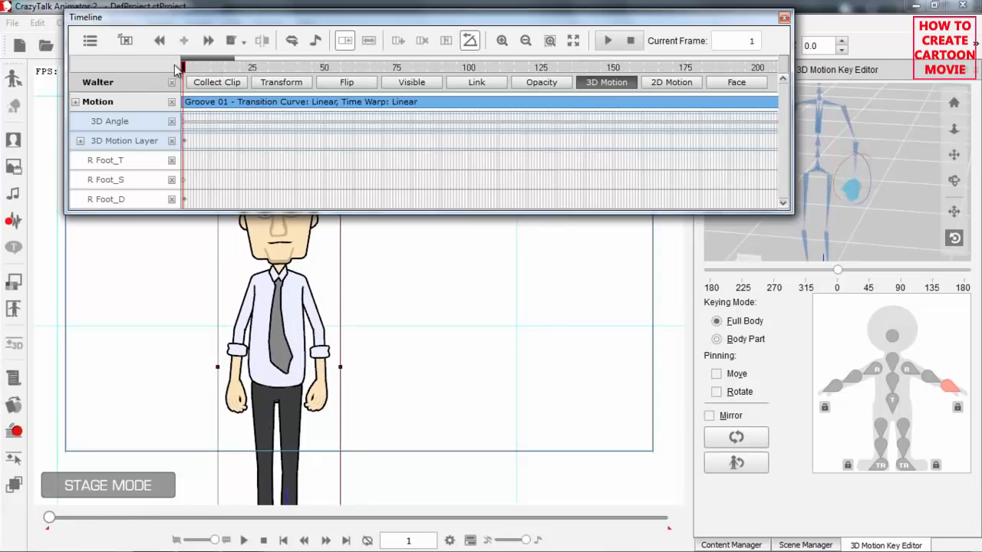
drag(399, 320, 451, 336)
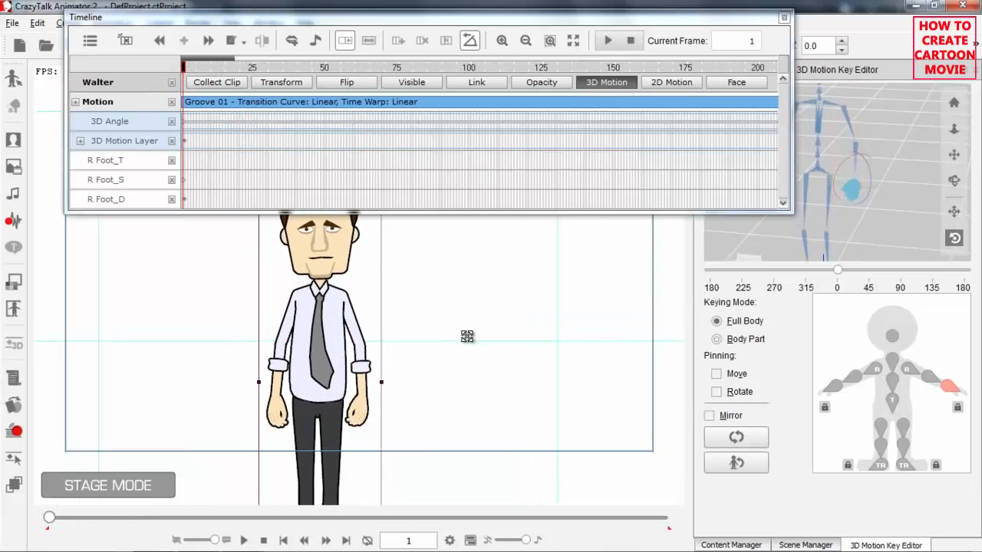
scroll(453, 365, down, 3)
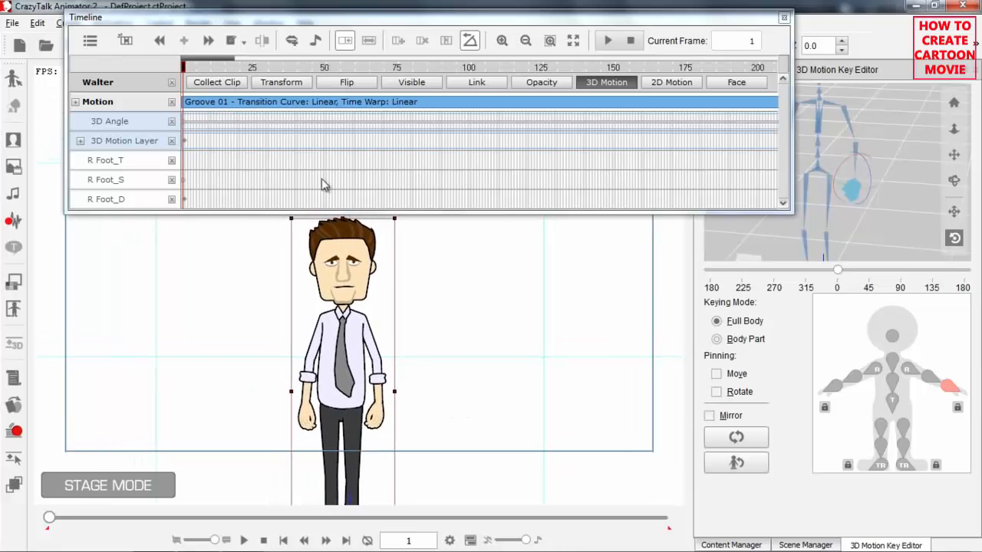
drag(205, 68, 178, 66)
key(space)
key(space)
drag(244, 67, 242, 69)
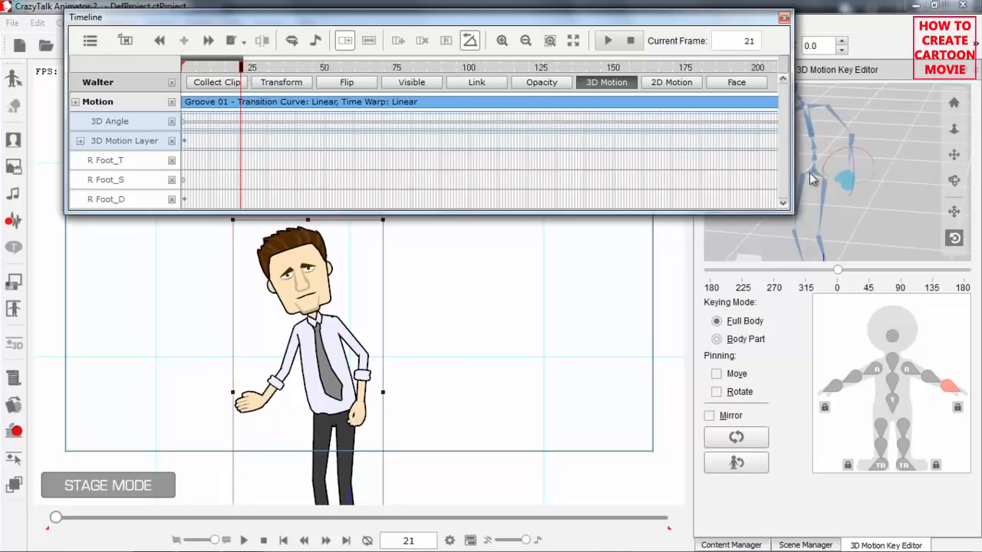
drag(804, 150, 818, 189)
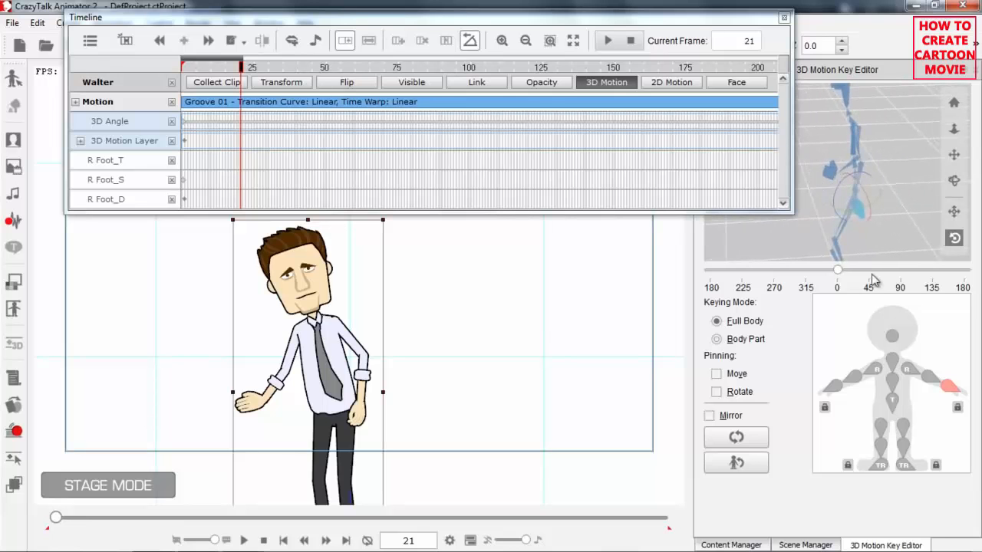
click(894, 383)
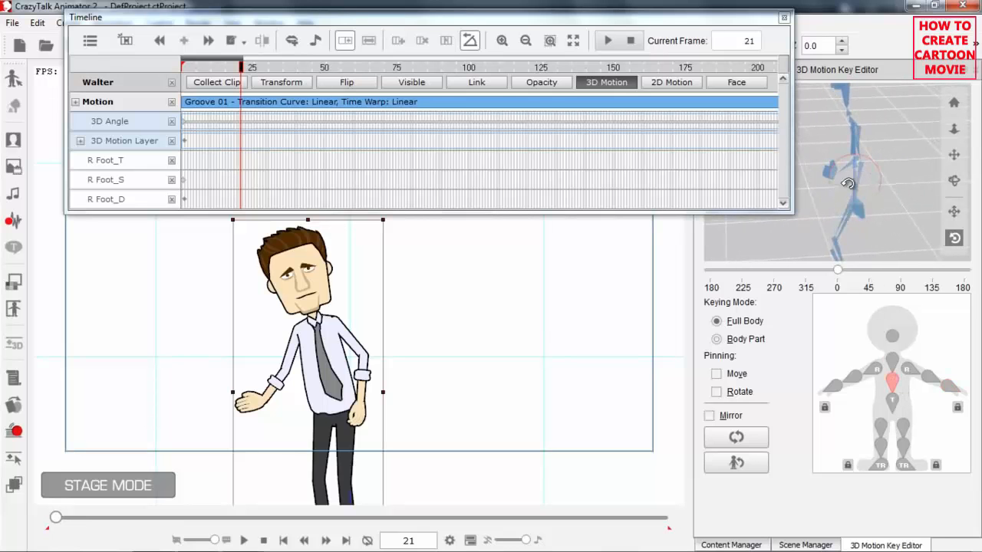
drag(871, 159, 886, 175)
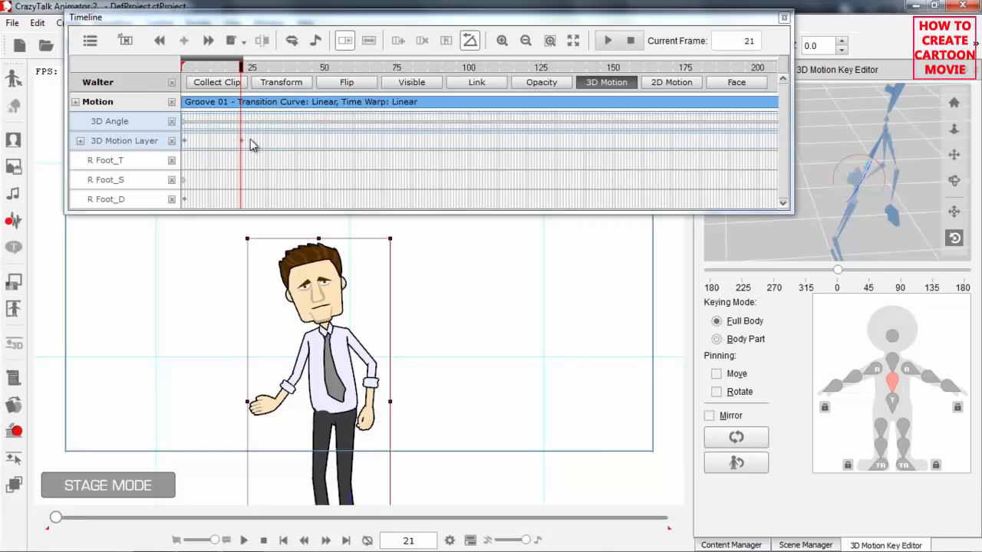
- Advance the motion from frame 21 to frame 39 and reset Walter's 3D motion pose there
click(241, 67)
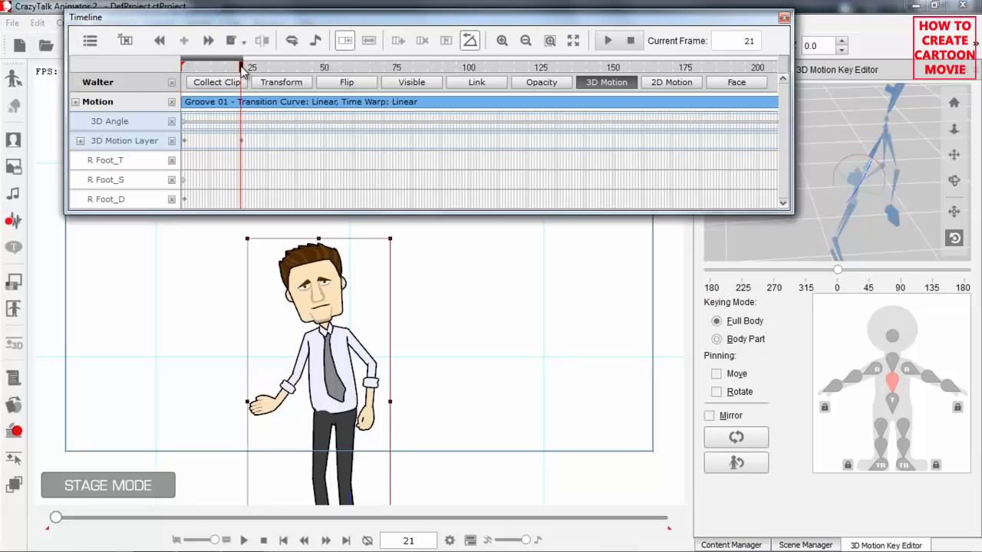
key(space)
key(space)
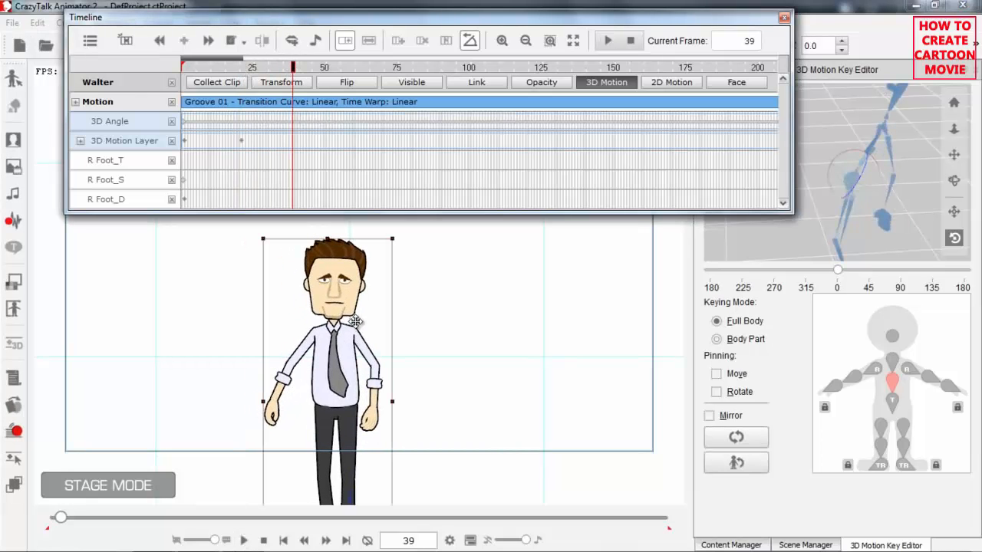
click(736, 439)
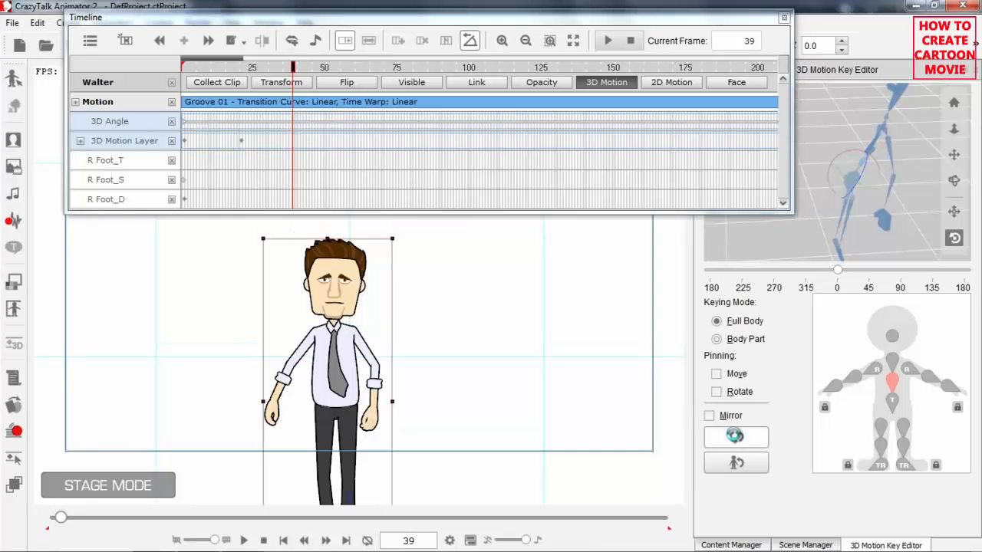
- Advance the motion to frame 61 and bend Walter's upper body again by rotating the abdomen joint
click(292, 64)
key(space)
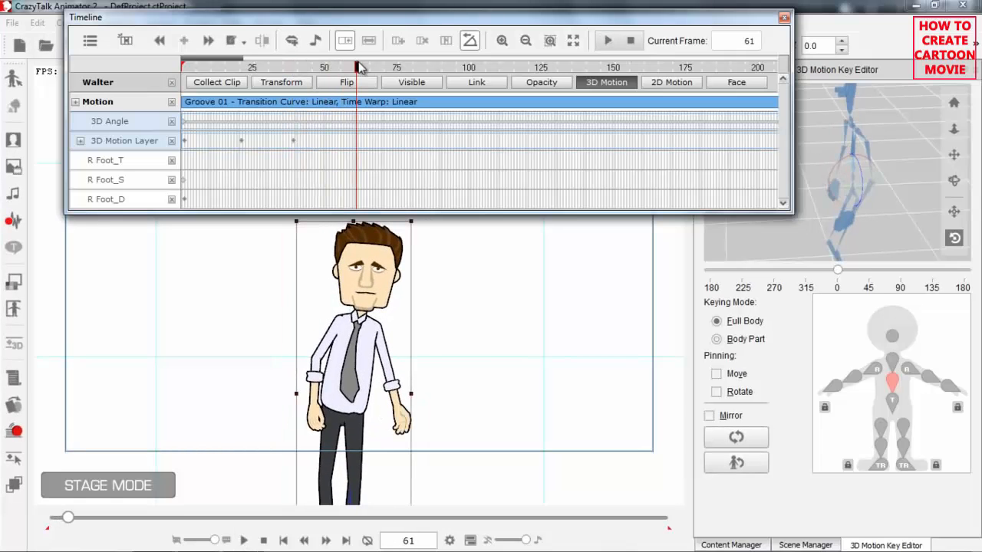
drag(873, 158, 889, 167)
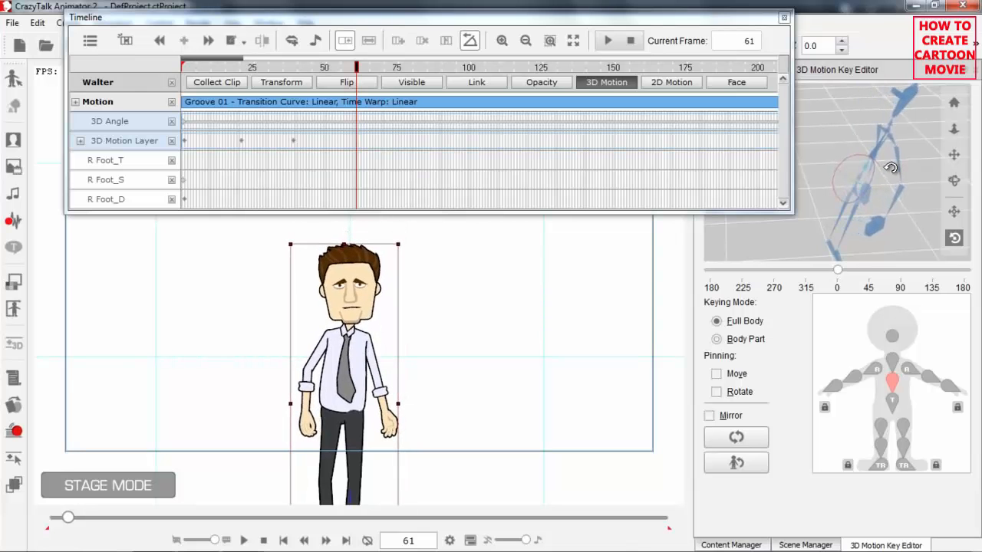
- Continue the motion from frame 61 to frame 84 and reset Walter's 3D motion pose at that frame
click(357, 71)
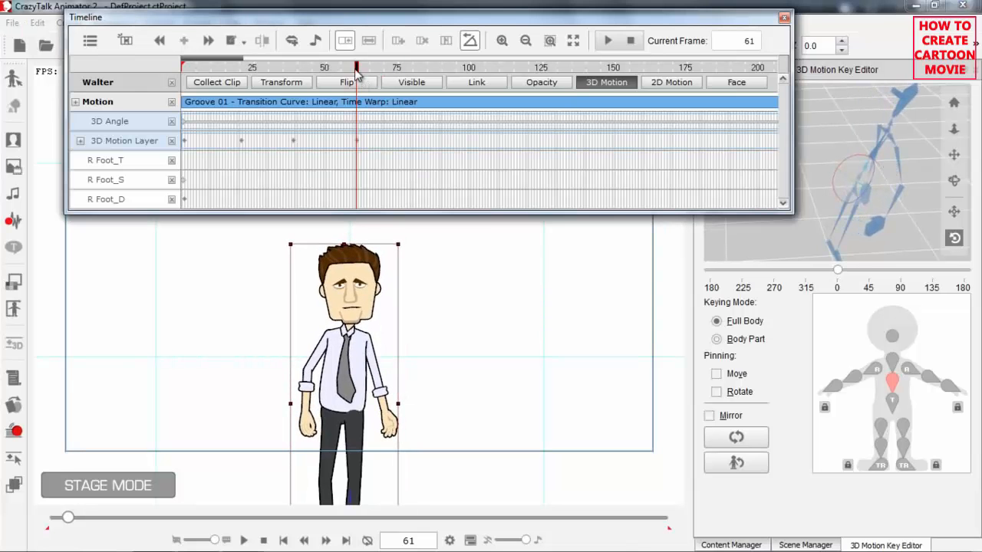
key(space)
key(space)
key(space)
key(space)
drag(429, 66, 423, 68)
click(755, 435)
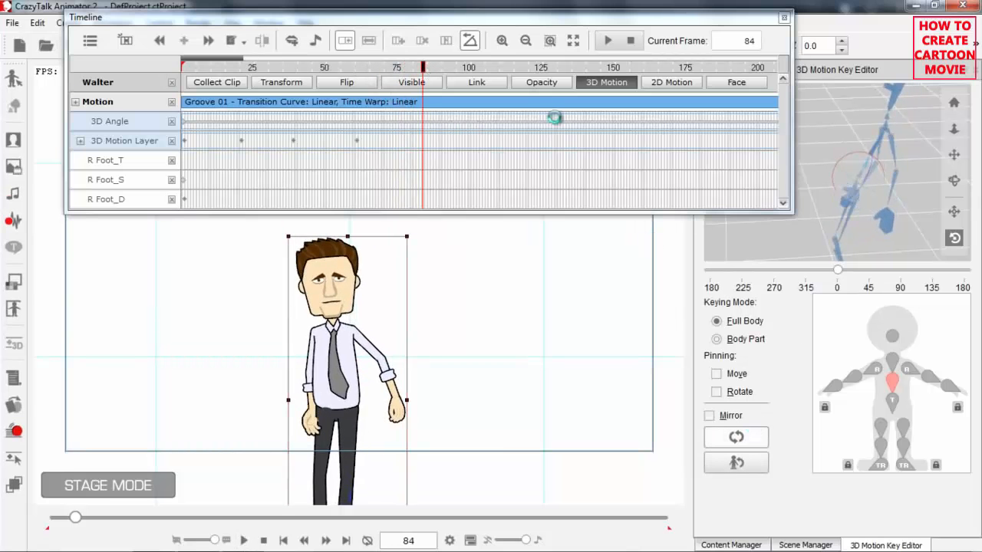
- Play the motion from frame 84 to frame 95 and bend Walter's upper body there by rotating his abdomen joint
key(space)
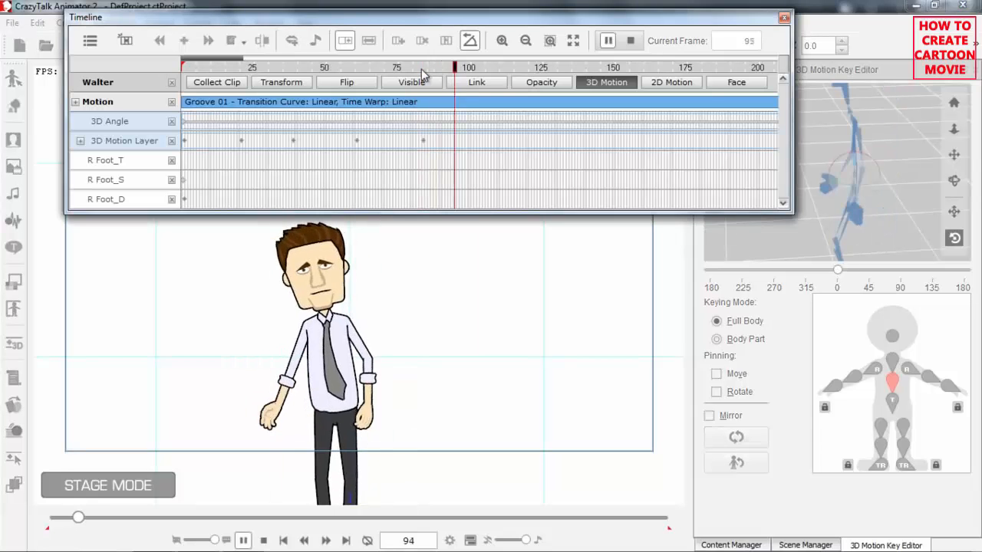
drag(470, 67, 455, 69)
drag(865, 156, 890, 161)
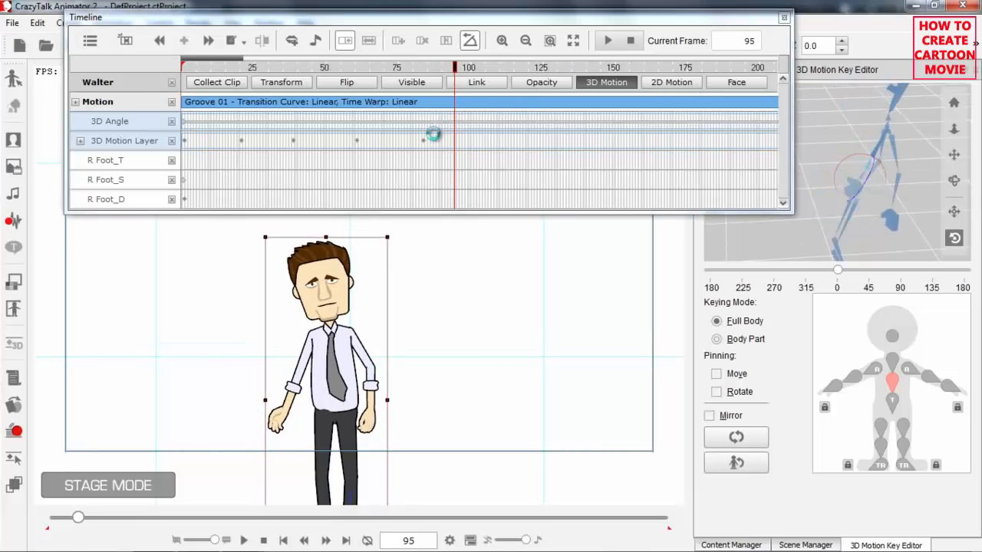
- Shift the 3D Motion Layer key at frame 84 a few frames earlier and replay that part of the motion
drag(424, 142, 415, 142)
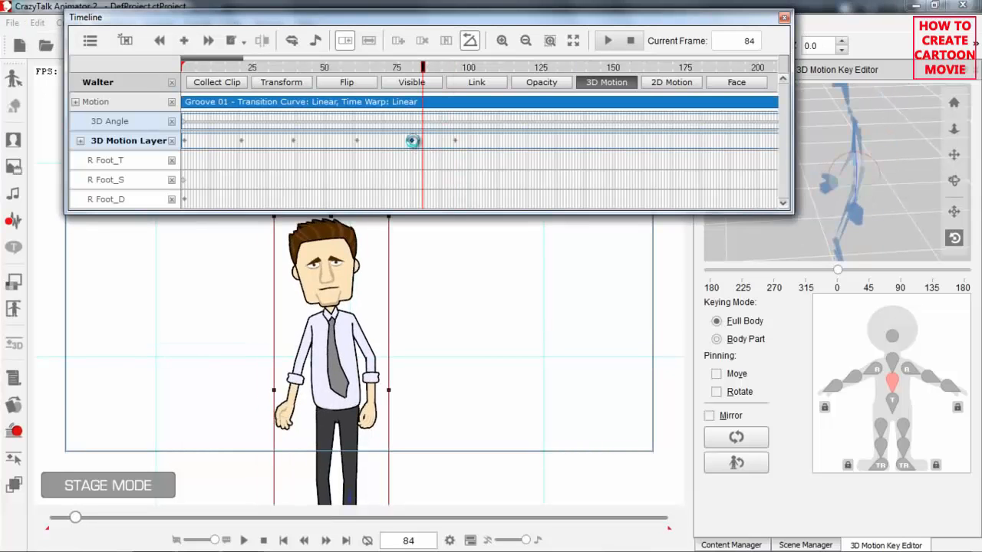
click(413, 67)
key(space)
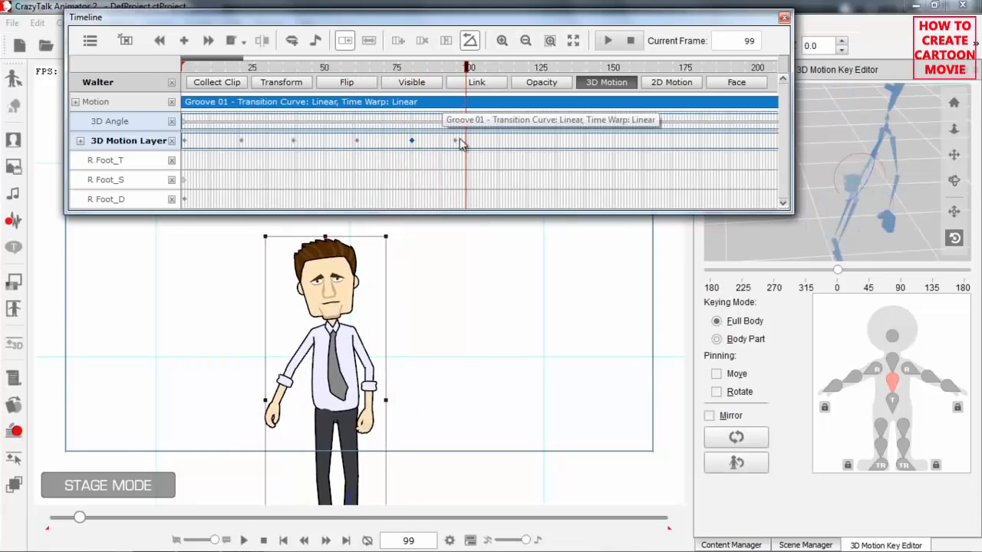
click(418, 67)
key(space)
key(space)
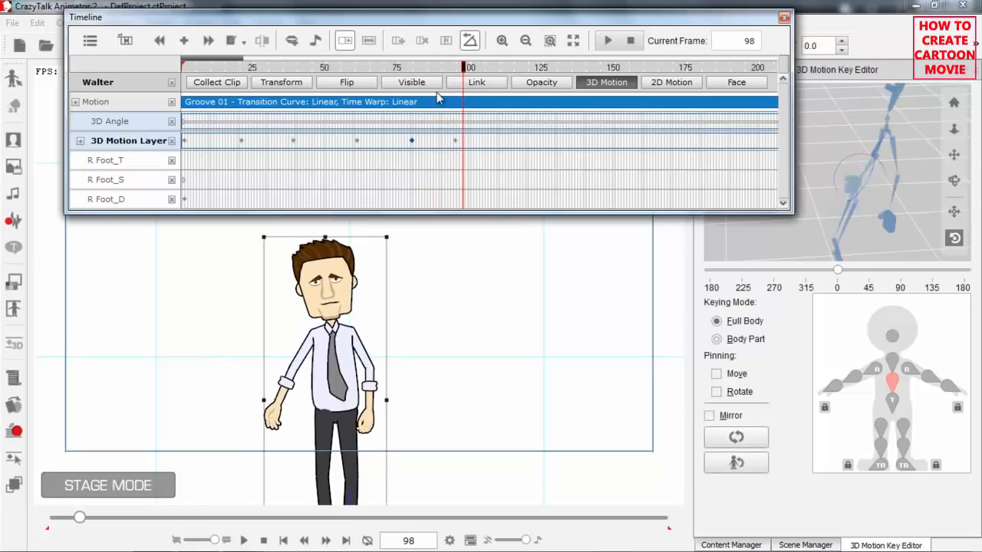
- Shift the 3D Motion Layer key at frame 95 slightly earlier and replay the motion around it
click(452, 143)
click(395, 67)
key(space)
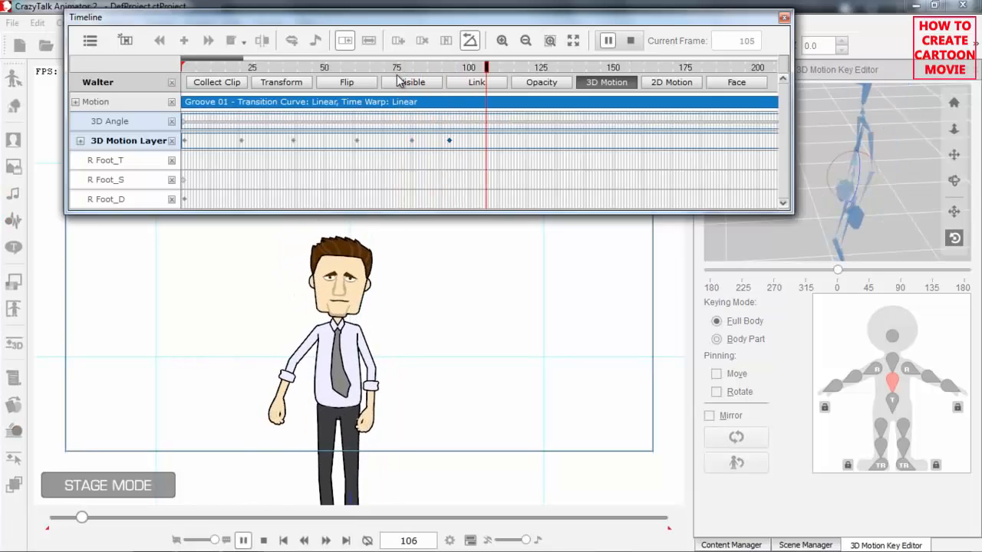
key(space)
- Advance the motion to frame 107 and reset Walter's 3D motion pose there
click(451, 69)
key(space)
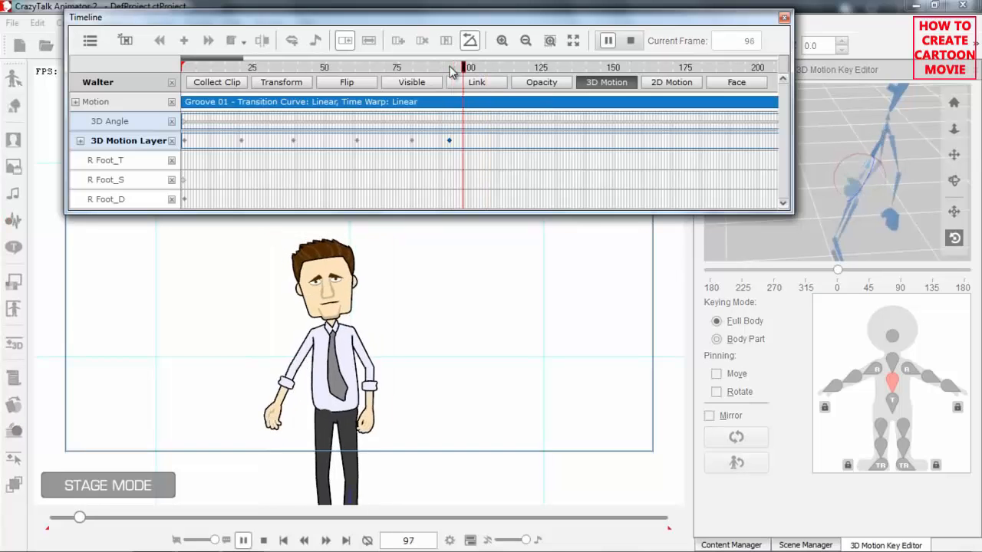
click(490, 68)
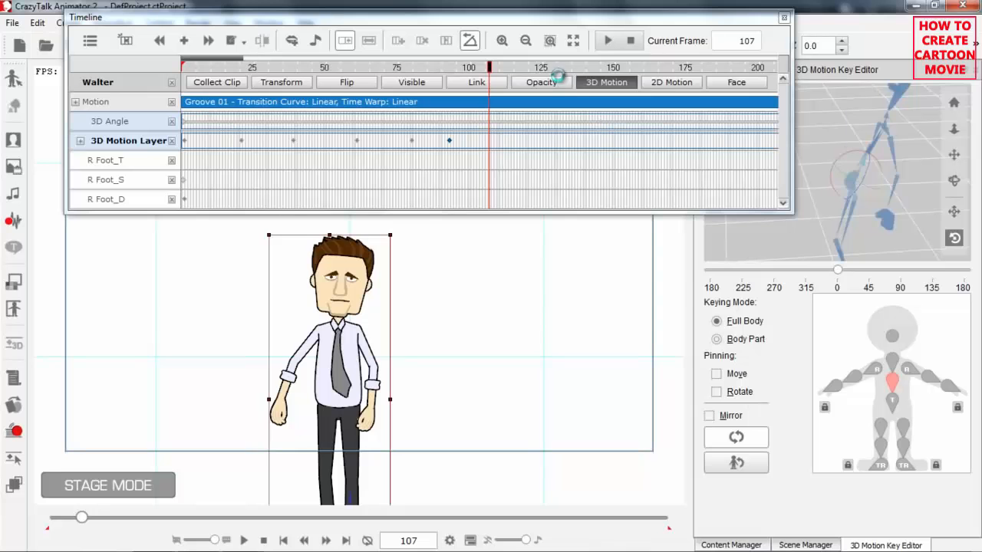
- Bend Walter's upper body at frame 123 with the abdomen joint and reset his 3D motion pose at frame 146
key(space)
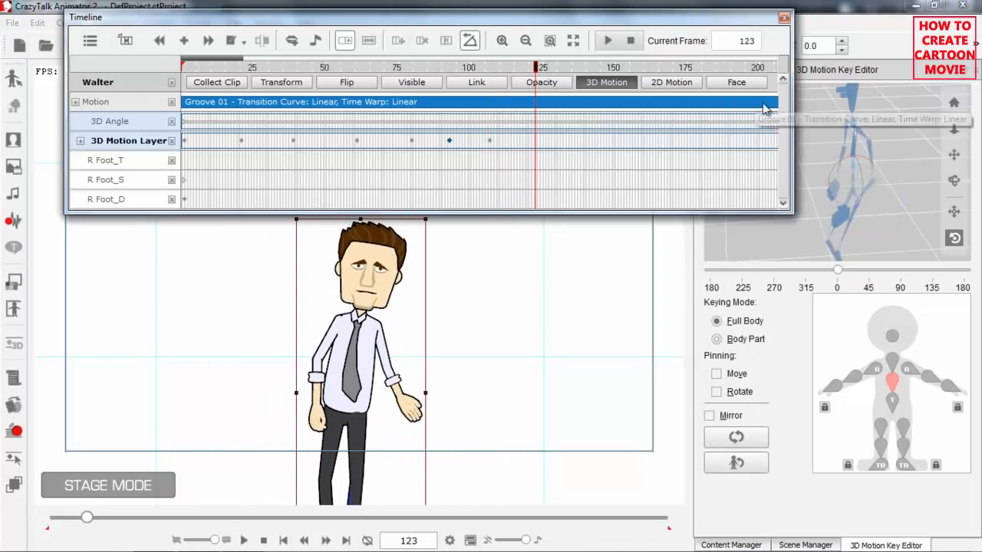
drag(842, 159, 863, 155)
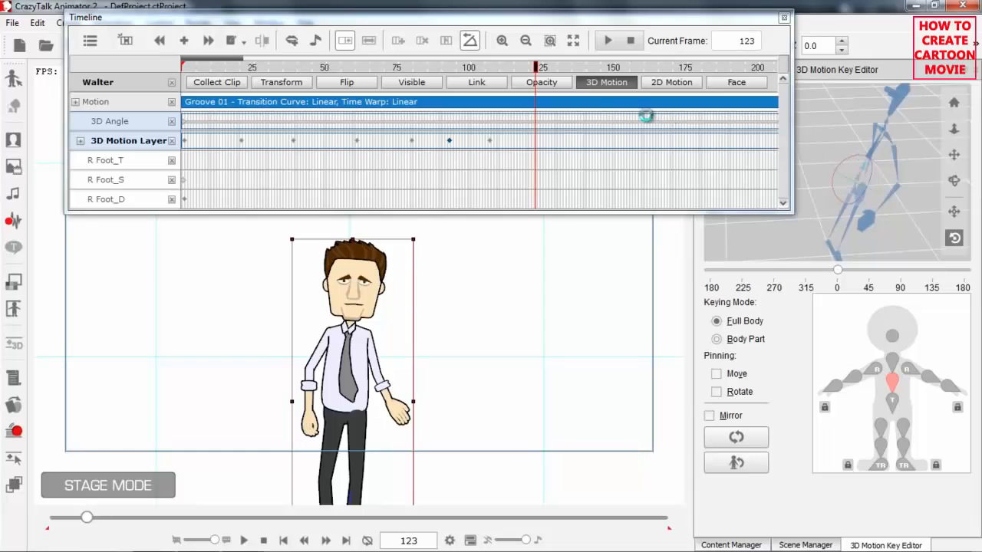
key(space)
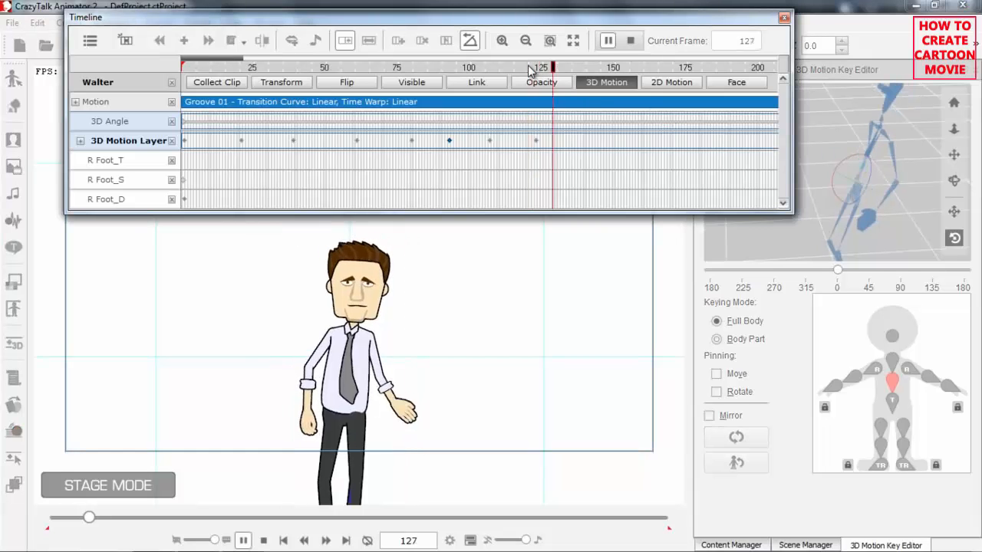
key(space)
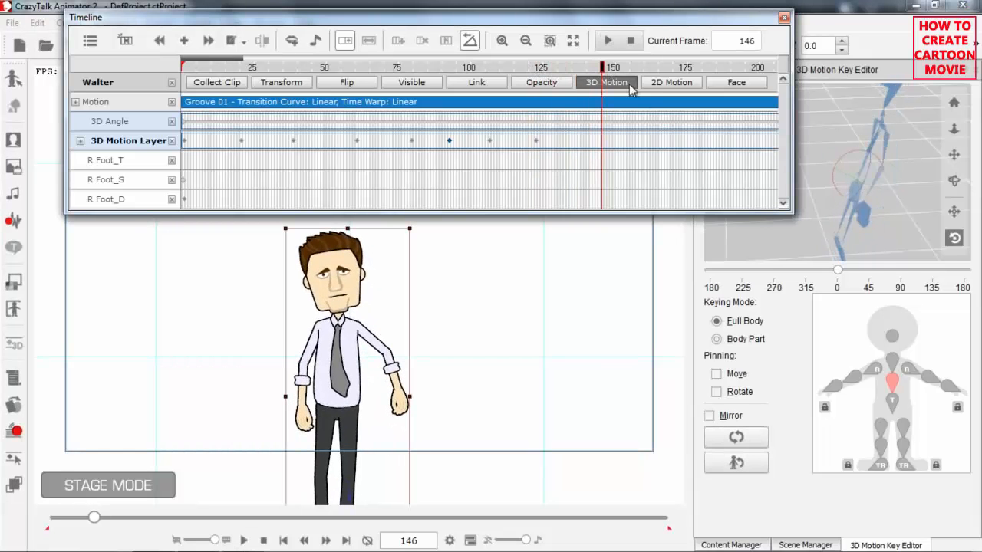
click(755, 437)
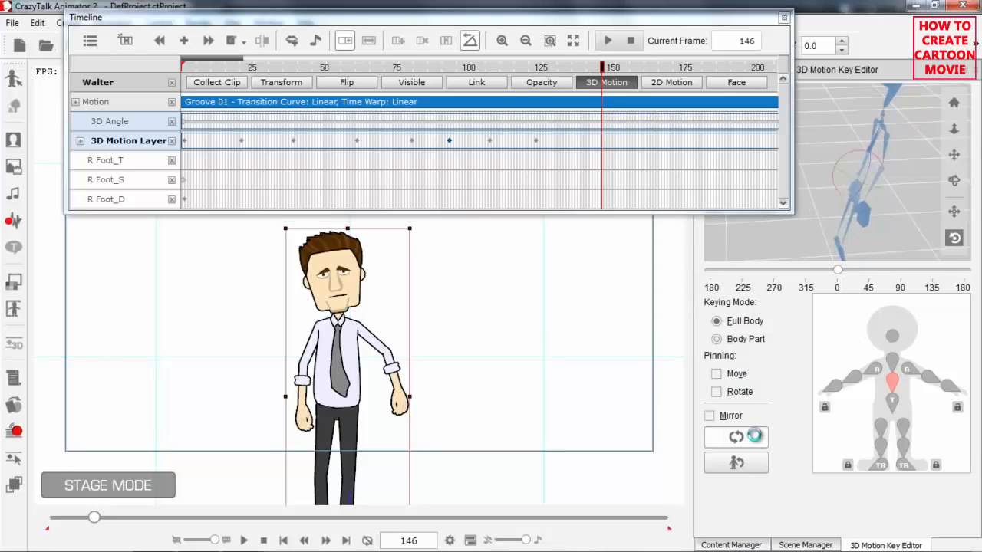
- Rotate the abdomen joint at frame 162 to bend Walter's upper body, and reset his pose at frame 178
click(603, 67)
drag(604, 68, 648, 68)
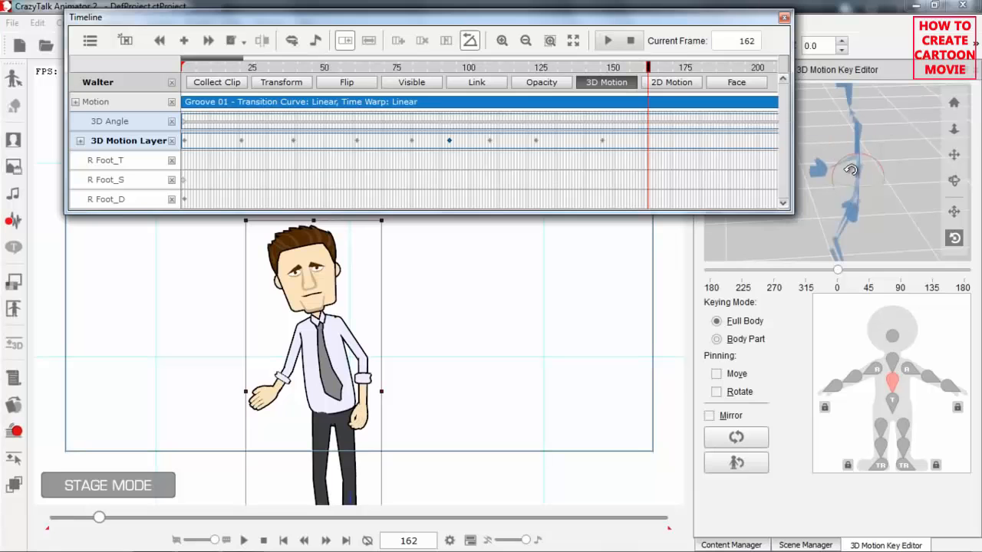
drag(844, 159, 871, 158)
drag(650, 68, 694, 68)
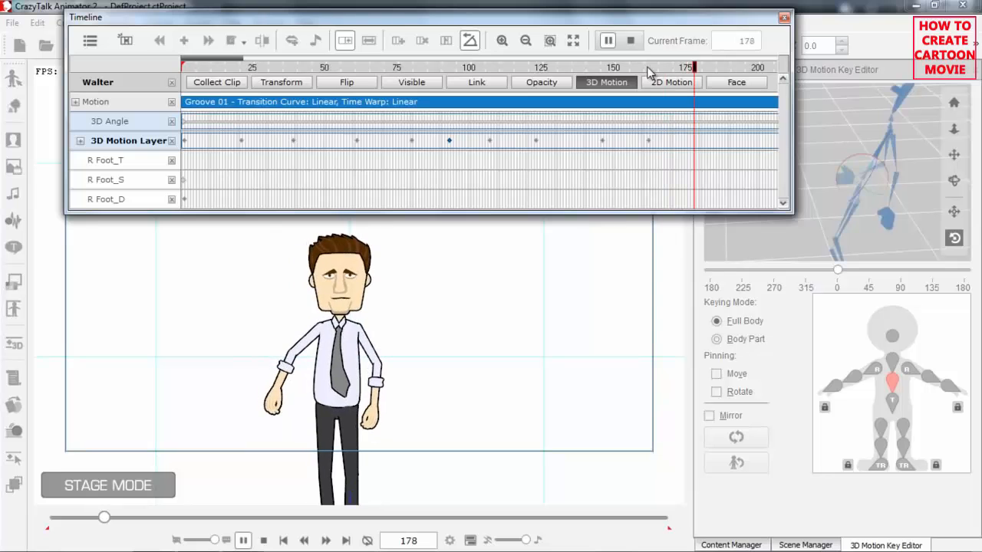
click(736, 438)
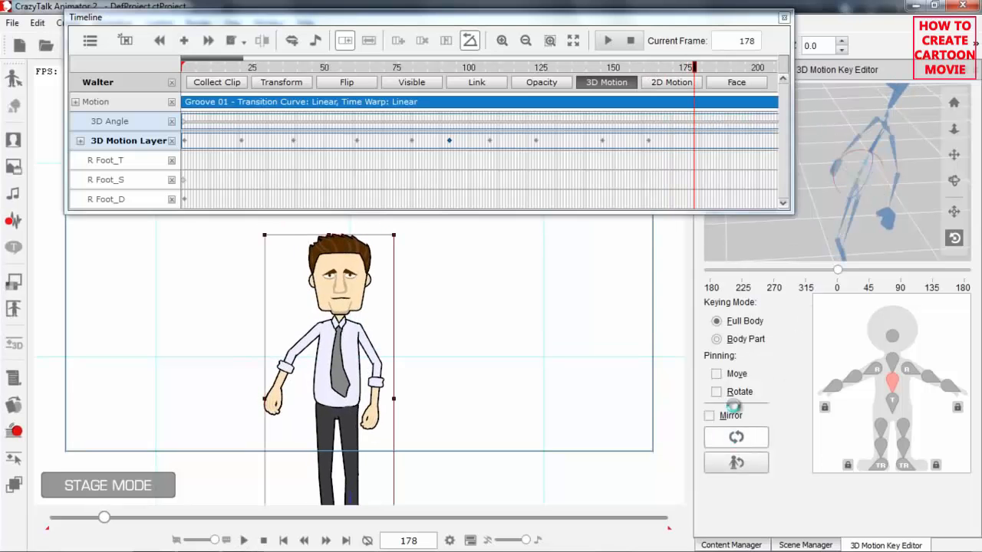
- Bend Walter's upper body at frame 196 by rotating the abdomen joint and reset his 3D motion pose at frame 213
click(692, 68)
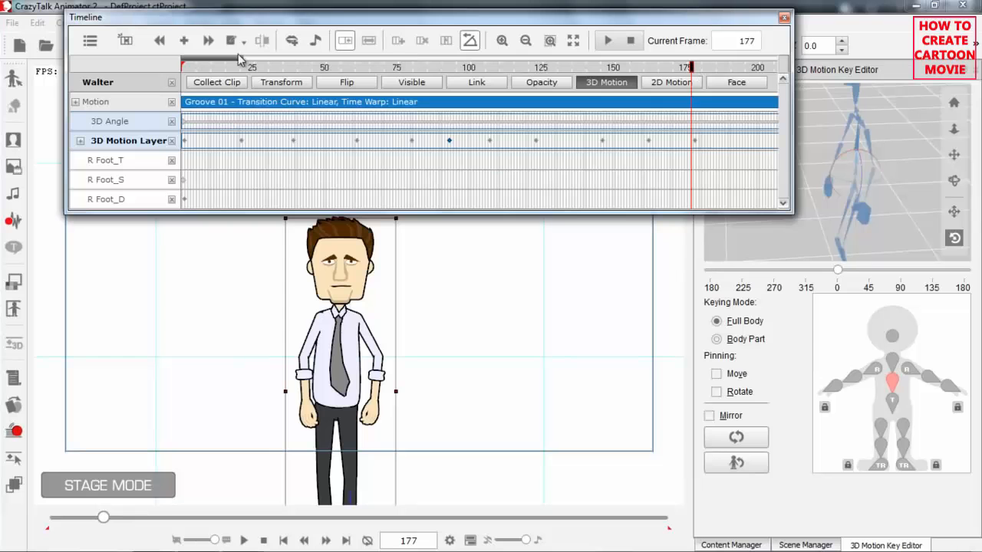
drag(234, 59, 270, 58)
drag(351, 69, 405, 69)
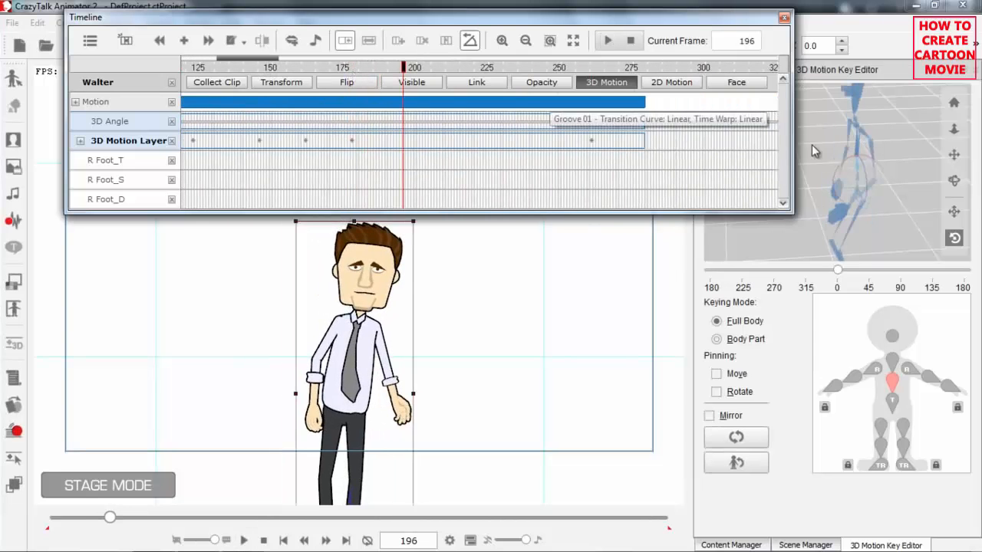
drag(837, 165, 865, 157)
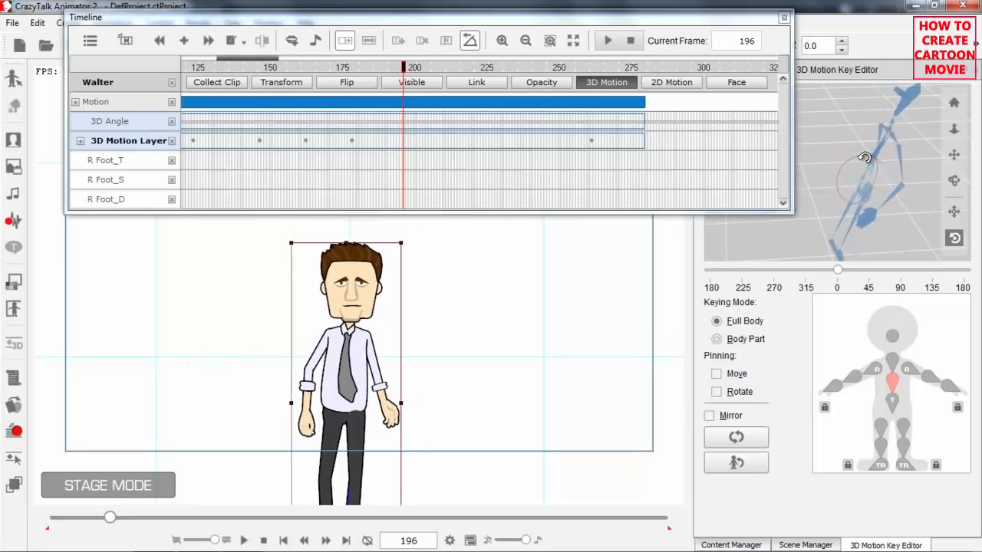
click(404, 69)
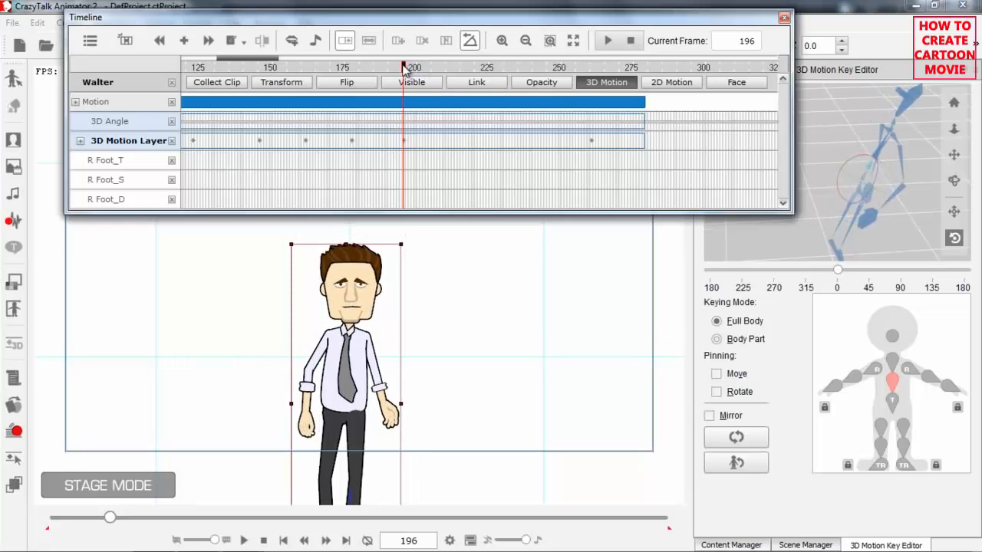
key(space)
key(space)
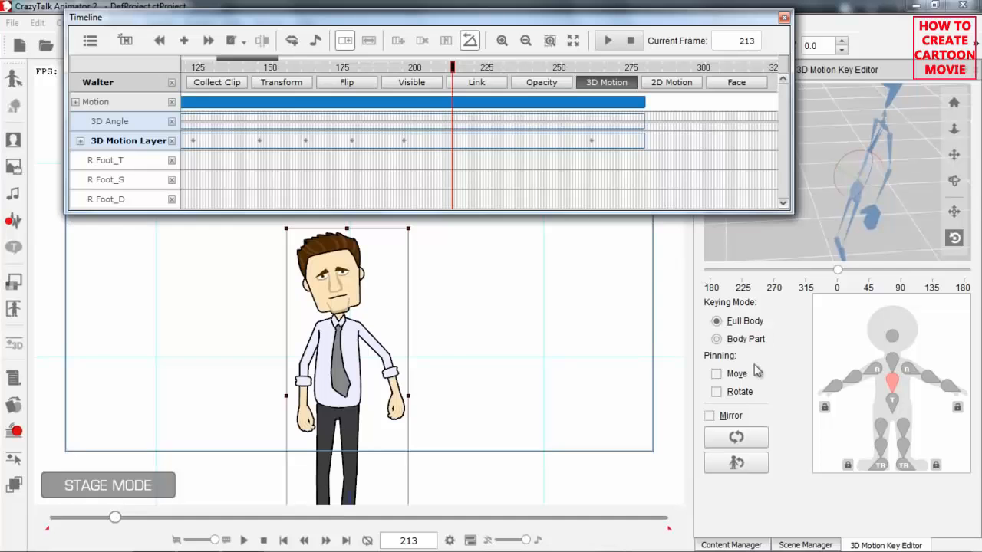
click(737, 435)
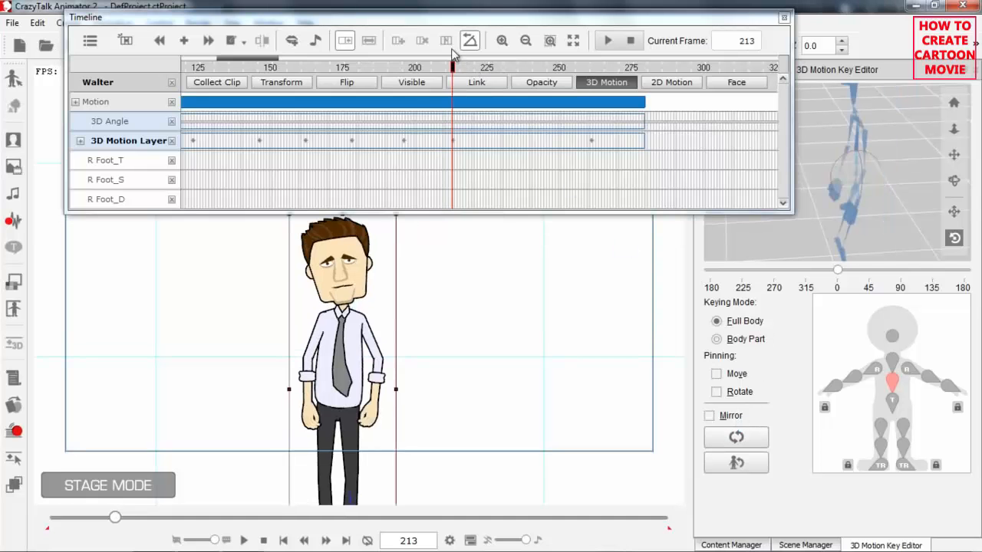
- Rotate Walter's abdomen joint at frame 228 to bend his upper body and reset his pose at frame 247
key(space)
key(space)
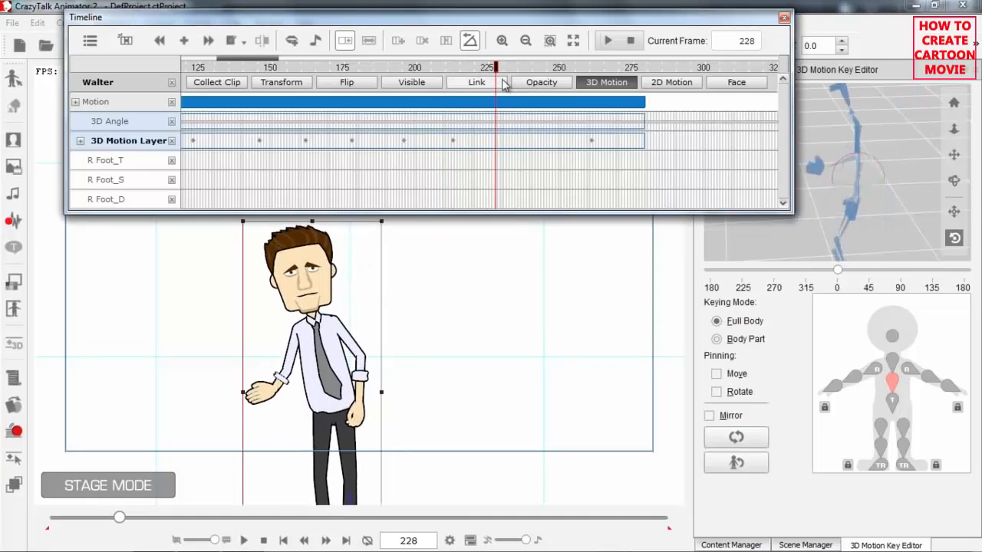
drag(838, 163, 859, 154)
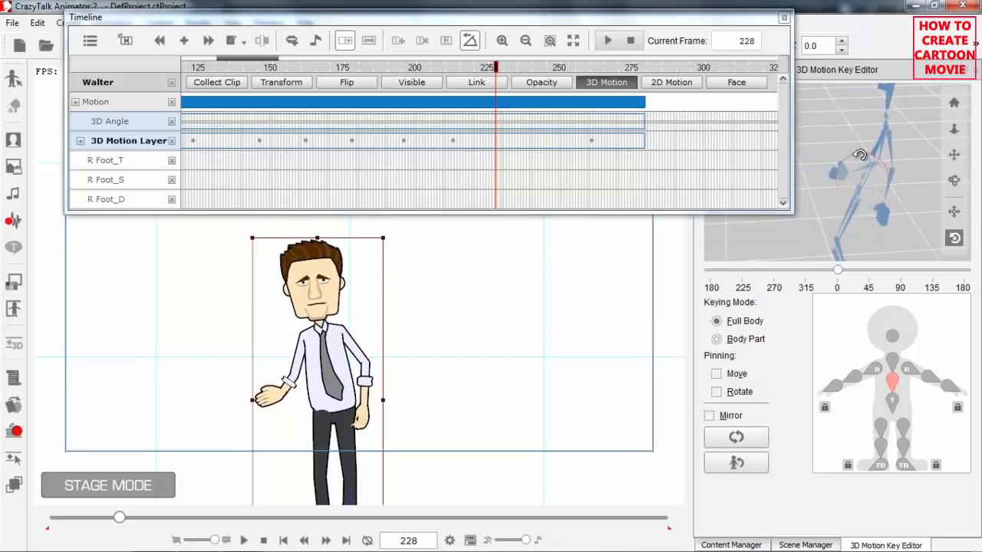
drag(498, 70, 549, 70)
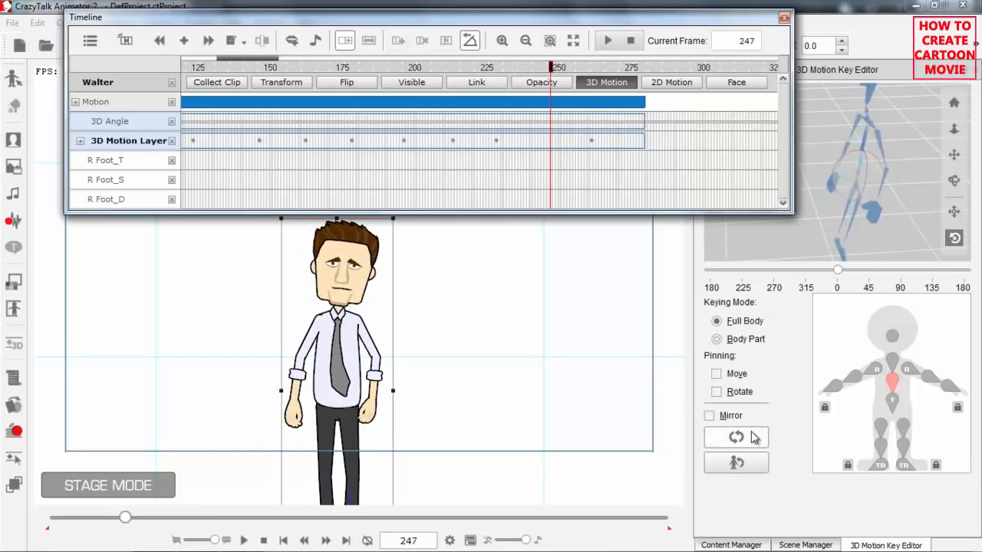
click(753, 436)
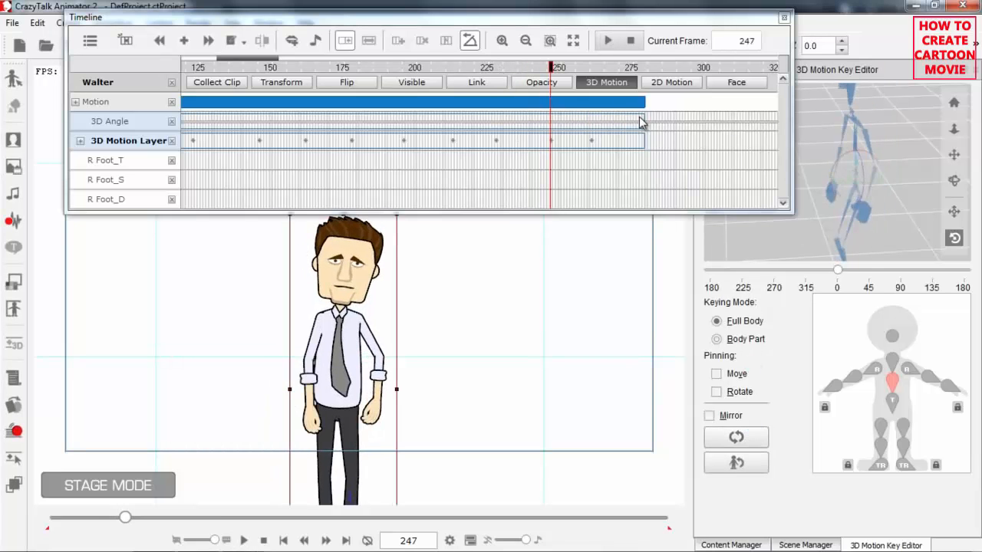
- Play the remaining motion from frame 247, and replay the whole dance from the beginning to check the edited keys
click(554, 72)
key(space)
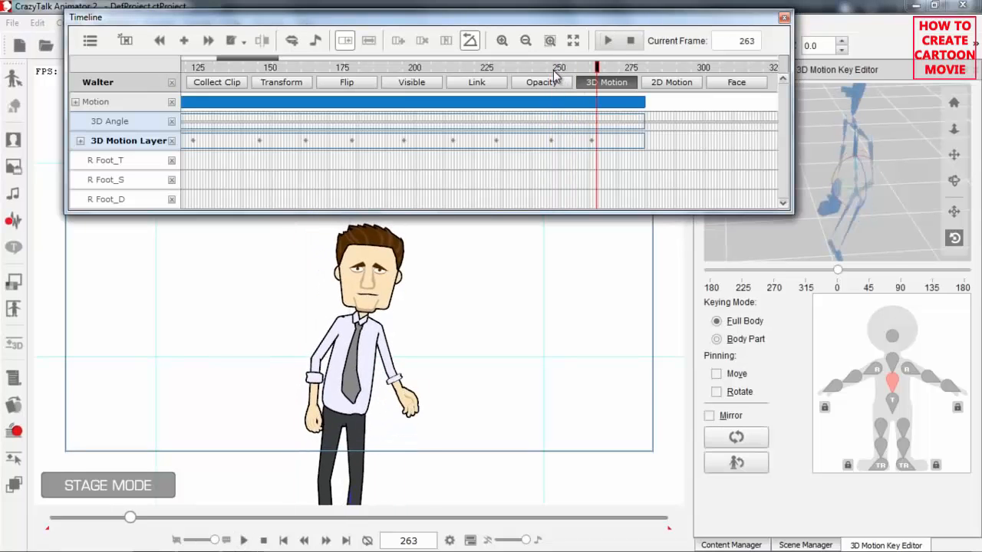
key(space)
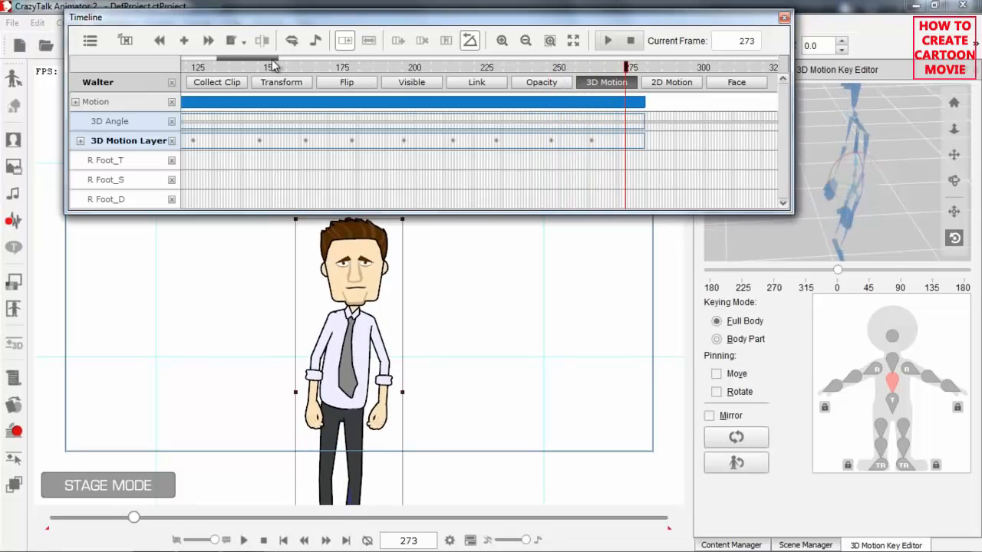
drag(270, 62, 152, 64)
mouse_move(243, 58)
mouse_down()
mouse_move(274, 59)
mouse_move(173, 75)
mouse_up()
key(space)
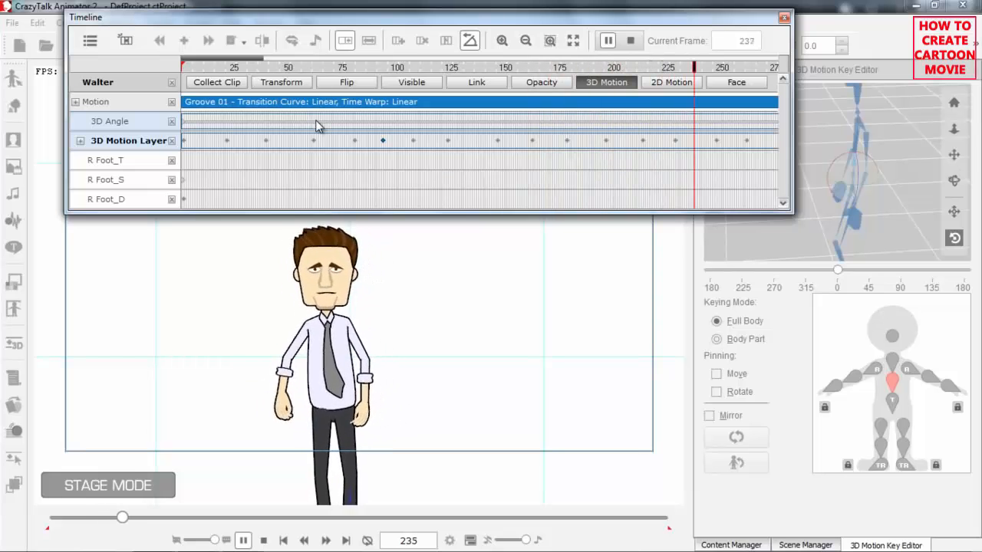
key(space)
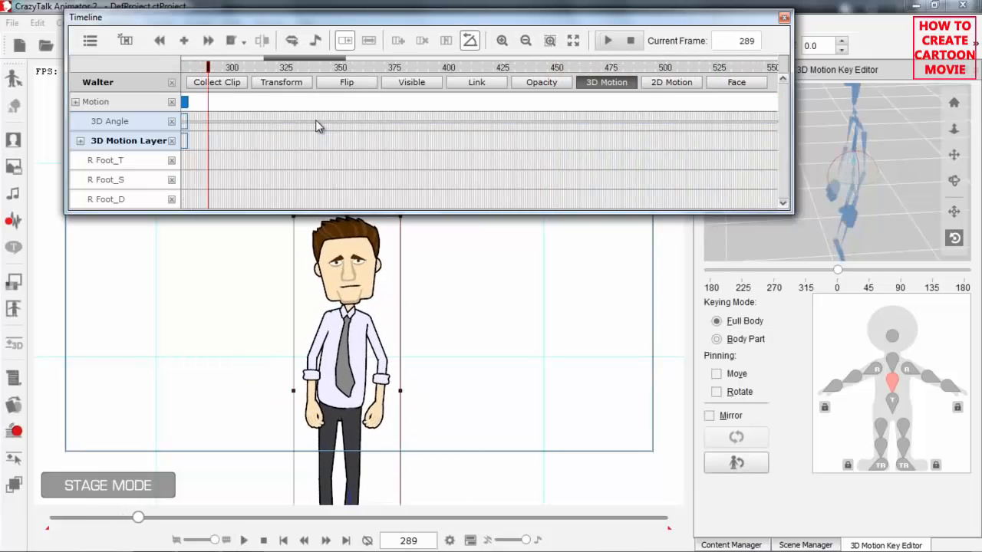
- Close the Timeline and raise Walter's Perspective Strength to the maximum in the Affected by 3D Motion settings
drag(305, 56, 249, 58)
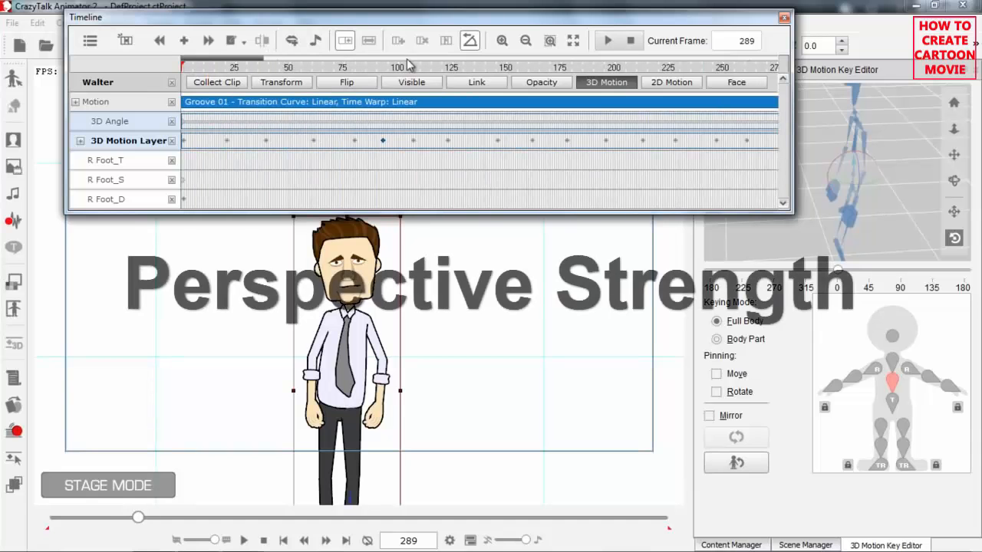
click(784, 18)
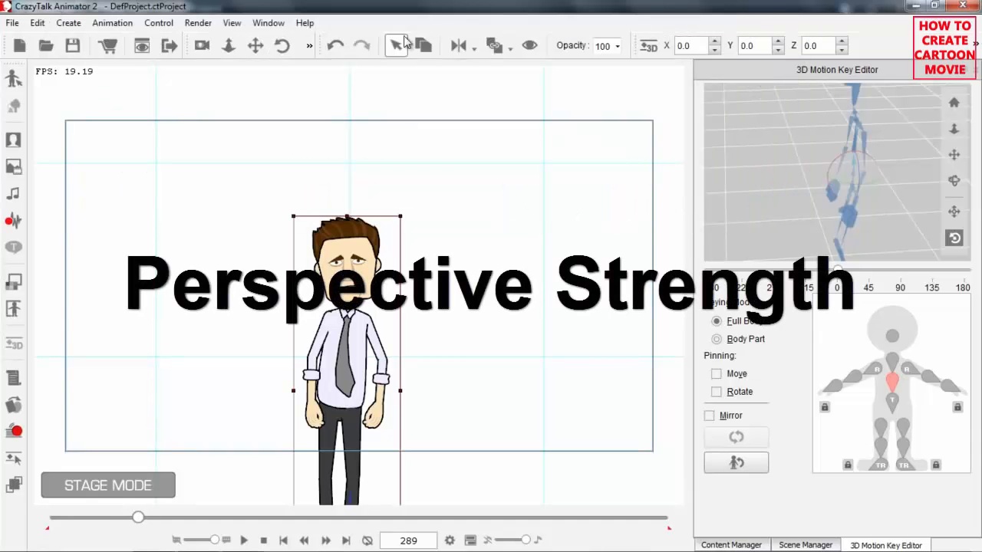
click(38, 26)
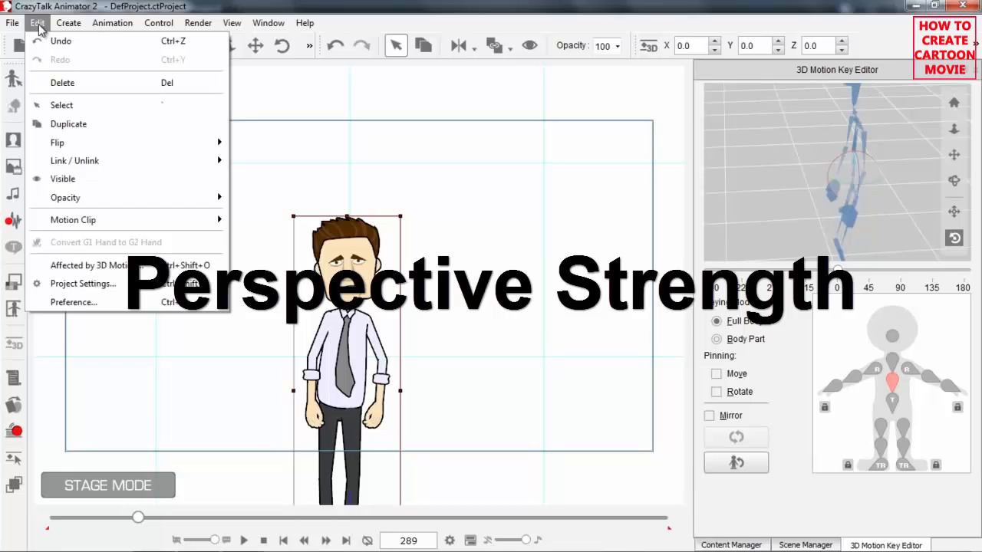
click(107, 266)
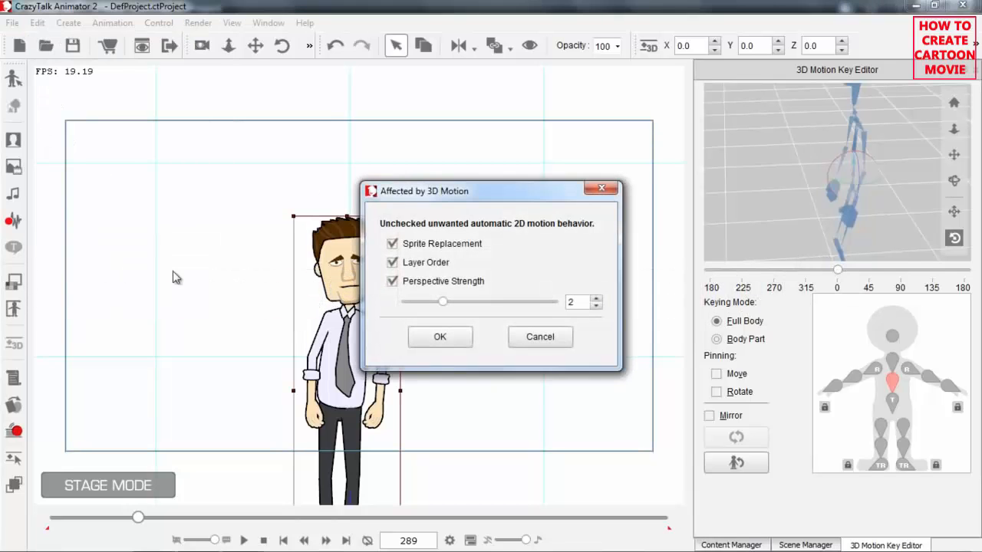
drag(484, 199, 609, 68)
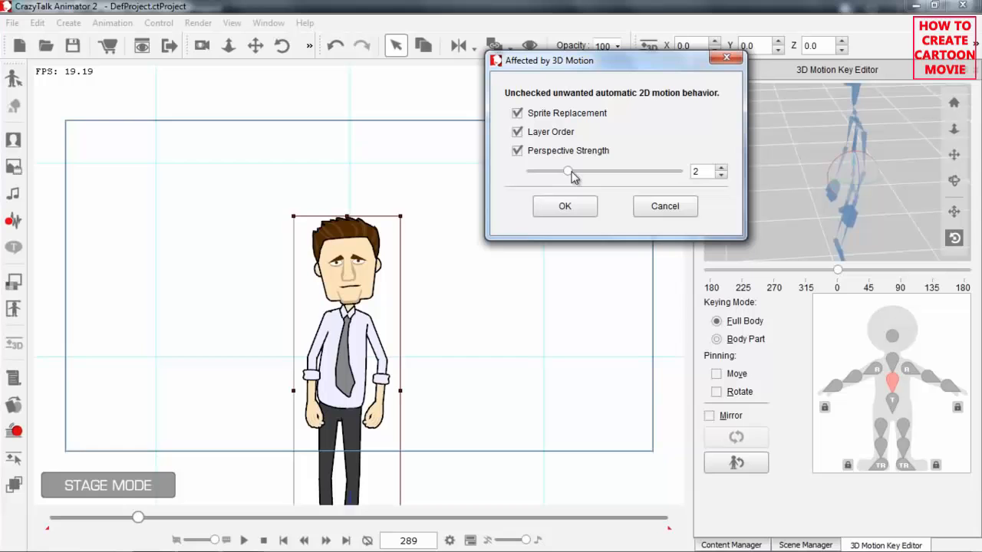
drag(570, 171, 681, 172)
click(564, 206)
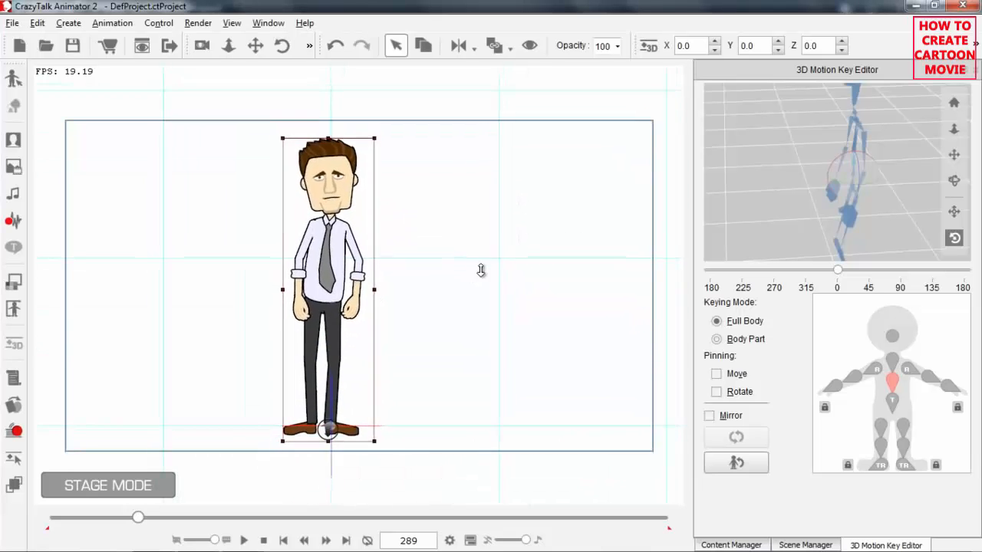
- Play Walter's whole dance from the first frame to check the perspective effect, and stop the playback
click(263, 541)
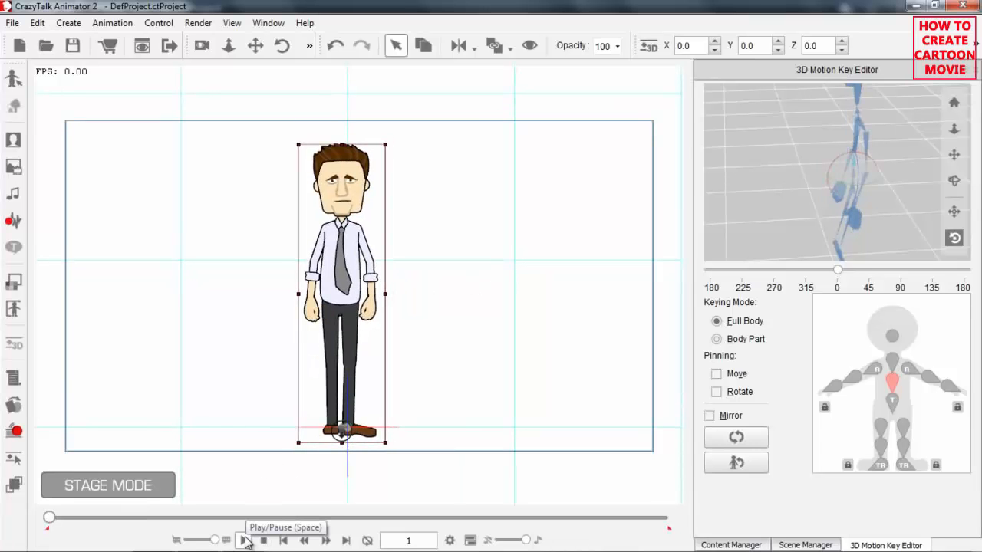
click(245, 540)
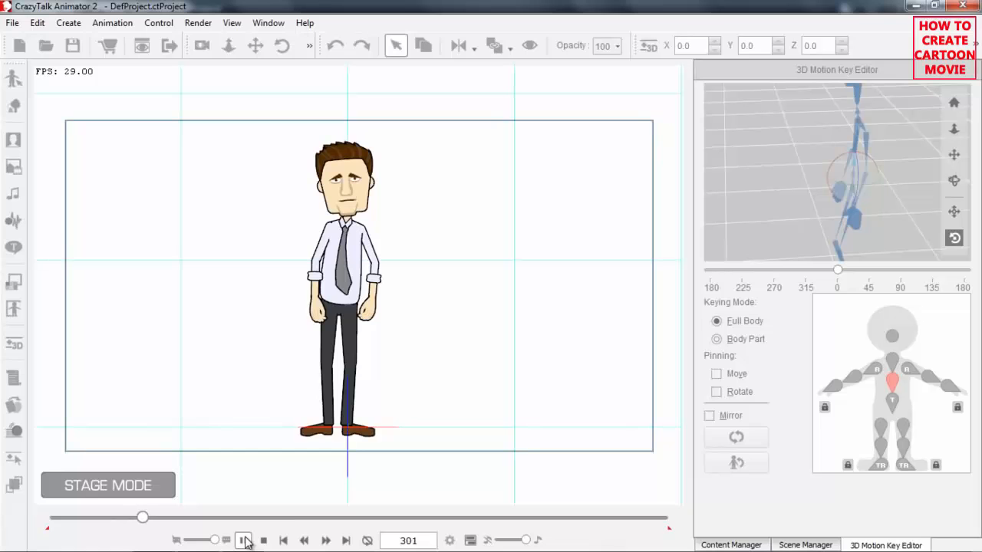
click(264, 540)
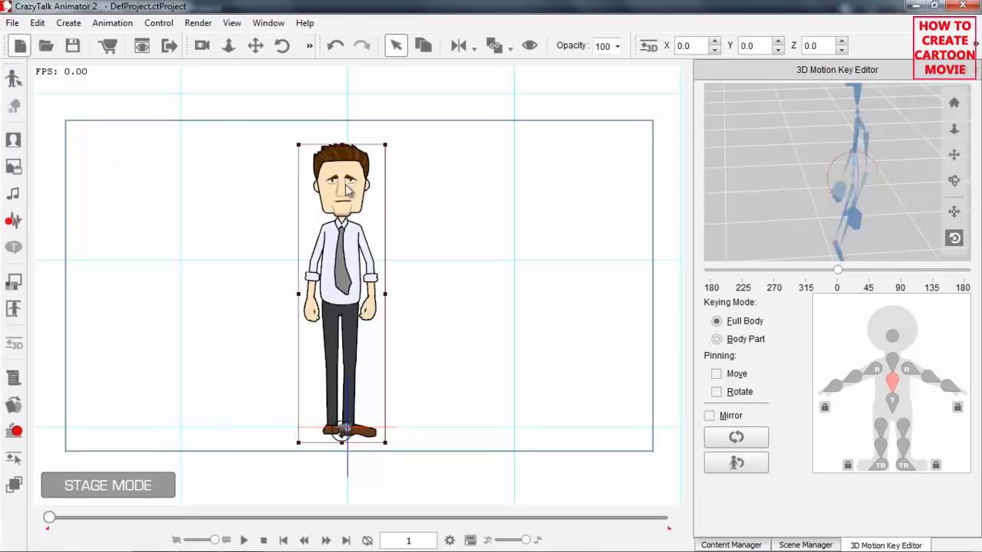
- Start a new project without saving the current one and add the Emma character from the actor templates
click(21, 46)
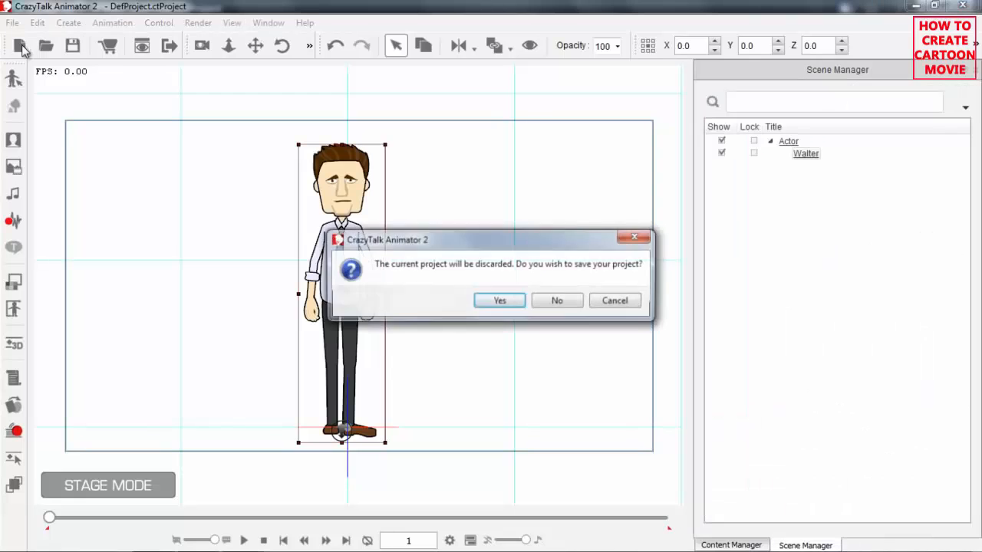
click(563, 306)
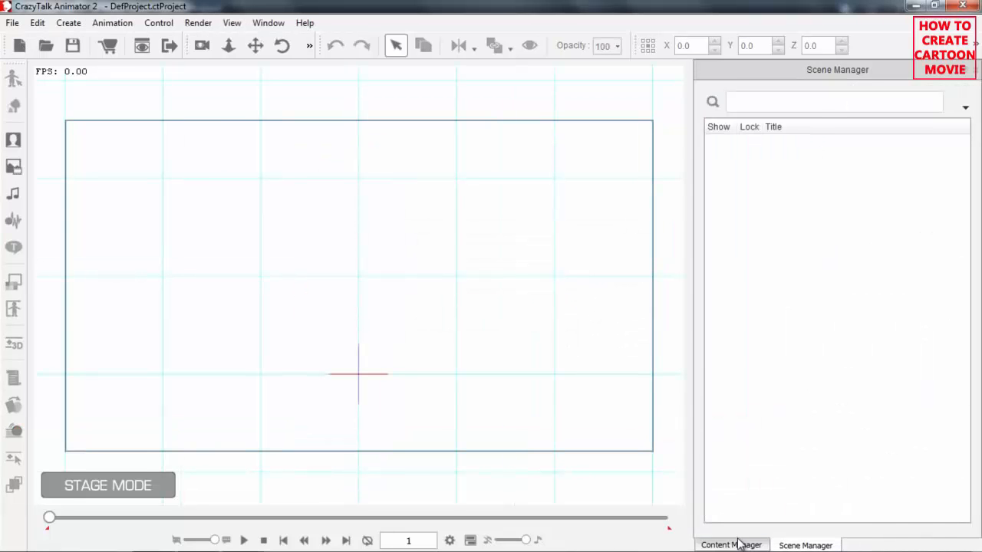
click(736, 545)
drag(964, 385, 954, 237)
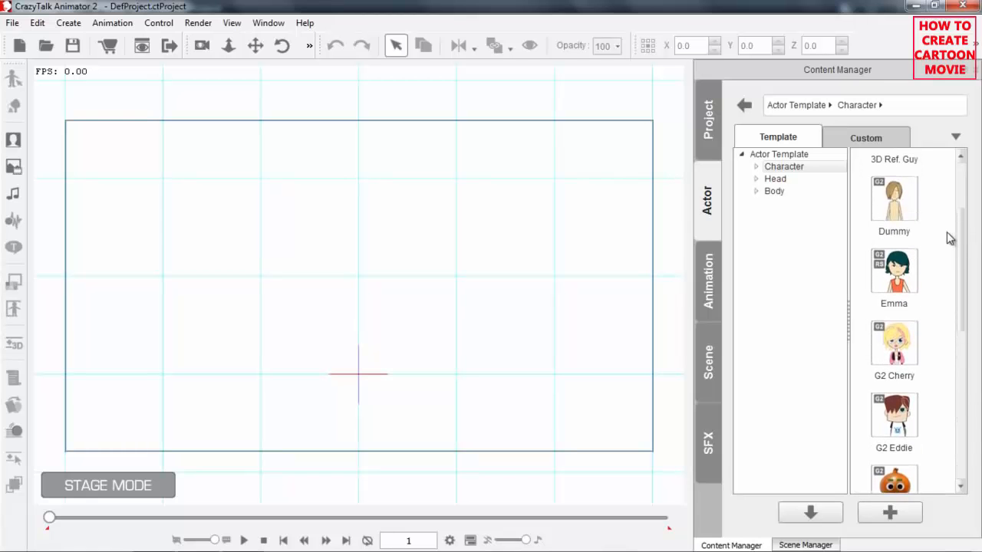
double_click(904, 268)
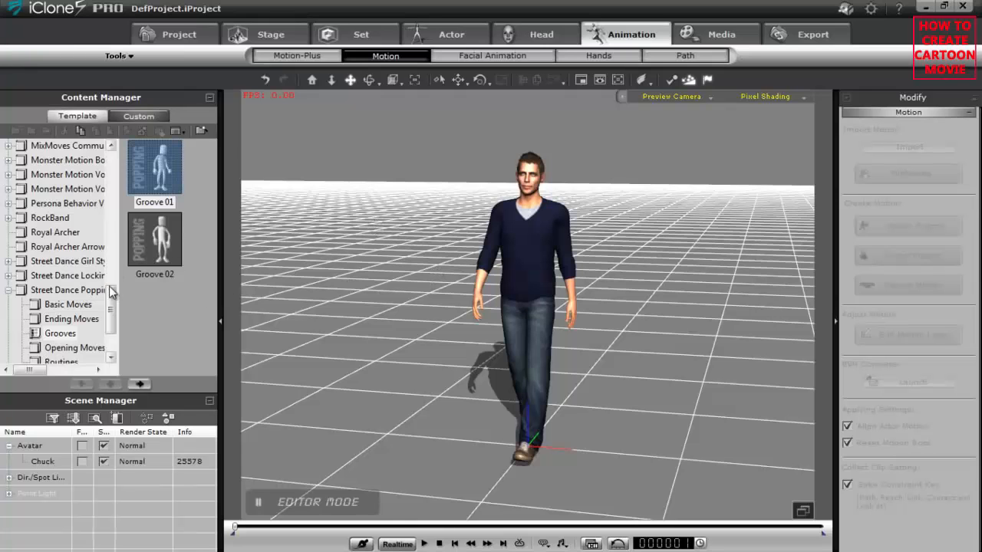
- Switch to iClone, collapse the Street Dance Popping motions and open the Move folder of Monster Motion Vol.1
scroll(77, 307, down, 1)
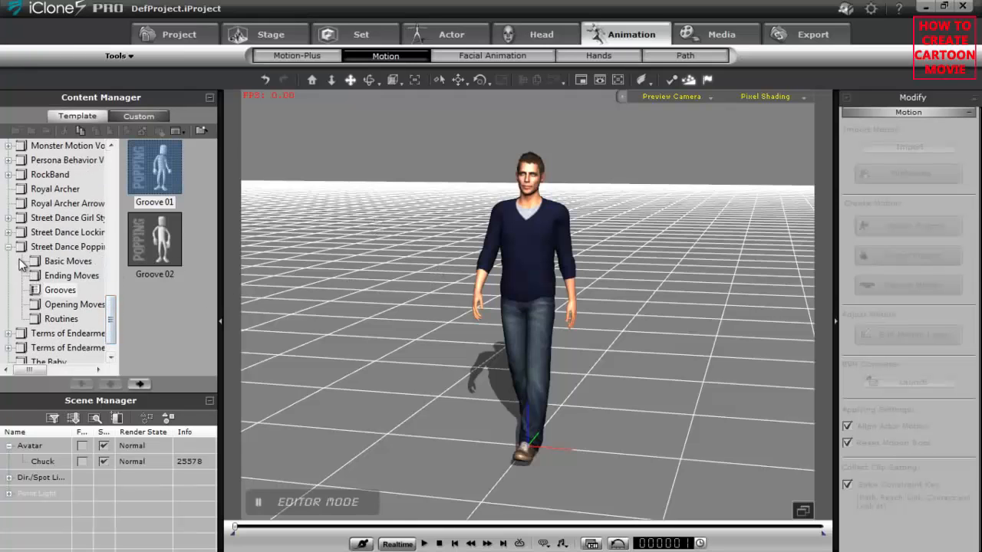
click(9, 247)
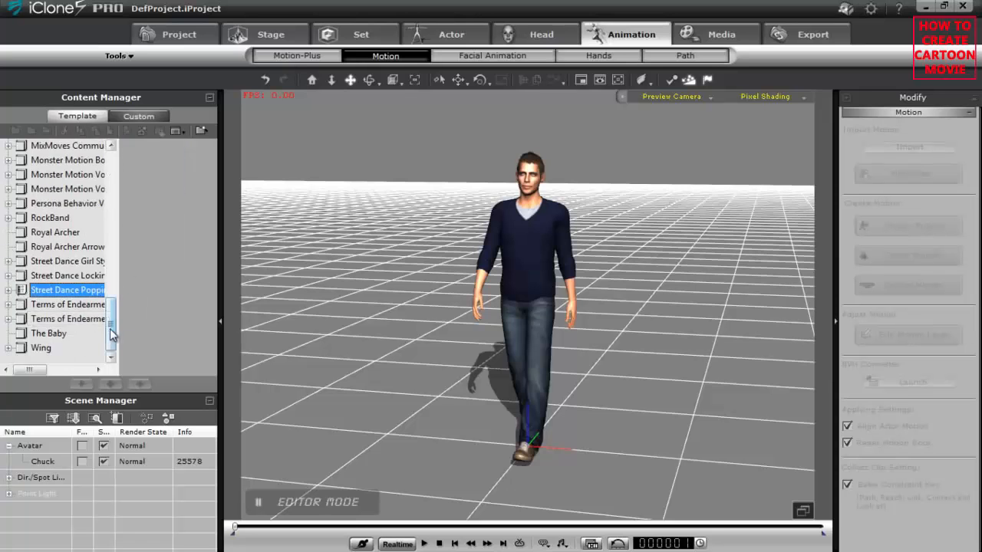
scroll(112, 306, up, 1)
scroll(111, 307, up, 1)
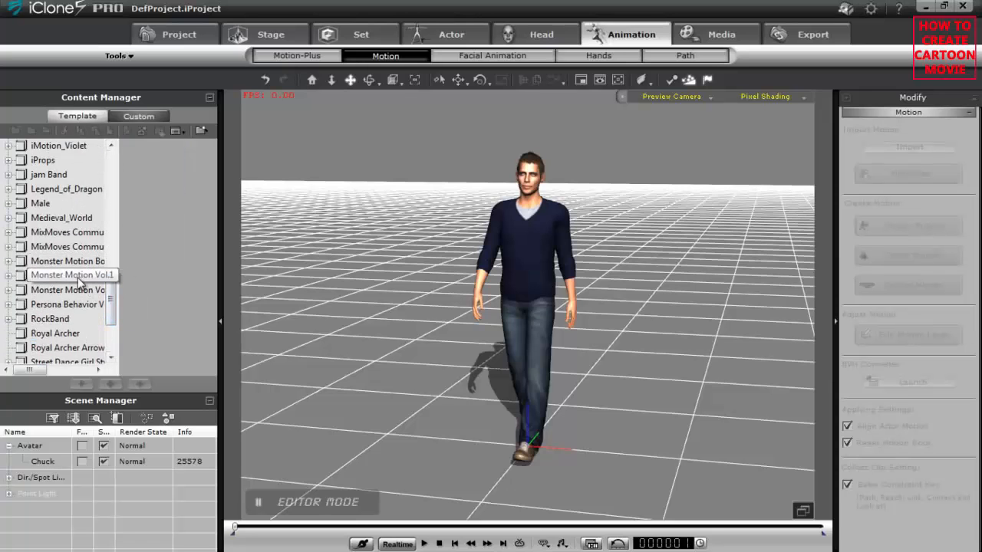
double_click(69, 277)
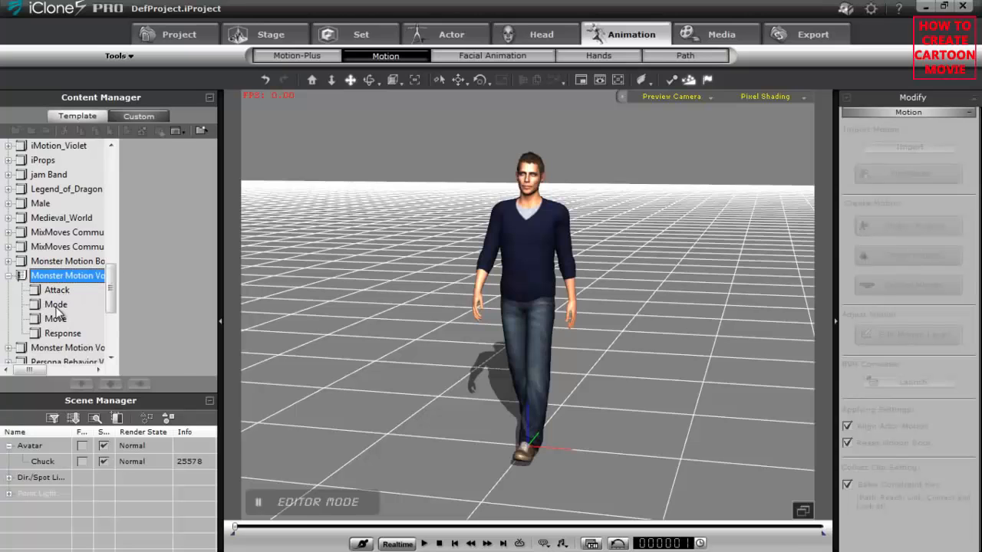
click(57, 318)
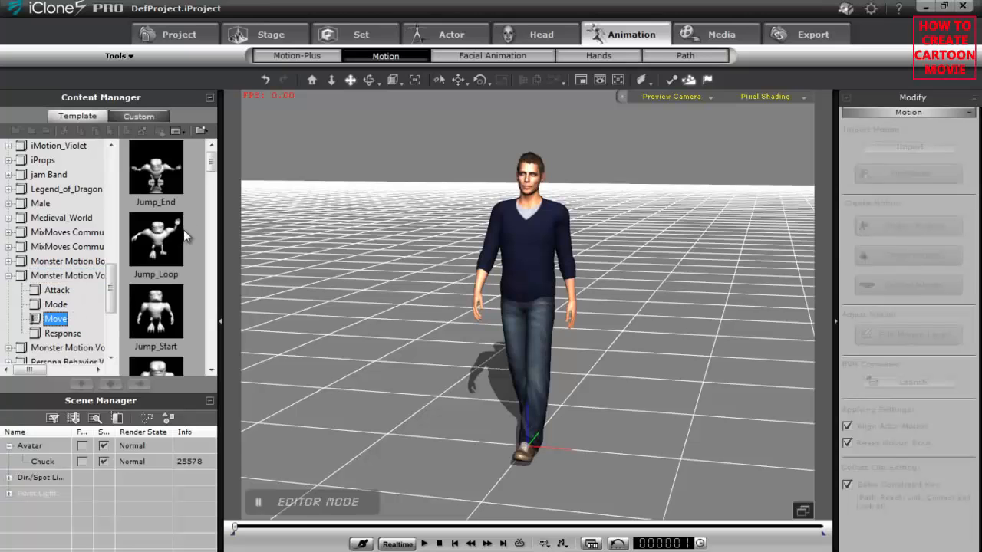
- Apply the Jump_Start motion from iClone to Emma in CrazyTalk Animator and play it
scroll(205, 170, down, 1)
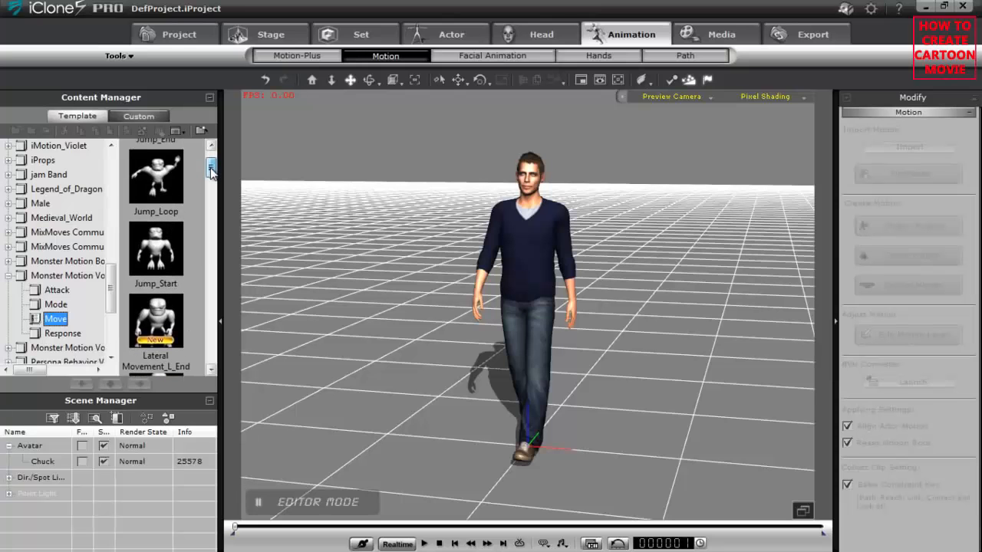
drag(159, 256, 331, 283)
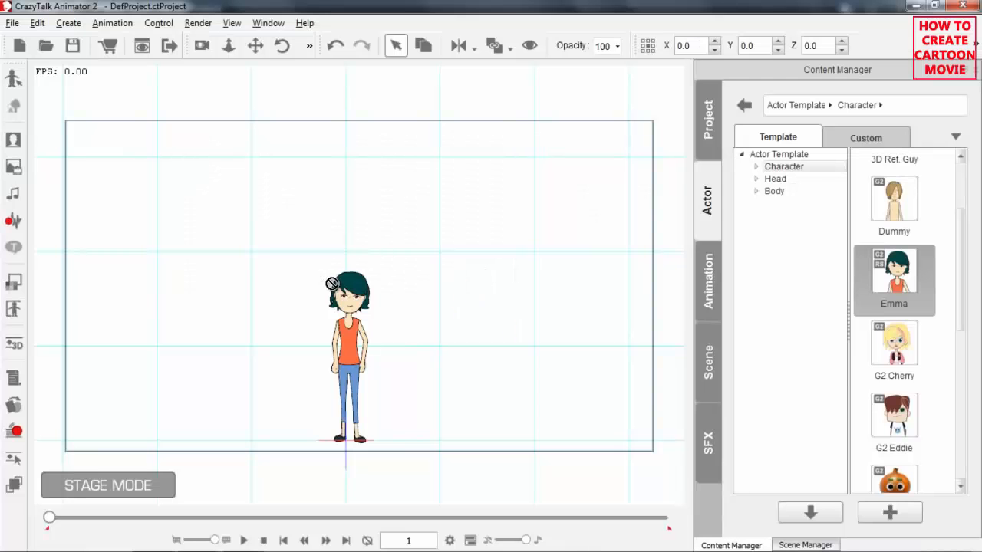
click(349, 307)
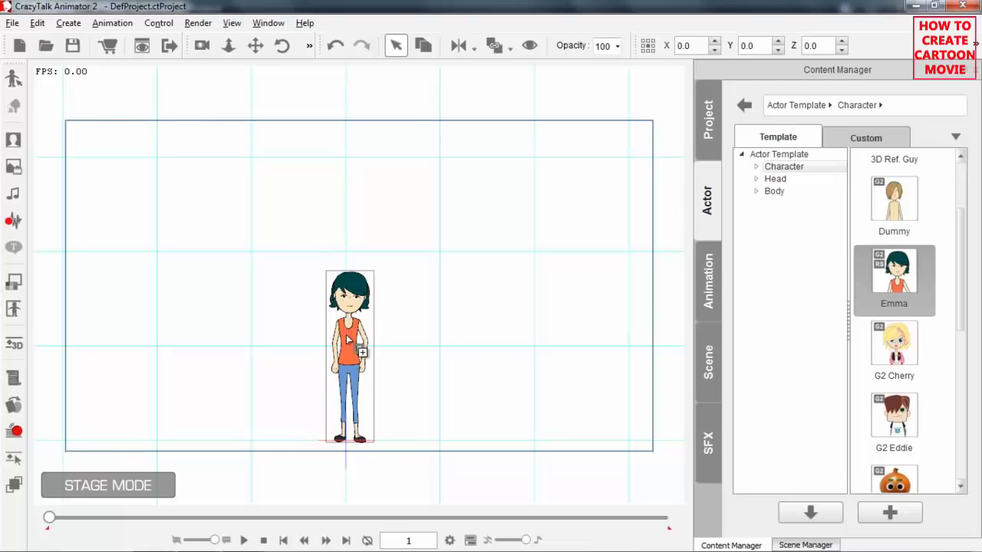
key(space)
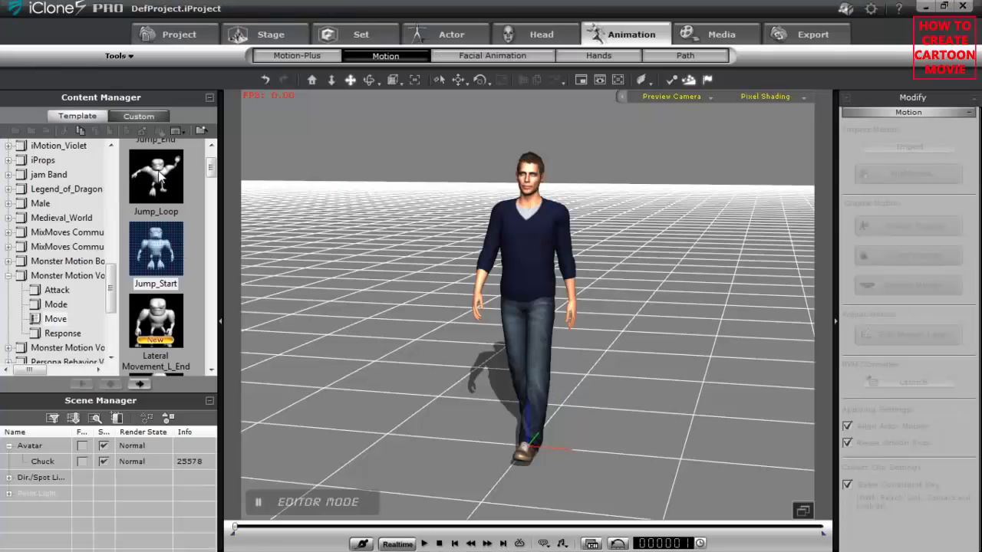
- Apply the Jump_Loop motion from iClone to Emma at frame 37 and play it
drag(159, 175, 413, 339)
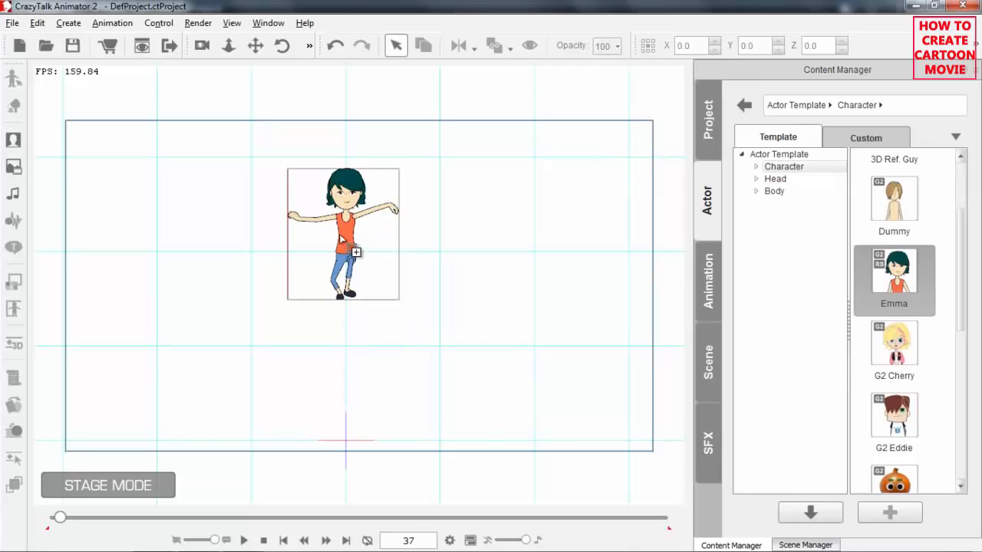
key(space)
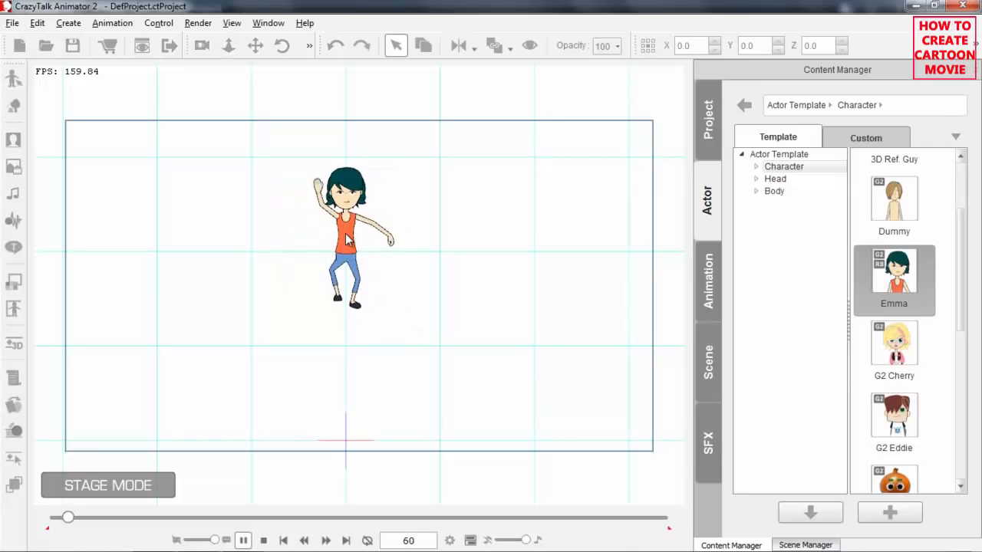
key(space)
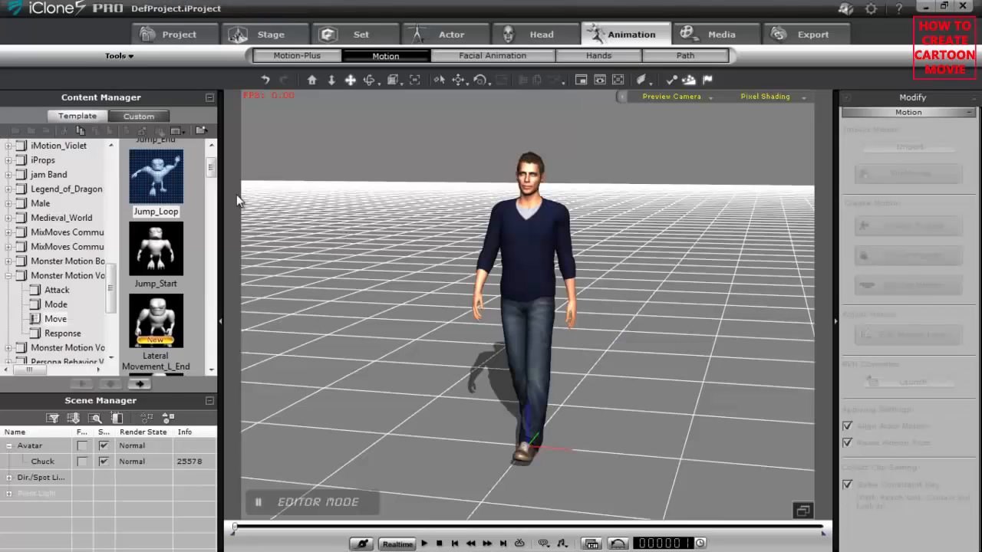
- Apply the Jump_End motion from iClone to Emma where the loop ends, and play it through to frame 102
scroll(211, 170, up, 1)
drag(155, 176, 346, 233)
key(alt+Tab)
key(space)
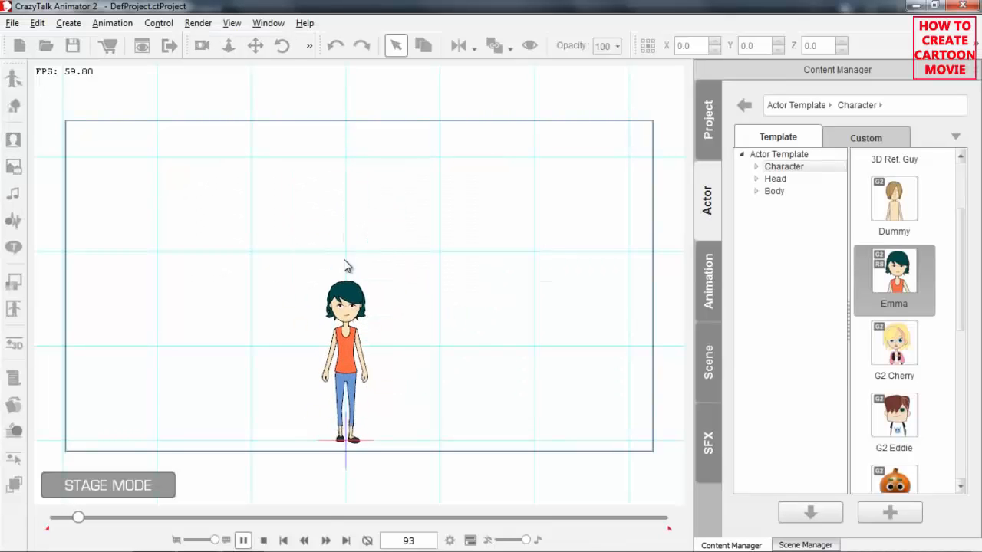
key(space)
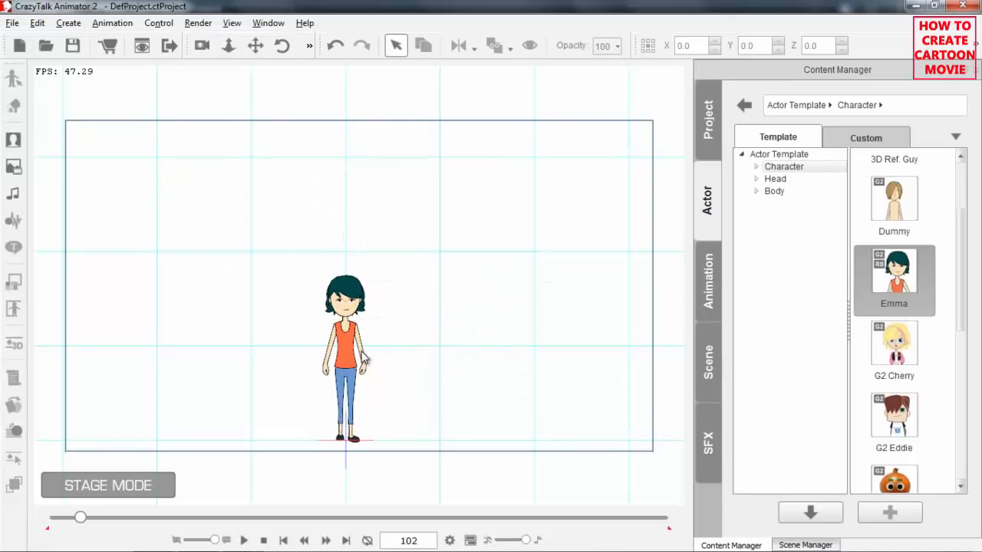
- Switch to iClone, show the Jump_End motion file in its Move folder on disk, examine the motion files and close the folder
key(alt+Tab)
click(152, 170)
click(169, 305)
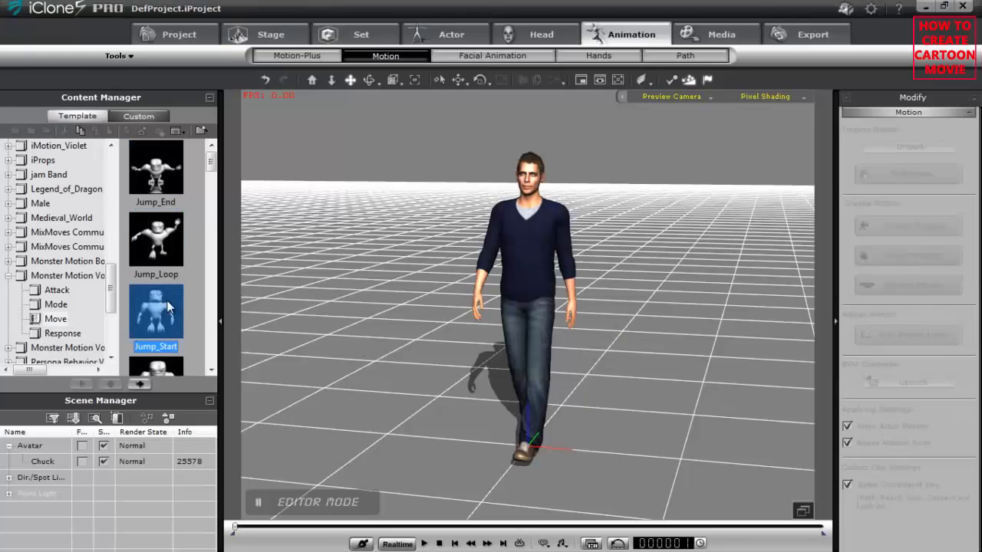
click(150, 170)
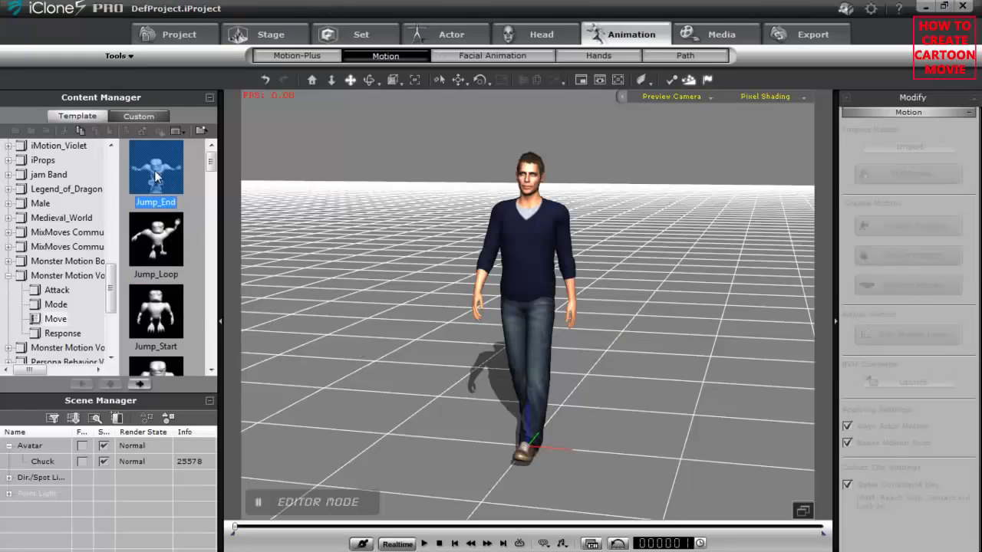
click(202, 133)
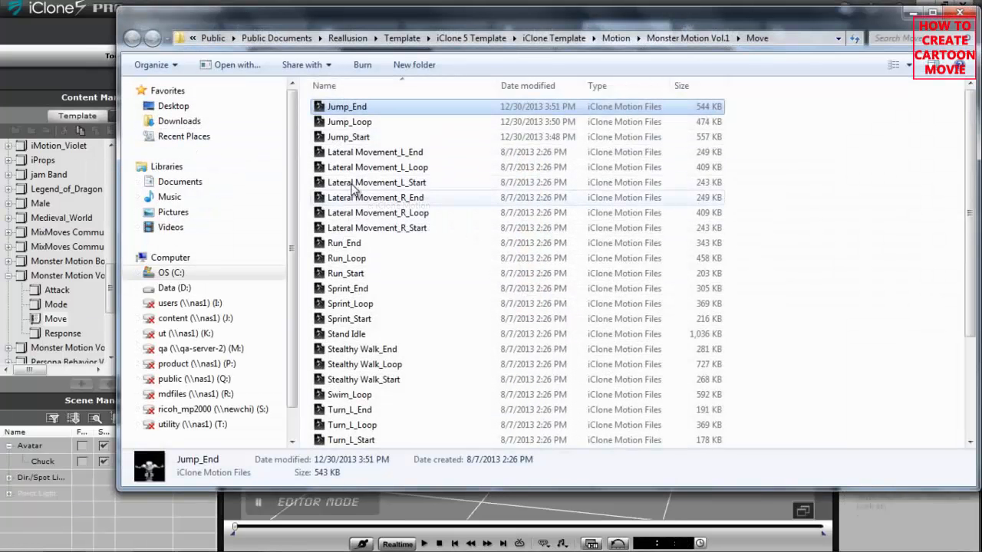
click(960, 13)
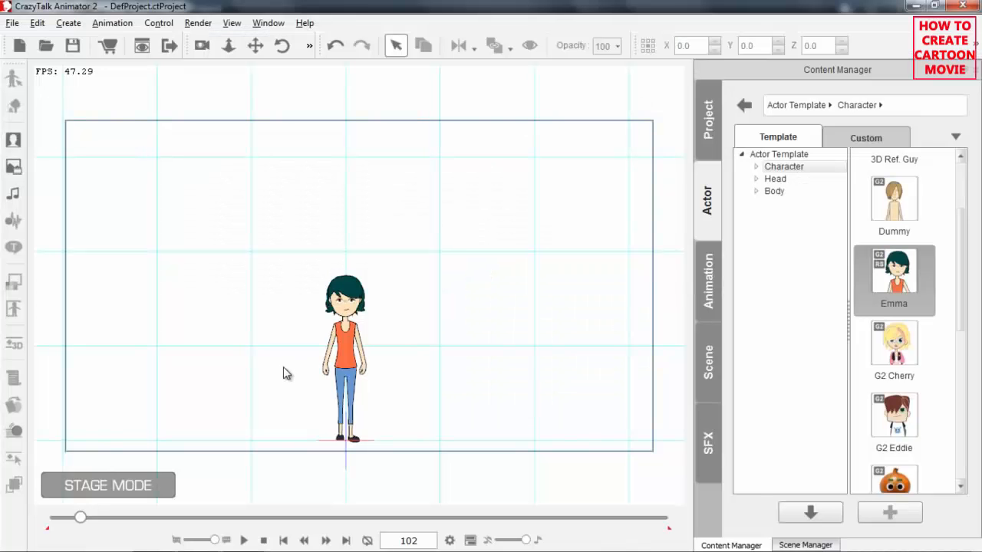
- Return to frame 1 and show Emma's 3D Motion track in the timeline, enlarged around the three jump clips
click(264, 540)
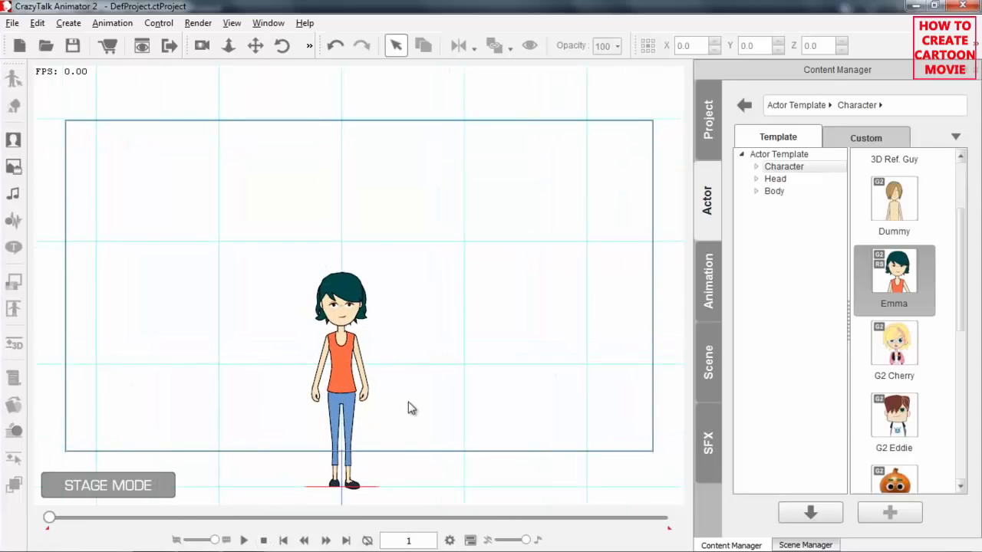
scroll(440, 405, up, 5)
drag(386, 309, 349, 330)
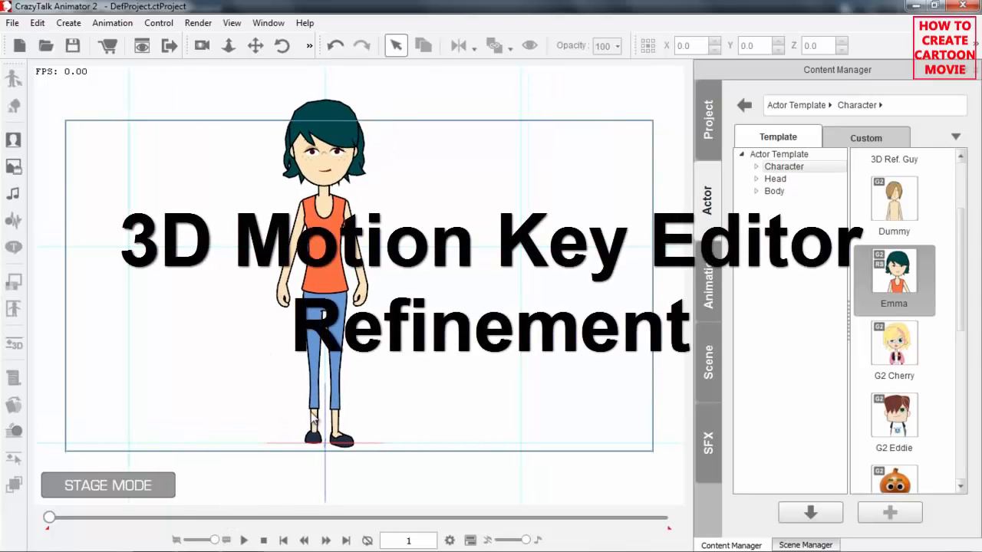
key(F3)
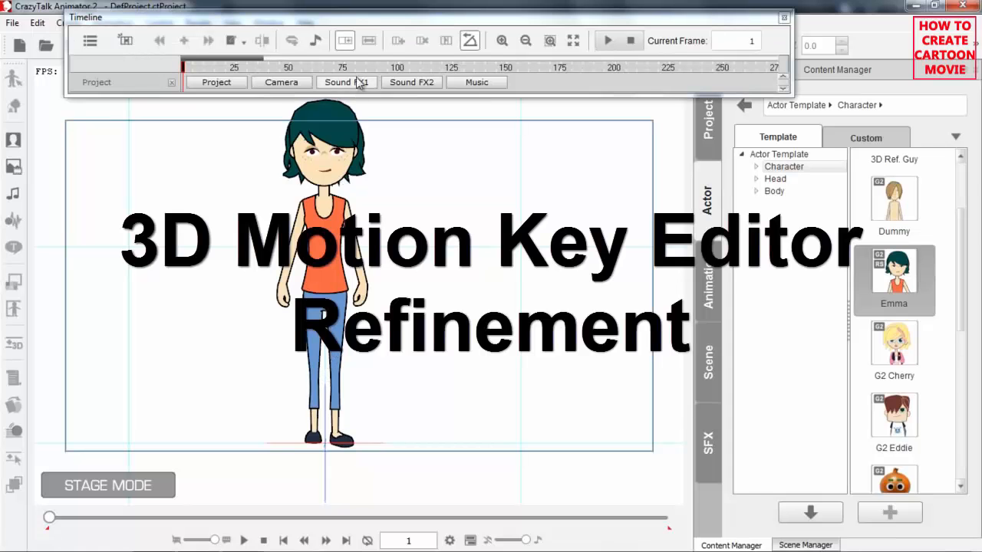
click(339, 227)
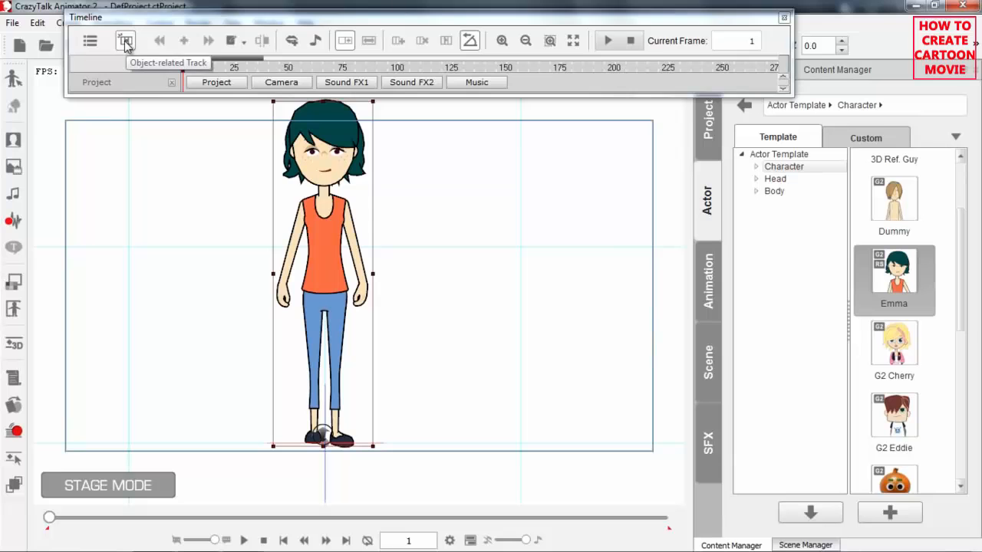
click(125, 43)
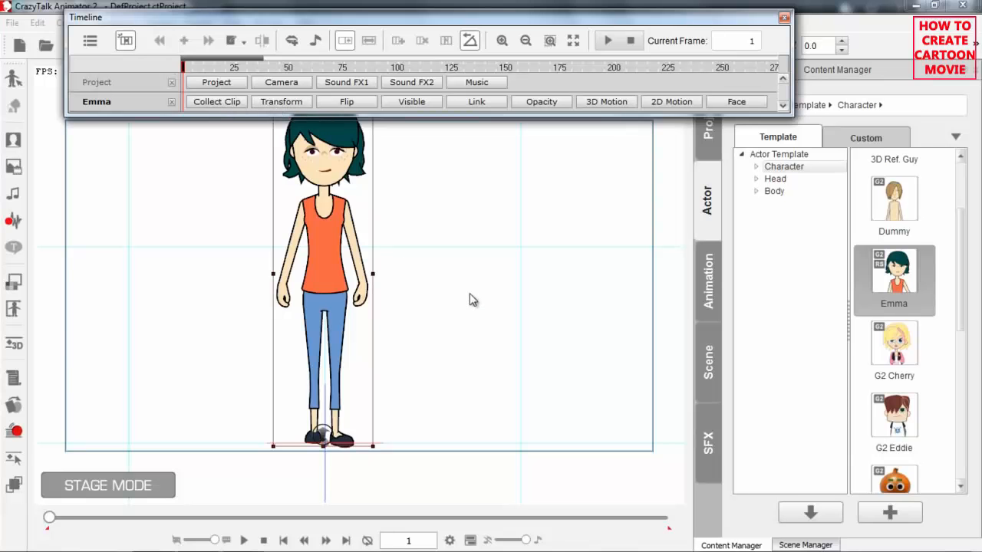
scroll(389, 298, up, 3)
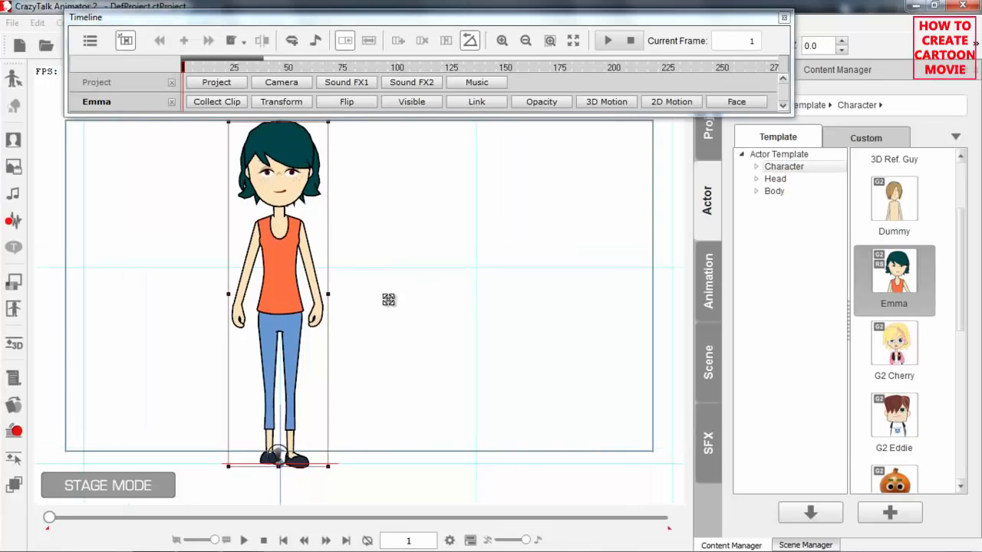
click(612, 102)
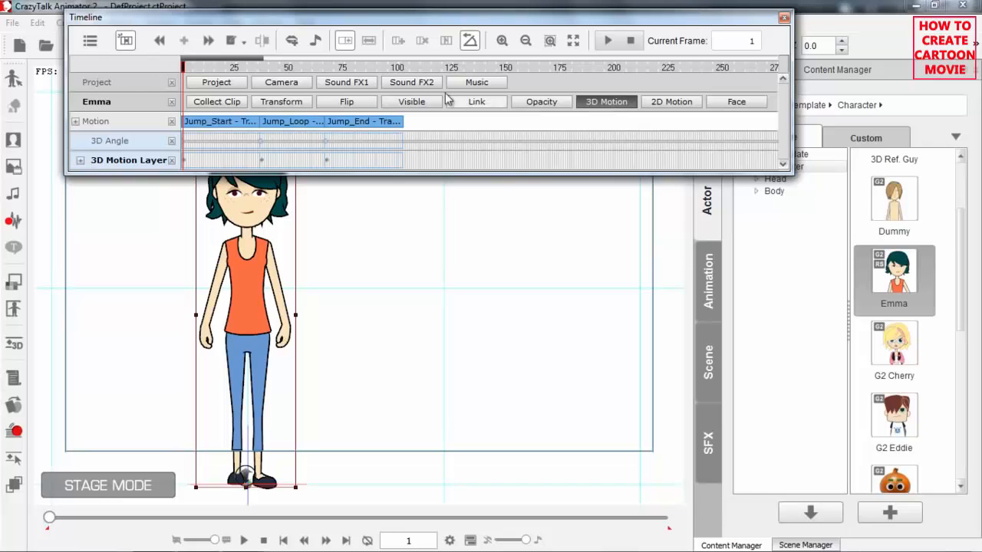
drag(263, 59, 203, 58)
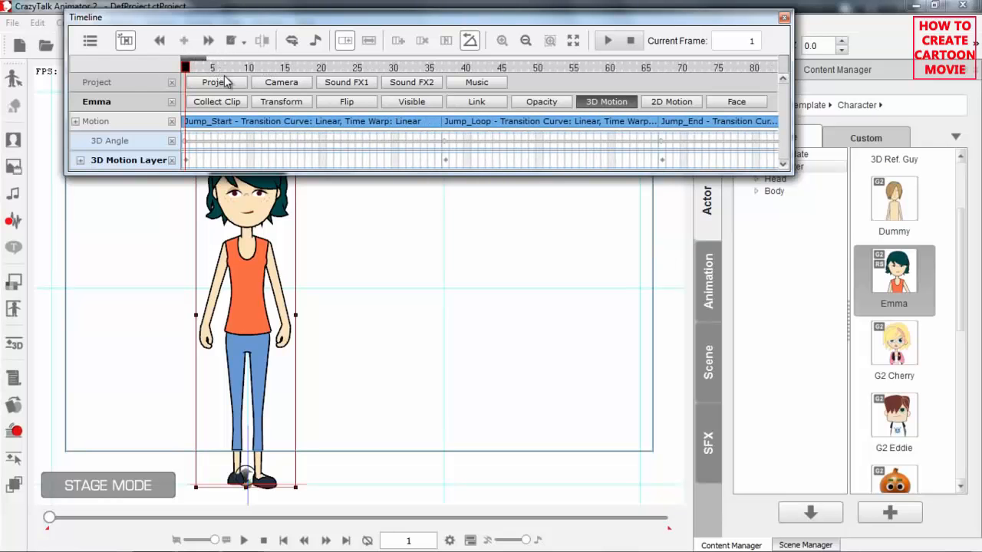
scroll(366, 287, up, 2)
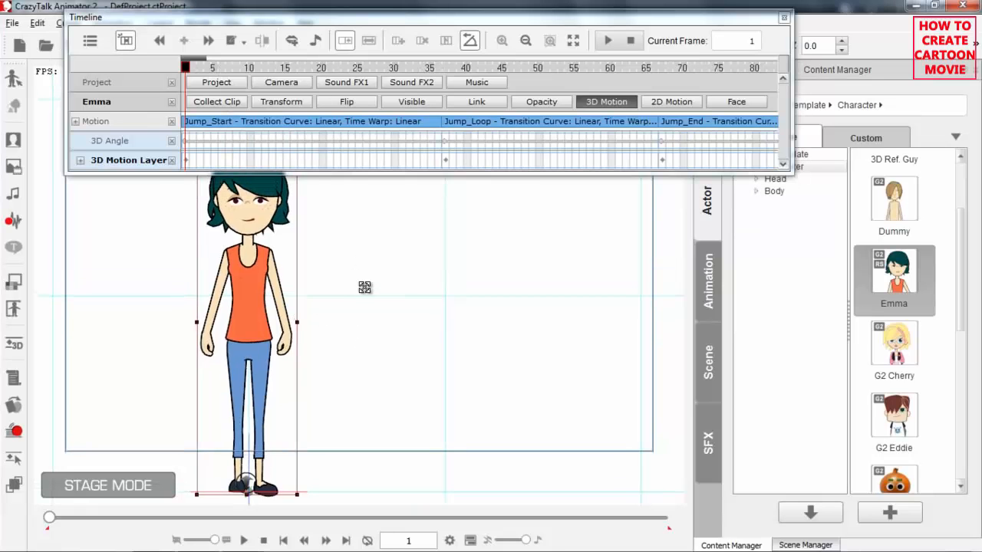
- Step back and forth through frames 2 to 10 of Jump_Start to examine how Emma's legs move into the crouch
click(192, 68)
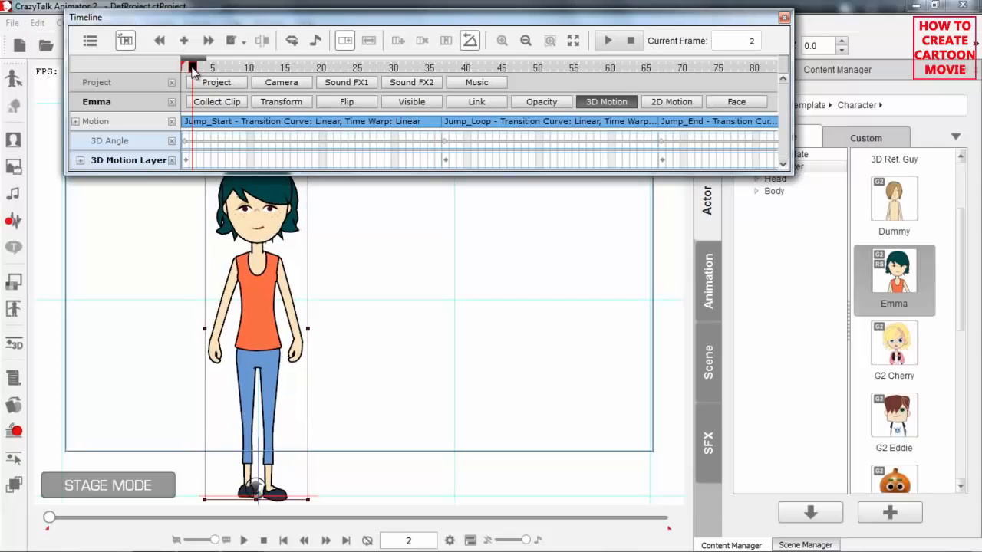
key(Right)
key(Right)
key(Right)
key(Right)
key(Right)
key(Right)
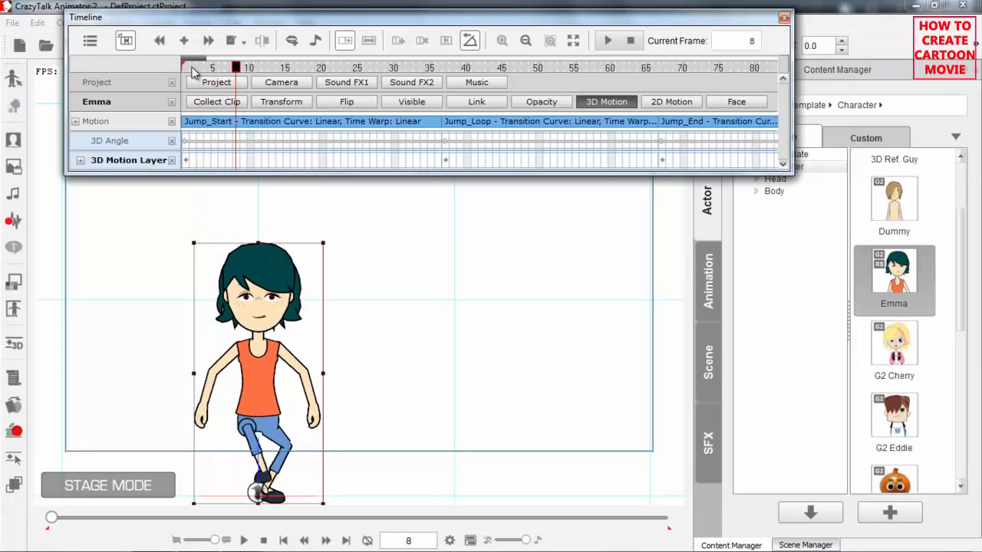
key(Right)
key(Right)
key(Right)
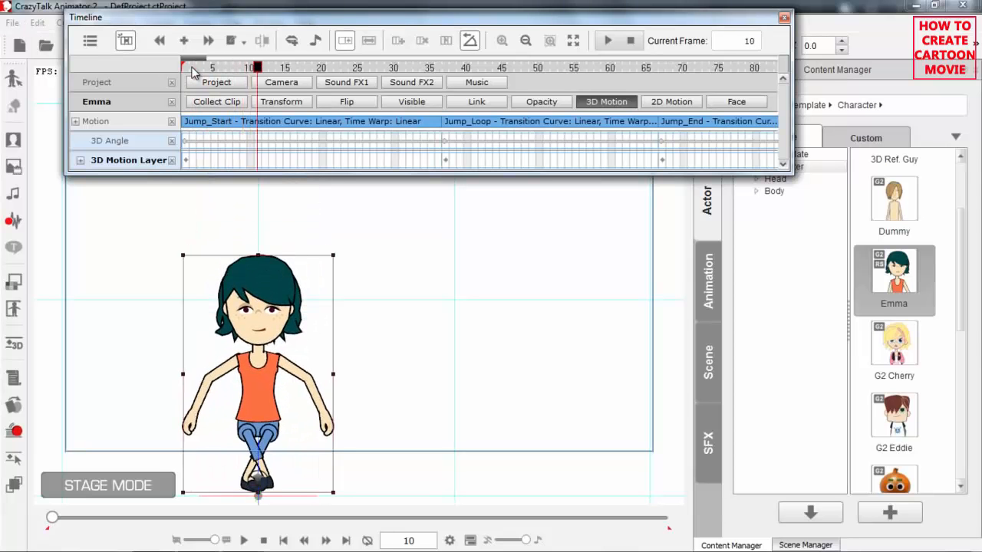
key(Left)
key(Left)
key(Left)
key(Left)
key(Left)
key(Left)
key(Left)
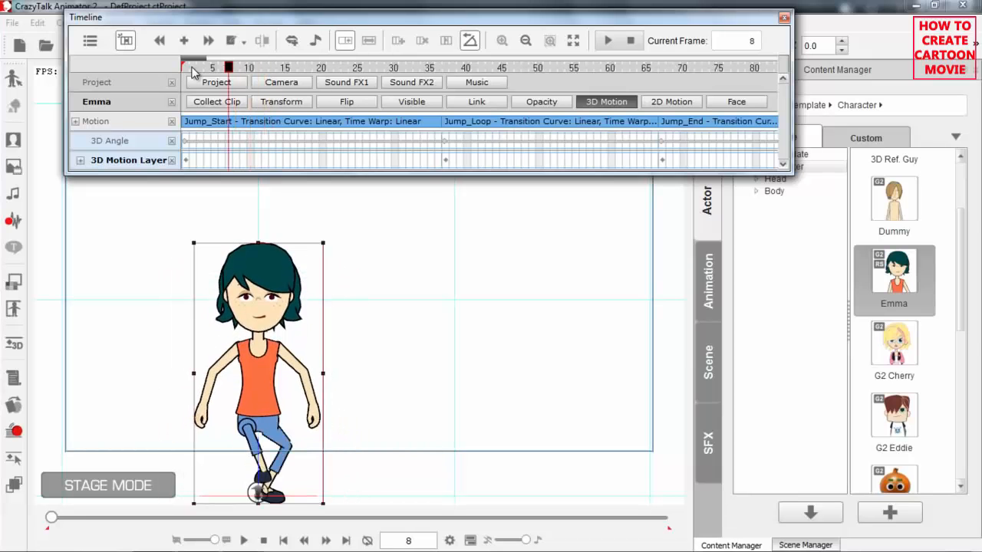
key(Right)
key(Right)
key(Right)
key(Right)
key(Right)
key(Right)
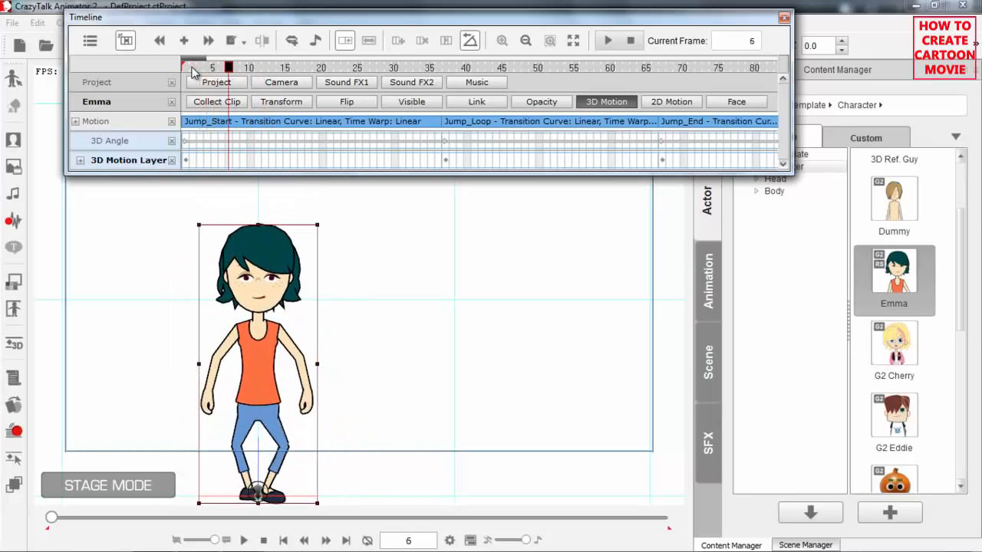
key(Left)
key(Left)
key(Left)
key(Right)
key(Right)
key(Left)
key(Left)
key(Right)
key(Right)
key(Left)
key(Left)
key(Left)
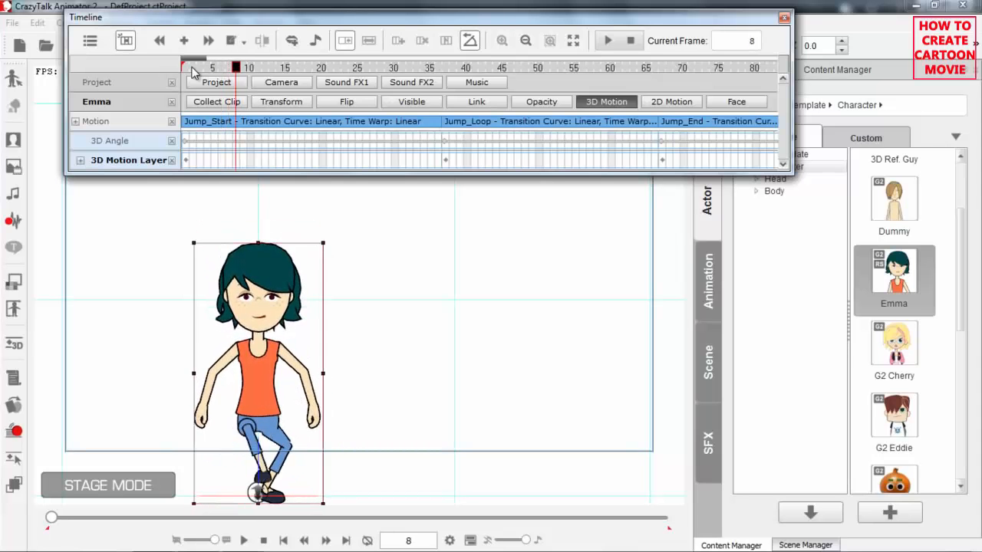
- Step forward through the crouch up to frame 23 to examine the leg pose, and settle on frame 22
key(Right)
key(Right)
key(Right)
key(Right)
key(Right)
key(Right)
key(Right)
key(Right)
key(Right)
key(Right)
key(Right)
key(Right)
key(Right)
key(Right)
key(Right)
key(Right)
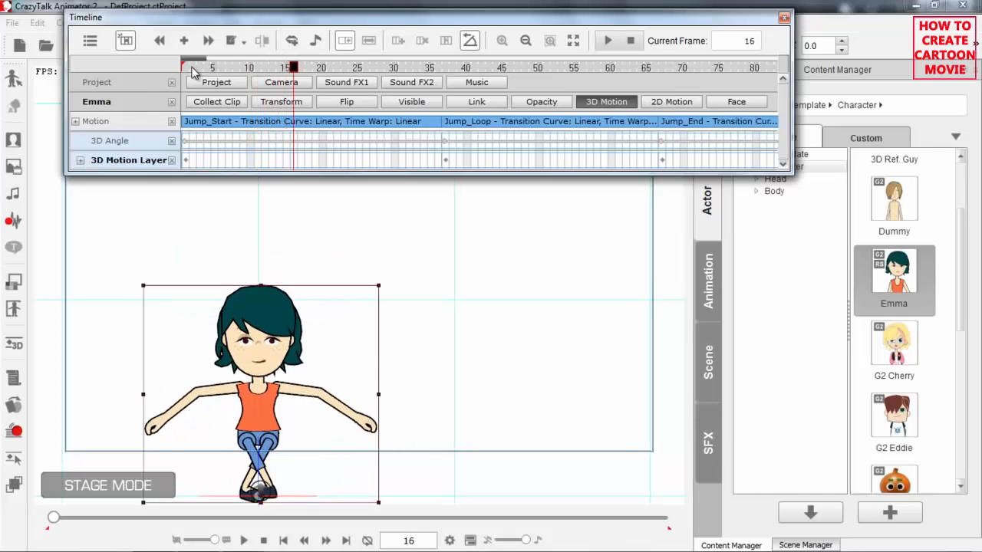
key(Right)
key(Right)
key(Left)
key(Left)
key(Right)
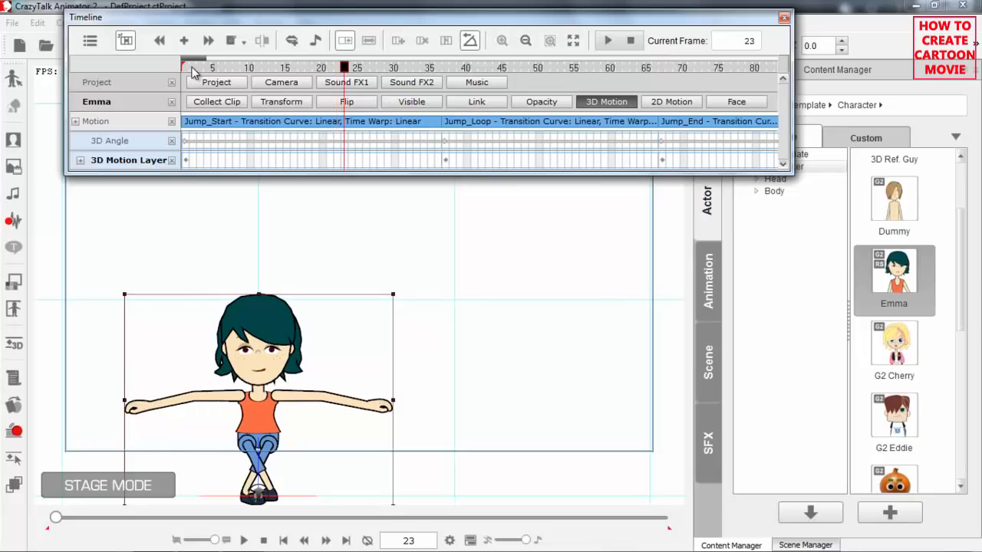
key(Left)
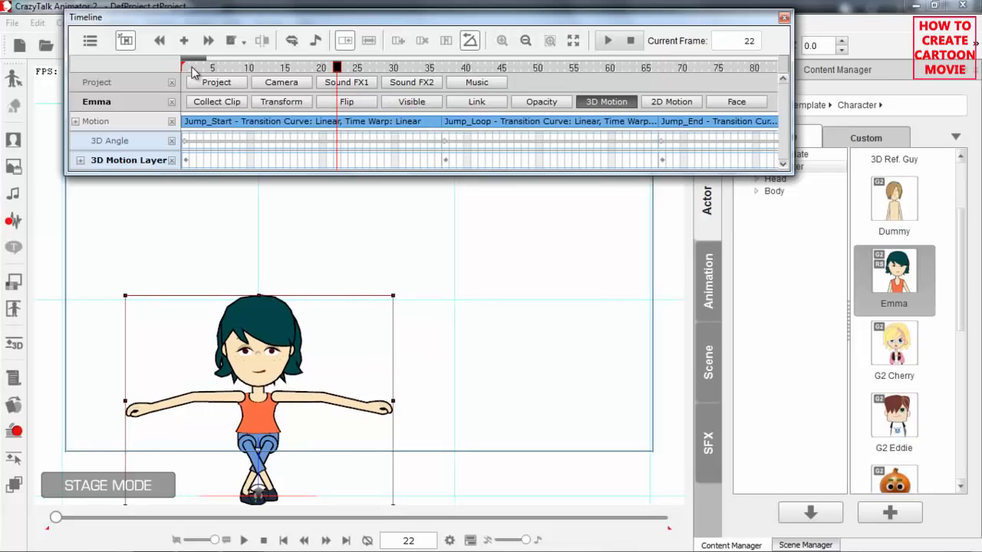
- In the 3D Motion Key Editor, move Emma's hip upward at frames 22 and 18 to uncross her legs
click(15, 344)
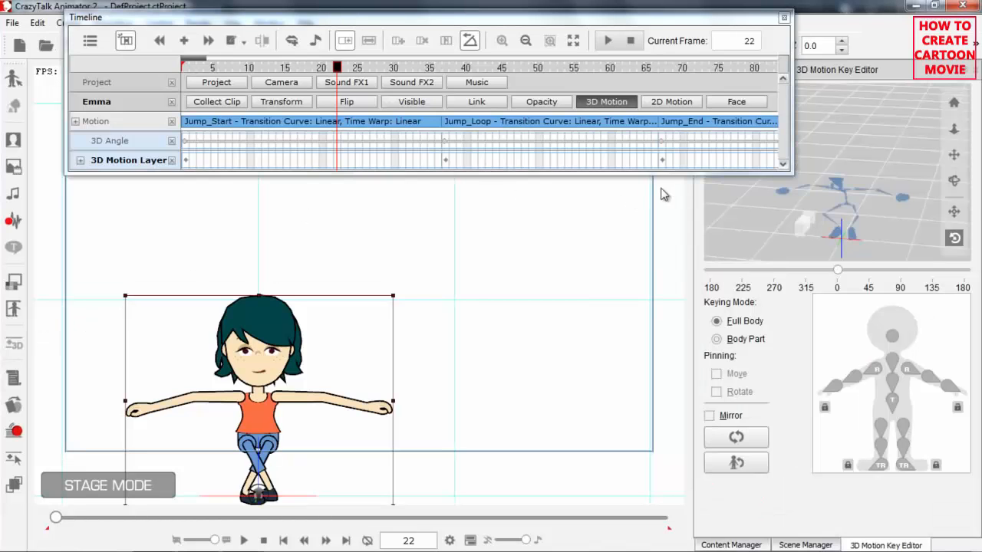
drag(887, 225, 846, 82)
mouse_move(879, 212)
mouse_down()
mouse_move(835, 80)
mouse_move(865, 201)
mouse_up()
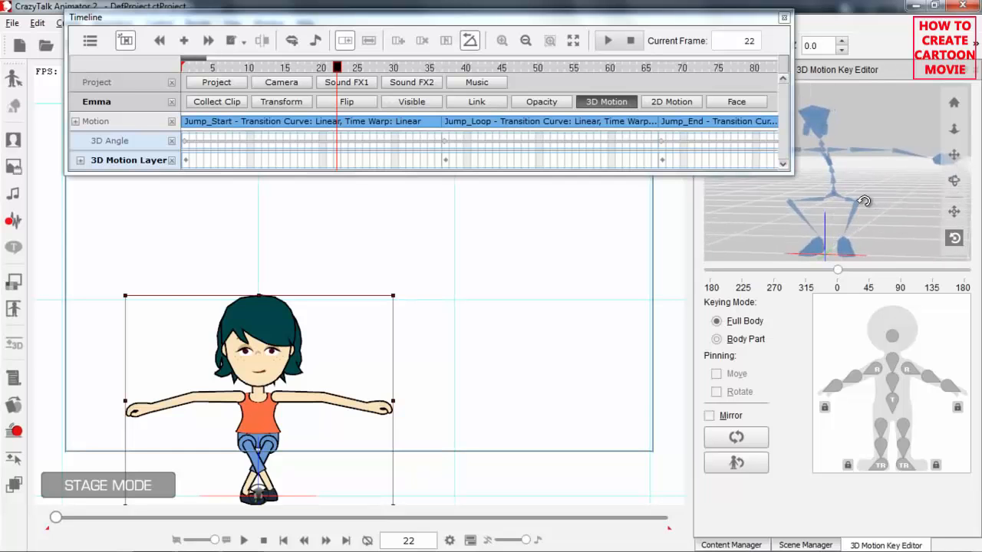
click(894, 403)
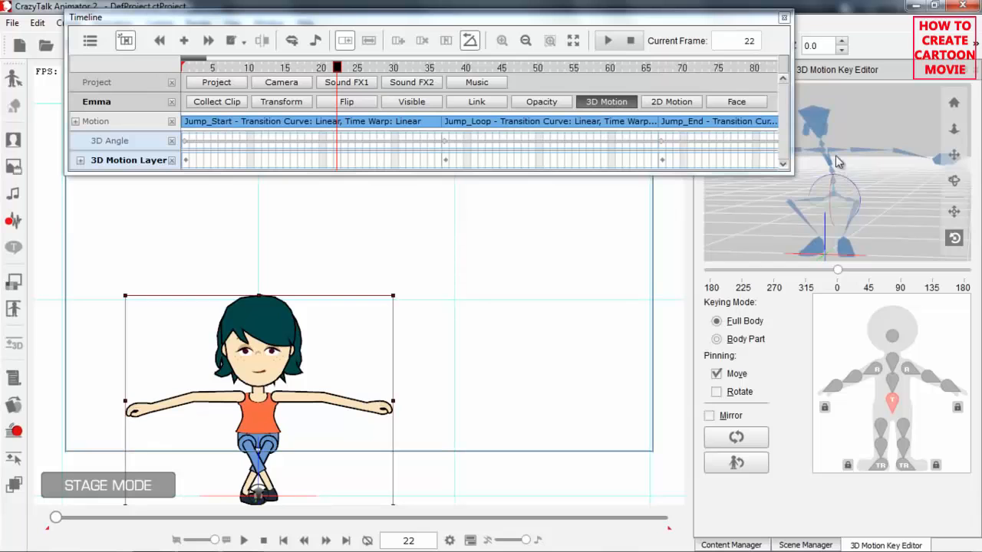
click(846, 200)
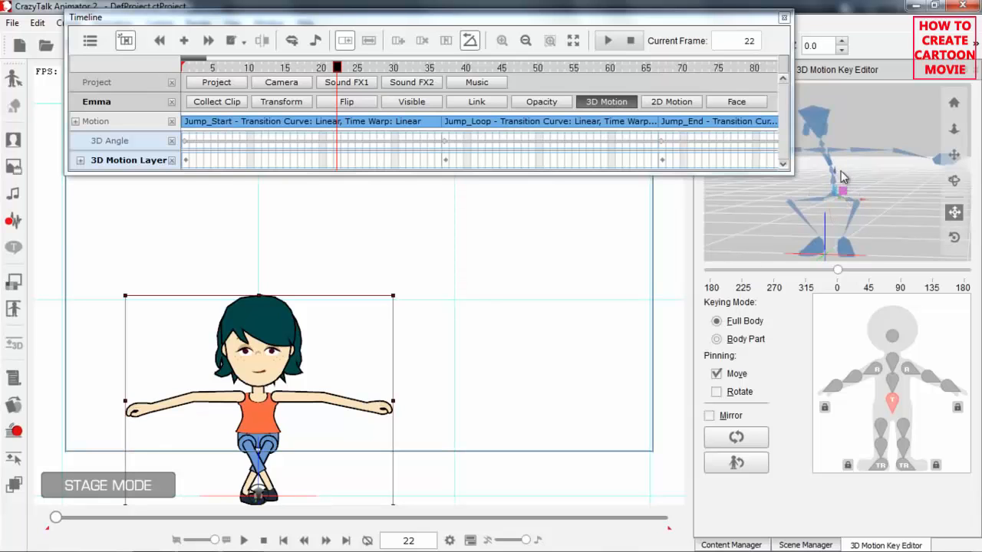
drag(836, 171, 827, 150)
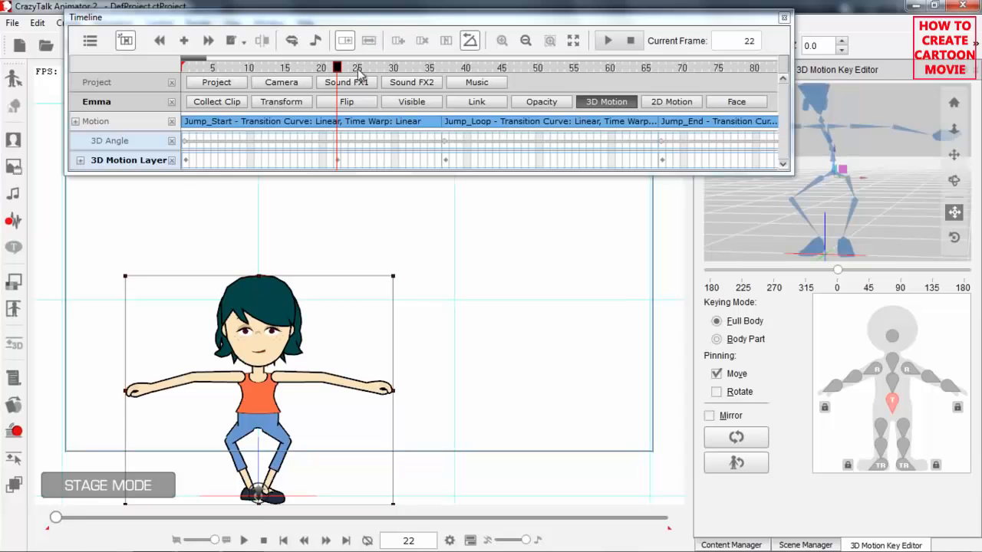
drag(336, 68, 310, 68)
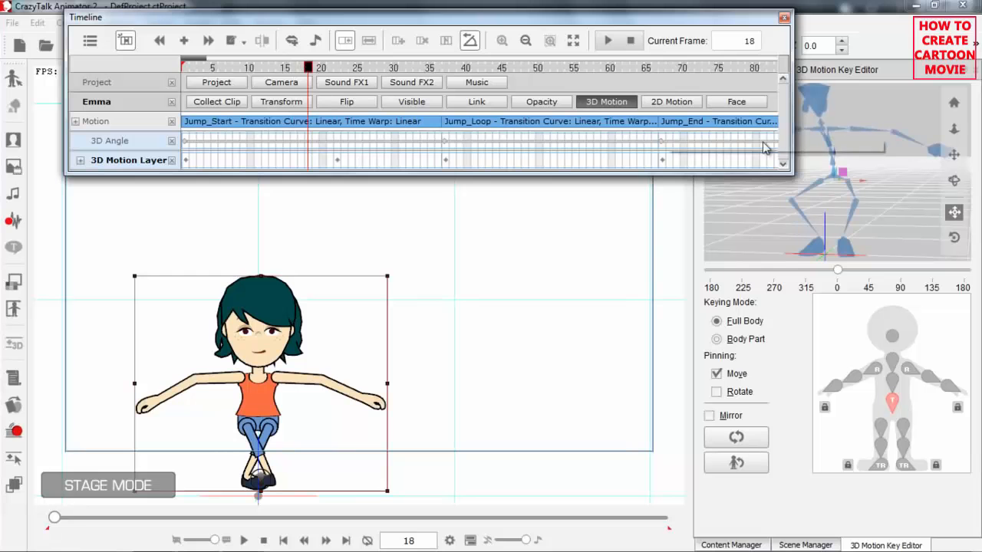
drag(835, 154, 831, 150)
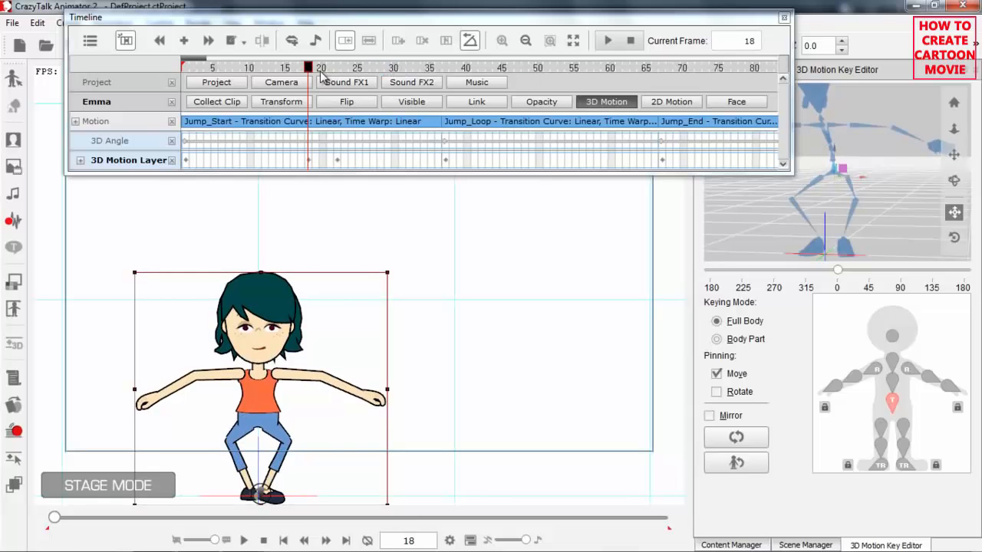
- Step back and forth between frames 16 and 31 to examine the corrected crouch and the takeoff
click(296, 69)
key(Right)
key(Right)
key(Right)
key(Right)
key(Right)
key(Right)
key(Right)
key(Right)
key(Right)
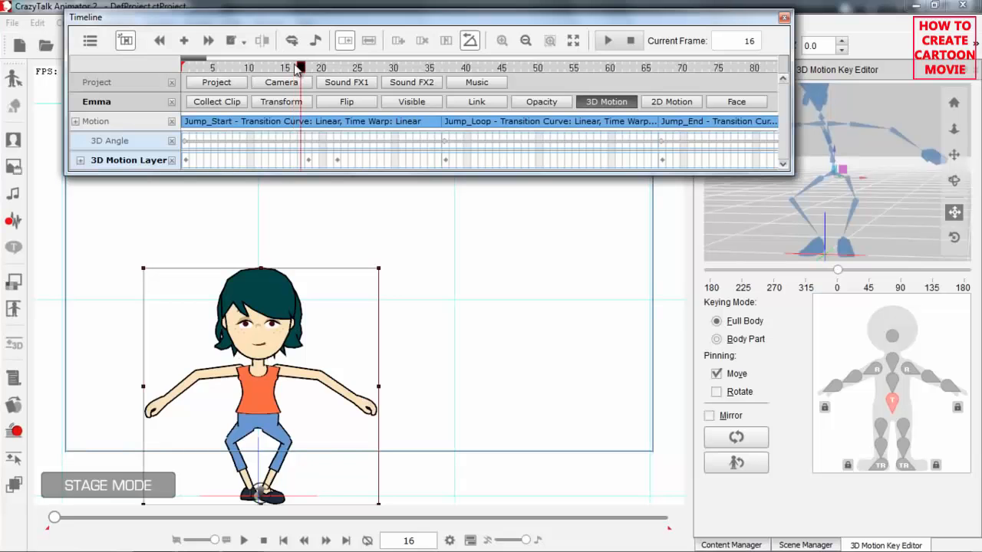
key(Right)
key(Right)
key(Right)
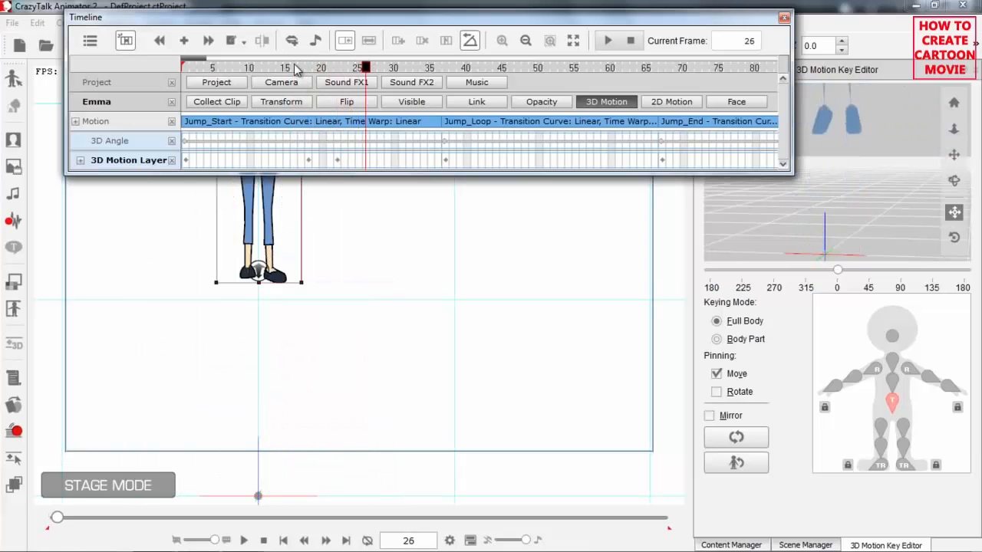
key(Left)
key(Left)
key(Left)
key(Left)
key(Left)
key(Left)
key(Left)
key(Left)
key(Left)
key(Left)
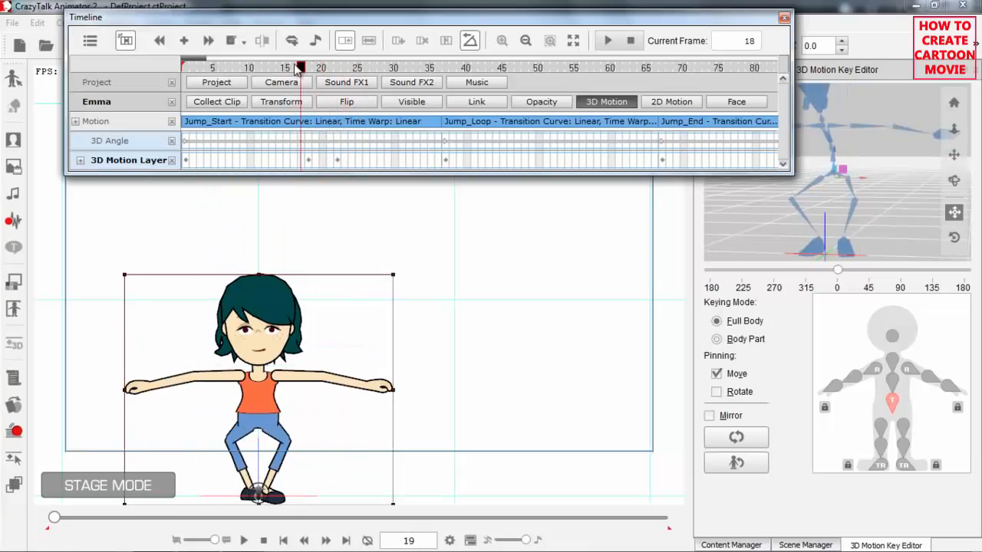
key(Right)
key(Right)
key(Right)
key(Right)
key(Right)
key(Right)
key(Right)
key(Right)
key(Right)
key(Right)
key(Right)
key(Right)
key(Right)
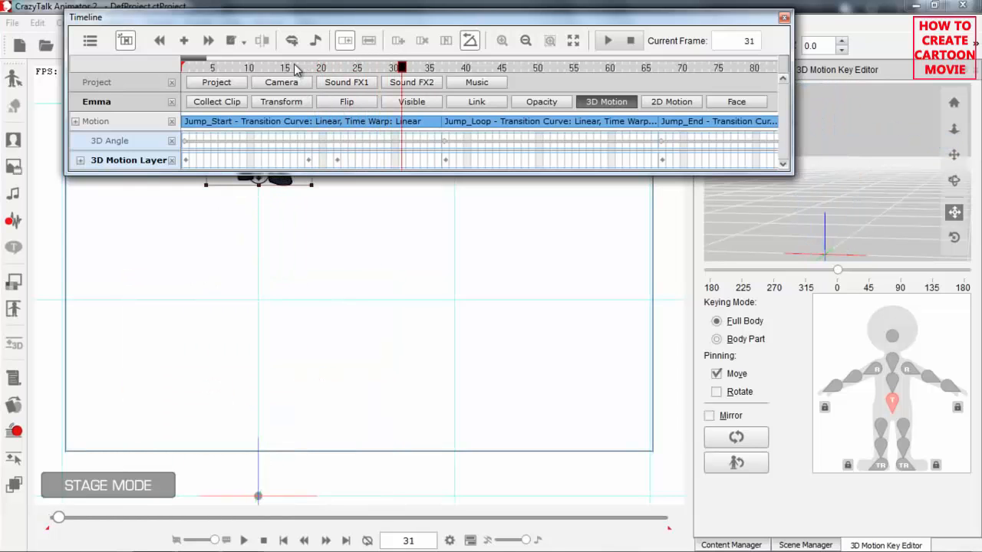
- Play the jump from frame 22 and replay the passage from Jump_Start into Jump_Loop to examine the transition
drag(365, 220, 394, 366)
drag(382, 240, 380, 347)
drag(401, 270, 383, 286)
drag(392, 231, 363, 270)
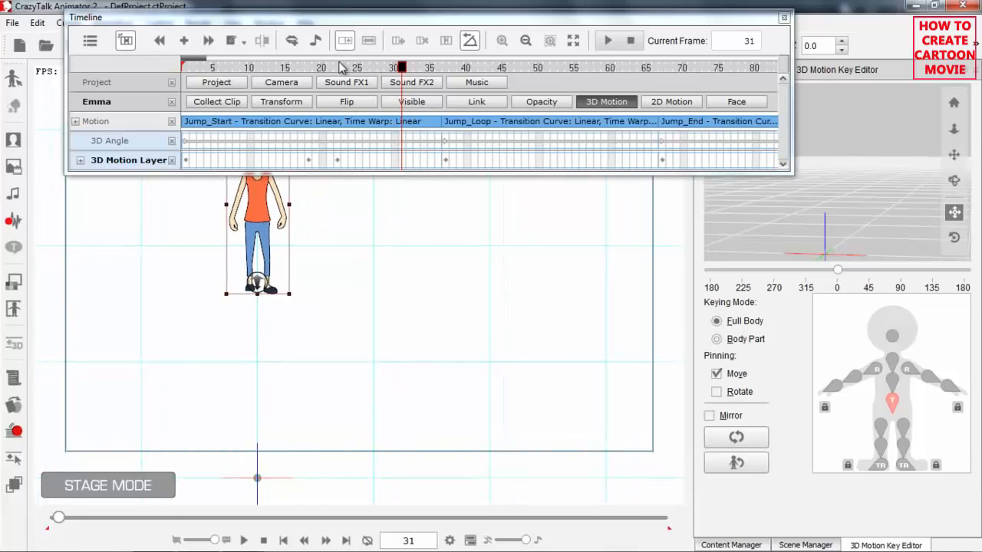
click(338, 68)
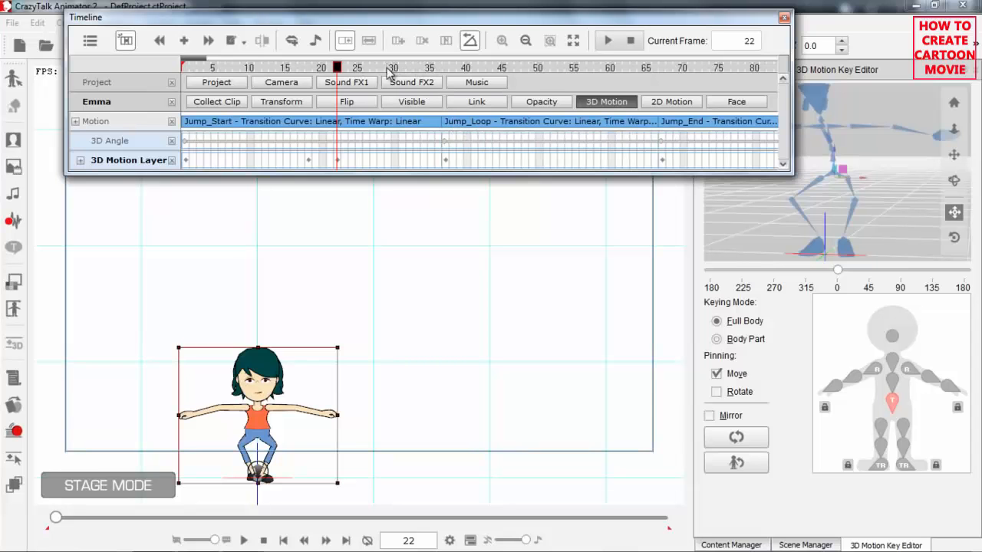
key(space)
key(space)
drag(428, 69, 374, 68)
key(space)
key(space)
click(412, 71)
key(space)
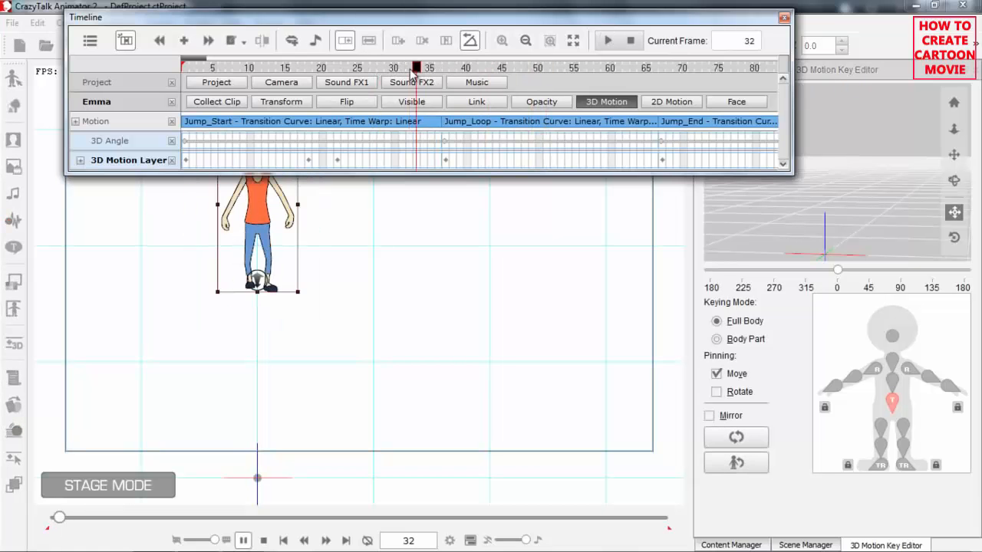
key(space)
click(381, 69)
key(space)
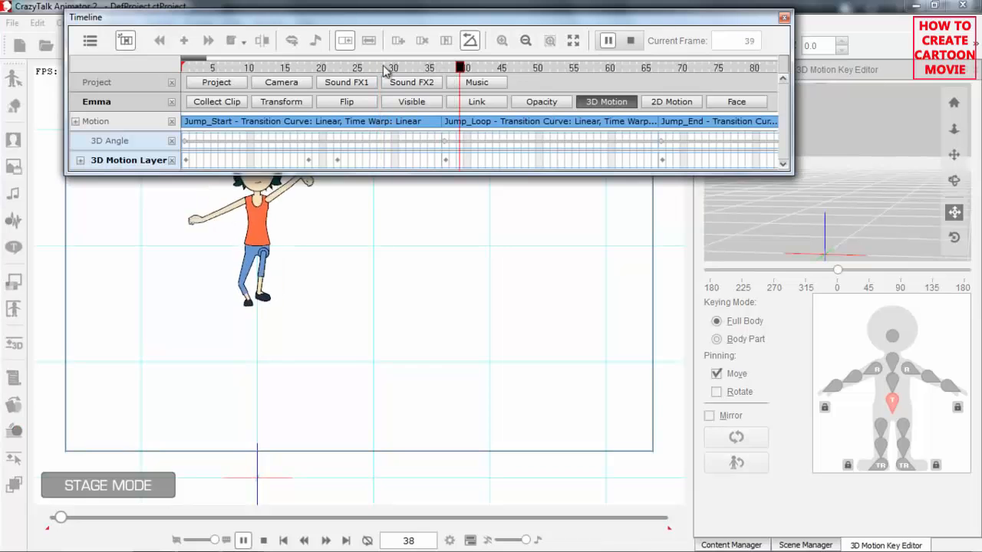
- Reset Emma's pose with a 3D motion key at frame 33 and replay the takeoff from frame 22
click(422, 68)
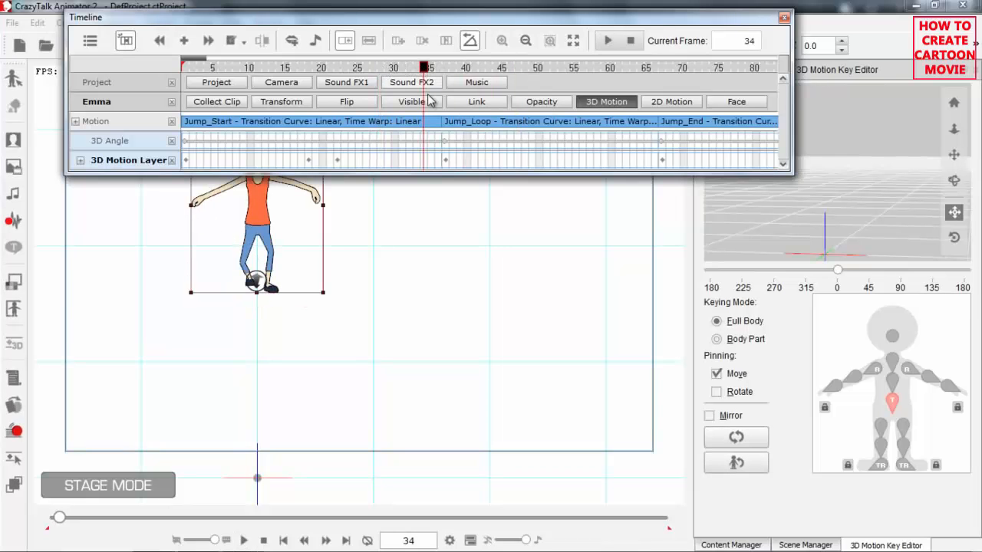
click(417, 167)
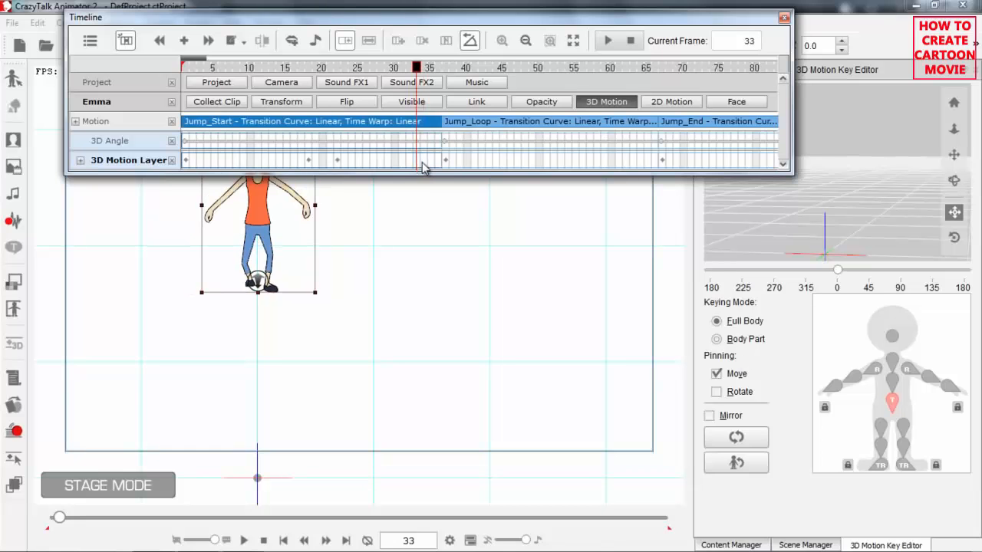
click(745, 439)
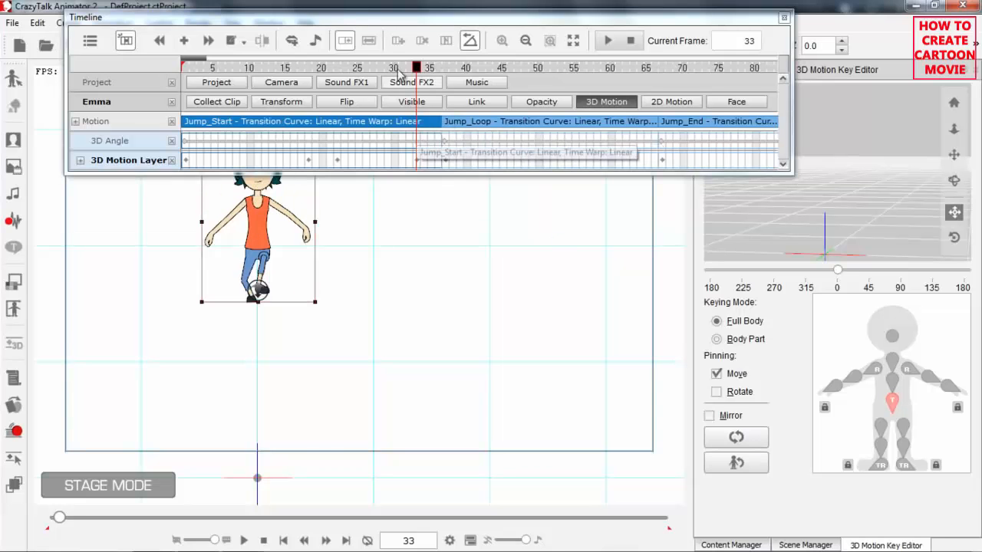
click(339, 69)
key(space)
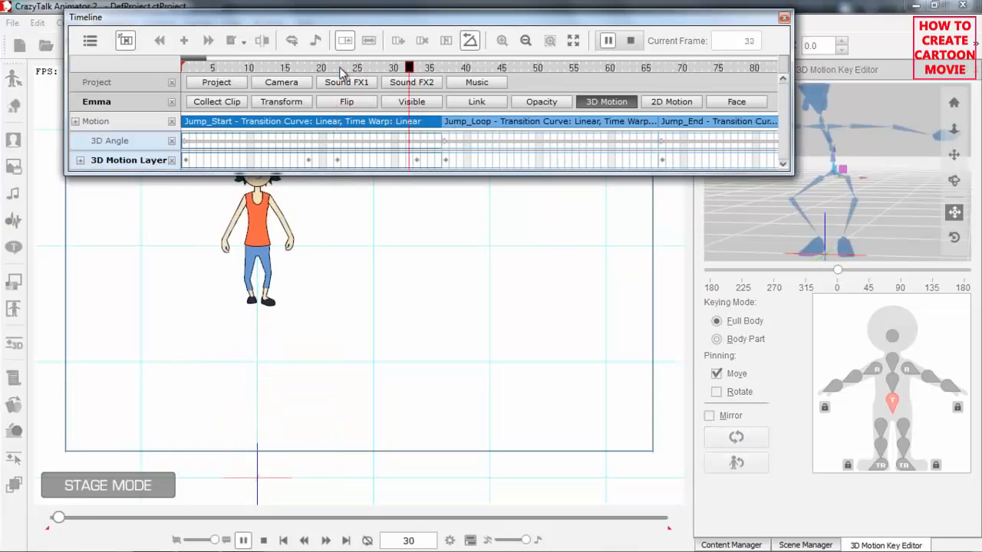
- Move Emma's hip slightly upward at frame 23 to uncross her legs in the crouch
click(339, 68)
mouse_move(338, 69)
mouse_down()
mouse_move(349, 69)
mouse_move(342, 71)
mouse_up()
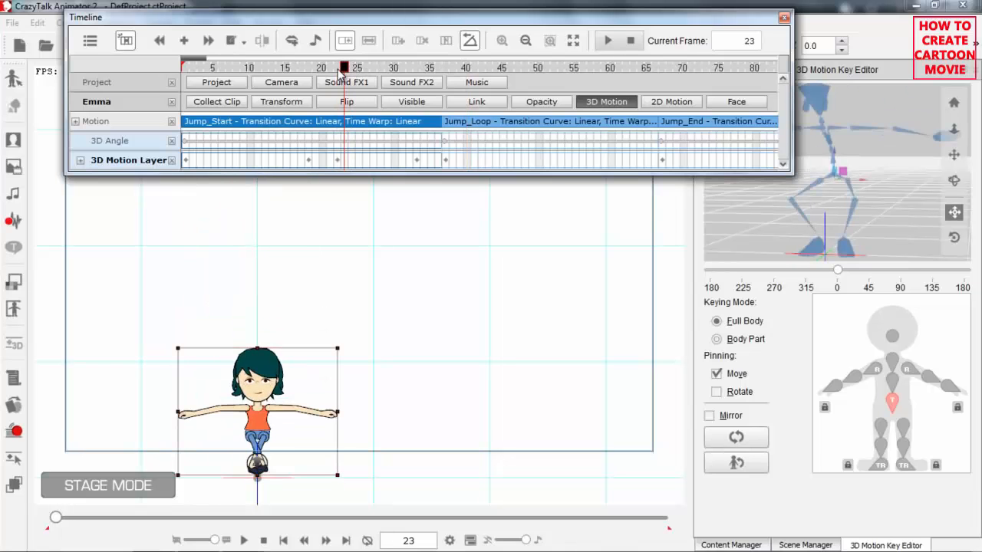
click(833, 151)
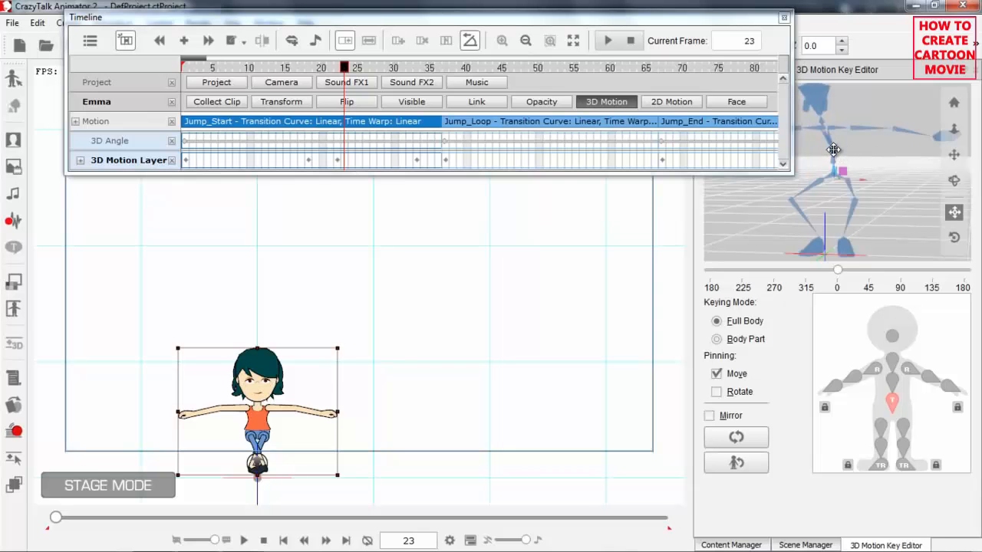
drag(833, 149, 832, 146)
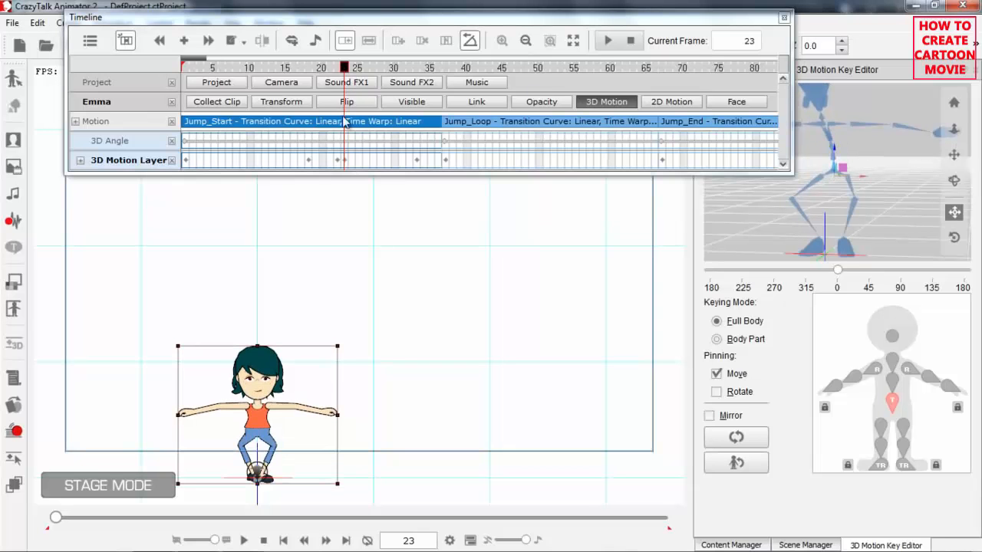
- Step frame by frame from the crouch through the takeoff to examine the leg poses, and settle on frame 33
click(314, 68)
key(Right)
key(Right)
key(Right)
key(Right)
key(Right)
key(Right)
key(Right)
key(Right)
key(Right)
key(Right)
key(Right)
key(Right)
key(Right)
key(Right)
key(Right)
key(Right)
key(Right)
key(Right)
key(Right)
key(Right)
key(Left)
key(Left)
key(Left)
key(Left)
key(Left)
key(Left)
key(Right)
key(Right)
key(Left)
key(Left)
key(Right)
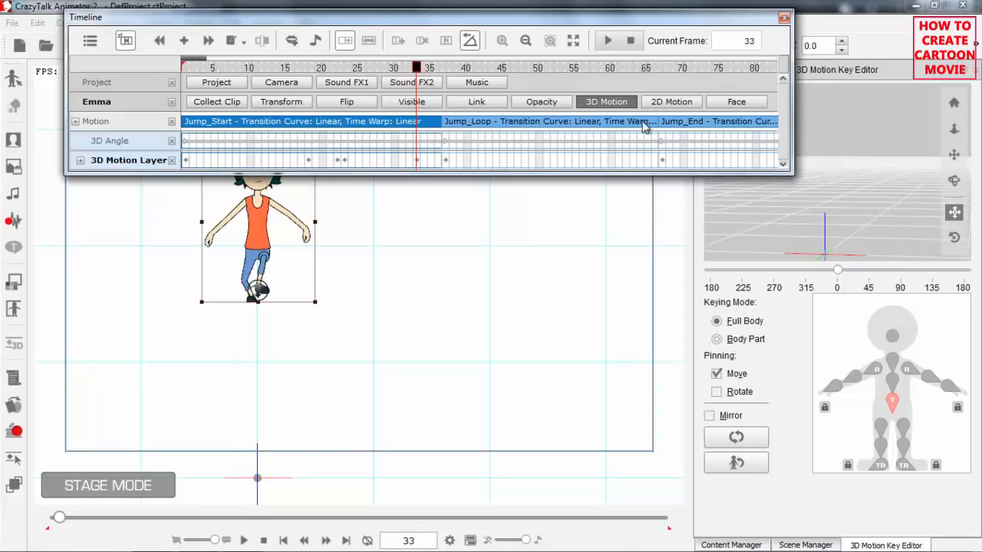
- Rotate Emma's left thigh outward at frame 33 in the 3D Motion Key Editor to separate her legs
drag(888, 150, 902, 220)
drag(879, 126, 869, 228)
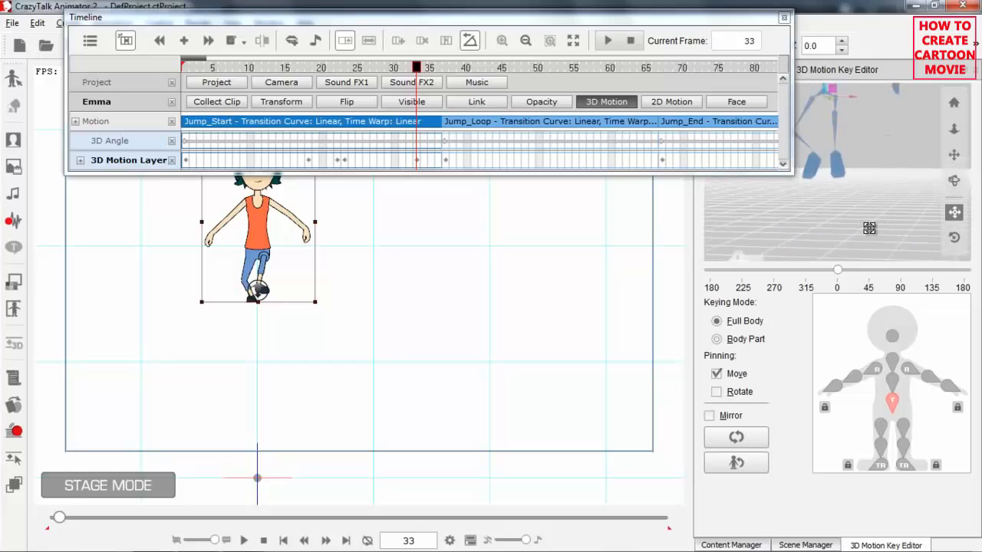
drag(896, 109, 878, 147)
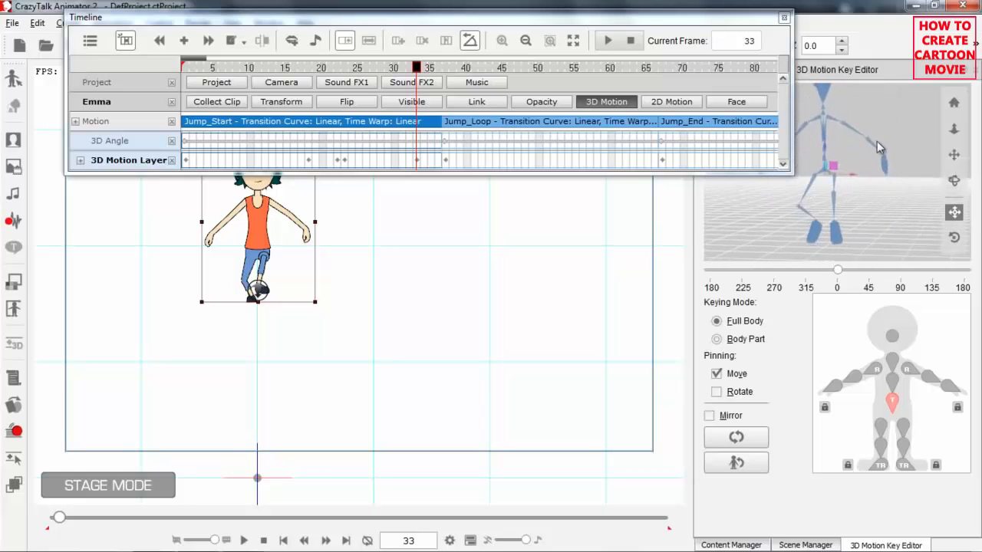
drag(862, 185, 857, 184)
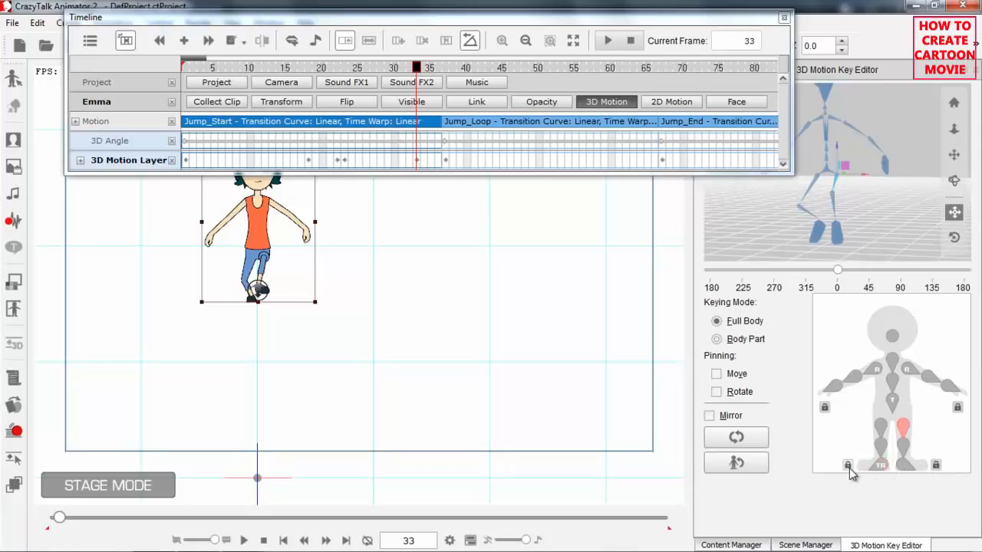
click(843, 162)
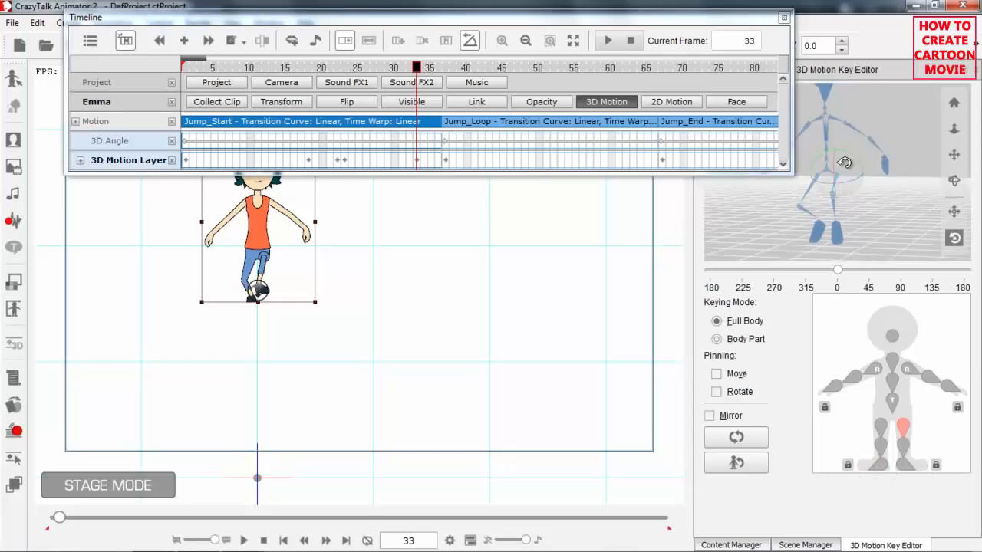
drag(831, 162, 833, 166)
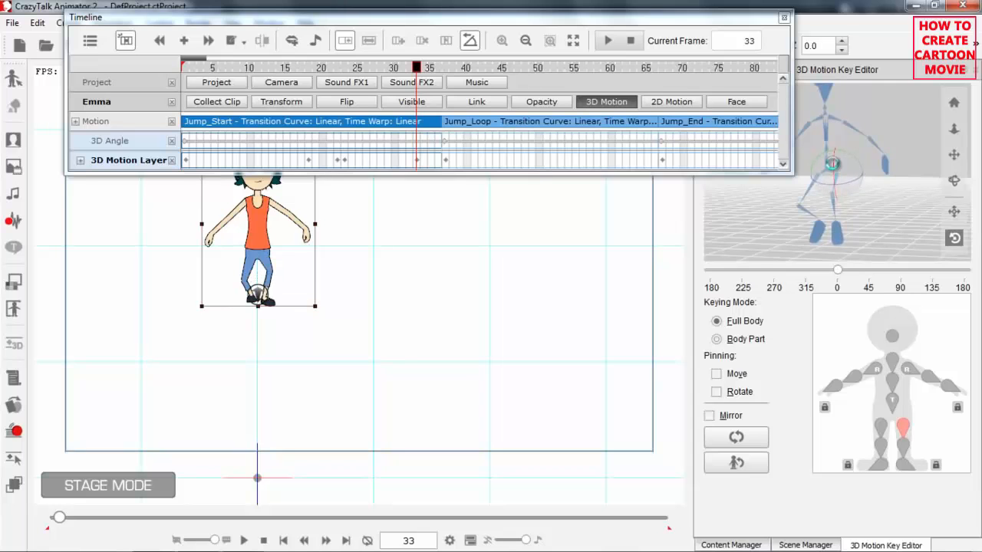
- Check the frames following 33 and rotate Emma's left thigh outward at frame 36
click(418, 71)
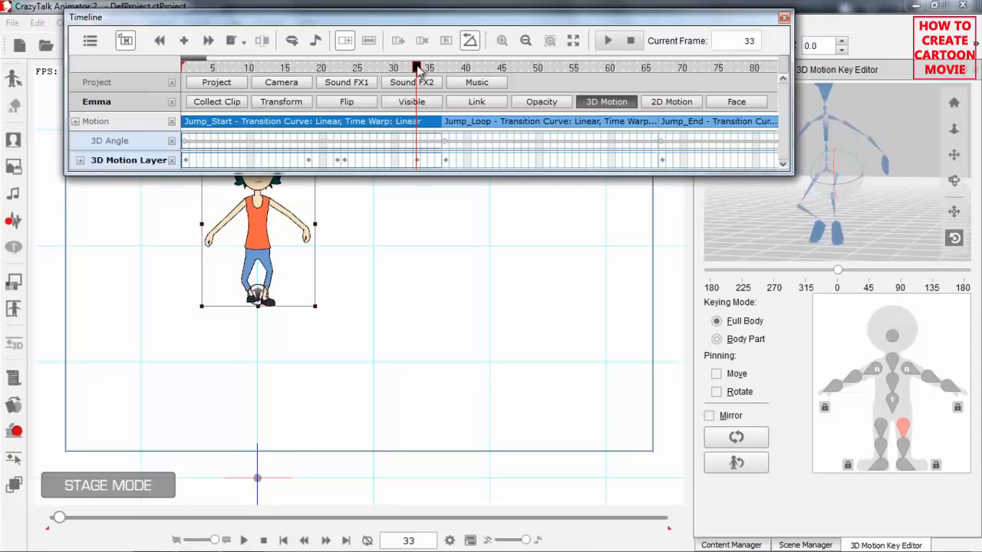
key(Right)
key(Right)
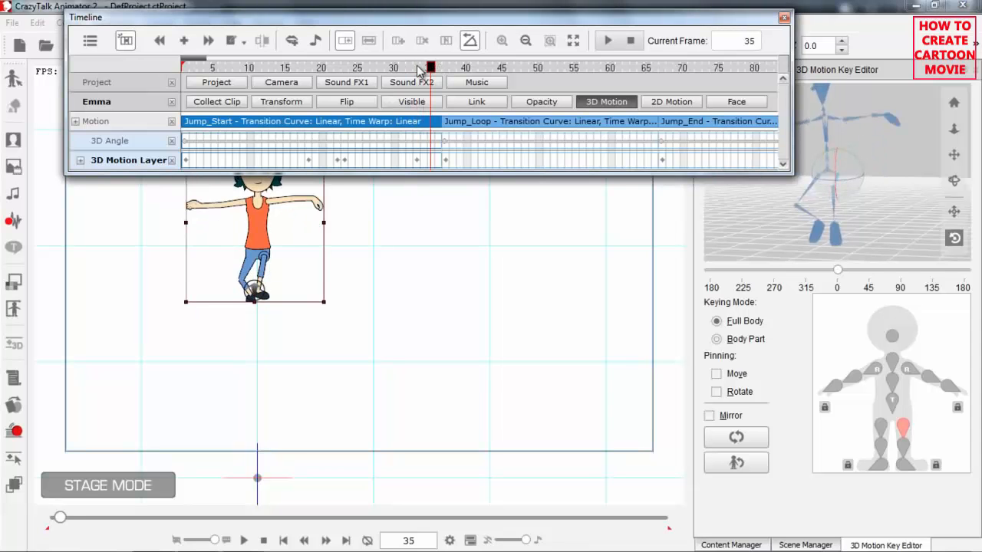
key(Left)
key(Left)
key(Right)
key(Right)
key(Right)
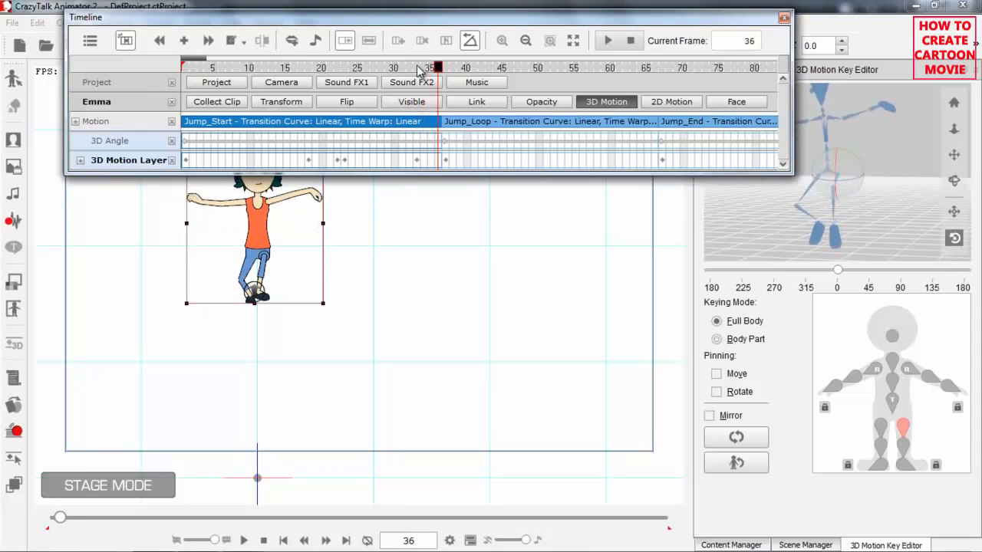
click(836, 165)
drag(836, 165, 836, 167)
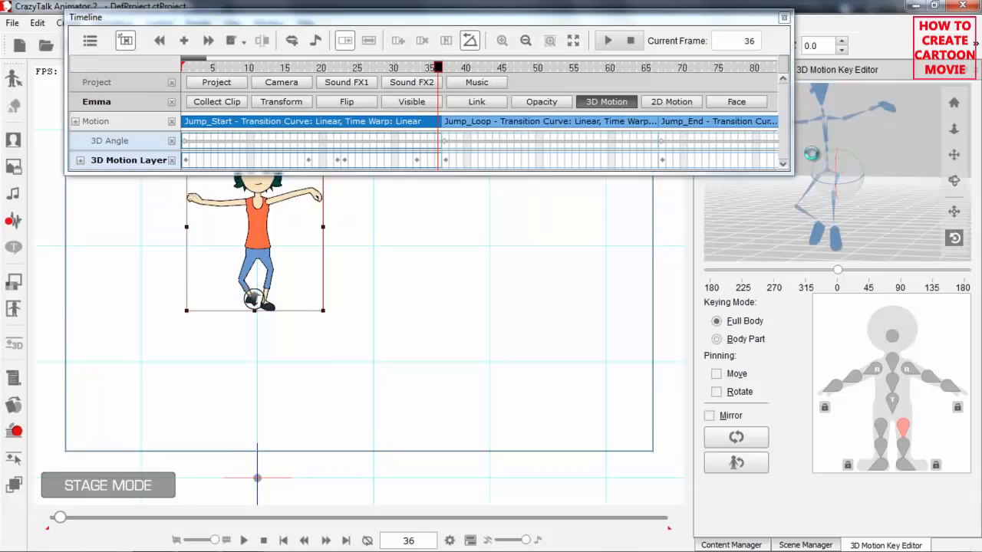
- Compare frames 33 to 36 and rotate Emma's left thigh outward at frame 34
click(415, 68)
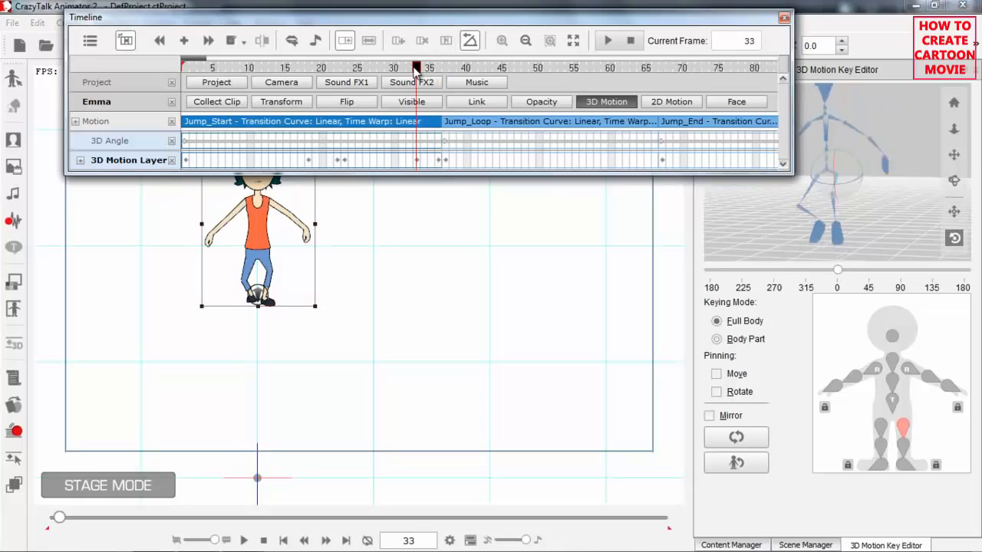
key(Right)
key(Right)
key(Right)
key(Left)
key(Left)
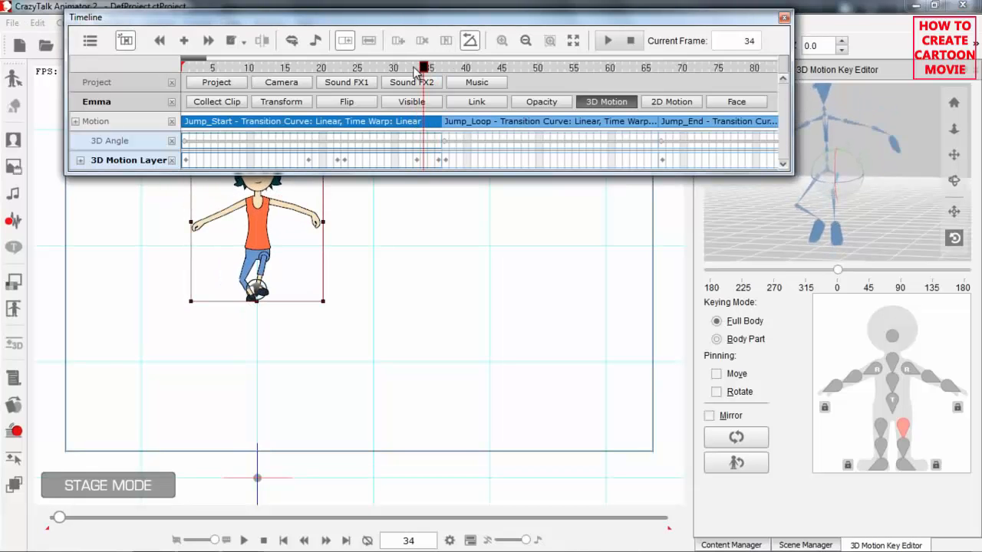
click(836, 164)
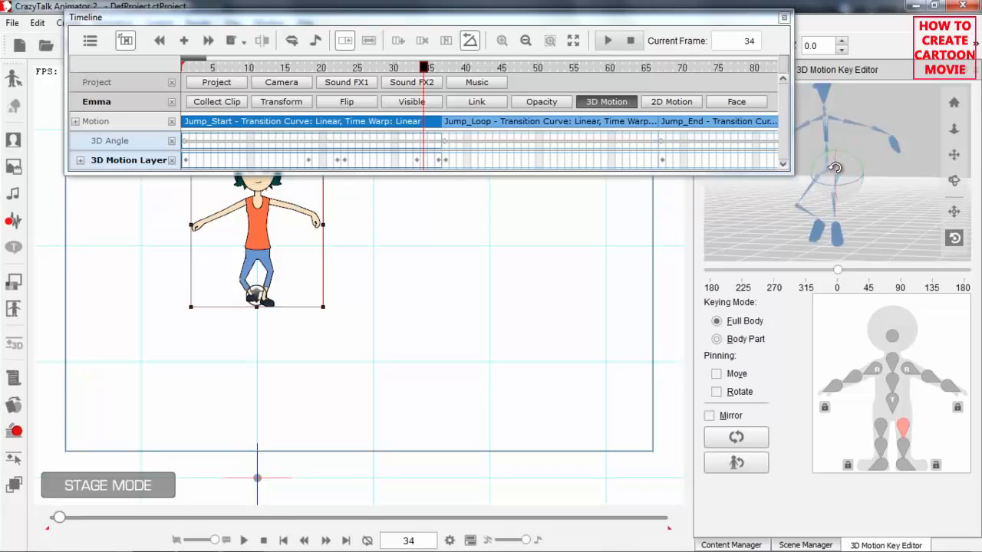
- Step through frames 32 to 36 and rotate Emma's left thigh outward at frame 35
drag(421, 69, 411, 69)
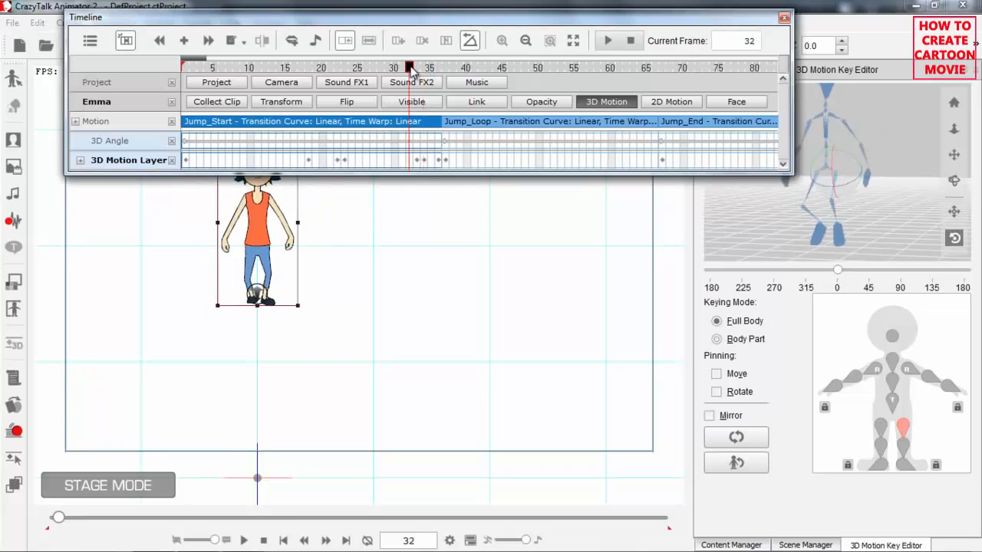
key(Right)
key(Right)
key(Right)
key(Right)
key(Left)
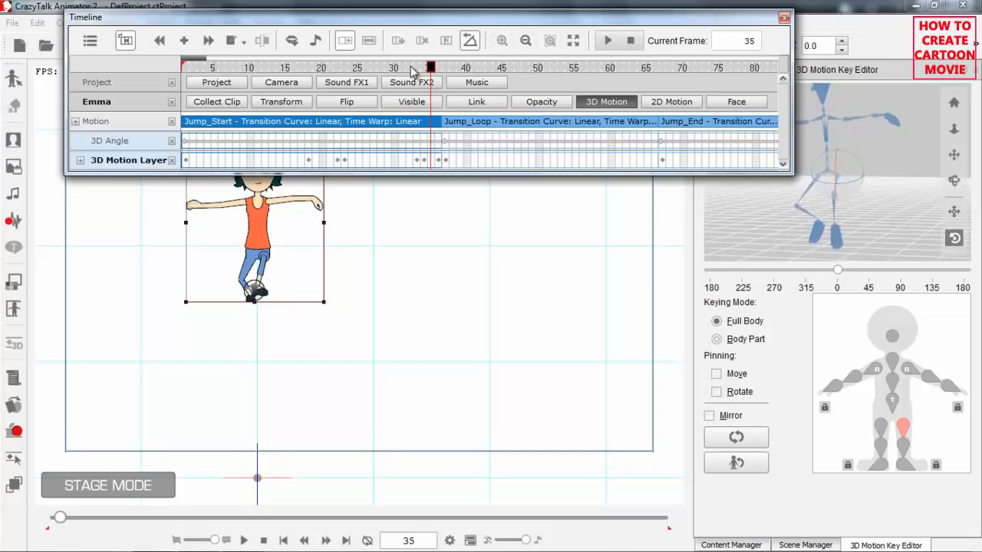
click(836, 168)
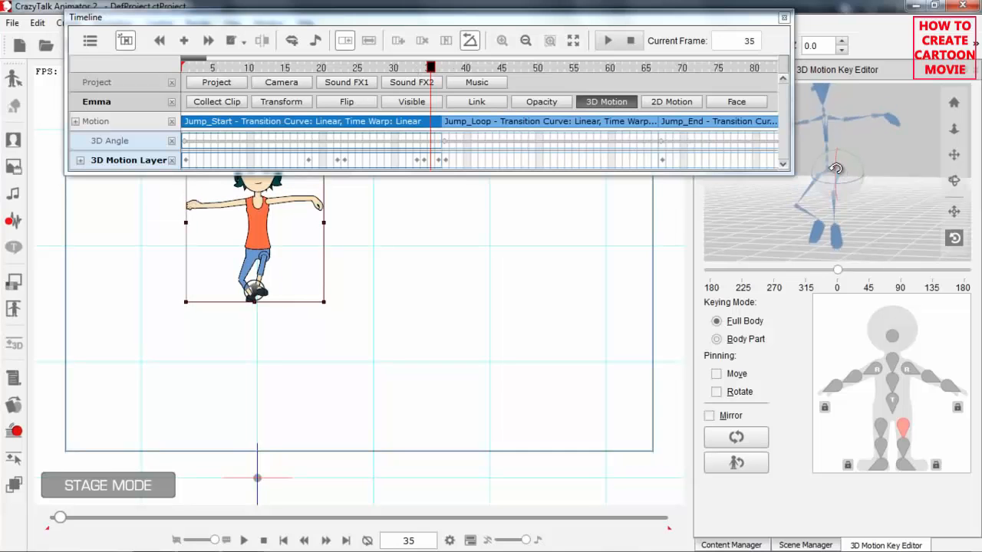
- Step from frame 33 into the start of Jump_Loop and rotate Emma's left thigh outward at frame 38
click(415, 69)
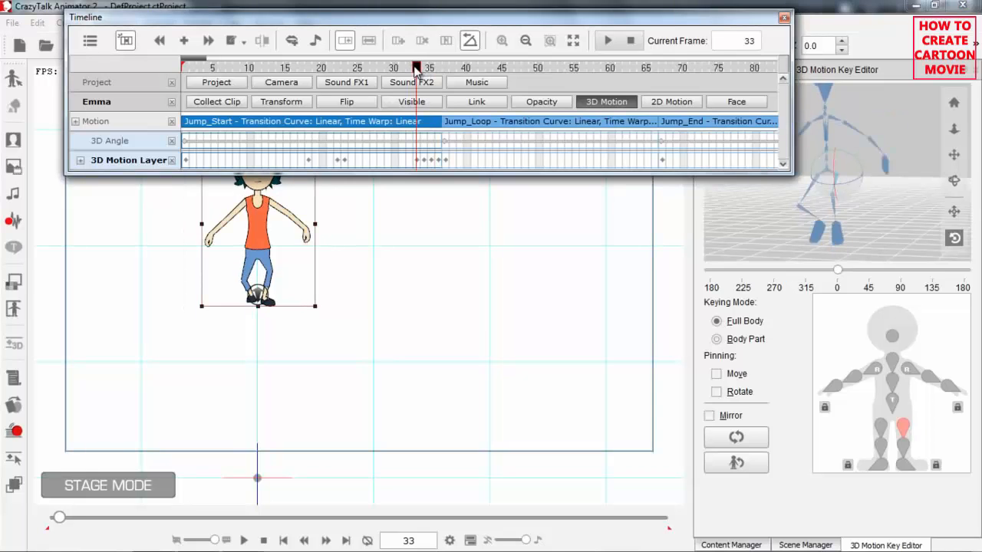
key(Right)
key(Right)
key(Right)
key(Right)
key(Right)
key(Left)
key(Right)
key(Right)
key(Right)
key(Left)
key(Left)
key(Right)
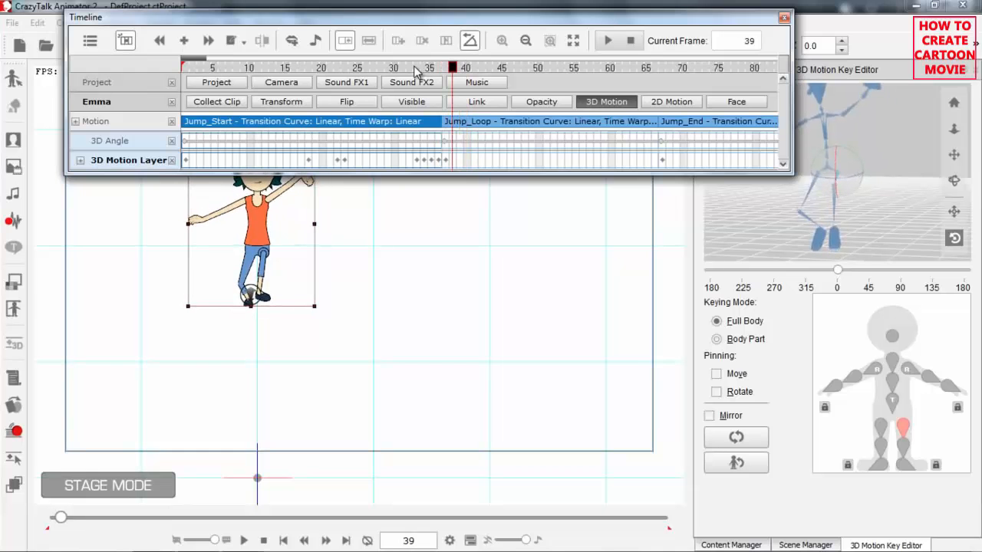
key(Left)
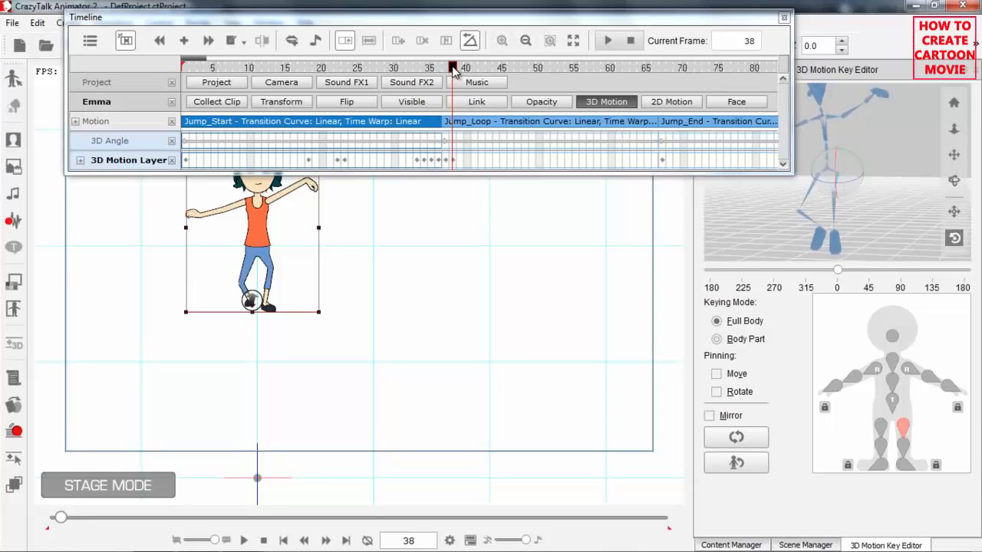
- Step through the early Jump_Loop frames and rotate Emma's left thigh outward at frame 43
key(Right)
key(Right)
key(Right)
key(Right)
key(Right)
key(Right)
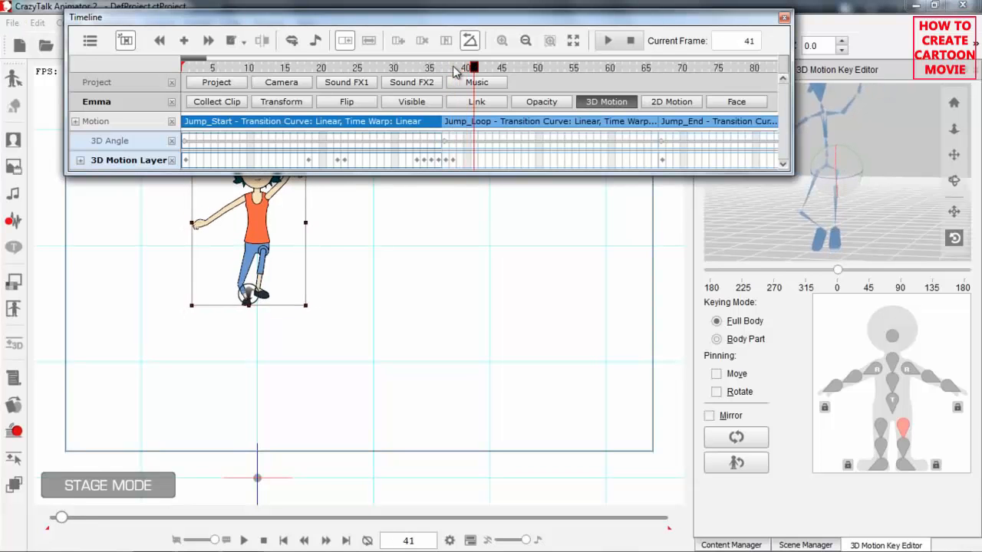
key(Left)
key(Left)
key(Right)
key(Right)
key(Right)
key(Right)
key(Right)
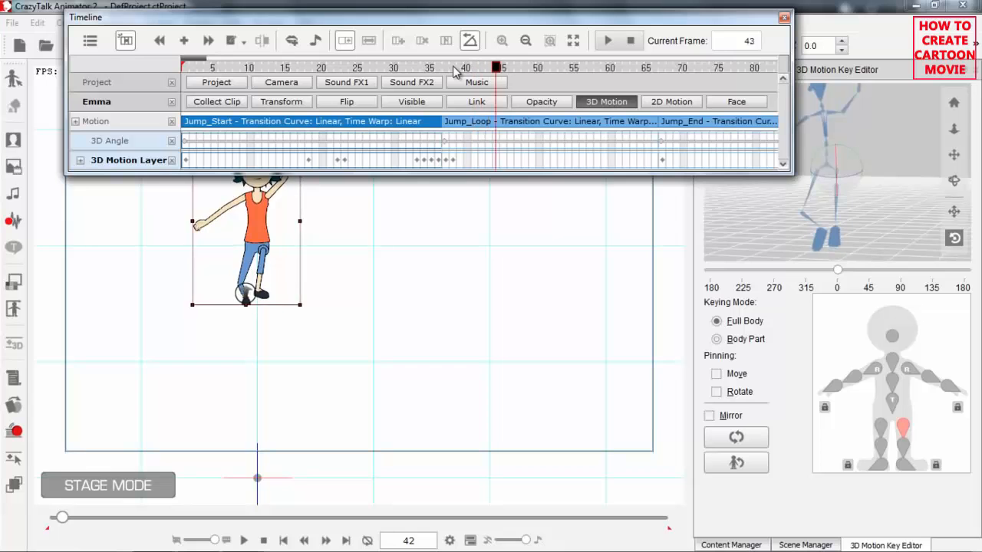
key(Left)
key(Left)
key(Left)
key(Left)
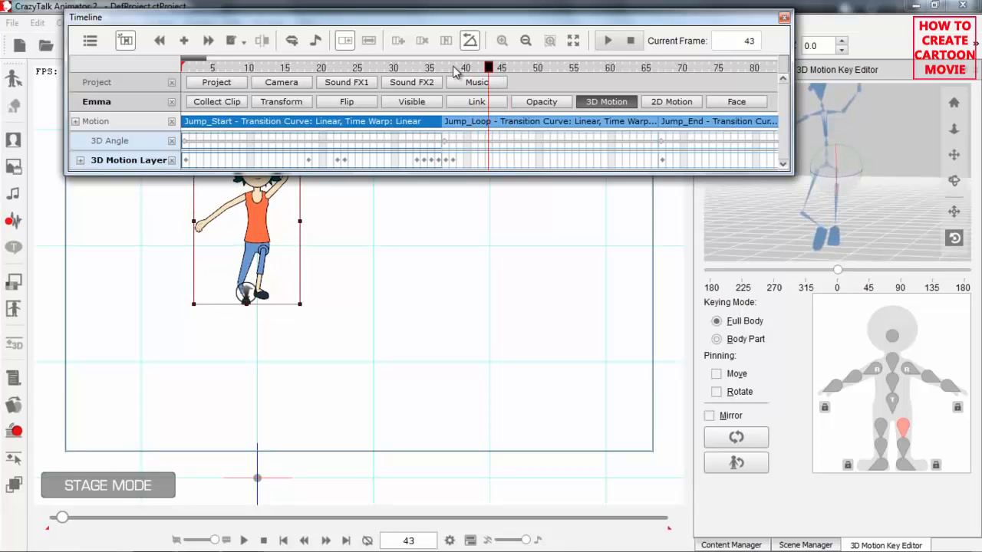
drag(836, 166, 837, 169)
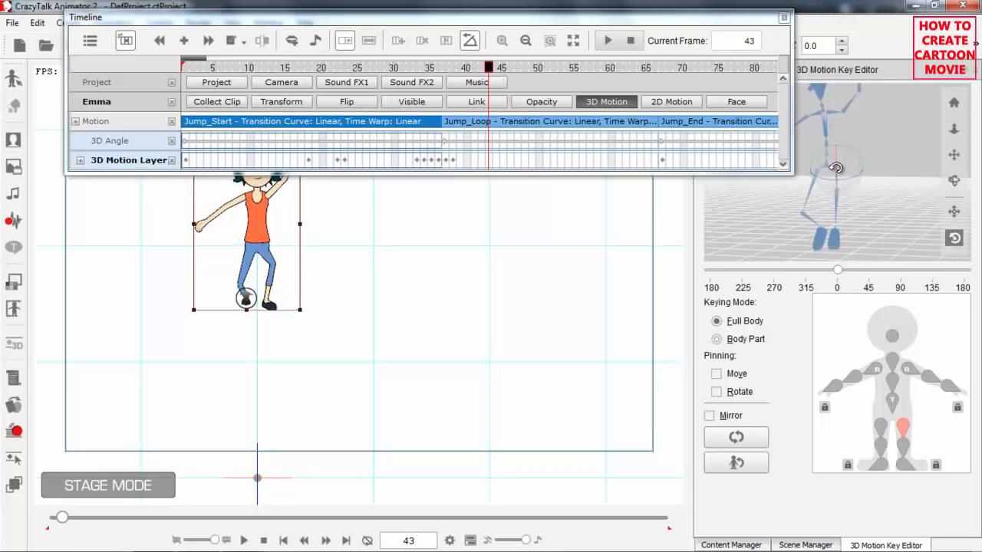
- Review the Jump_Loop frames from 39 onward and rotate Emma's left thigh outward at frame 37
click(463, 68)
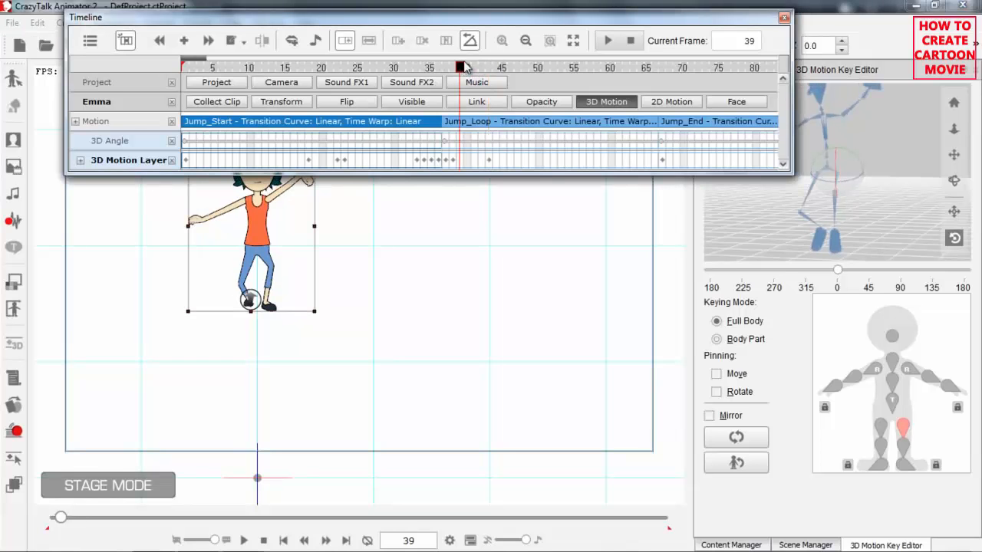
key(Right)
key(Right)
key(Right)
key(Left)
key(Right)
key(Right)
key(Left)
key(Left)
key(Left)
key(Left)
key(Left)
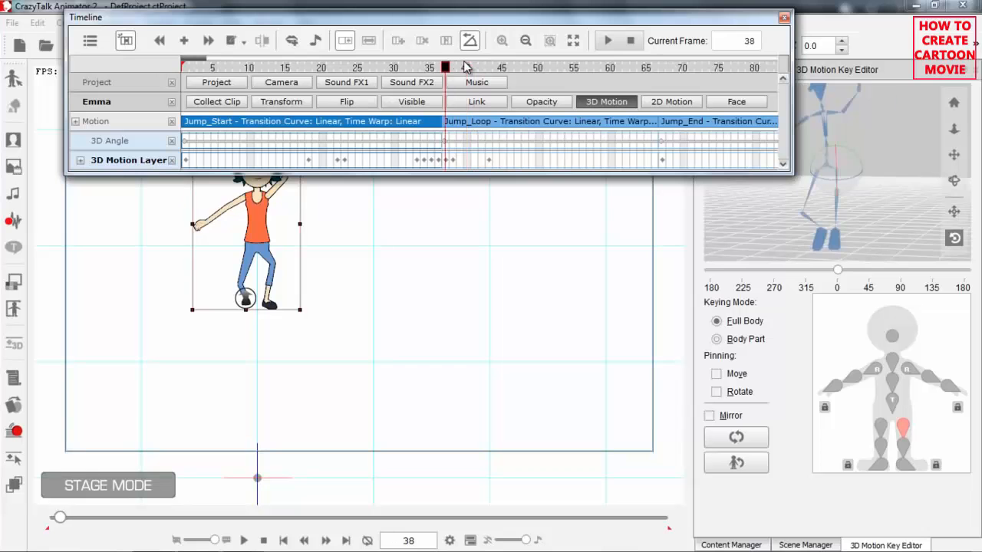
key(Left)
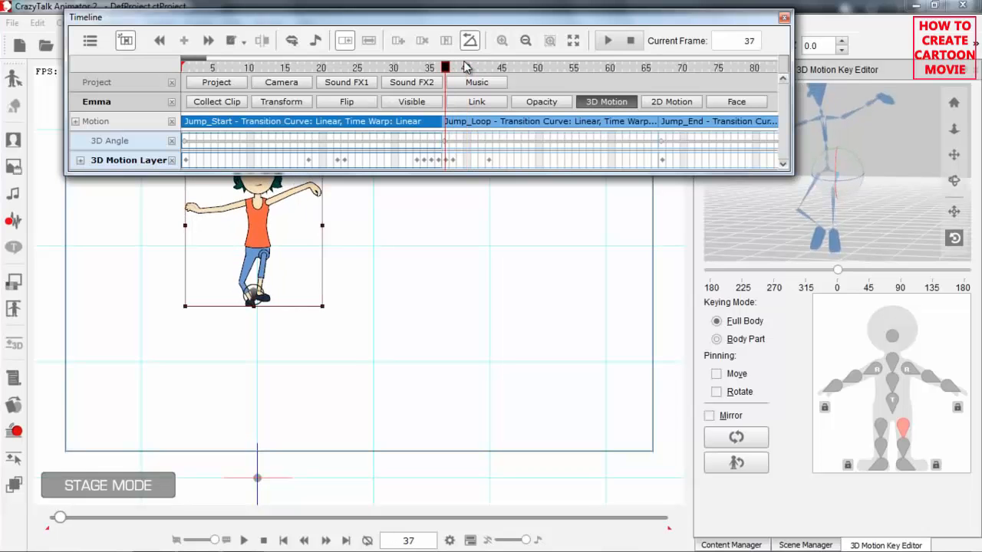
click(836, 162)
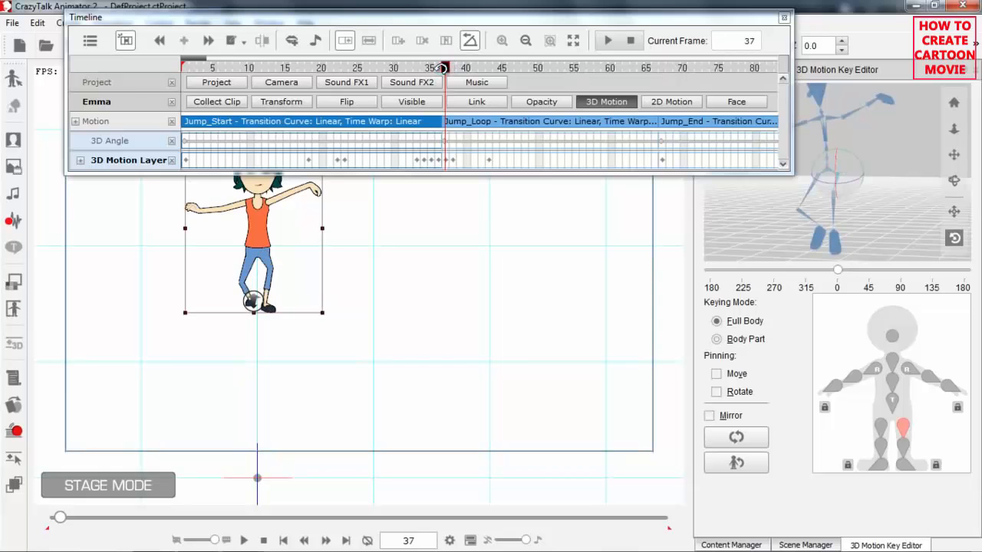
drag(442, 68, 439, 67)
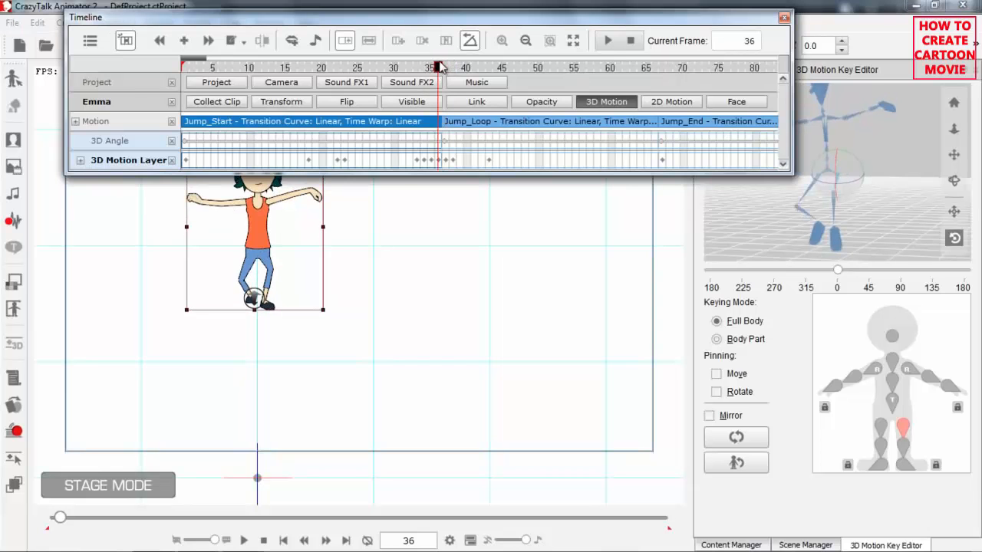
- Examine Emma's leg poses frame by frame through the first half of Jump_Loop, moving back and forth between frames 36 and 51
key(Right)
key(Right)
key(Right)
key(Right)
key(Right)
key(Right)
key(Right)
key(Right)
key(Right)
key(Right)
key(Right)
key(Right)
key(Right)
key(Right)
key(Right)
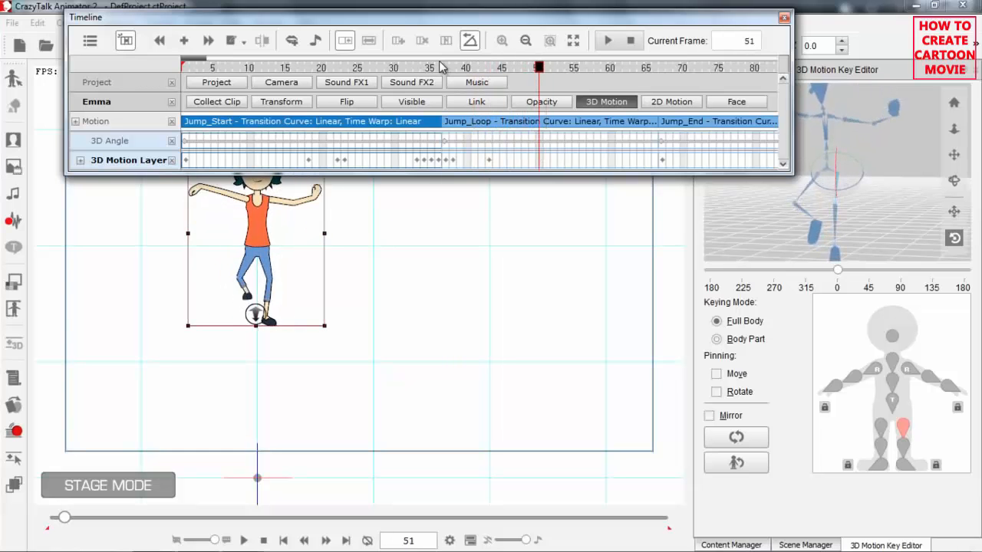
key(Left)
key(Left)
key(Left)
key(Left)
key(Left)
key(Left)
key(Left)
key(Left)
key(Left)
key(Left)
key(Left)
key(Right)
key(Right)
key(Right)
key(Right)
key(Right)
key(Right)
key(Right)
key(Right)
key(Right)
key(Right)
key(Right)
key(Right)
key(Right)
key(Right)
key(Left)
key(Left)
key(Left)
key(Left)
key(Left)
key(Left)
key(Left)
key(Left)
key(Left)
key(Left)
key(Left)
key(Right)
key(Right)
key(Right)
key(Left)
key(Left)
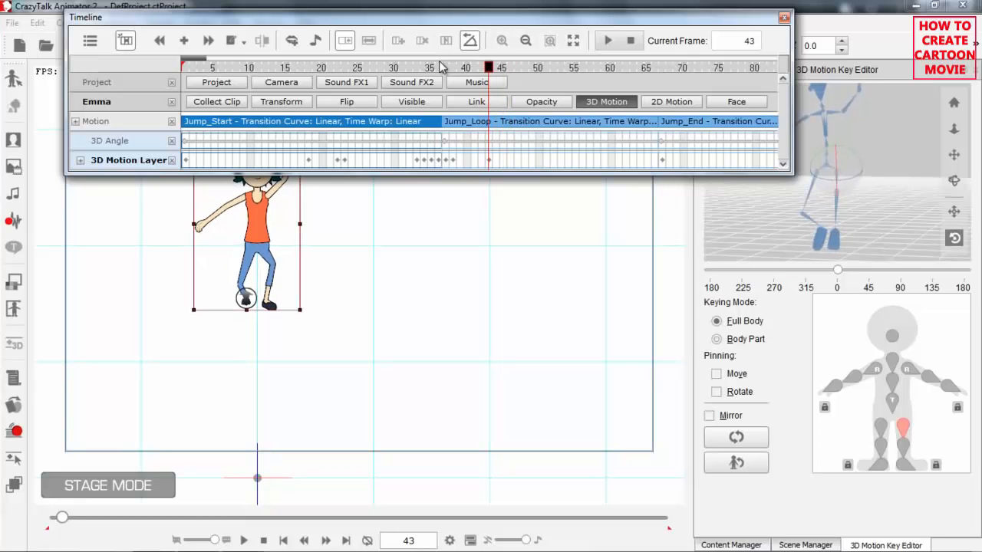
- Rotate Emma's right lower leg downward at frame 44 to correct the raised foot
key(Right)
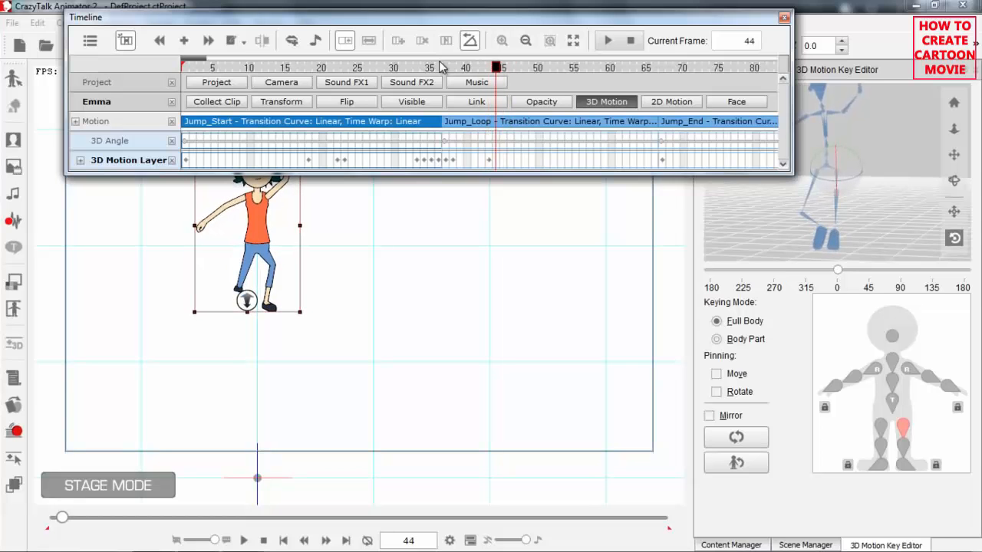
click(806, 218)
click(806, 216)
drag(789, 222, 788, 220)
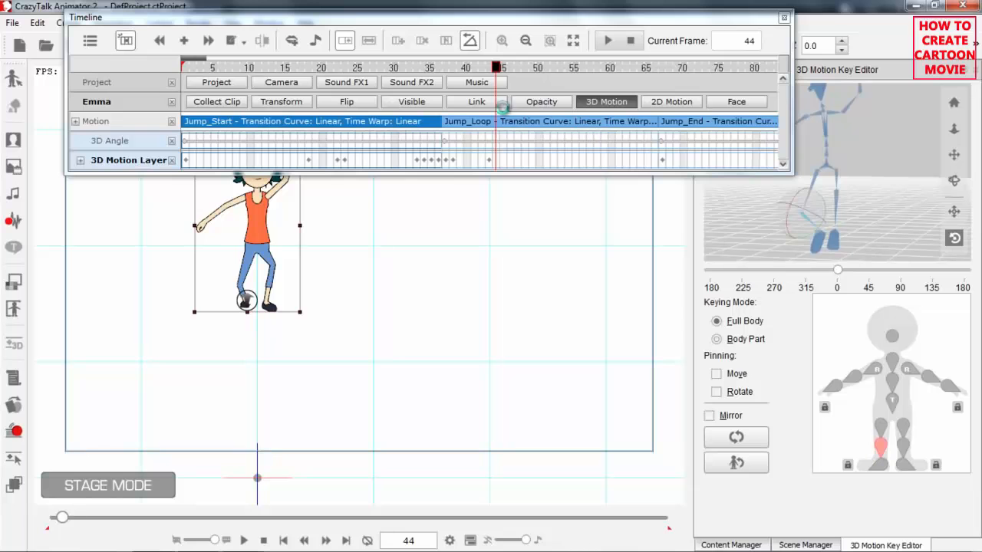
- Step through the frames after 44 and rotate Emma's right lower leg downward at frame 48
click(490, 68)
key(Right)
key(Right)
key(Right)
key(Right)
key(Right)
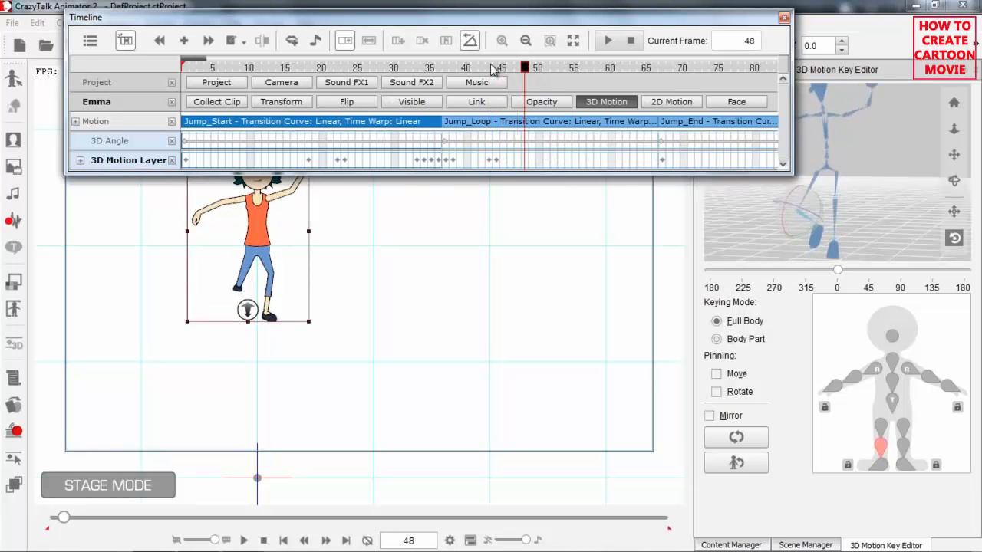
key(Right)
key(Right)
key(Left)
key(Left)
drag(781, 219, 781, 216)
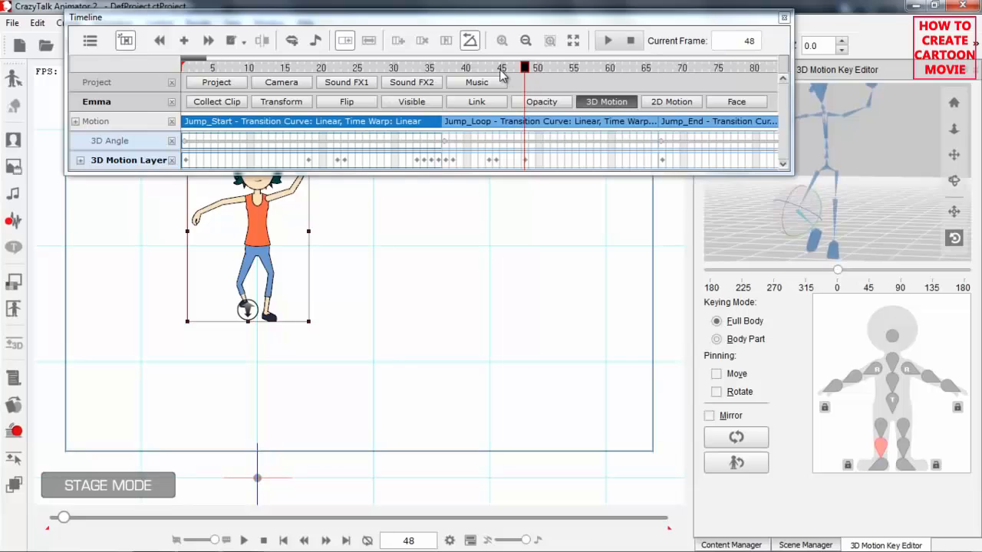
- Examine Emma's leg poses frame by frame from frame 45 to the start of Jump_End at frame 67
click(501, 69)
key(Right)
key(Right)
key(Right)
key(Right)
key(Right)
key(Right)
key(Right)
key(Right)
key(Right)
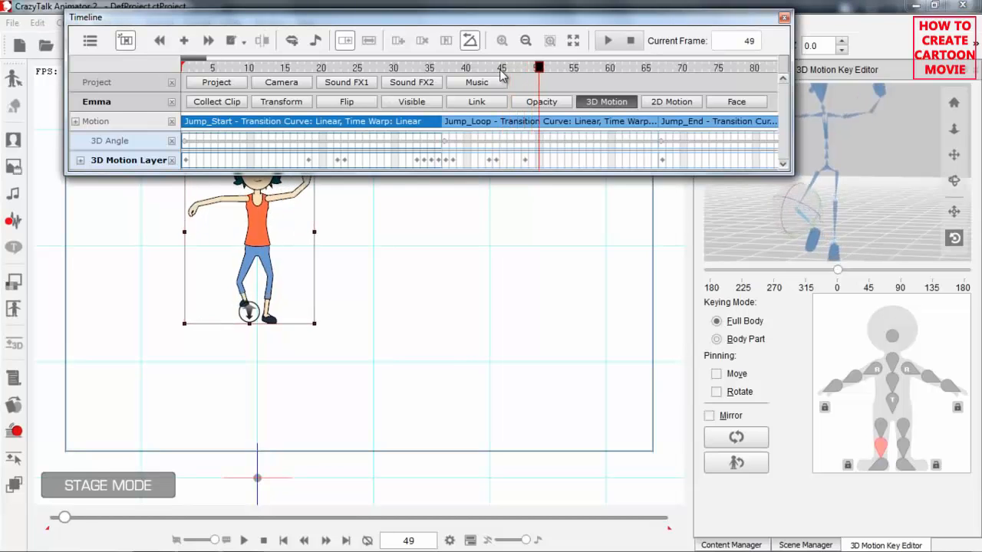
key(Right)
key(Right)
key(Right)
key(Right)
key(Right)
key(Right)
key(Right)
key(Right)
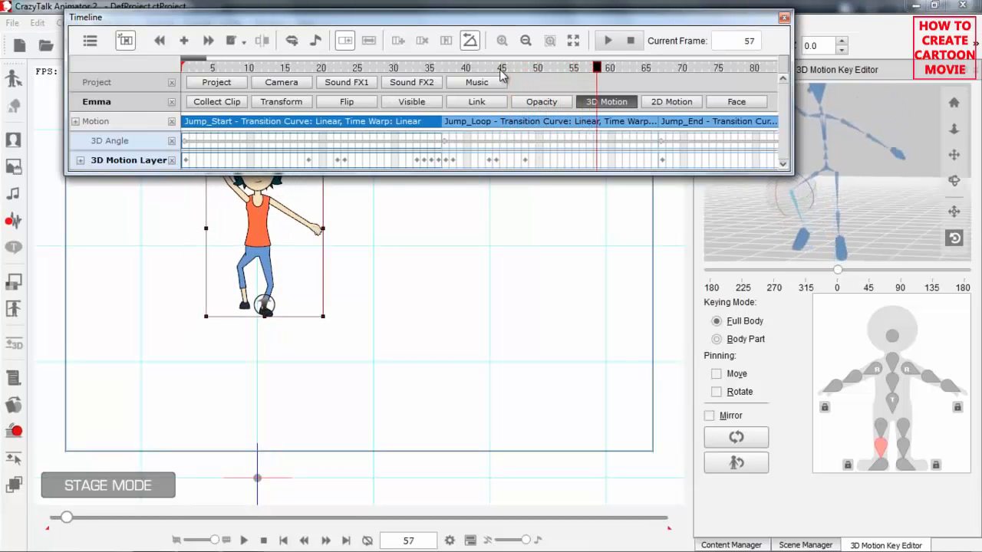
key(Right)
key(Right)
key(Right)
key(Right)
key(Right)
key(Right)
key(Right)
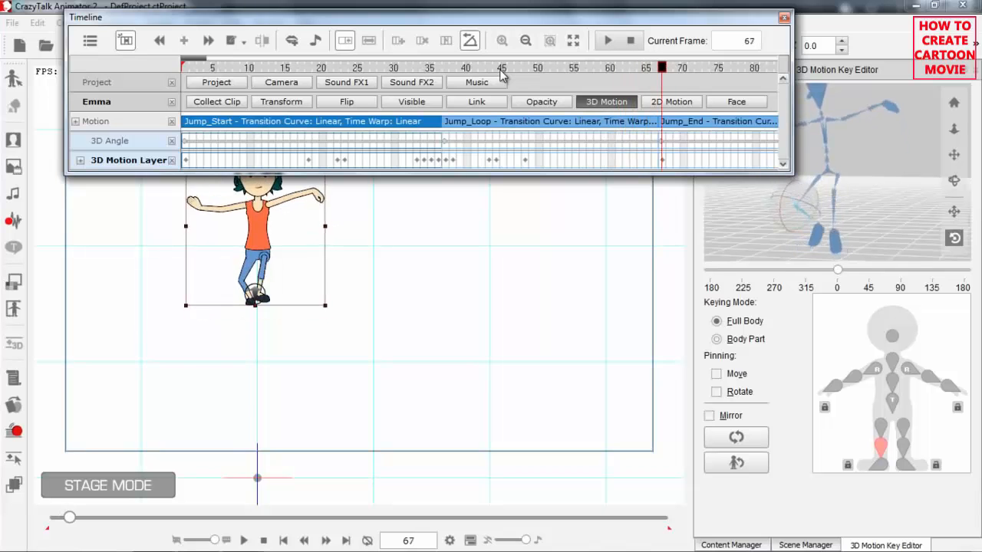
- Rotate Emma's left thigh outward at frame 67, where Jump_End starts
key(Left)
key(Left)
click(904, 428)
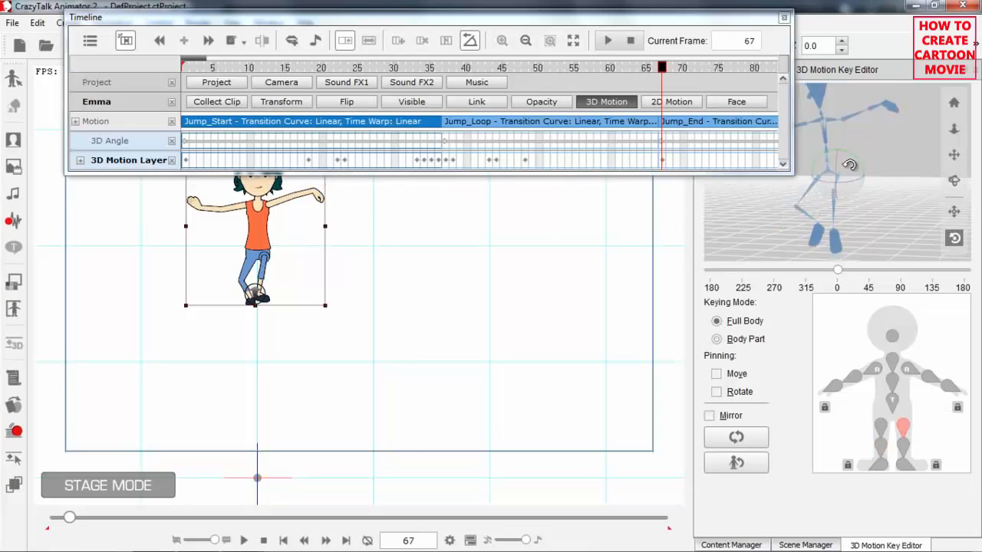
drag(833, 166, 831, 170)
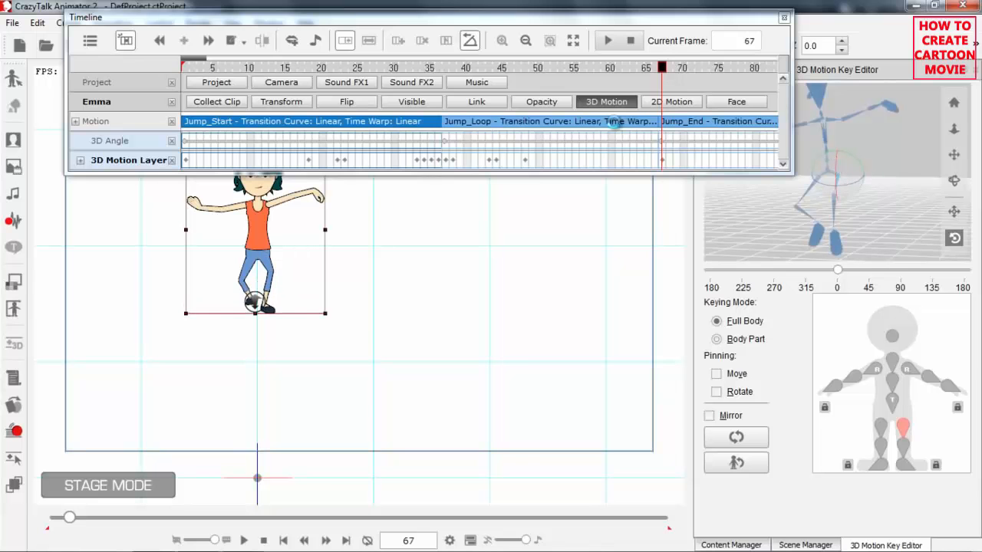
- Review the second half of Jump_Loop frame by frame and continue into Jump_End up to frame 72
click(519, 69)
key(Right)
key(Right)
key(Right)
key(Right)
key(Right)
key(Right)
key(Right)
key(Right)
key(Right)
key(Right)
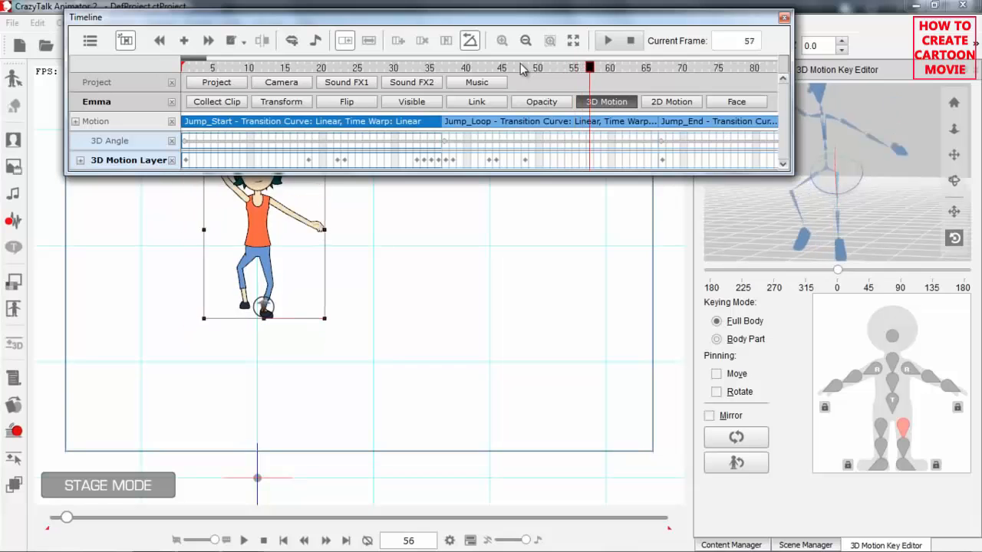
key(Right)
key(Right)
key(Right)
key(Right)
key(Right)
key(Right)
key(Right)
key(Right)
key(Right)
key(Right)
key(Right)
key(Right)
key(Right)
key(Right)
key(Right)
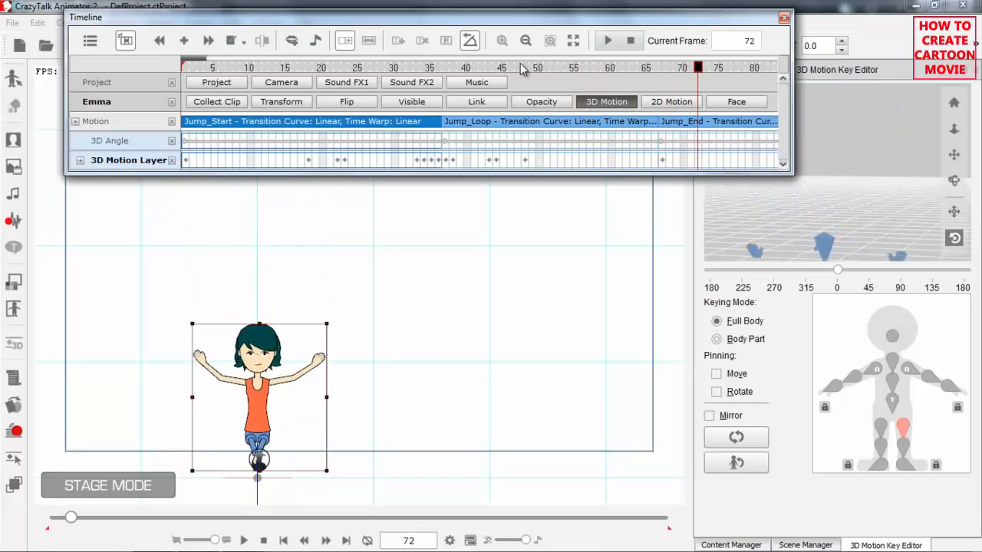
- Compare Emma's poses back and forth across the transition from Jump_Loop to Jump_End around frames 66 to 72
key(Right)
key(Left)
key(Left)
key(Left)
key(Left)
key(Left)
key(Left)
key(Right)
key(Right)
key(Right)
key(Right)
key(Right)
key(Right)
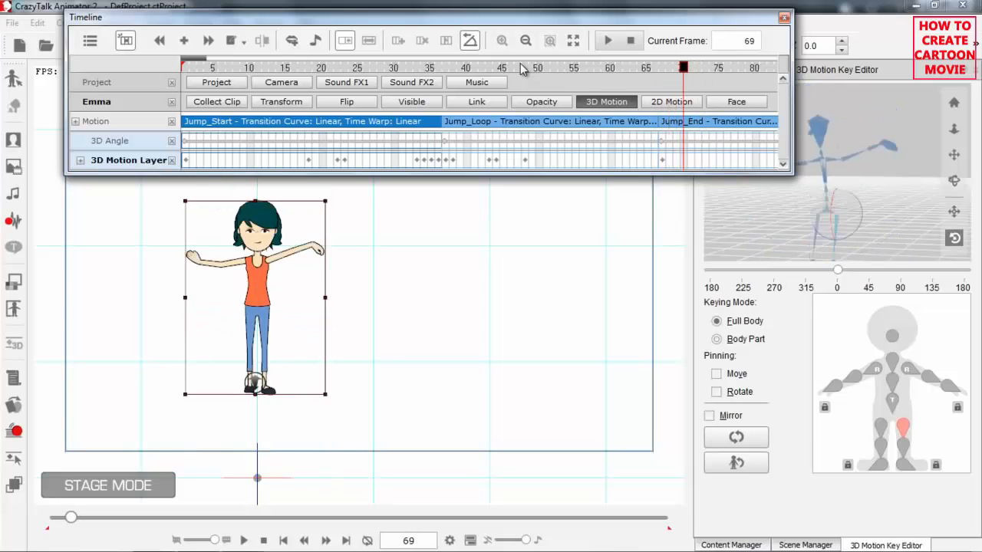
key(Left)
key(Left)
key(Right)
key(Right)
key(Left)
key(Left)
key(Left)
key(Left)
key(Left)
key(Left)
key(Left)
key(Left)
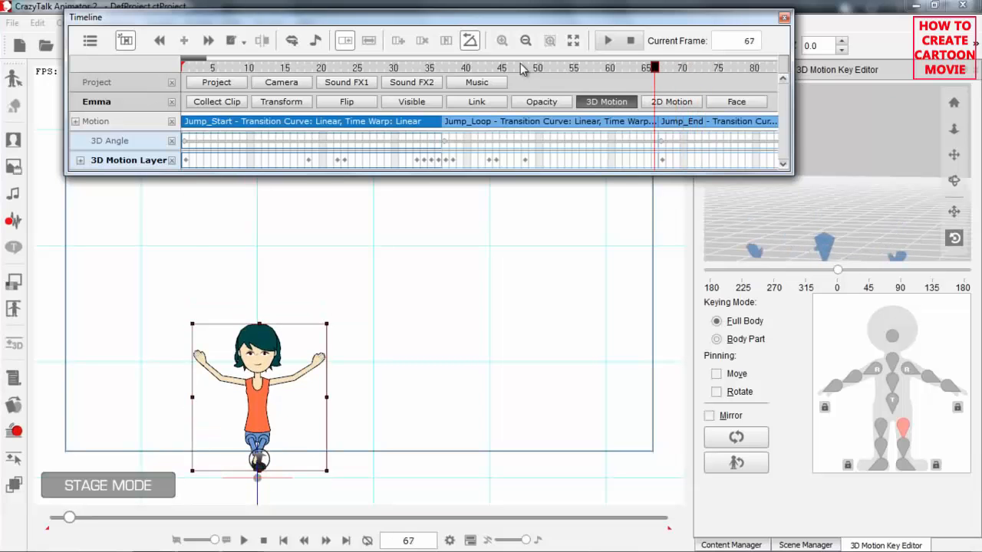
key(Right)
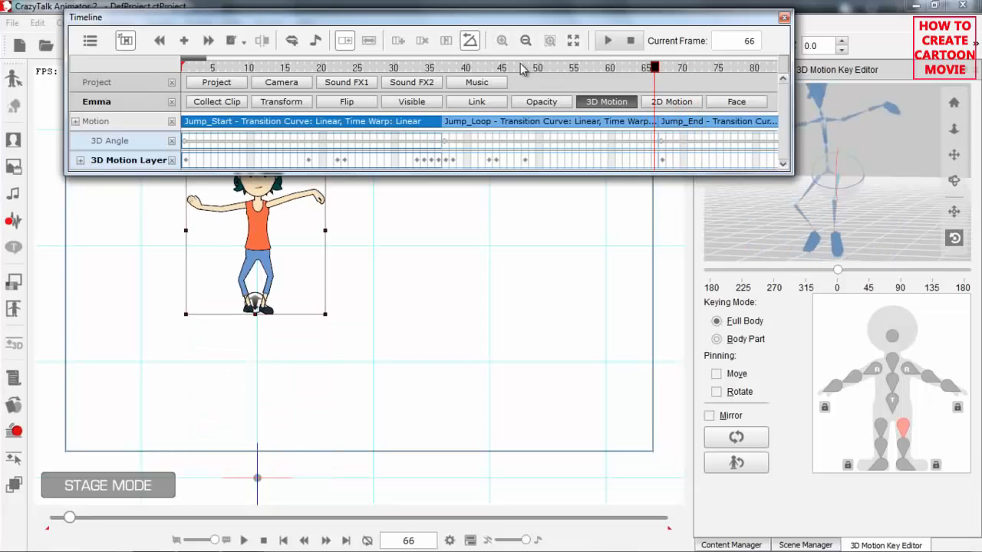
key(Right)
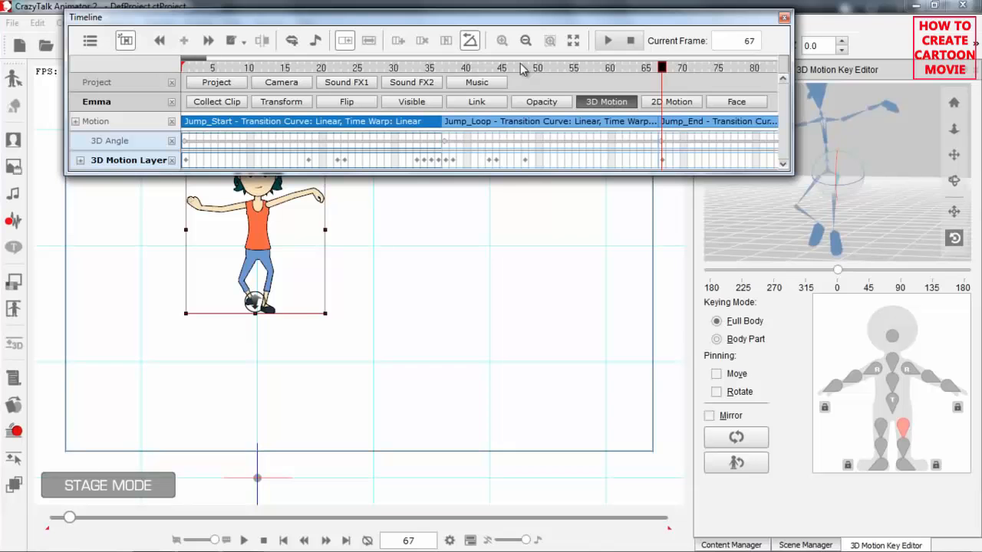
- Select the Jump_End motion clip and set the current frame to 67
click(524, 121)
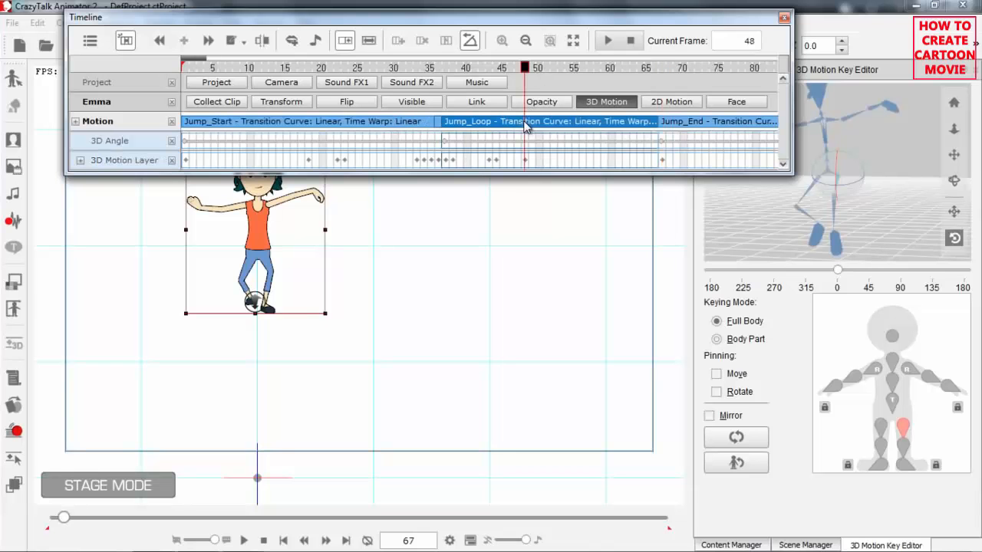
click(719, 123)
click(664, 67)
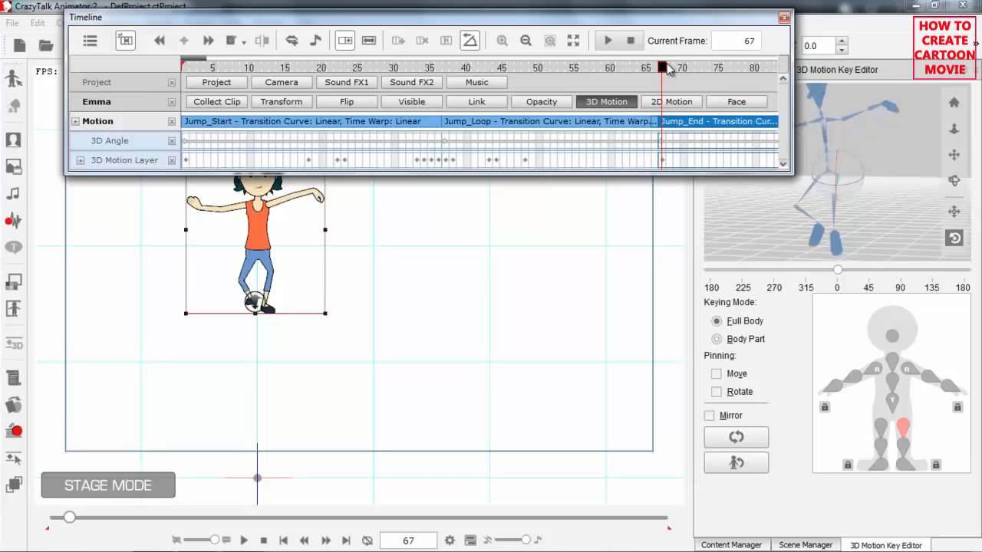
- Step through the start of Jump_End and stop at frame 73, with the whole 3D skeleton in view
key(Right)
key(Right)
key(Right)
key(Right)
key(Right)
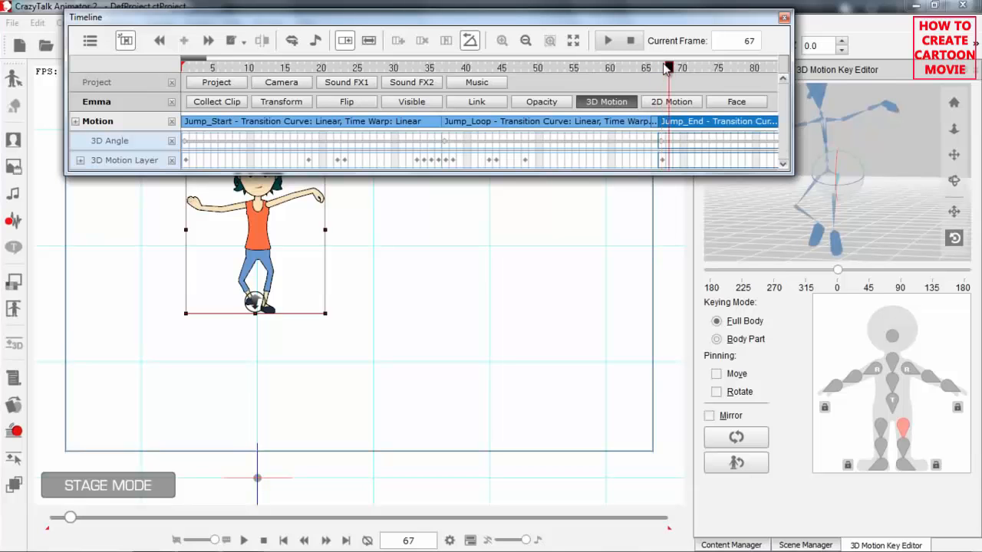
key(Right)
key(Right)
key(Right)
key(Left)
key(Left)
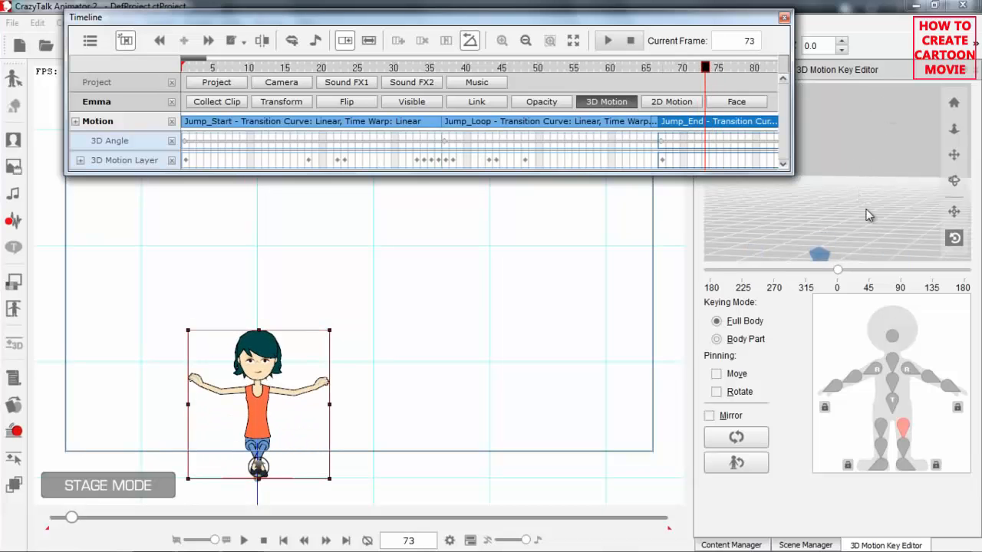
drag(866, 210, 861, 97)
drag(878, 160, 895, 138)
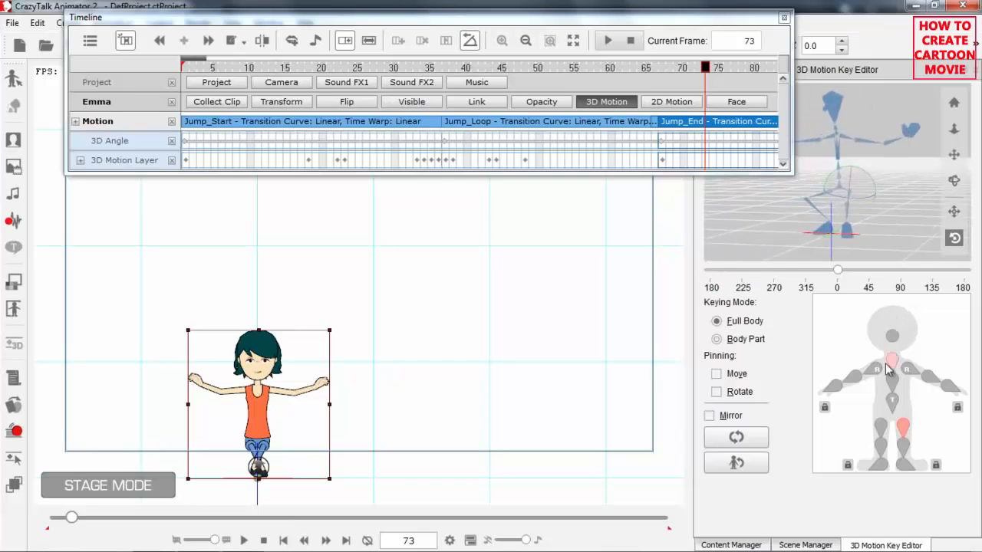
- Raise Emma's hip at frame 73 of Jump_End while both of her feet are pinned in place
click(894, 404)
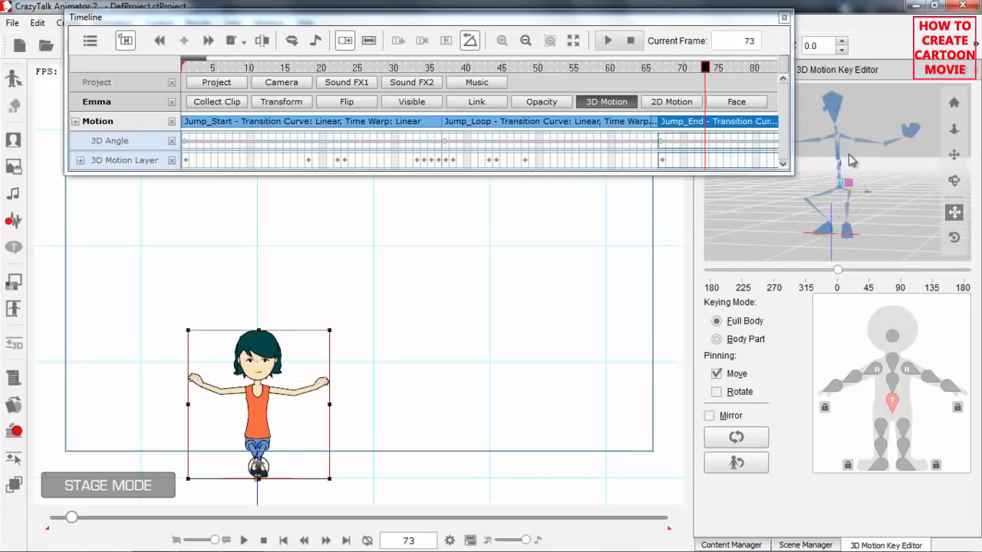
drag(839, 163, 831, 134)
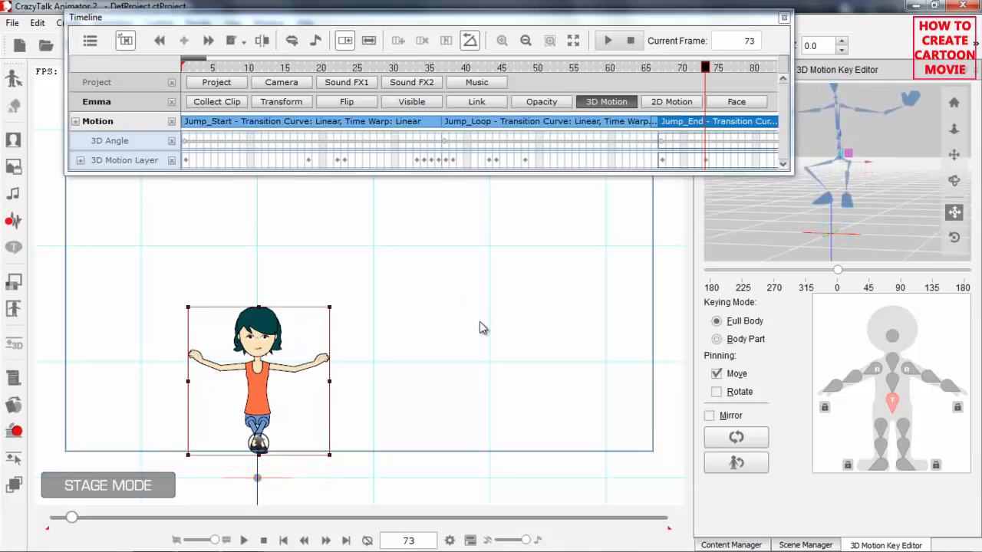
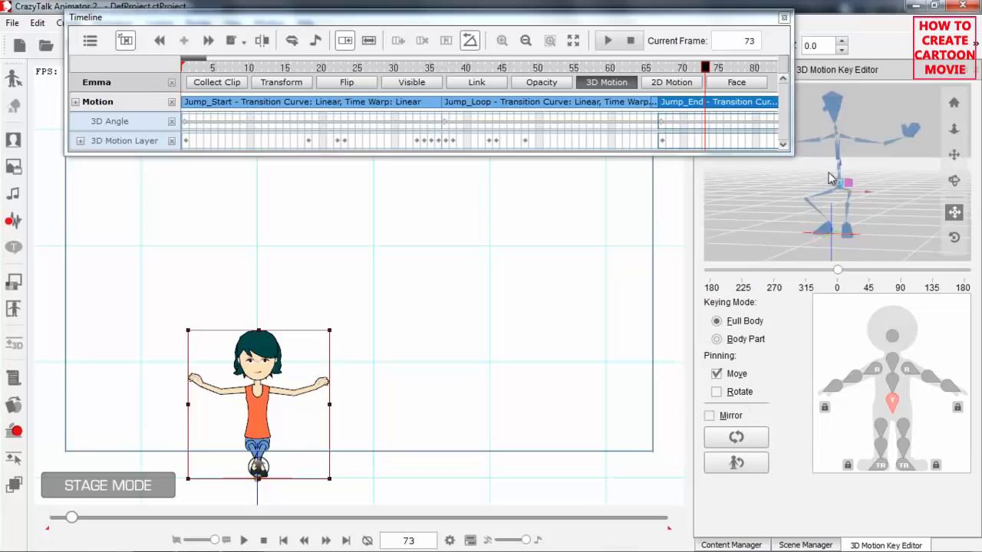
drag(840, 165, 837, 149)
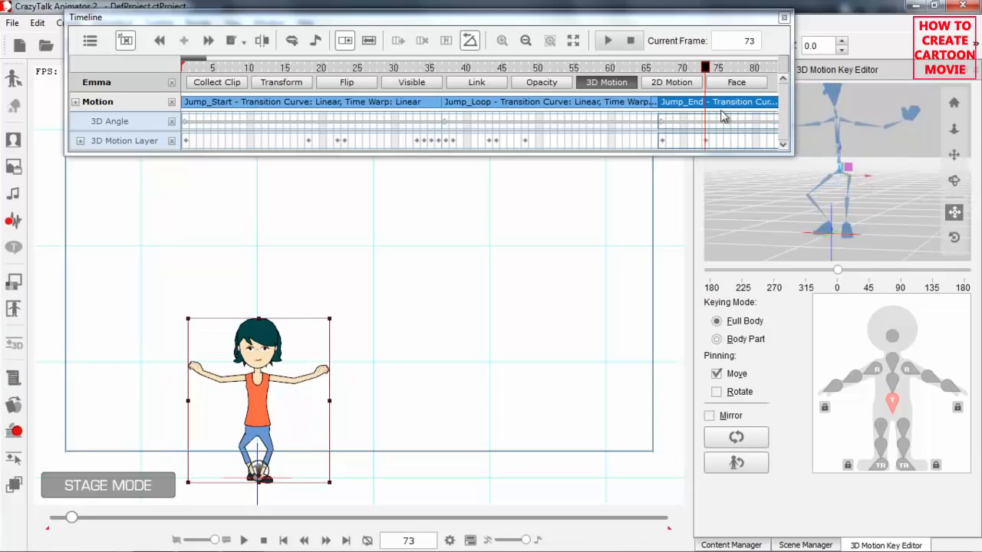
- Review Emma's landing pose frame by frame from the start of Jump_End up to frame 82
click(656, 69)
key(Right)
key(Right)
key(Right)
key(Right)
key(Right)
key(Right)
key(Right)
key(Right)
key(Right)
key(Right)
key(Right)
key(Right)
key(Right)
key(Right)
key(Right)
key(Right)
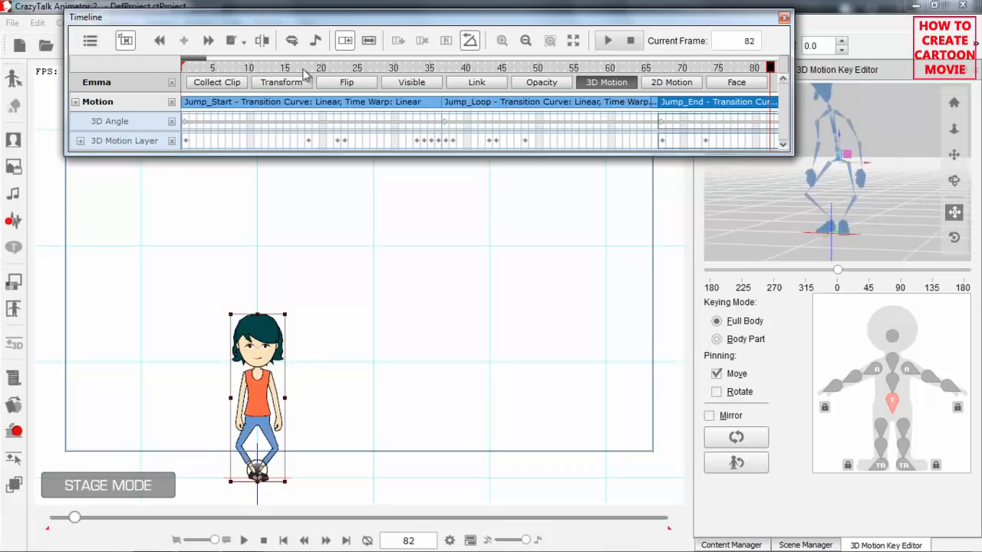
- Examine Emma's feet against the ground in a closer stage view, frame by frame from frame 74 to frame 95
drag(195, 58, 197, 58)
drag(381, 381, 437, 305)
drag(442, 356, 416, 318)
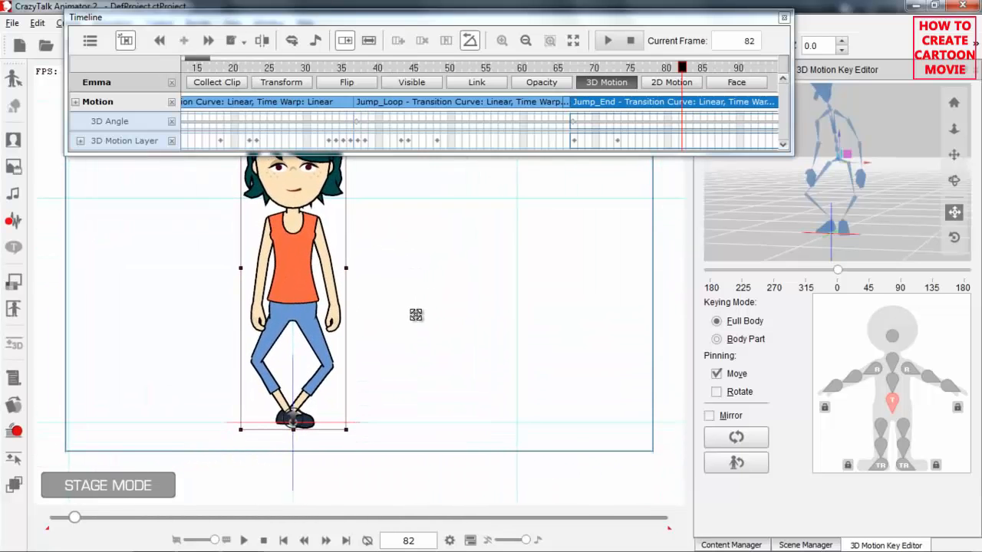
click(623, 69)
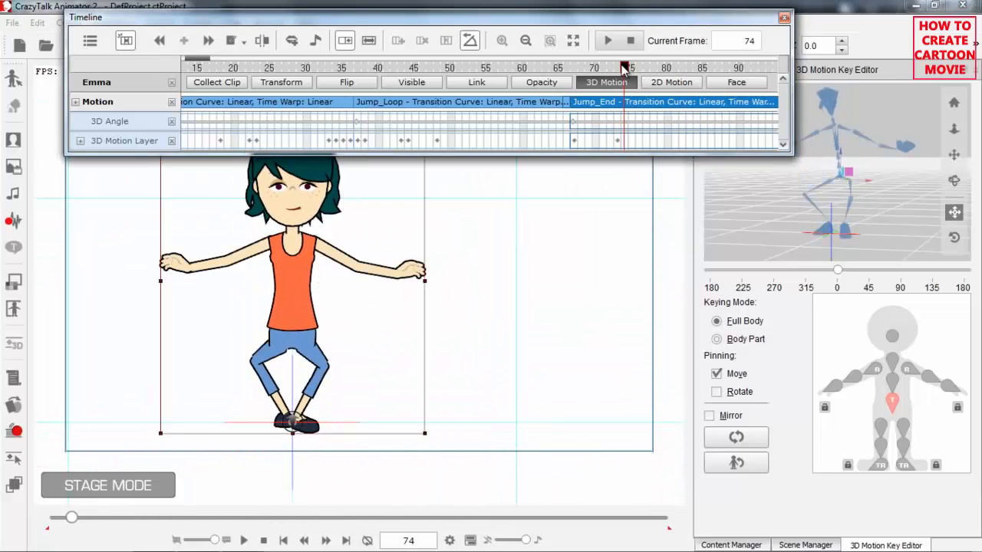
mouse_move(623, 69)
mouse_down()
mouse_move(595, 69)
mouse_move(624, 69)
mouse_up()
key(Right)
key(Right)
key(Right)
key(Right)
key(Right)
key(Right)
key(Right)
key(Right)
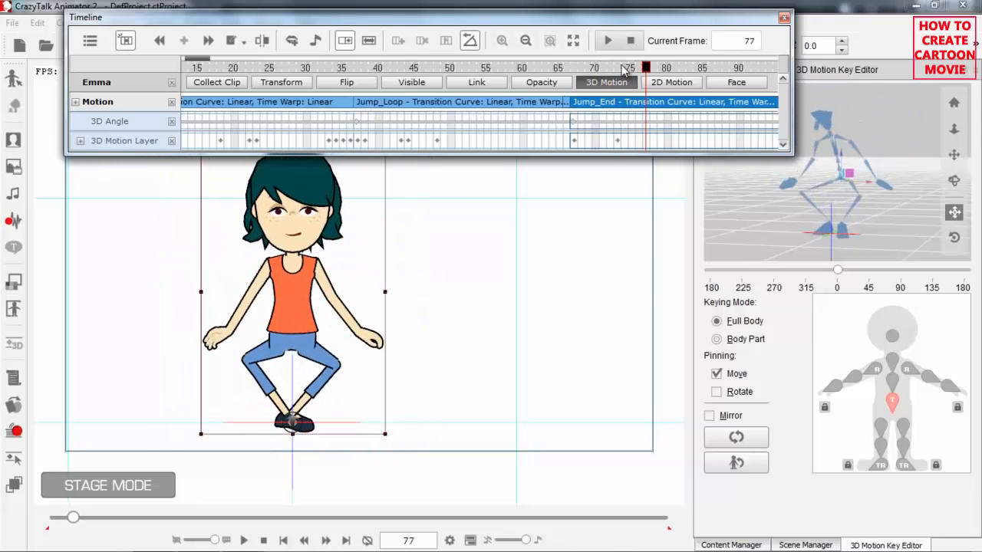
key(Right)
key(Right)
key(Right)
key(Right)
key(Right)
key(Right)
key(Right)
key(Right)
key(Right)
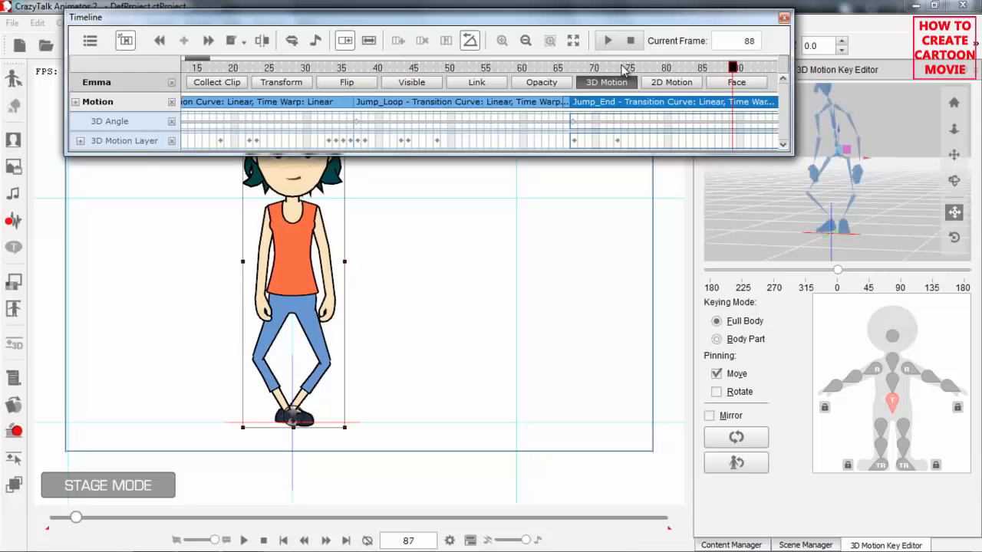
key(Right)
key(Right)
key(Right)
key(Right)
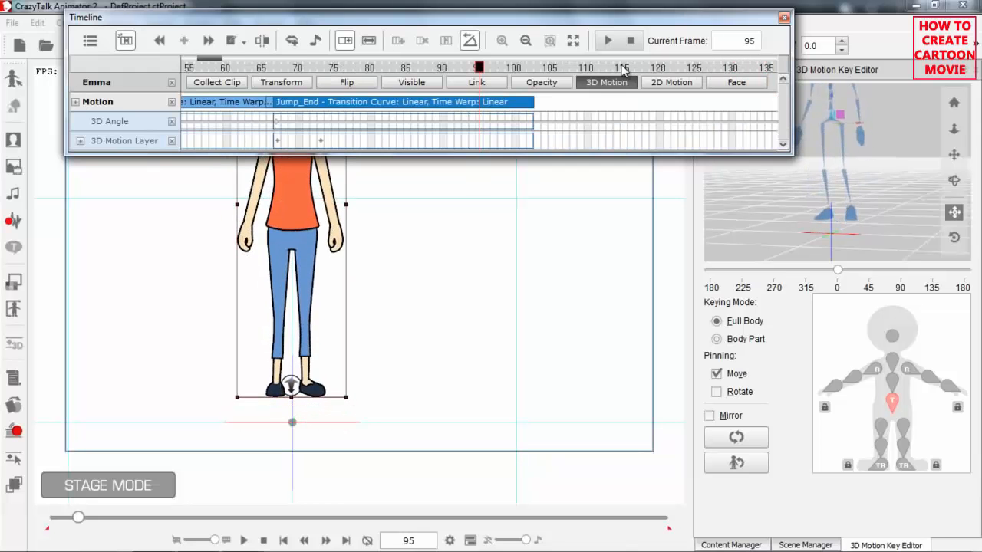
- Go back through Jump_End from frame 95 to around frame 75, checking where the feet leave the ground
key(Left)
key(Left)
key(Left)
key(Left)
key(Left)
key(Left)
key(Left)
key(Left)
key(Left)
key(Left)
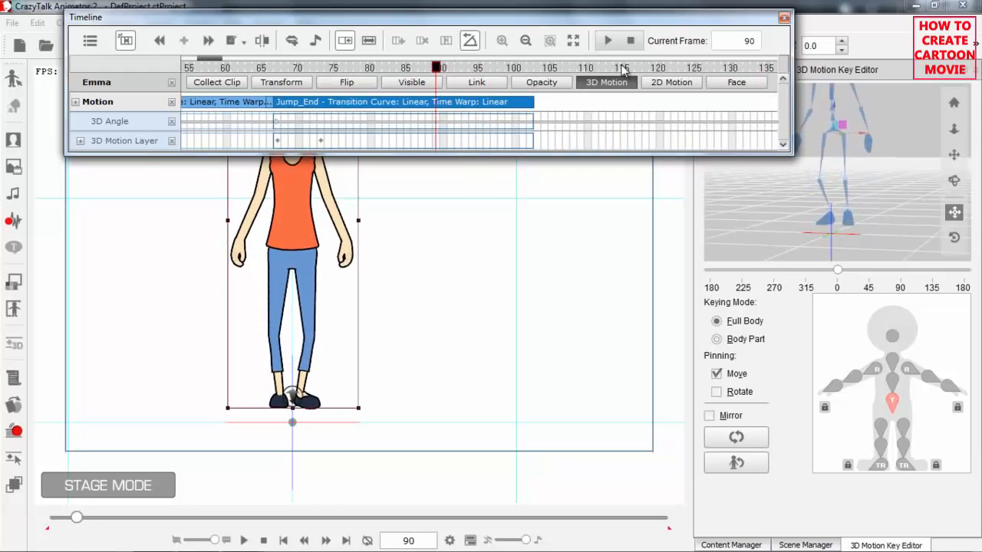
key(Left)
key(Left)
key(Left)
key(Left)
key(Left)
key(Left)
key(Left)
key(Left)
key(Left)
key(Left)
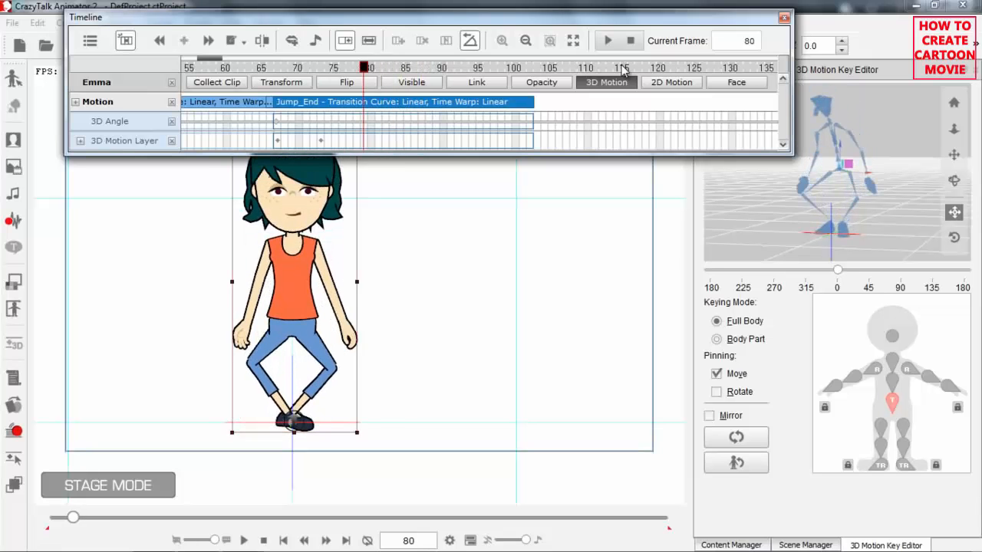
key(Left)
key(Left)
- Reset Emma's 3D pose at frame 86 of Jump_End to add a motion key there
key(Right)
key(Right)
key(Right)
key(Right)
key(Right)
key(Right)
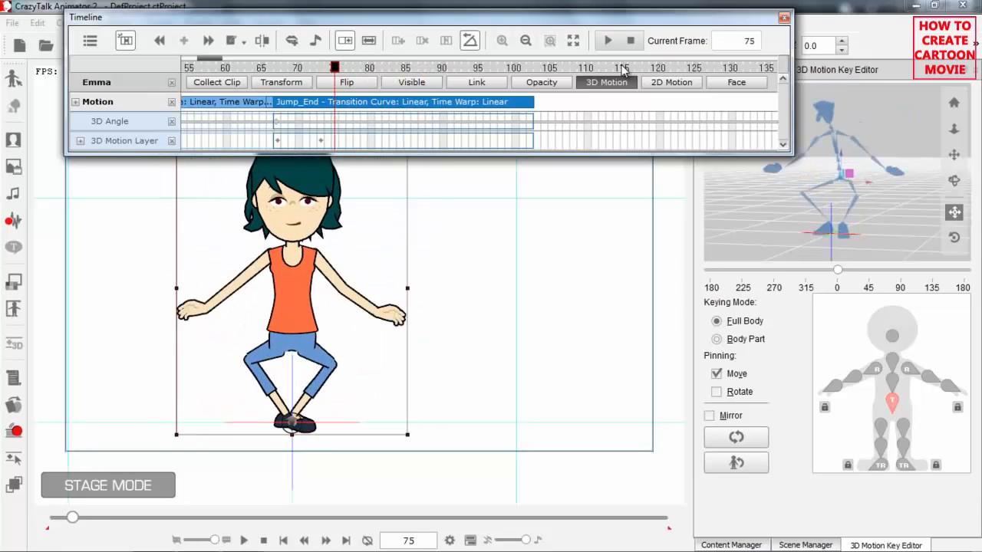
key(Right)
key(Right)
key(Right)
key(Right)
key(Right)
key(Right)
key(Right)
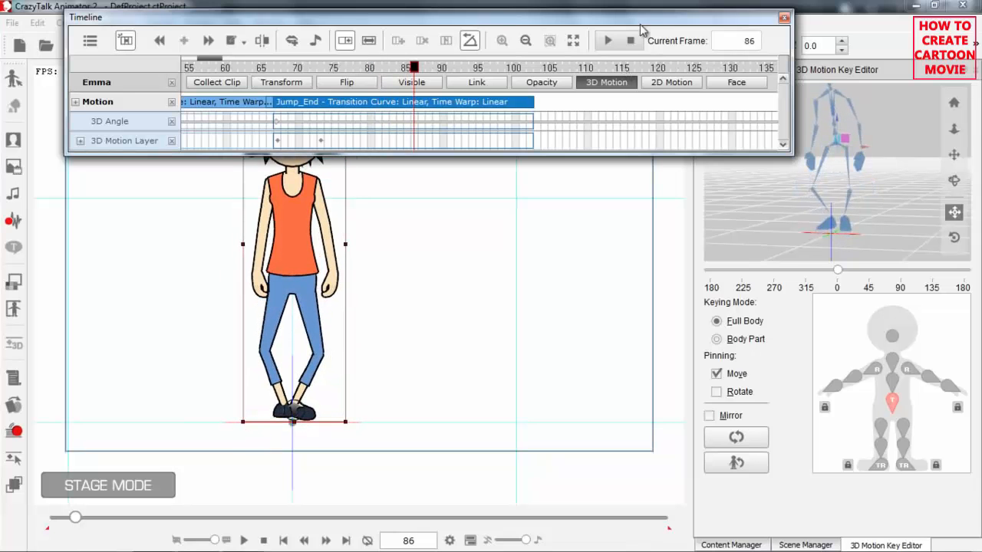
click(748, 442)
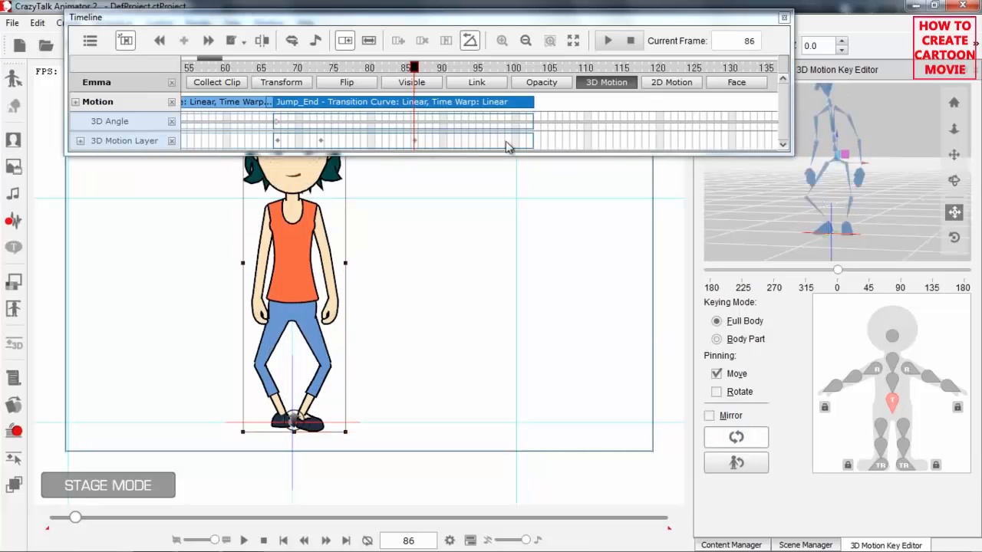
- Check Emma's foot contact frame by frame from frame 73 to the end of Jump_End at frame 103
click(328, 69)
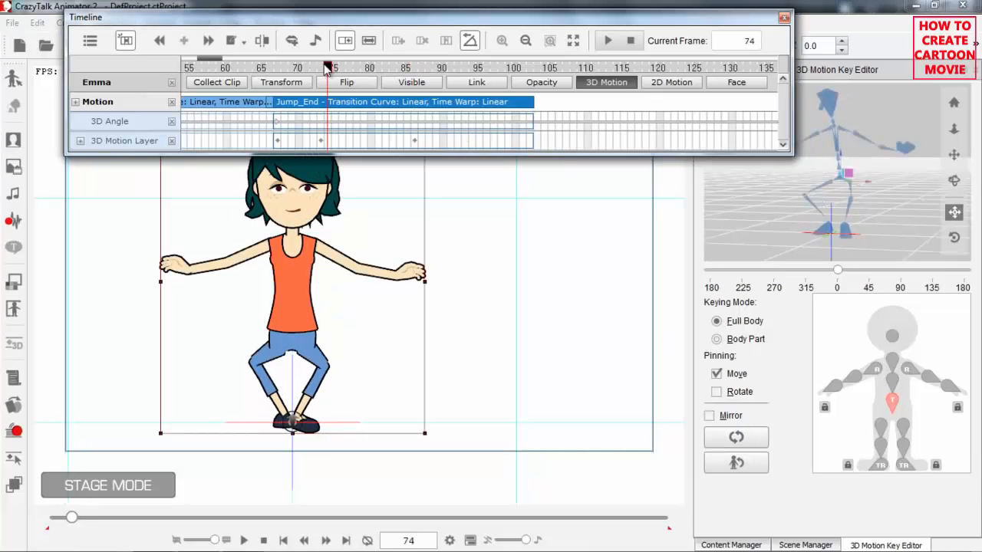
key(Left)
key(Right)
key(Right)
key(Right)
key(Right)
key(Right)
key(Right)
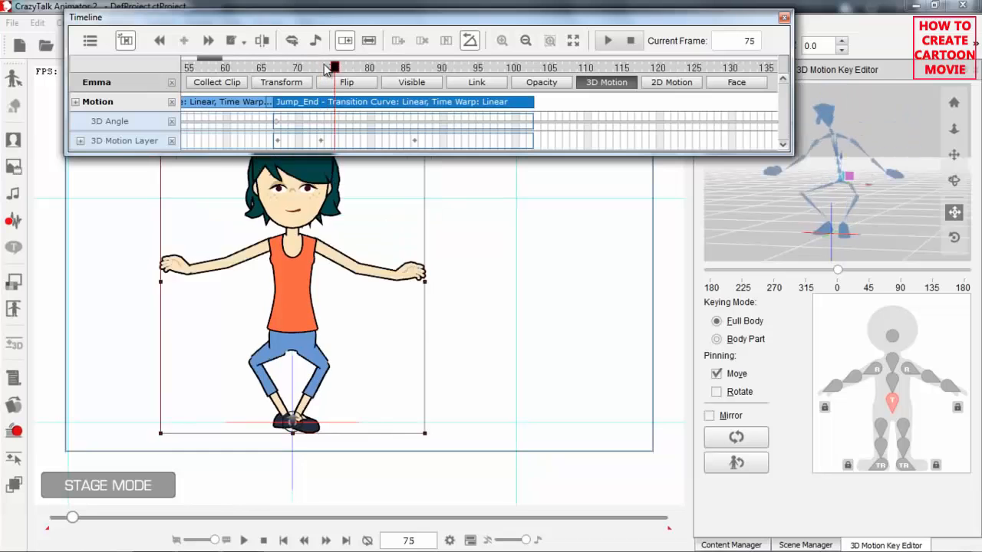
key(Right)
key(Right)
key(Right)
key(Right)
key(Right)
key(Right)
key(Right)
key(Right)
key(Right)
key(Right)
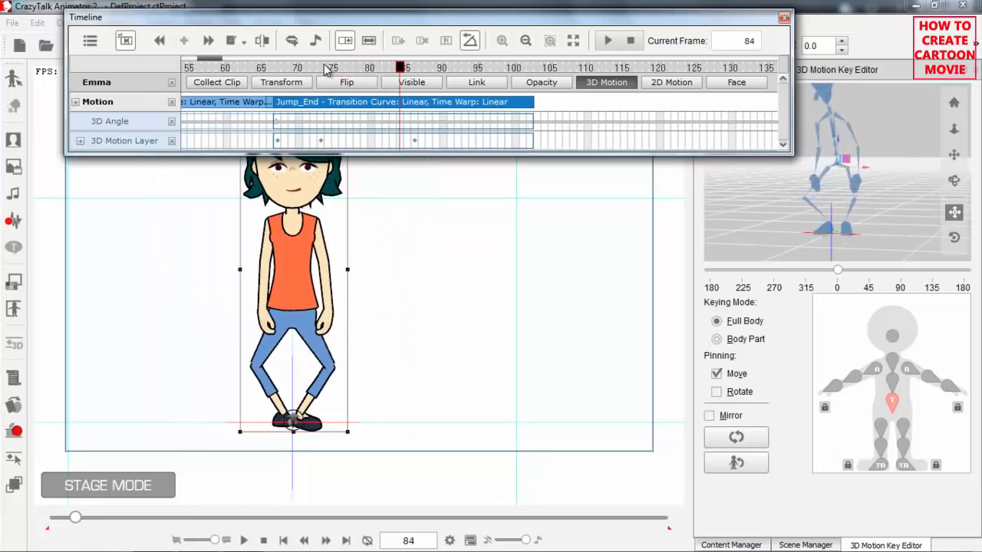
key(Right)
key(Right)
key(Right)
key(Right)
key(Right)
key(Right)
key(Right)
key(Right)
key(Right)
key(Right)
key(Right)
key(Right)
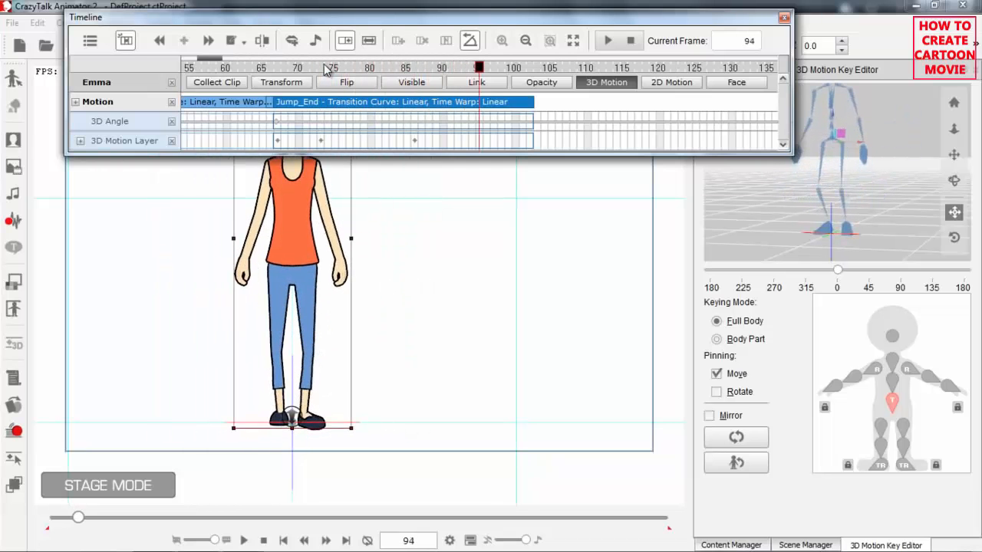
key(Right)
key(Right)
key(Right)
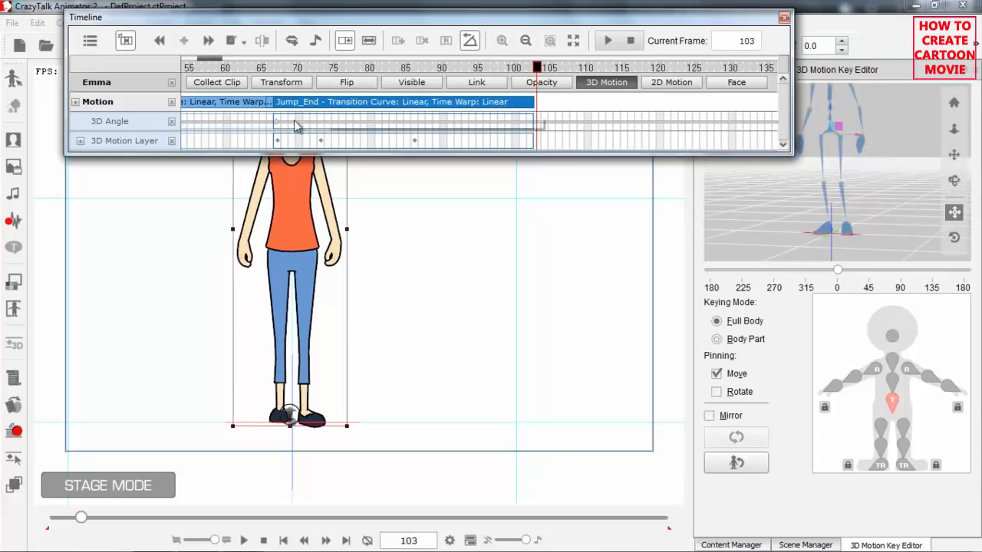
- Close the Timeline and play the combined jump from frame 1 with the whole character in view, then stop playback
click(502, 383)
scroll(426, 221, down, 5)
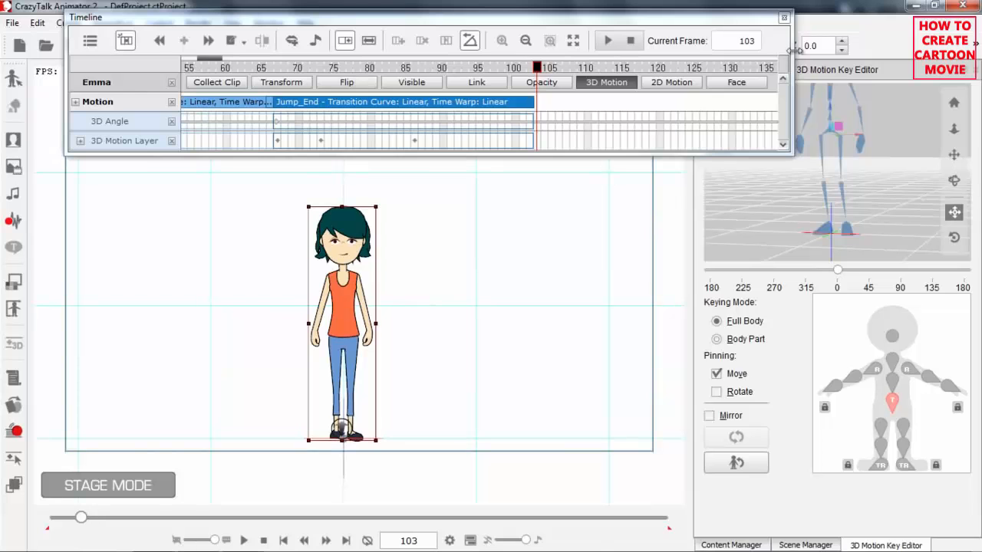
click(784, 18)
click(263, 540)
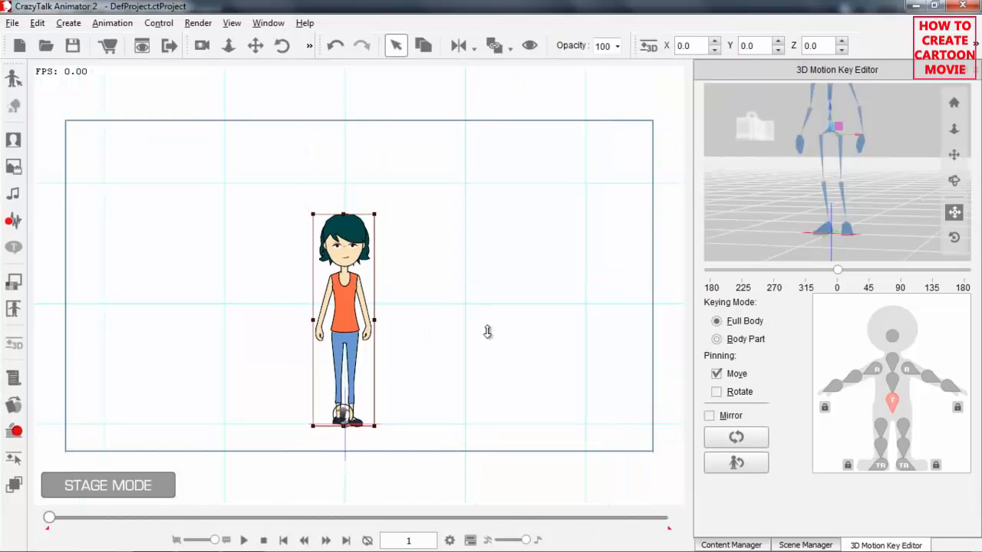
scroll(429, 276, down, 3)
scroll(445, 321, down, 1)
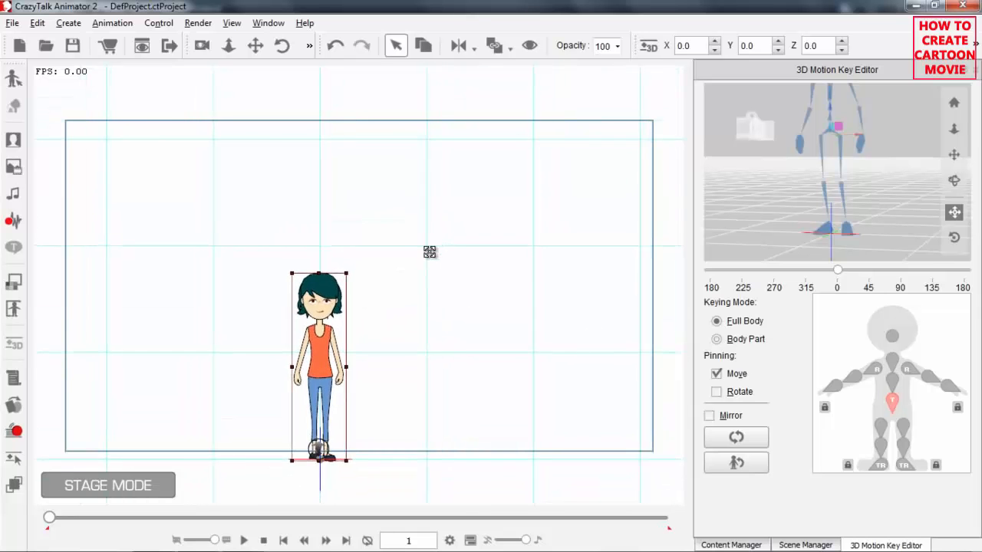
click(244, 540)
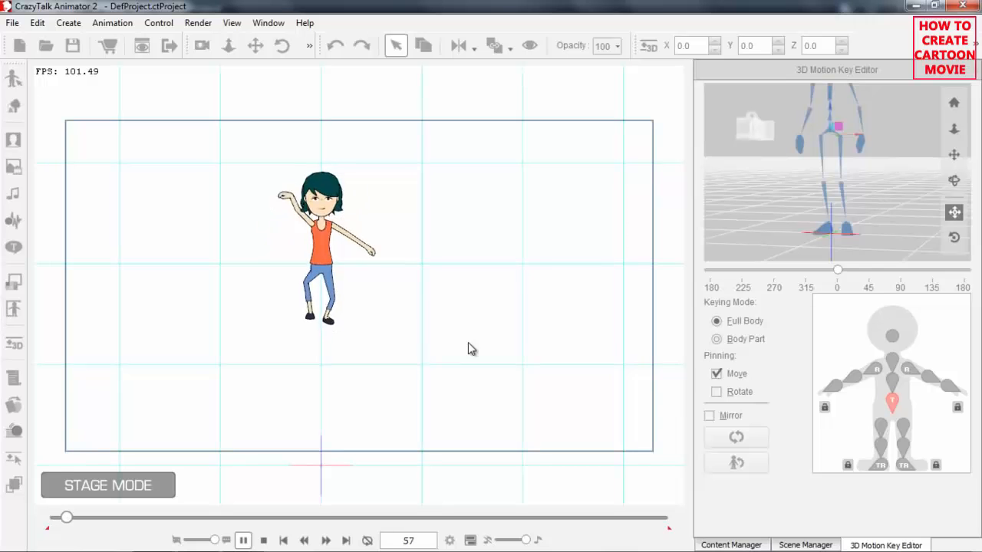
click(263, 540)
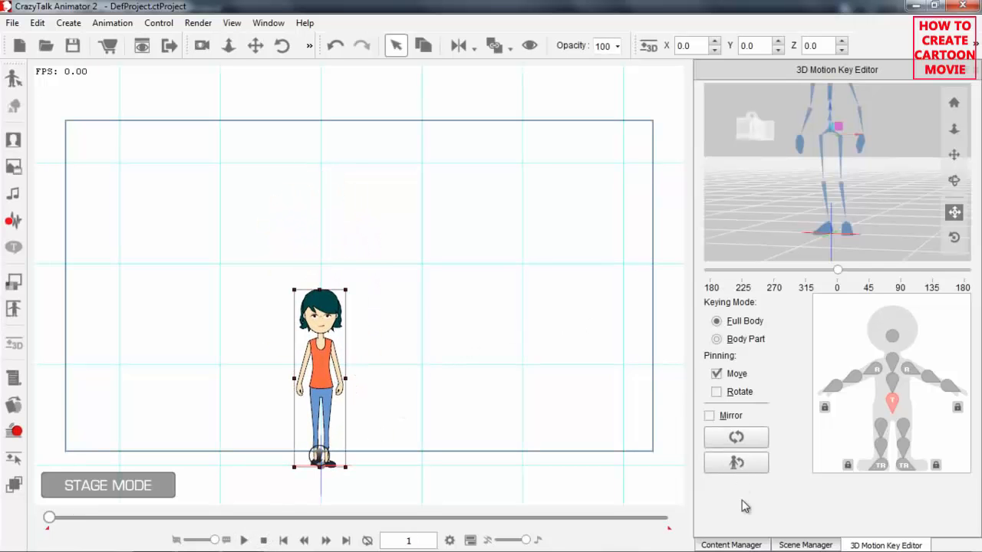
- Load the Gym scene from the scenes and props subfolder of the Scene templates
click(744, 544)
click(702, 369)
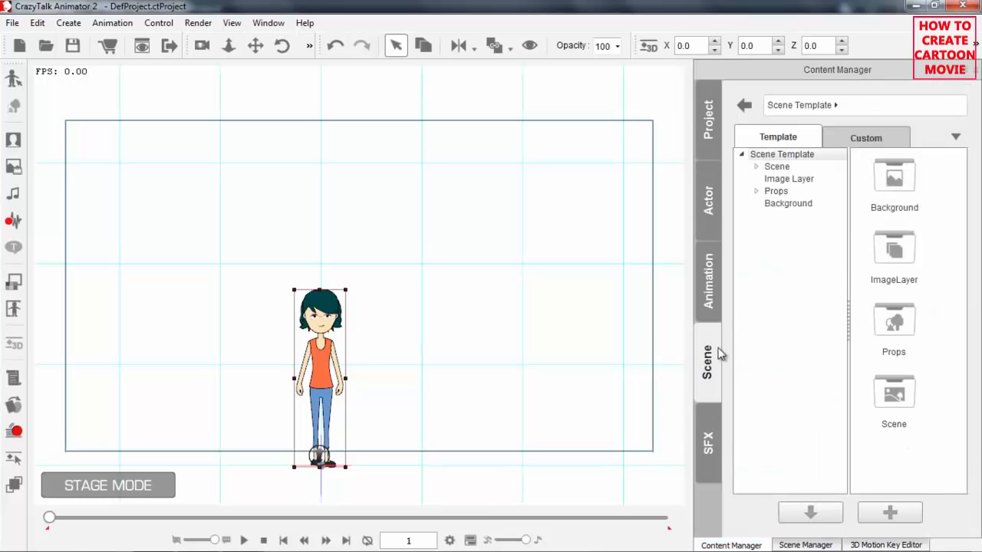
click(760, 168)
click(758, 168)
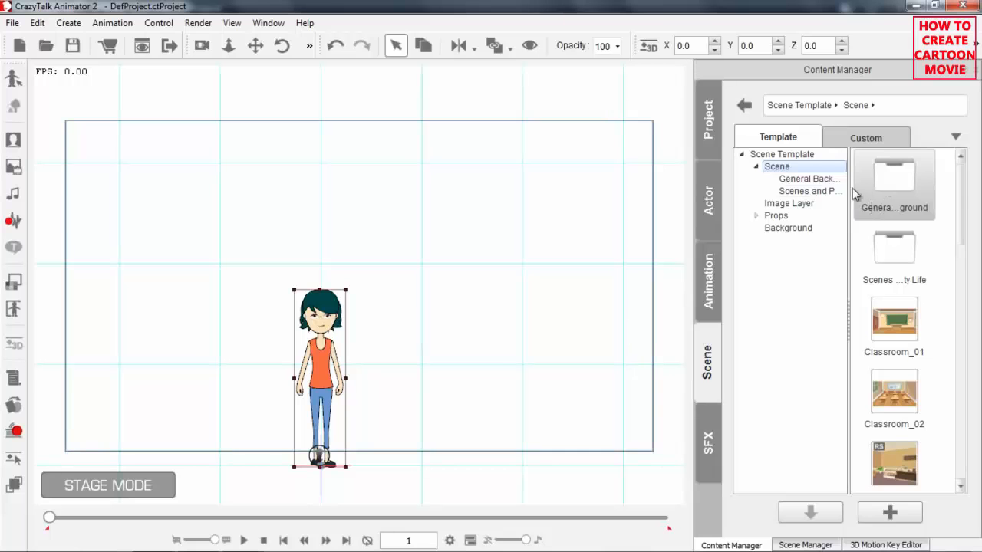
click(829, 191)
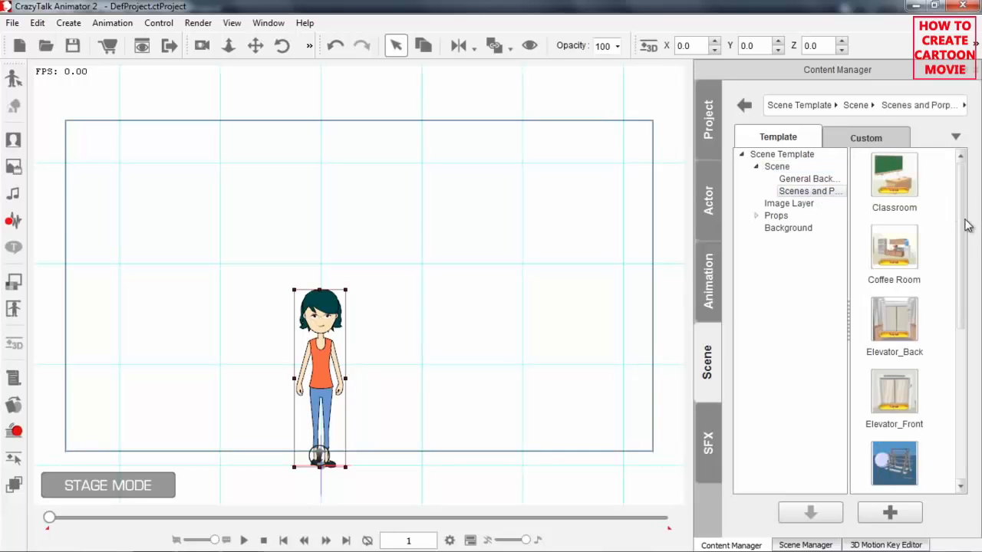
drag(963, 227, 962, 316)
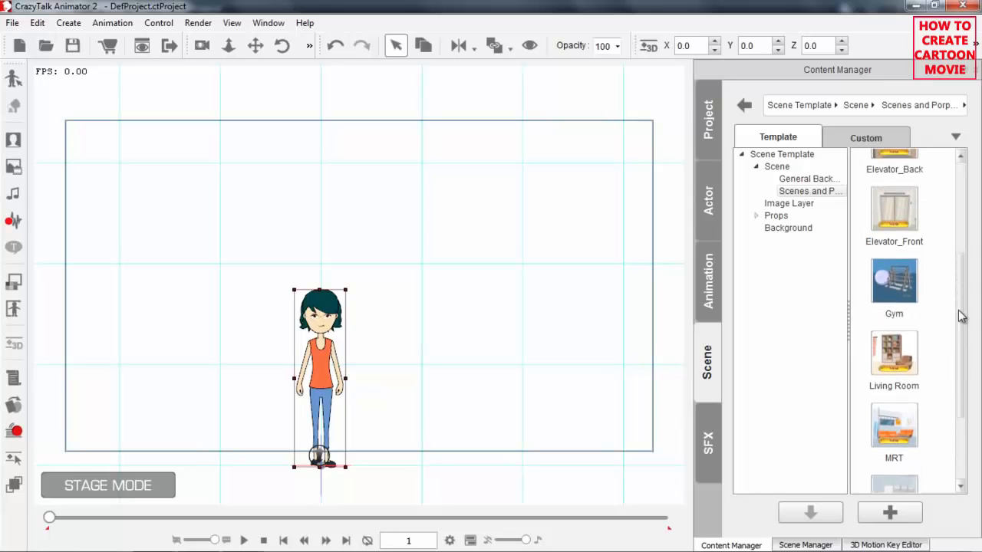
double_click(893, 278)
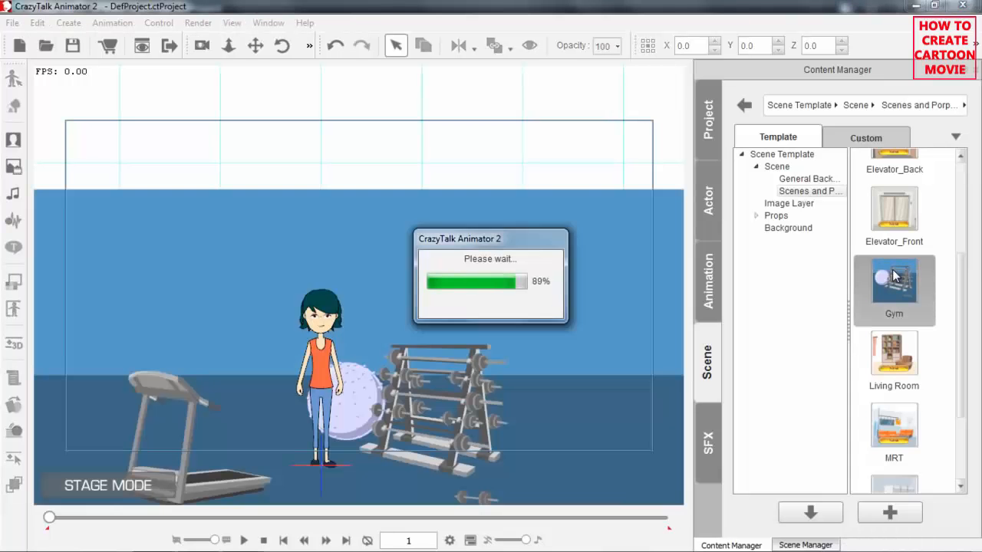
- Move Emma down onto the gym floor in front of the exercise ball, to about X -1.4 and Y -128.1
drag(470, 331, 487, 181)
click(335, 198)
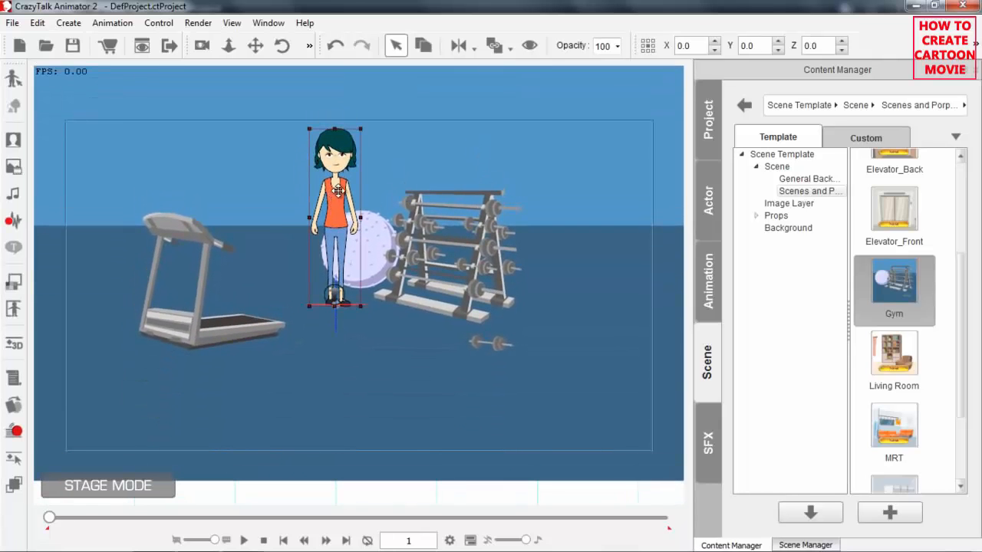
drag(342, 220, 353, 274)
drag(343, 313, 331, 330)
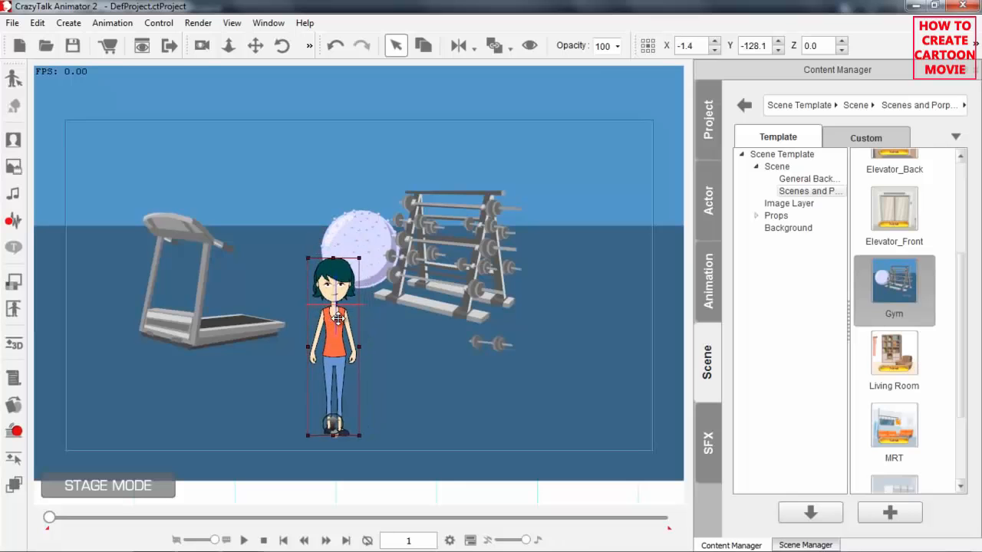
- Turn on camera recording and frame the gym equipment and Emma's whole body at frame 1
click(201, 46)
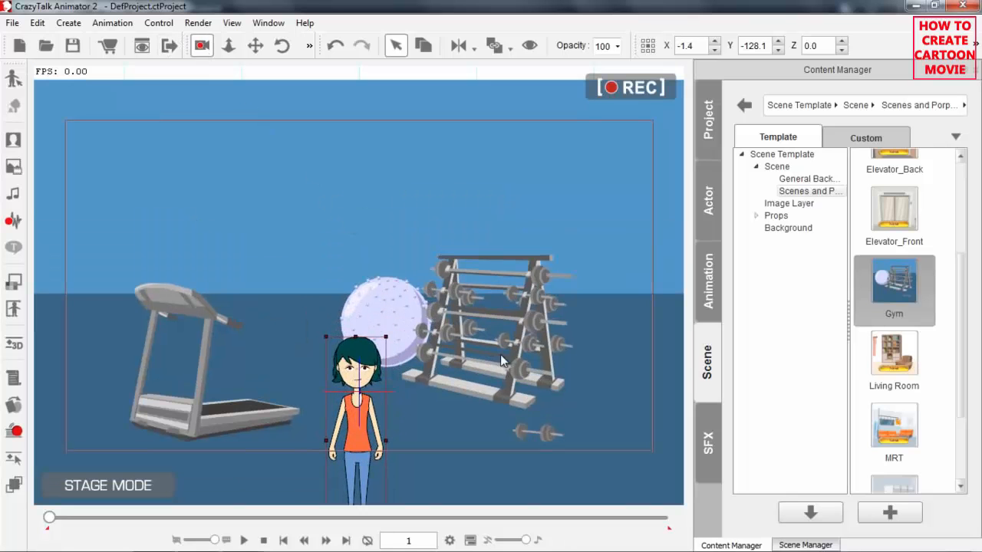
drag(506, 377, 511, 268)
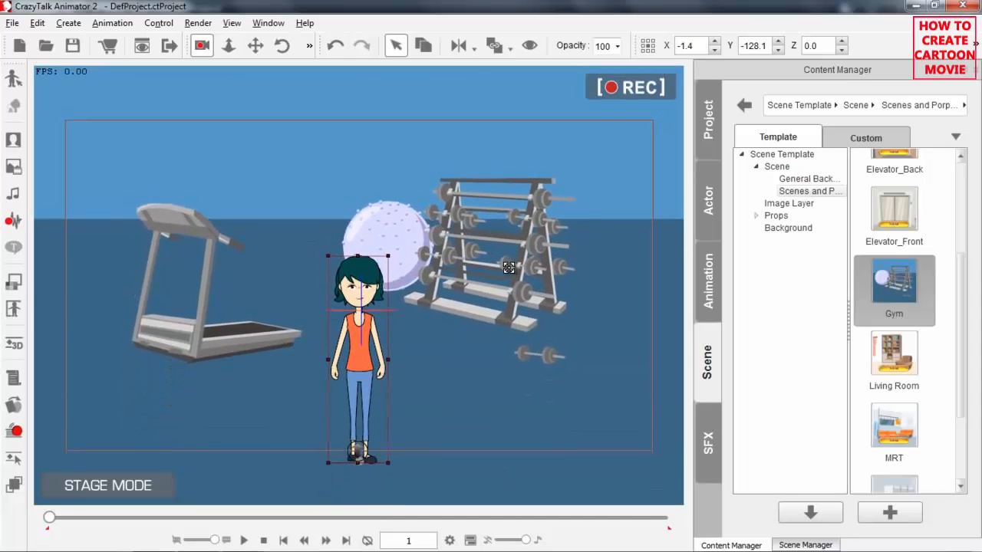
drag(500, 175, 512, 288)
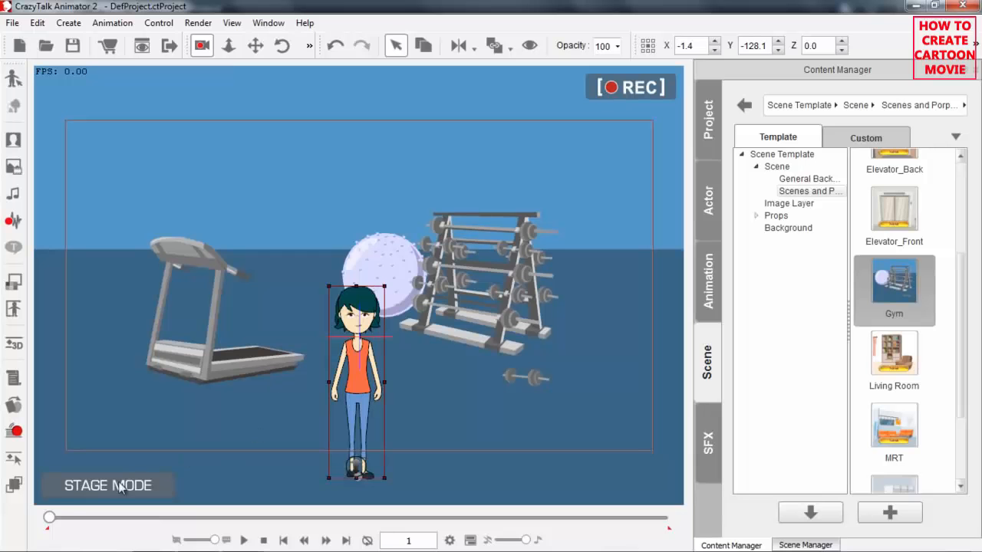
- At frame 34, move the camera in close on Emma in mid-jump in front of the exercise ball
drag(51, 519, 55, 524)
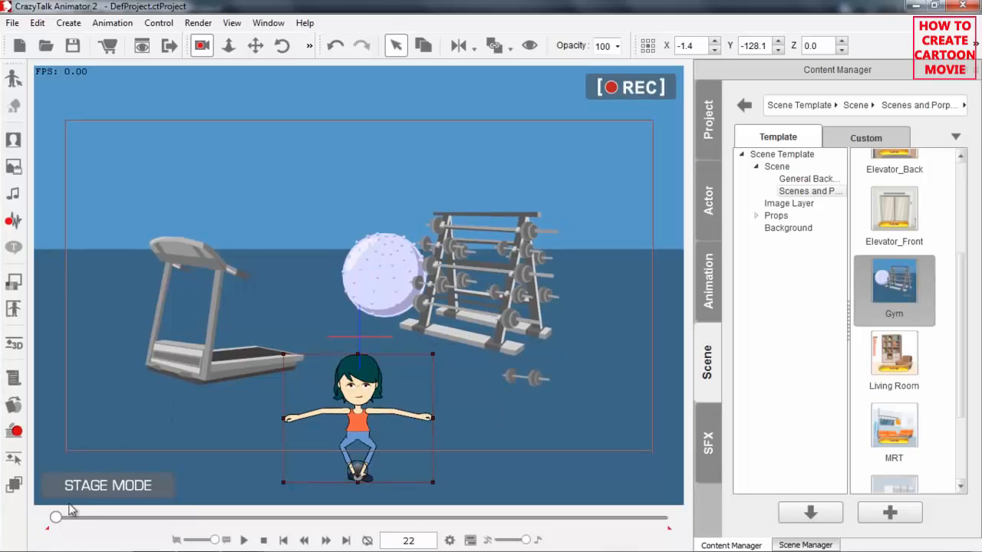
drag(55, 518, 60, 520)
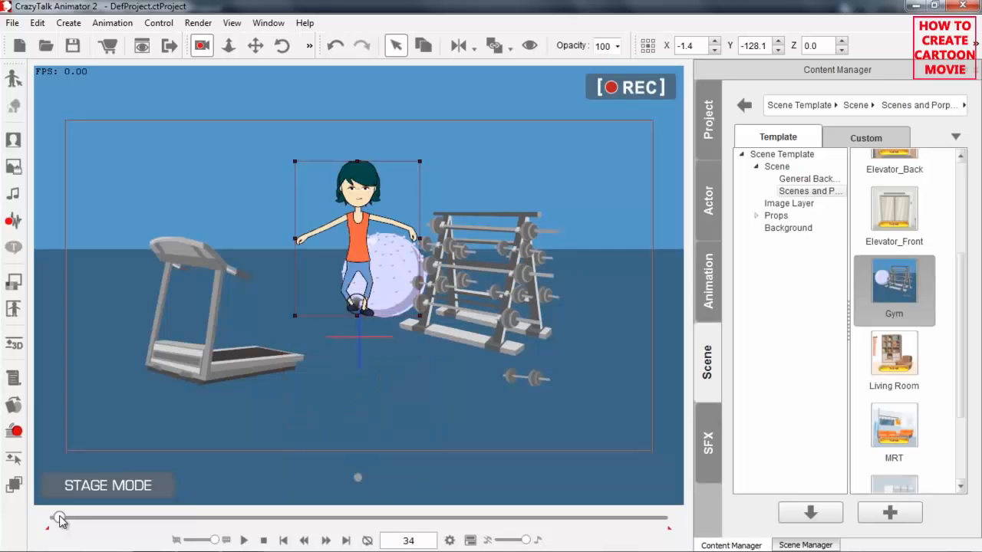
scroll(449, 406, up, 5)
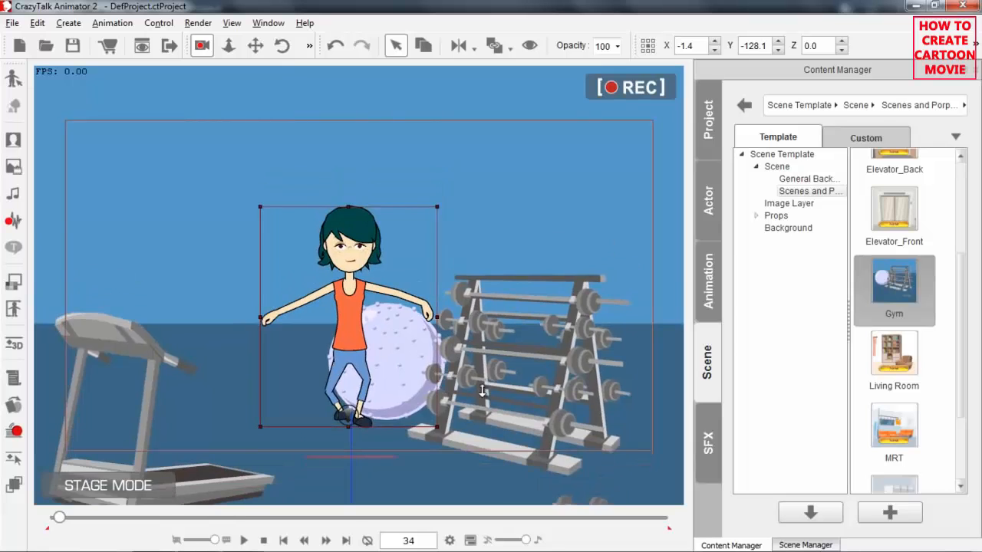
scroll(522, 371, up, 4)
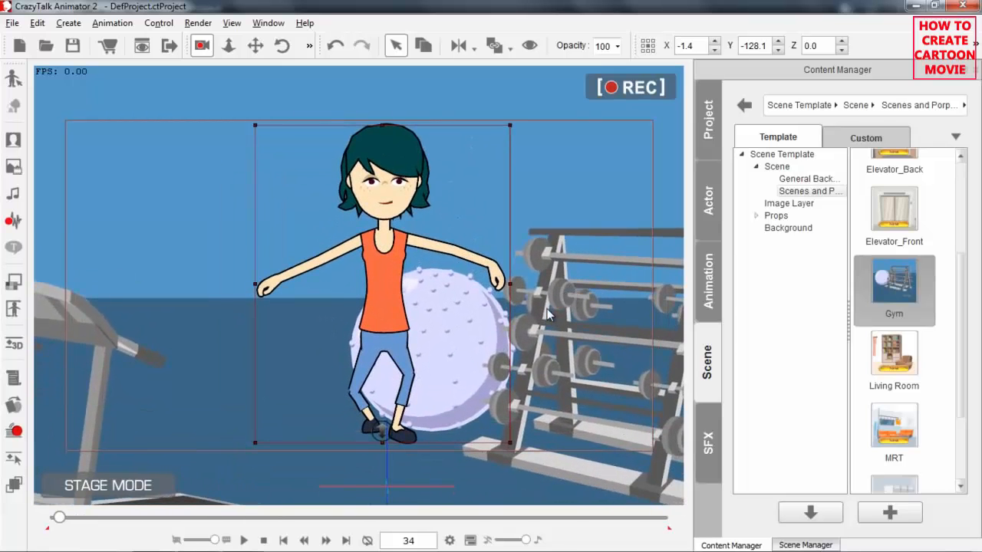
- Go through the landing to frame 105 and move the camera down so Emma's whole body is in the frame
click(244, 540)
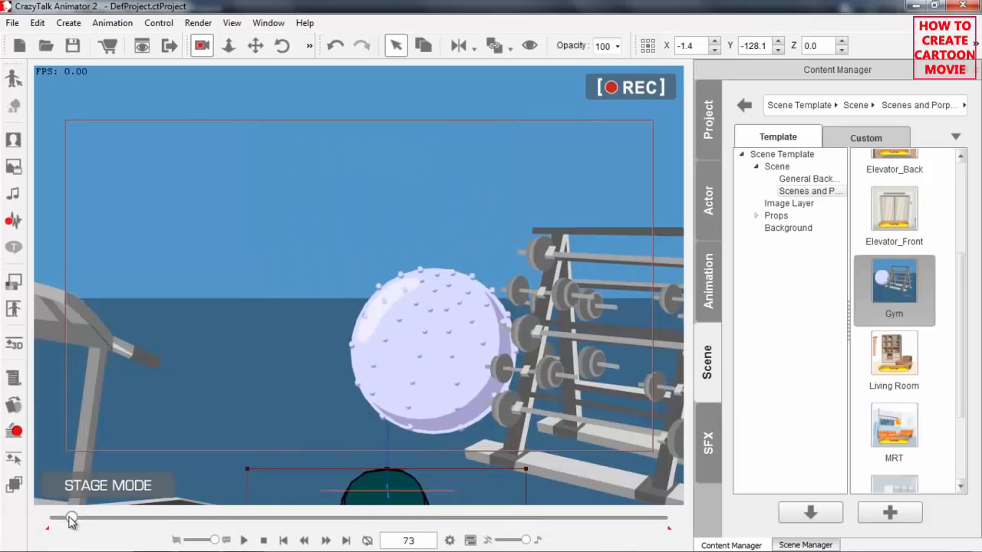
drag(71, 521, 69, 520)
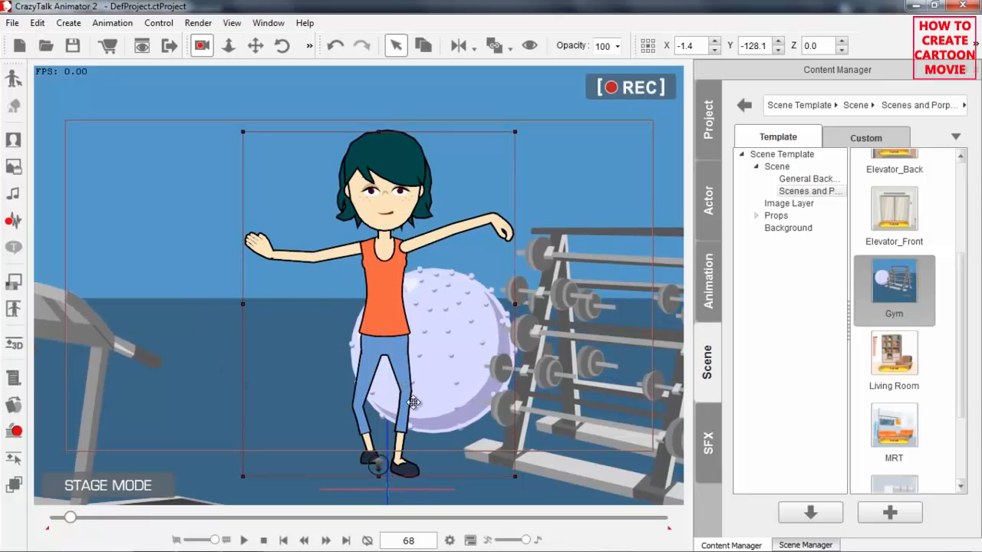
drag(71, 518, 84, 518)
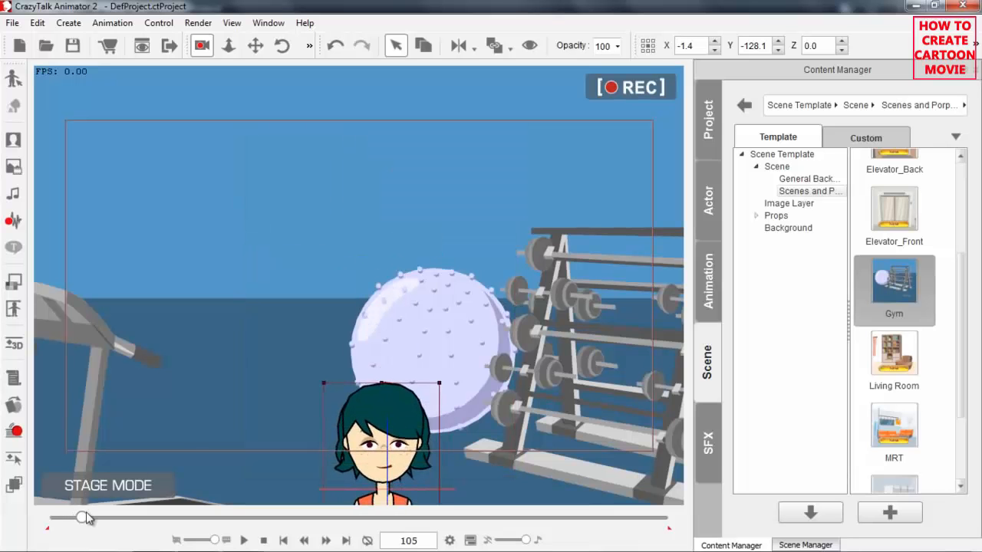
drag(212, 382, 245, 327)
- Return to frame 1, play the jump with the camera moves, and stop after the landing
click(263, 541)
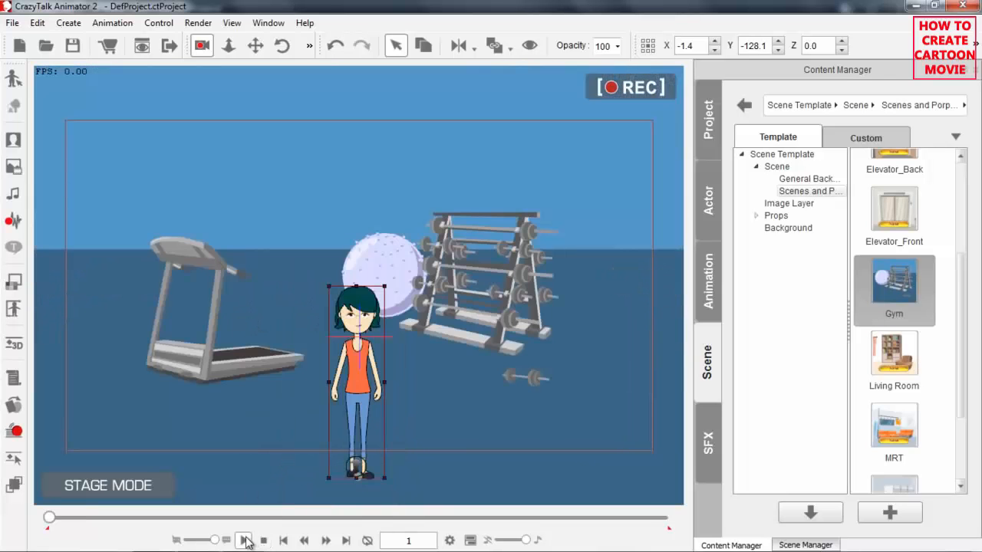
click(243, 541)
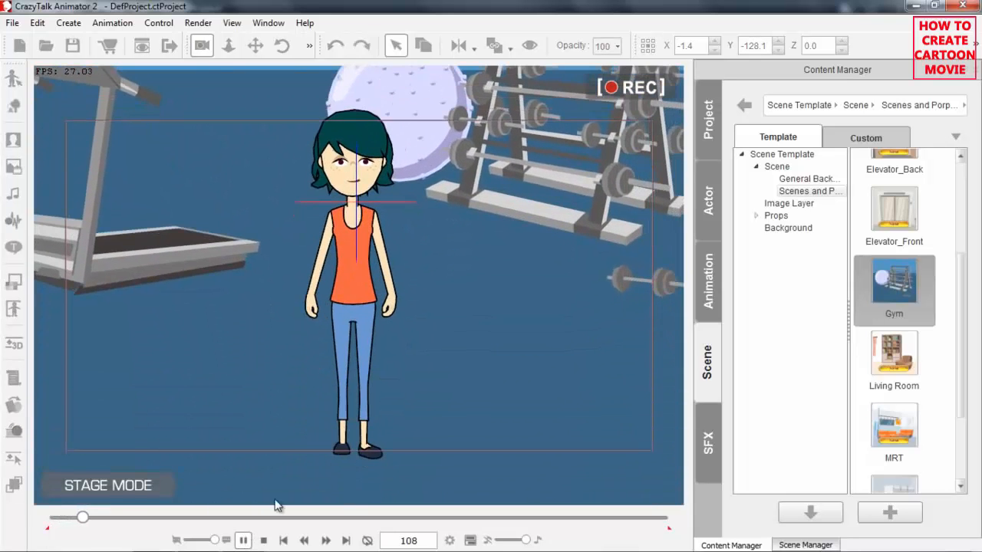
click(263, 541)
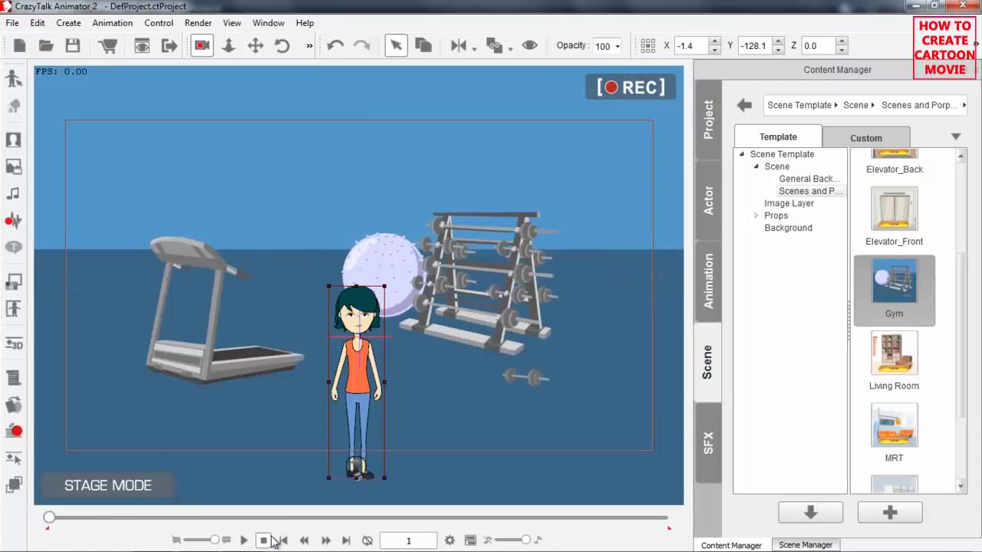
- Try Emma at an angled 3D view and play the jump with the camera moves, then stop playback
click(365, 360)
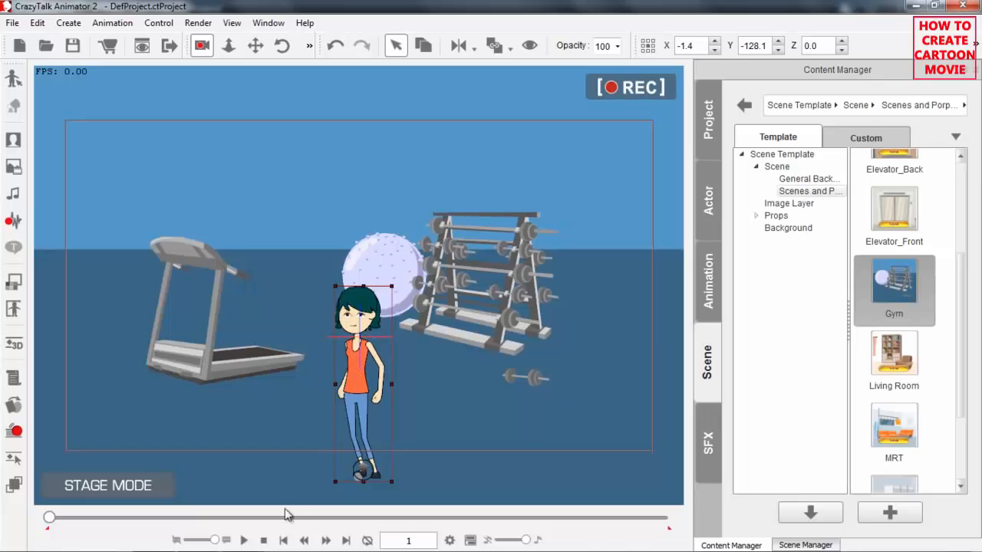
click(244, 540)
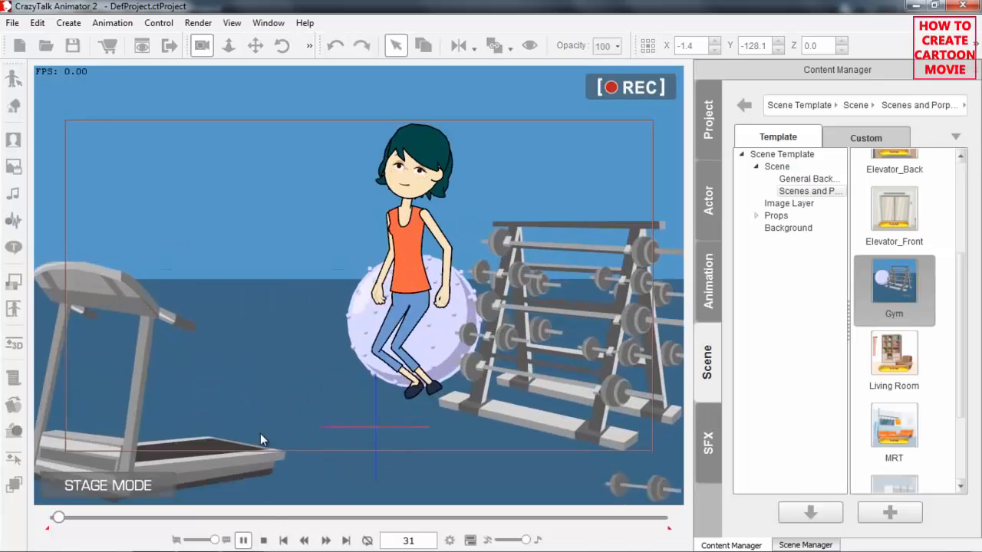
click(263, 540)
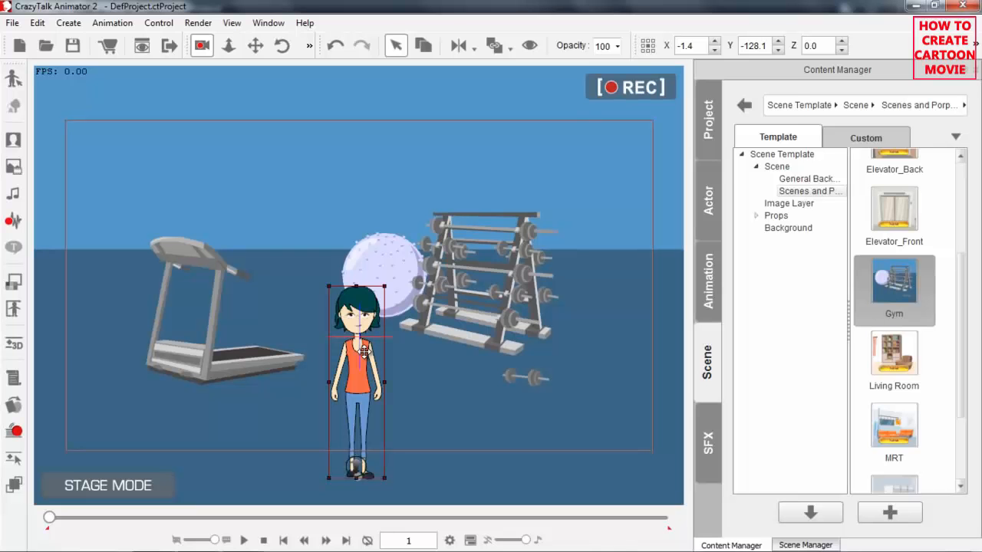
- Open the Timeline and mark Emma's Collect Clip range across the Jump_Start, Jump_Loop and Jump_End clips
key(F3)
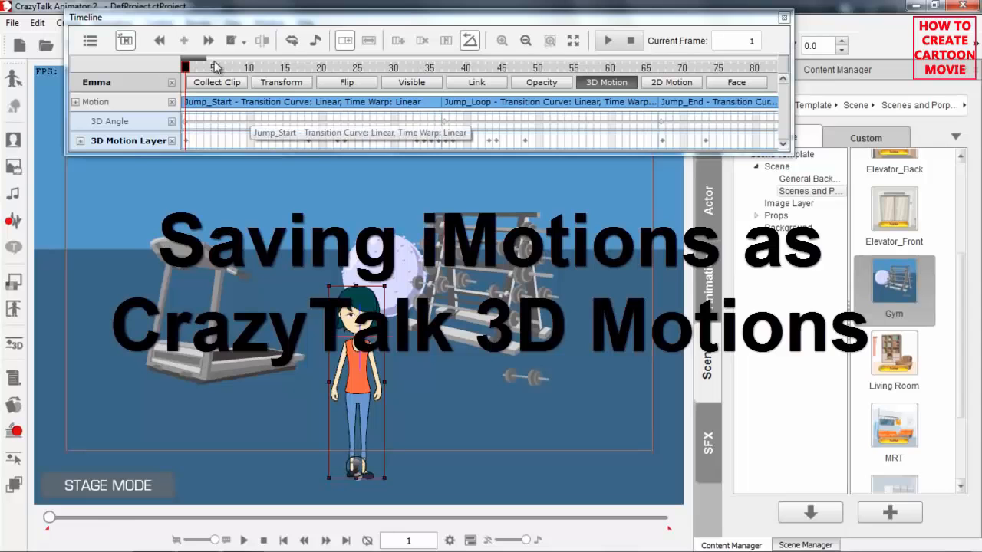
mouse_move(205, 57)
mouse_down()
mouse_move(222, 58)
mouse_move(209, 57)
mouse_up()
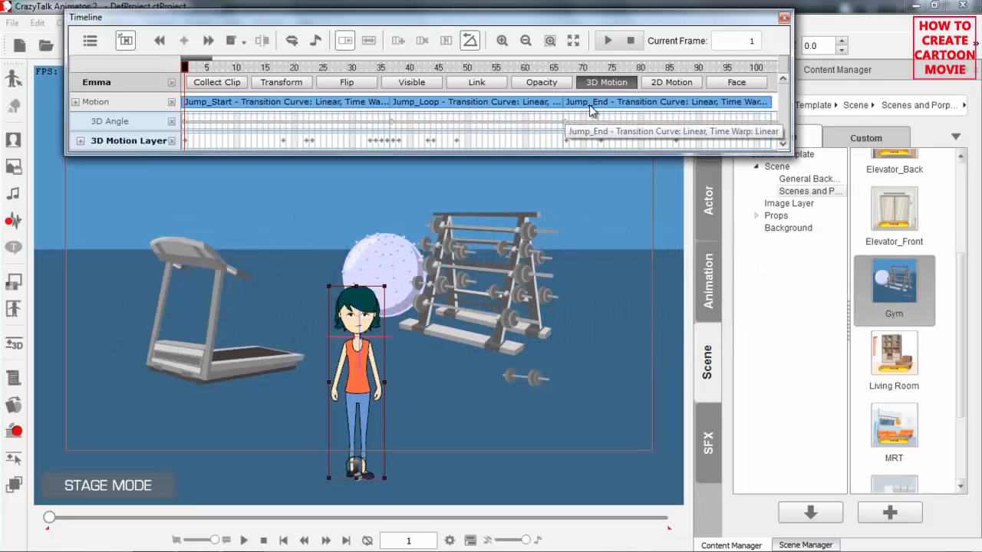
click(219, 82)
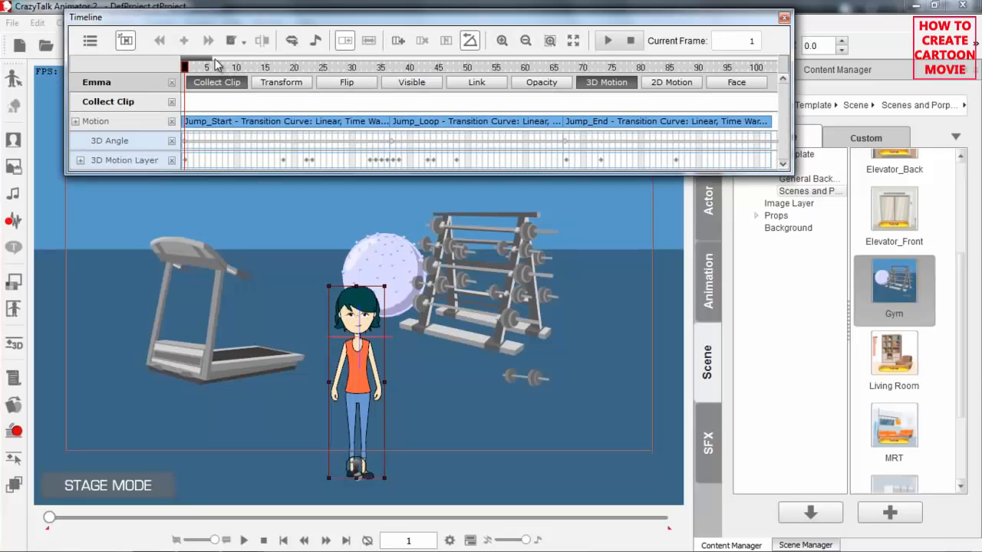
scroll(215, 65, down, 1)
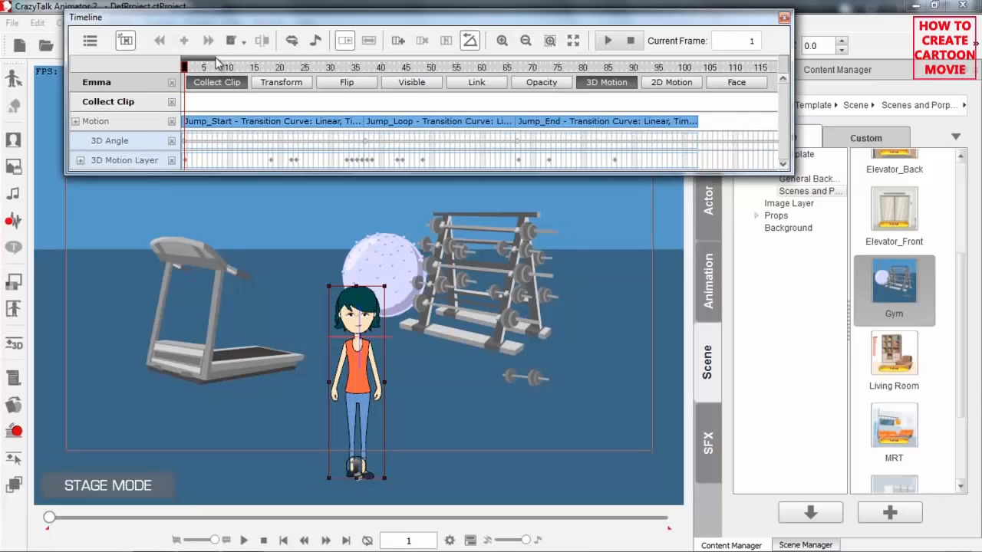
click(699, 108)
drag(230, 108, 167, 104)
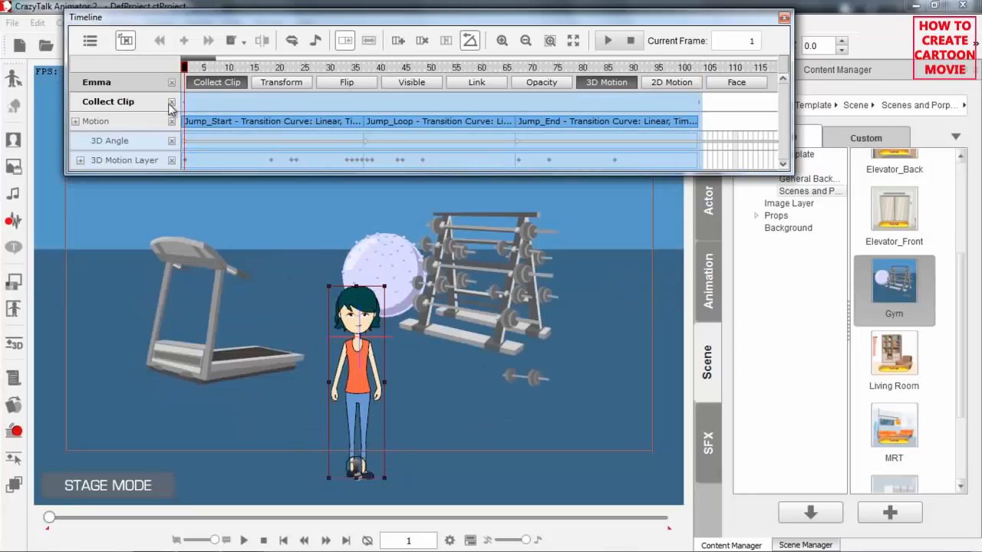
- Export the collected range as a 3D motion named "super jump" in the custom Motion folder
right_click(242, 96)
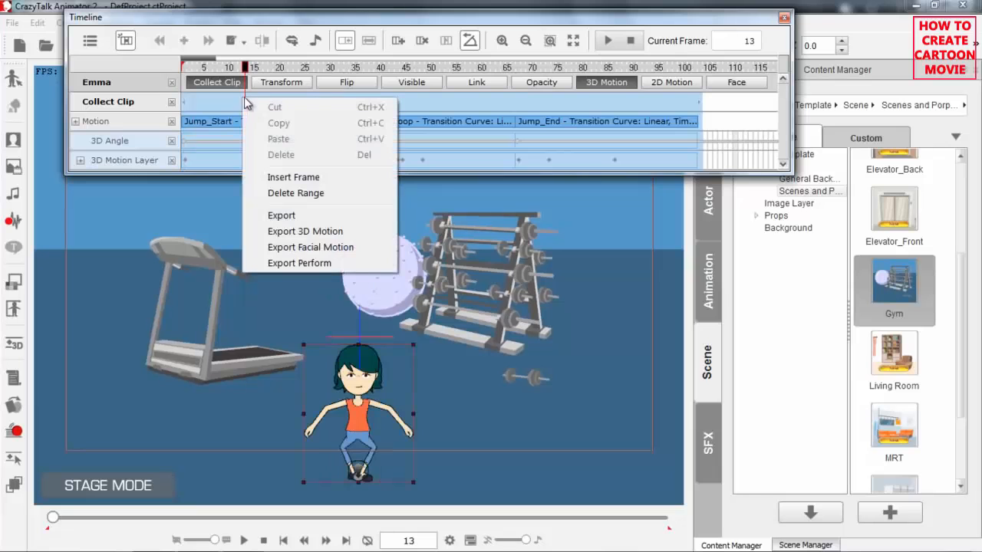
click(317, 232)
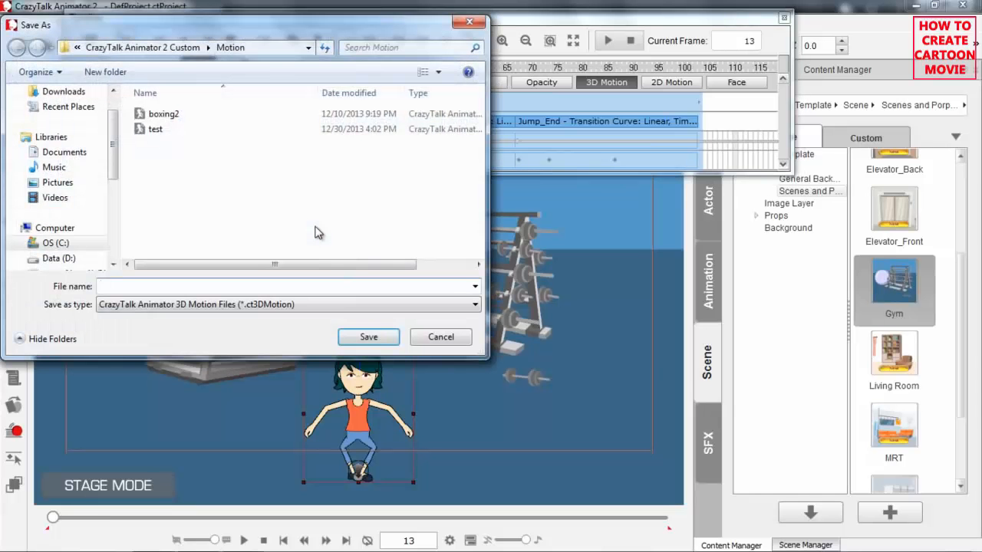
text(super jump)
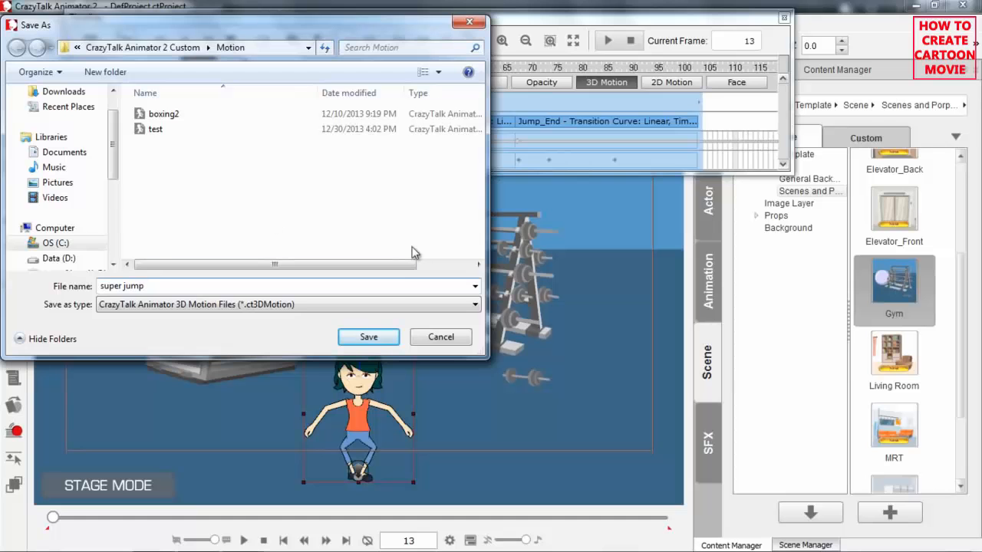
click(381, 335)
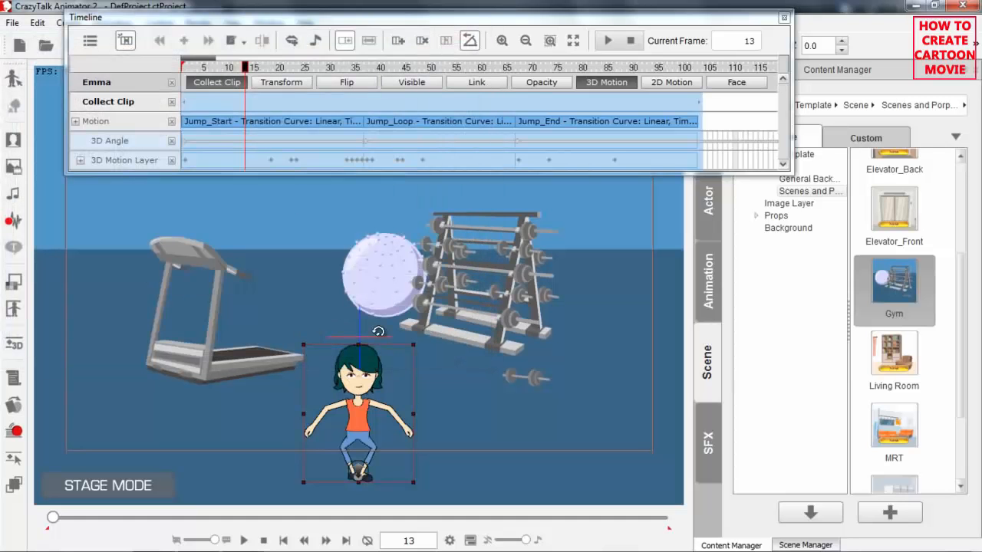
drag(507, 365, 308, 319)
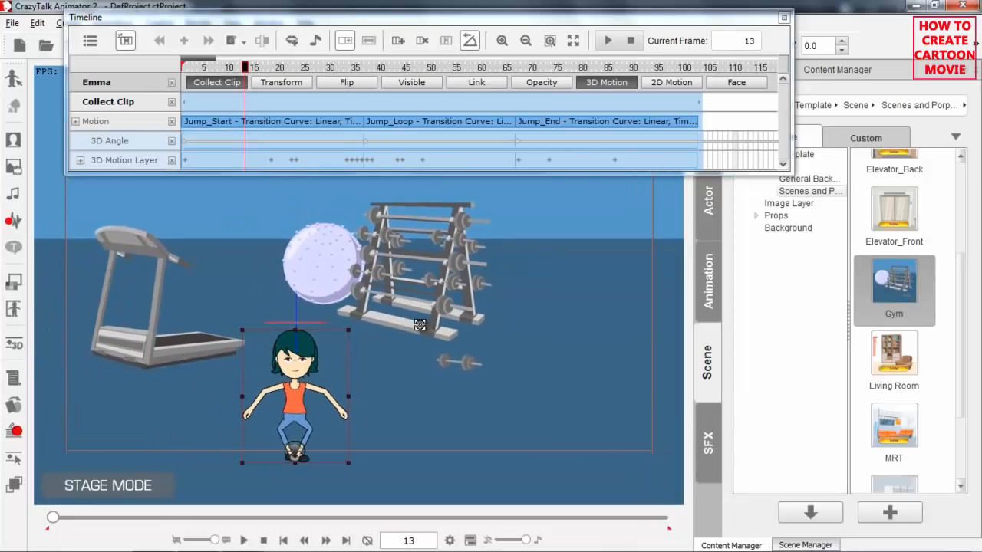
drag(293, 376, 202, 361)
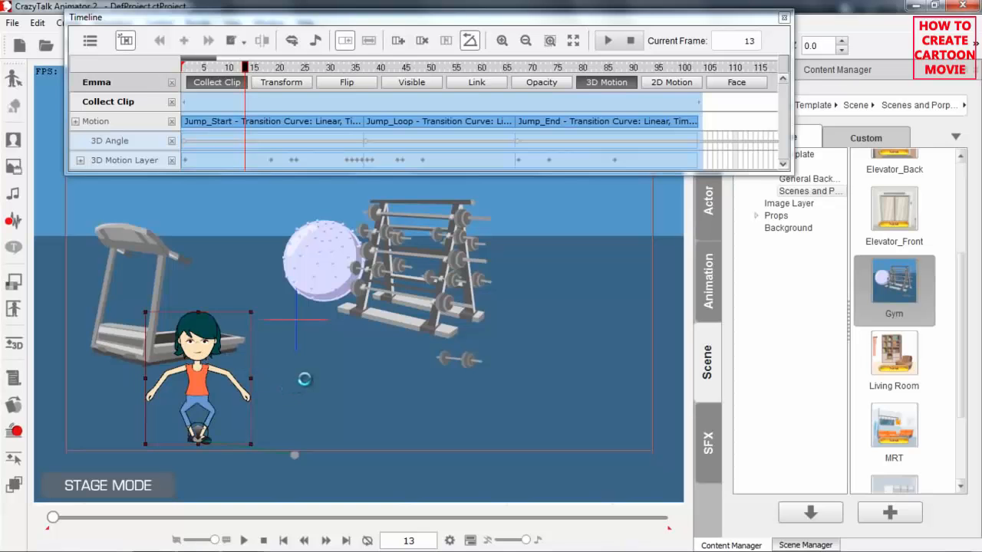
click(263, 540)
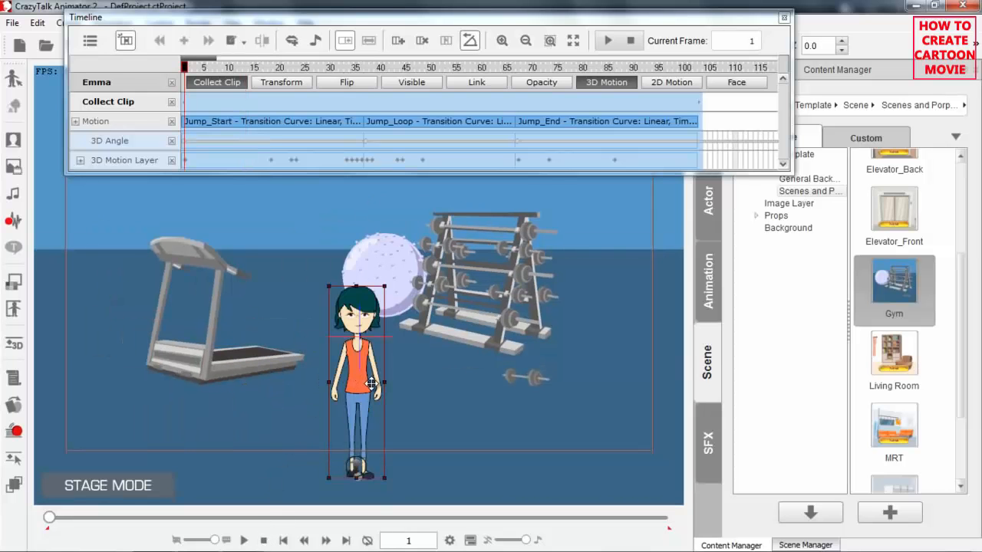
- Move Emma in front of the treadmill at frame 1 and place the Saul character beside her on the gym floor
drag(338, 387, 194, 381)
click(707, 205)
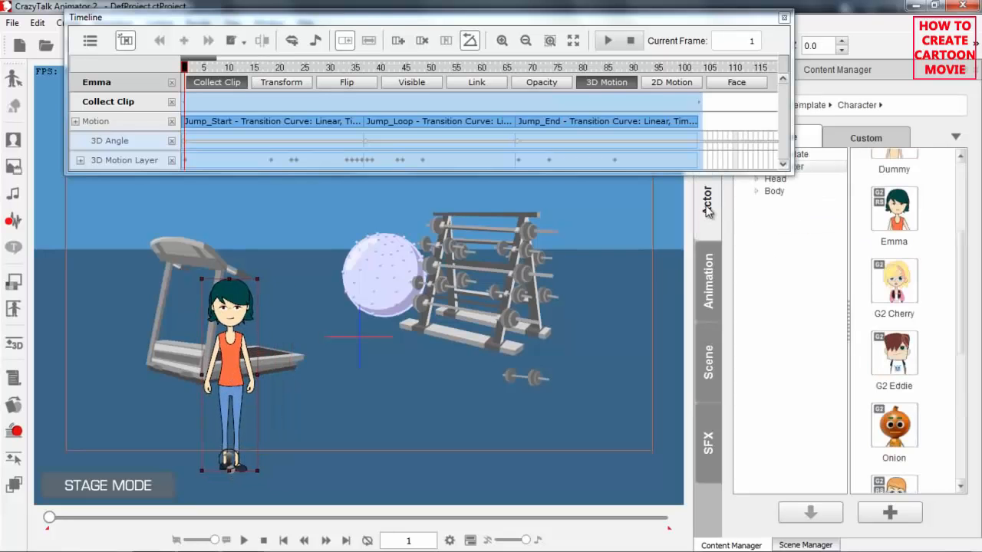
drag(963, 261, 958, 374)
drag(897, 270, 408, 410)
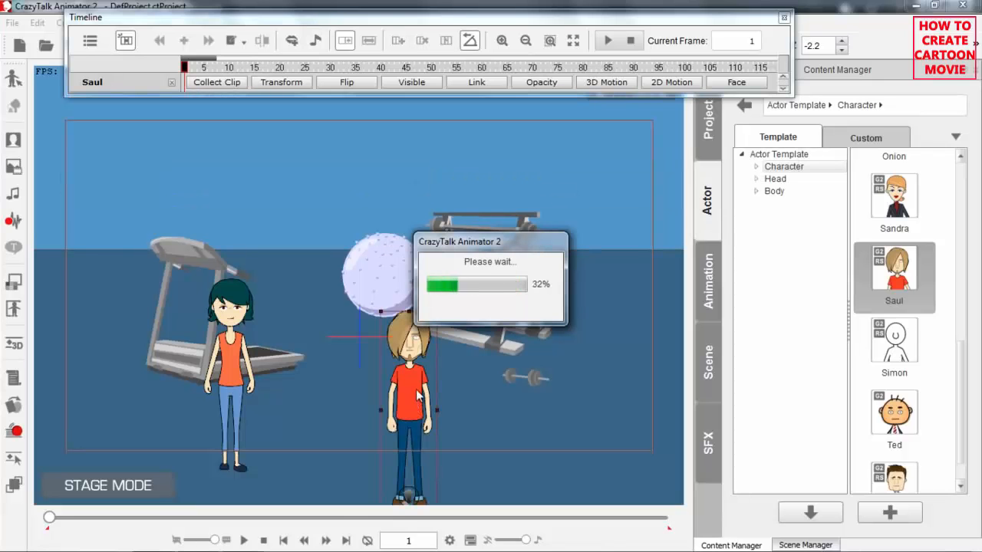
drag(412, 399, 382, 352)
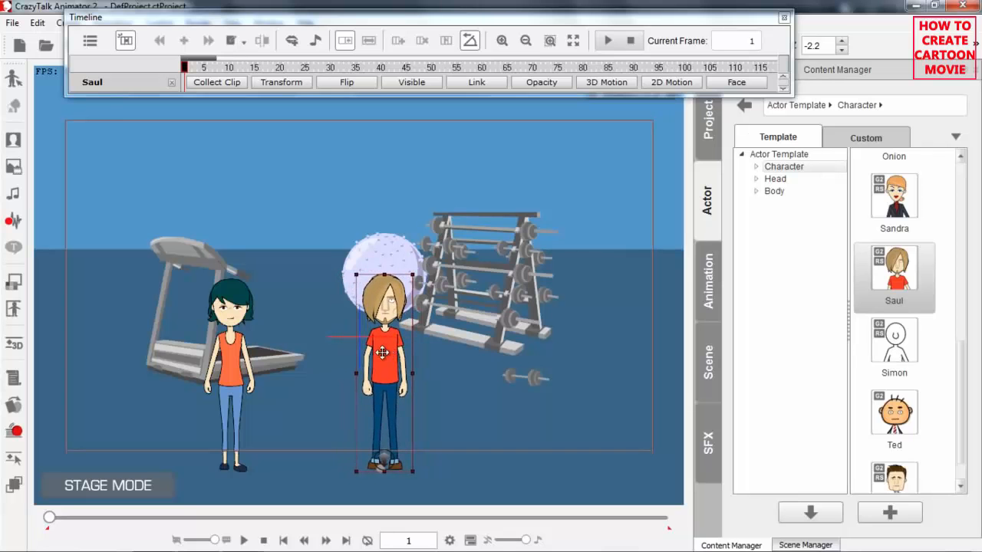
drag(310, 395, 359, 395)
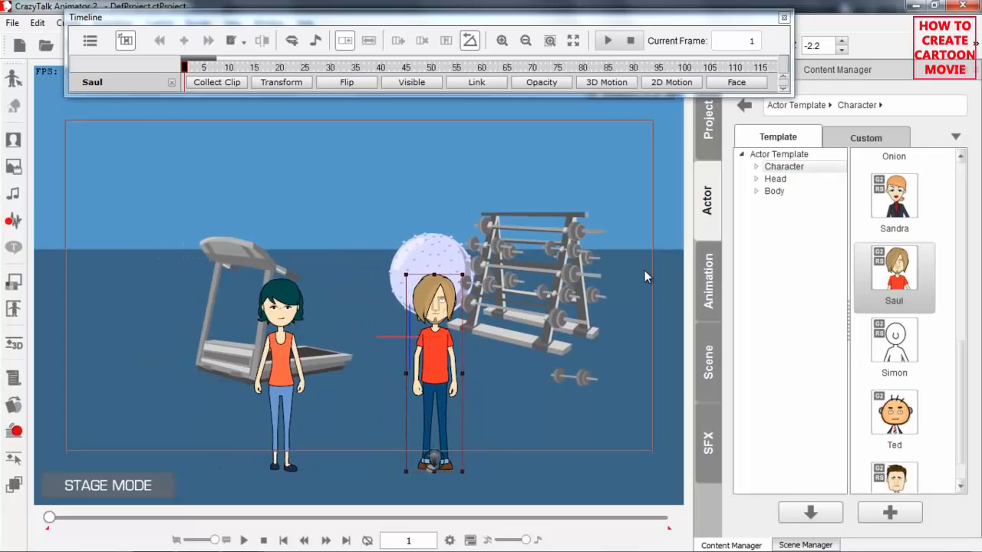
- Apply the "super jump" motion from the custom Motion library to Saul
click(707, 280)
click(861, 140)
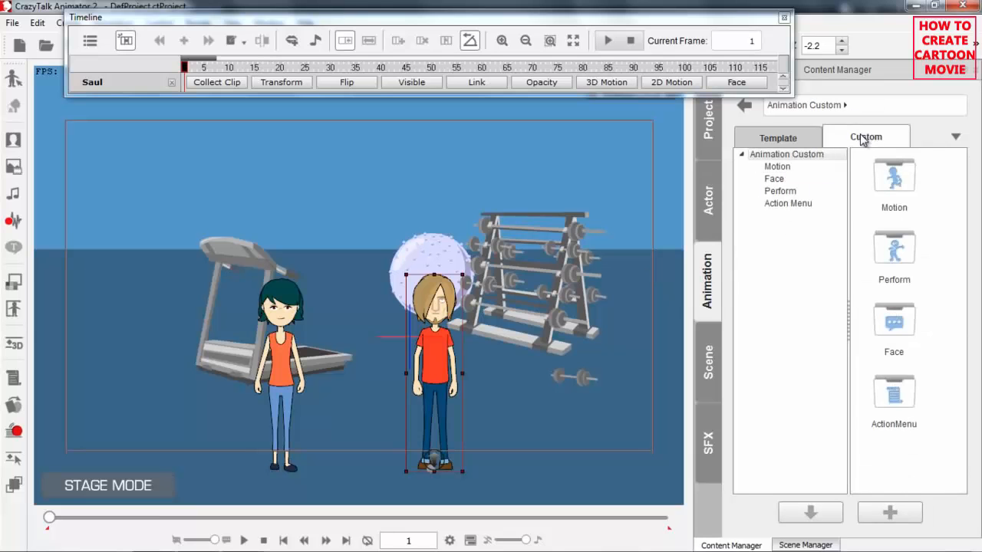
double_click(889, 186)
drag(888, 187, 433, 346)
- Play Emma's and Saul's jumps together, stop playback, and close the Timeline
key(space)
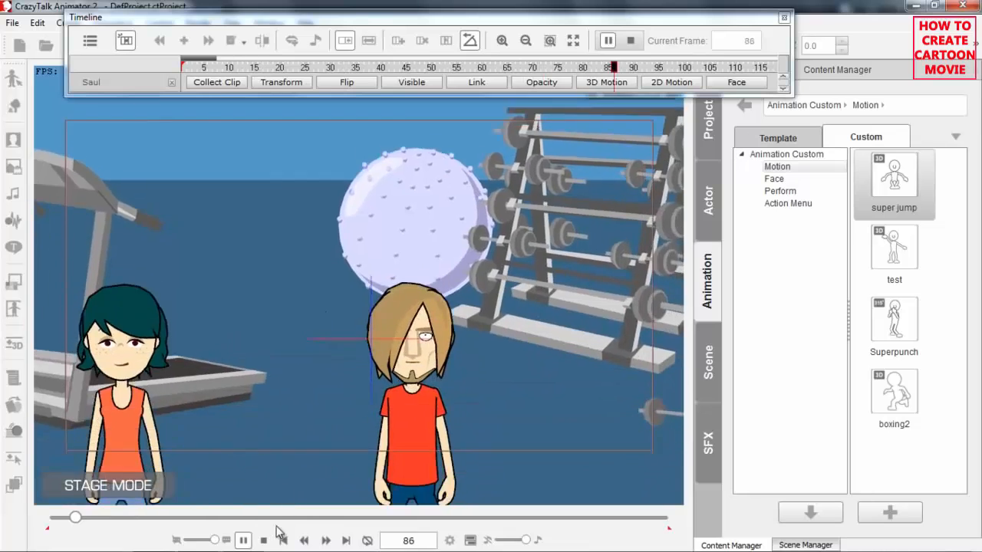
click(630, 40)
click(783, 18)
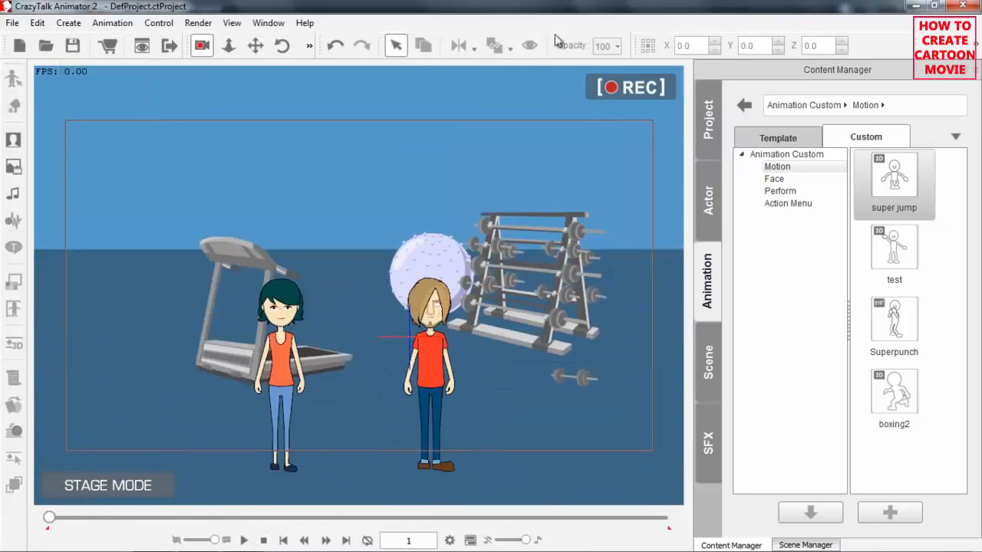
- Turn off camera record mode, then play both characters' jumps on the stage and stop playback
click(208, 46)
drag(367, 294, 454, 316)
scroll(454, 316, up, 3)
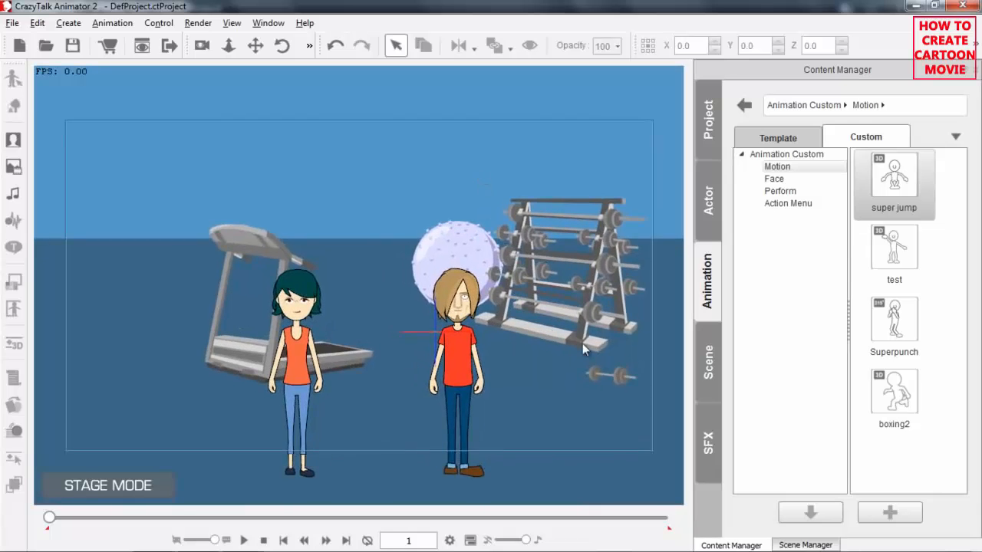
drag(582, 342, 556, 308)
click(244, 540)
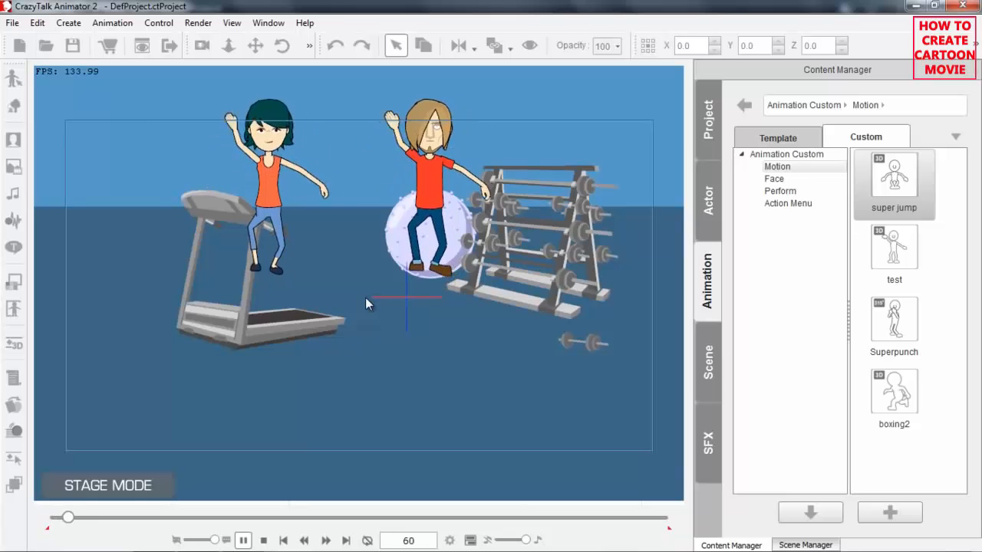
click(263, 540)
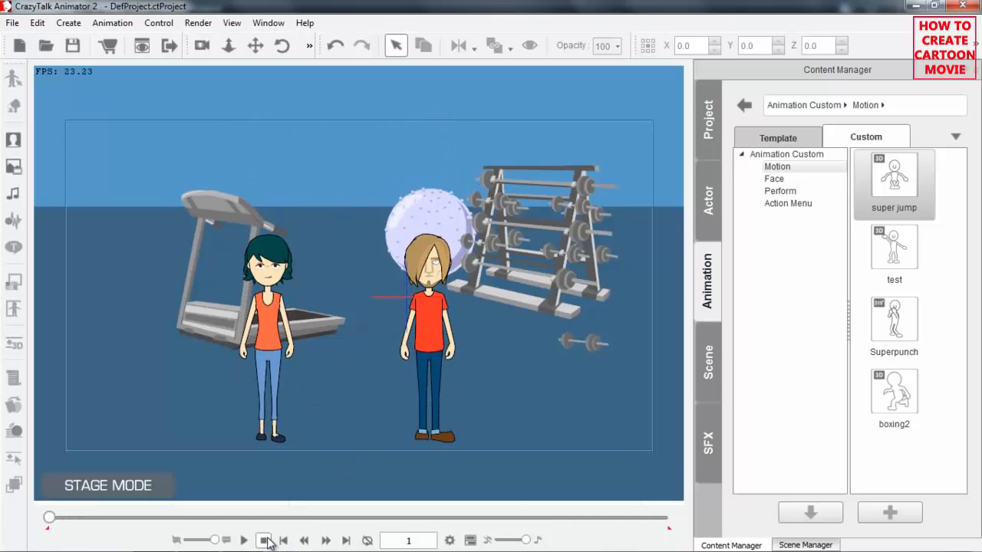
- Show the 3D Motion tracks of Saul and Emma in the Timeline and compare their motion clips, checking the pose at frame 50
click(427, 329)
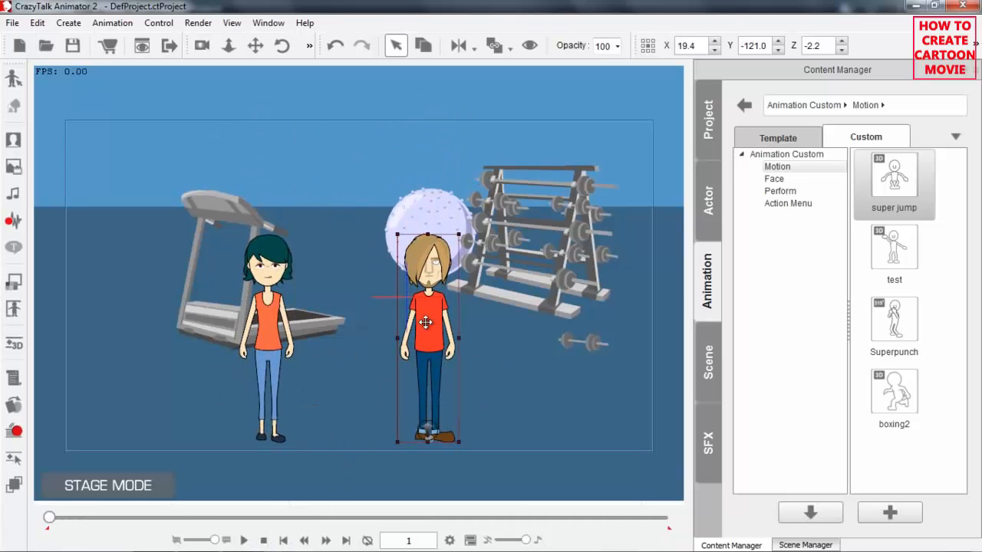
key(F3)
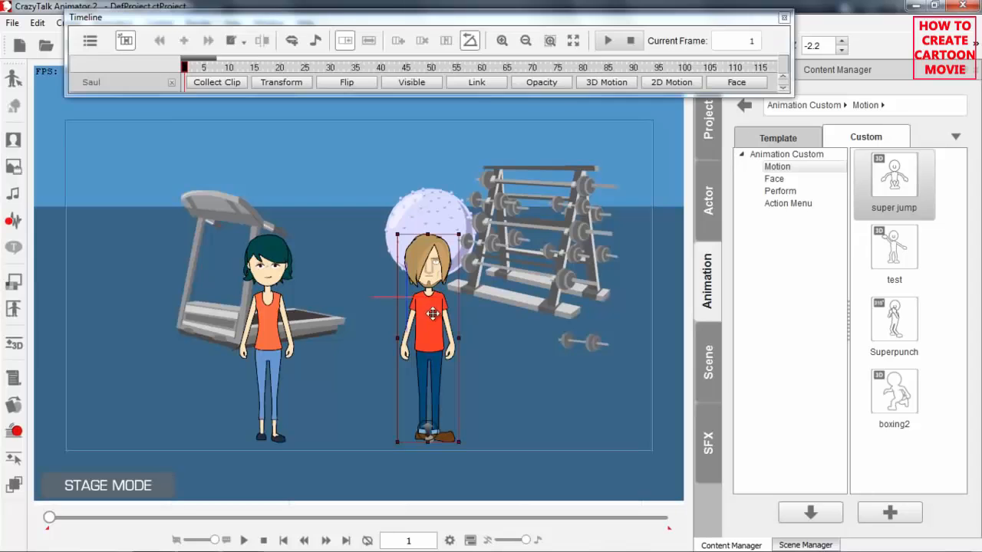
click(609, 86)
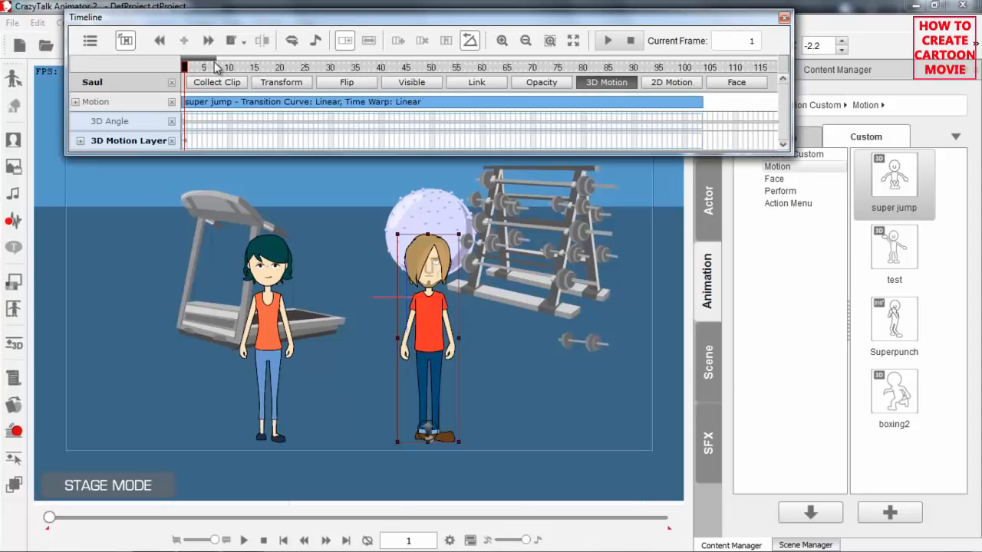
click(266, 320)
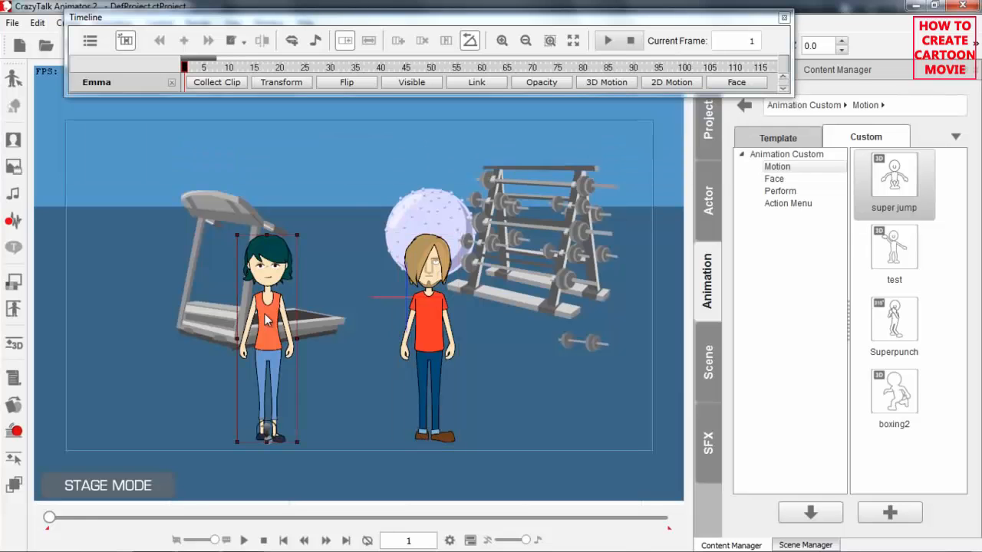
click(591, 83)
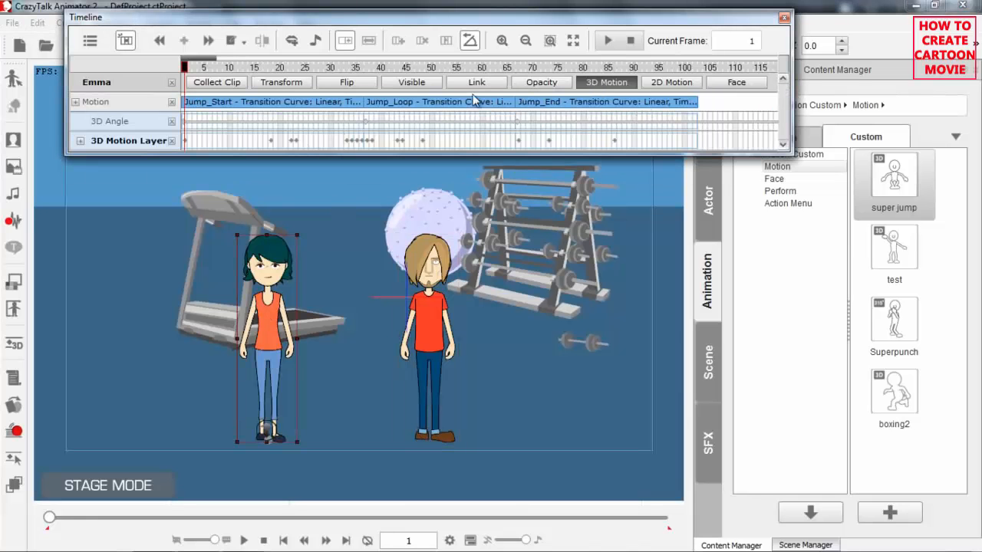
click(432, 66)
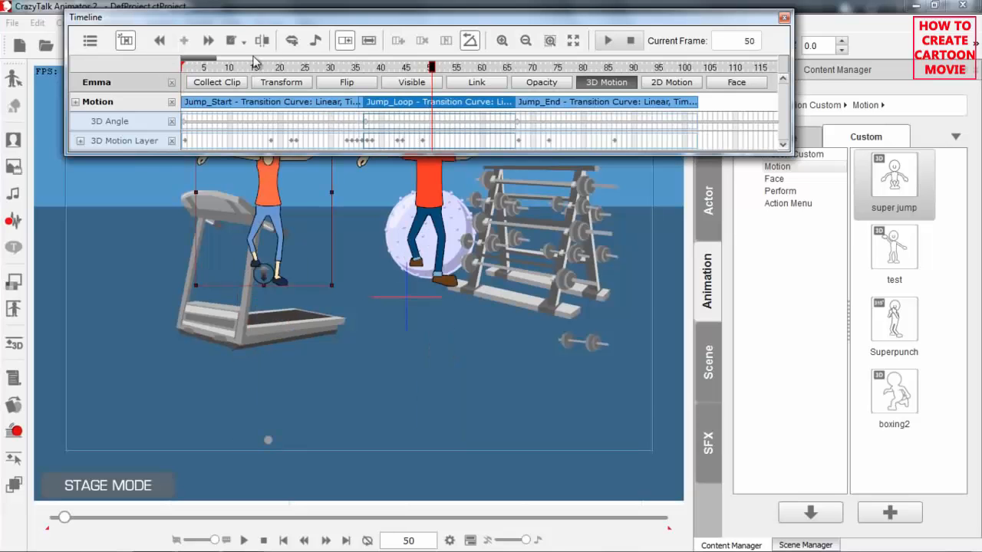
click(435, 186)
drag(432, 67, 150, 66)
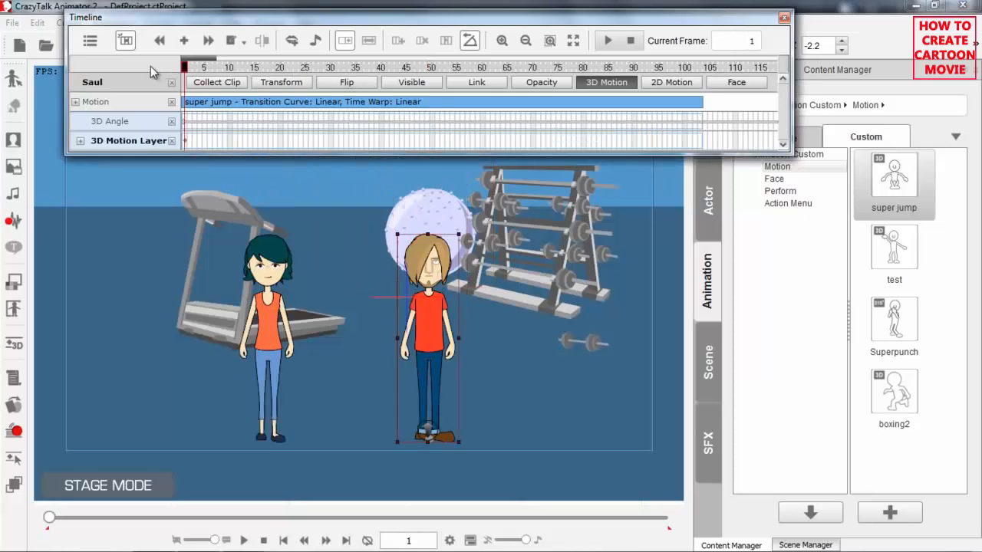
- Turn Saul to a three-quarter angle at frame 1, play the jump, and return to frame 1
click(429, 319)
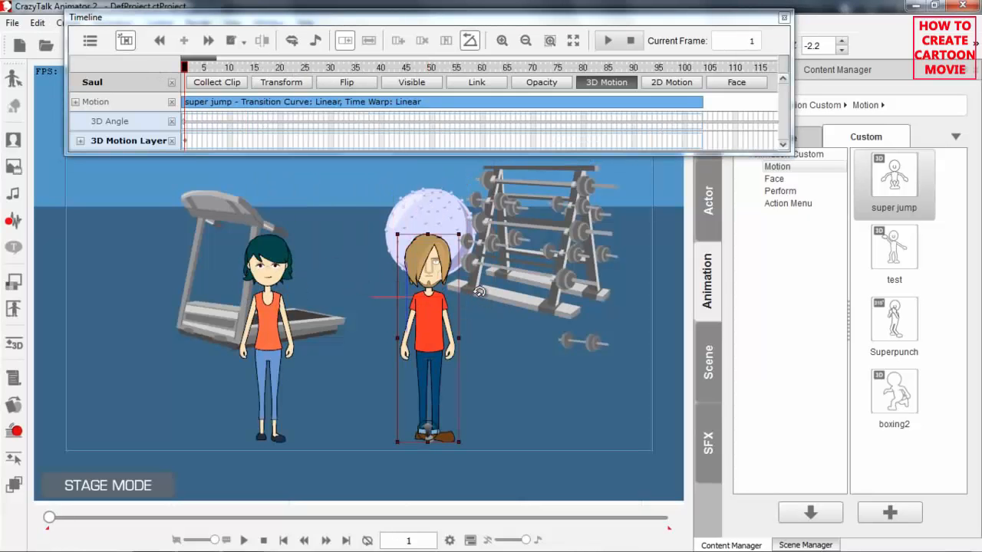
click(206, 68)
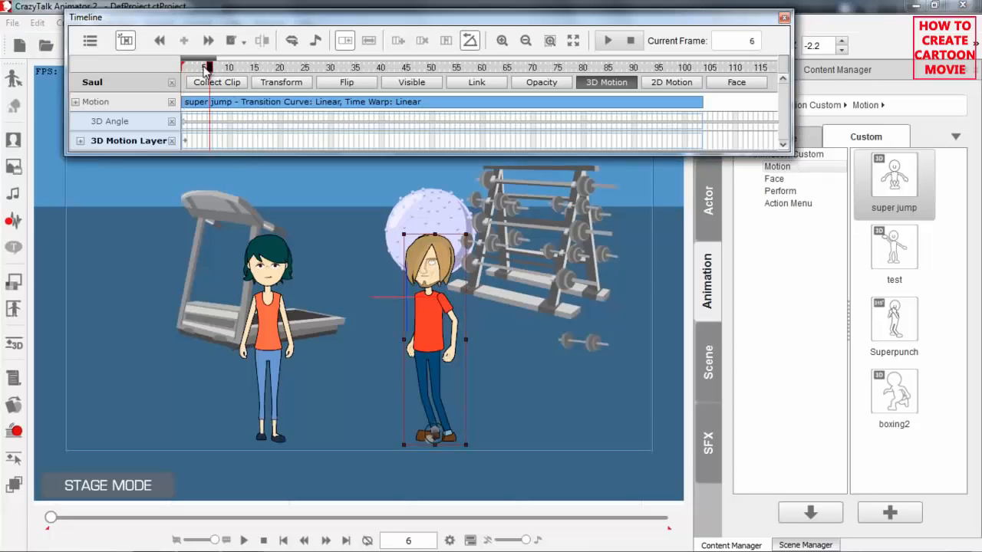
key(space)
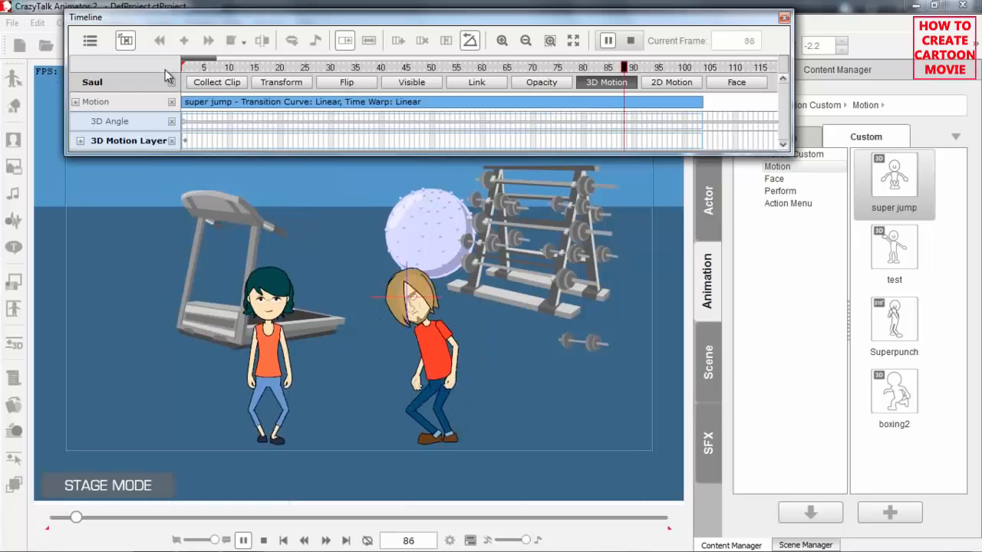
key(space)
drag(232, 59, 170, 71)
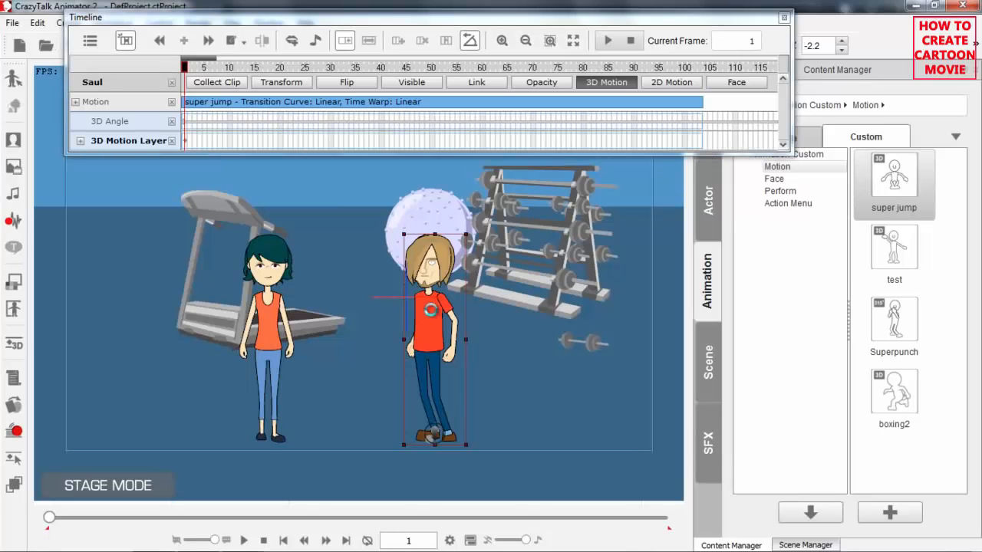
- Turn Saul into profile facing Emma at frame 1 and play the jump from that angle
click(215, 68)
drag(215, 70, 154, 62)
drag(514, 317, 513, 323)
scroll(512, 318, down, 1)
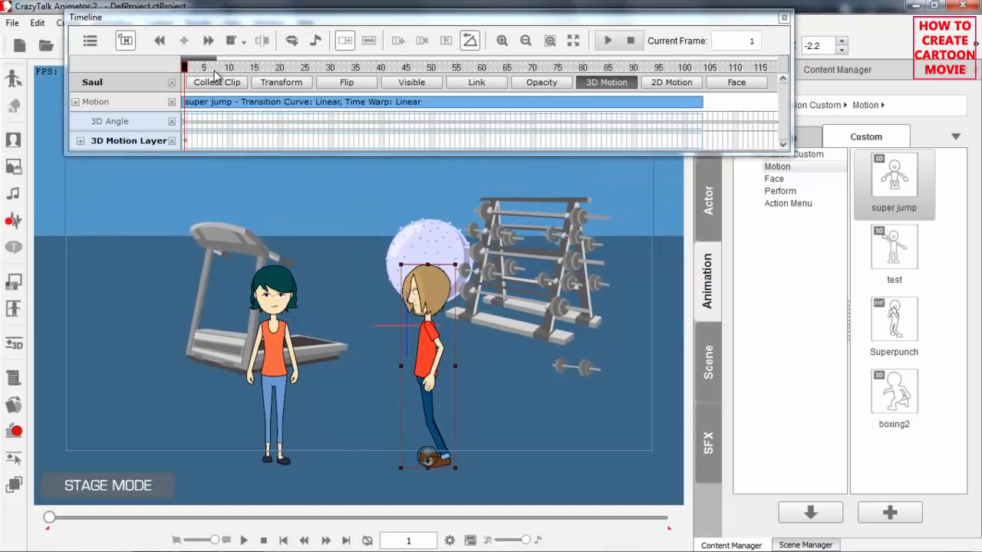
key(space)
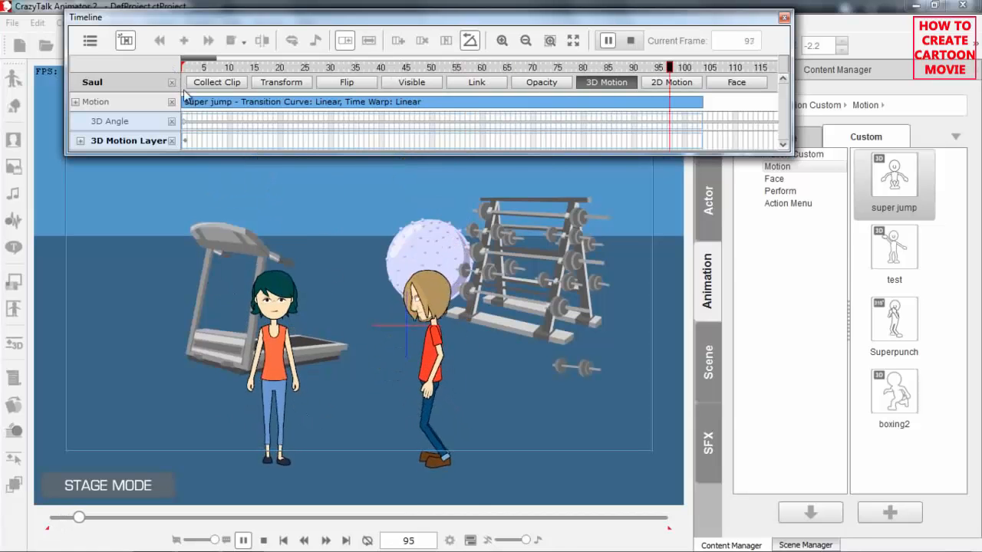
click(263, 540)
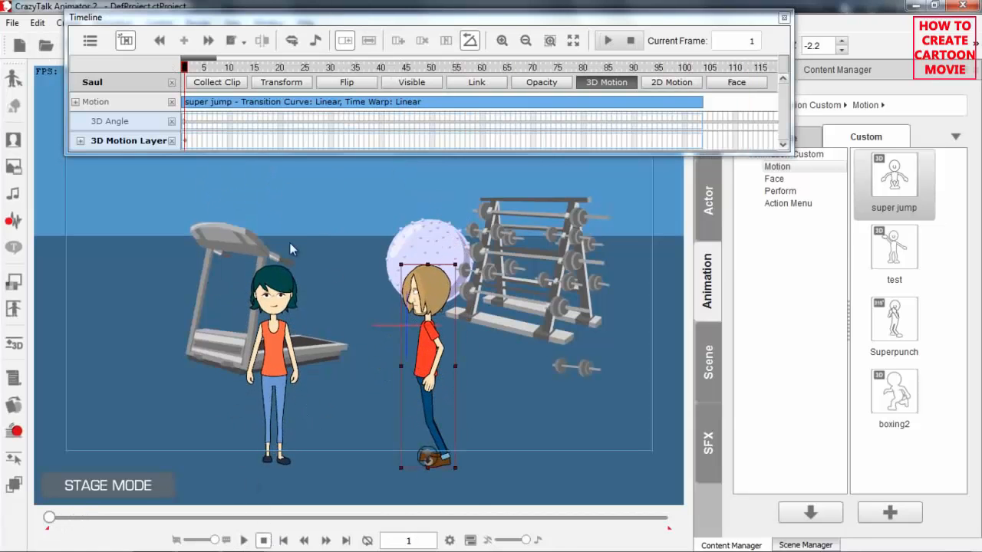
drag(239, 67, 138, 61)
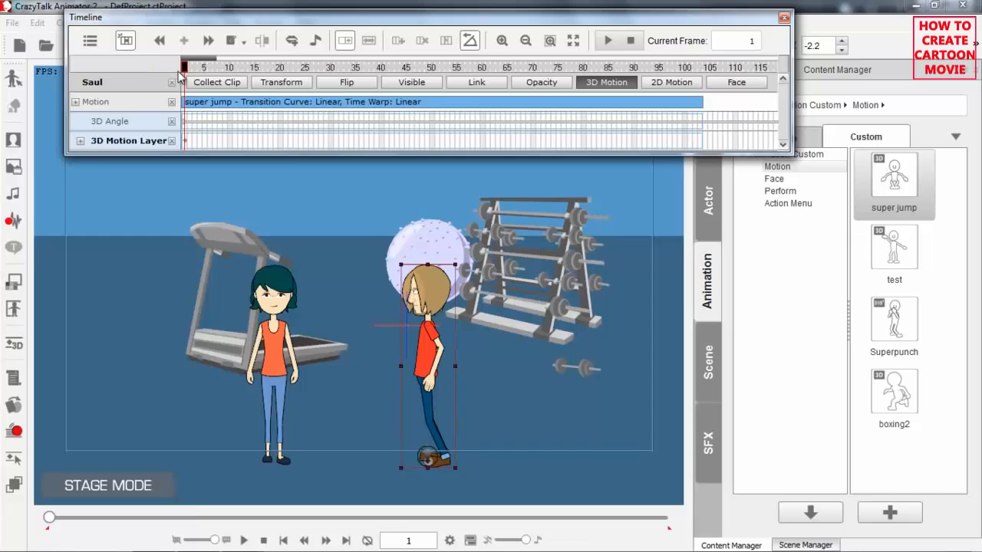
- Turn Saul's back to the viewer at frame 1, play the jump, and return to frame 1
click(425, 354)
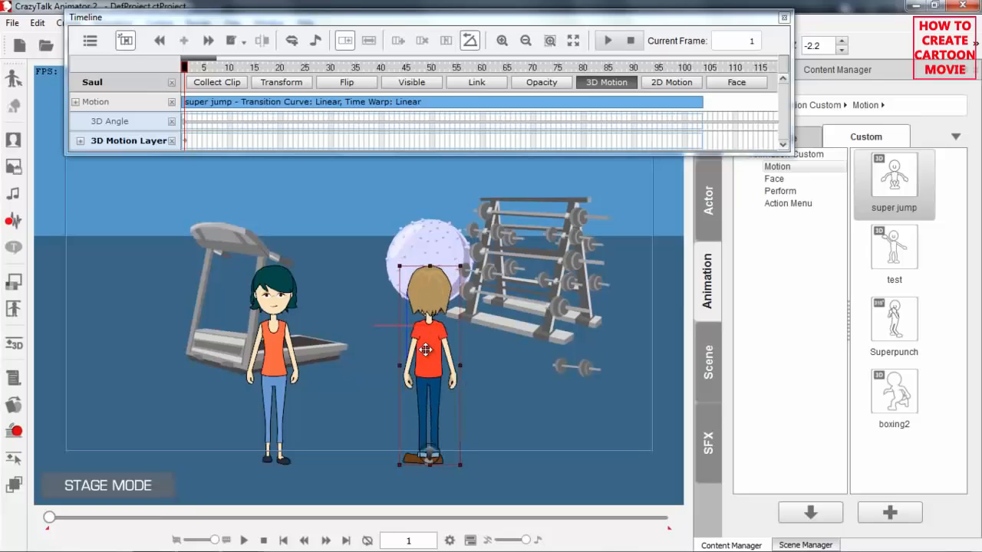
drag(218, 66, 149, 64)
key(space)
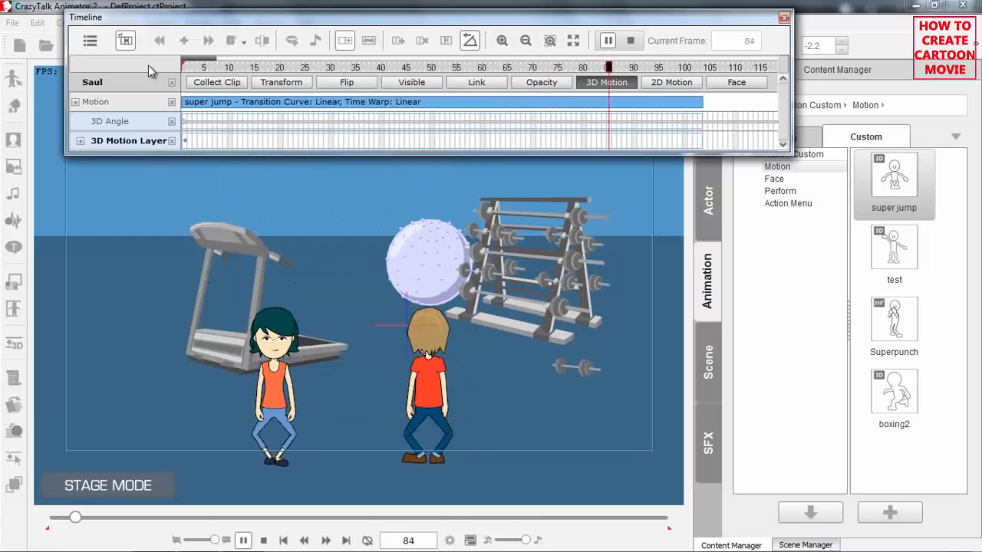
key(space)
drag(208, 68, 153, 66)
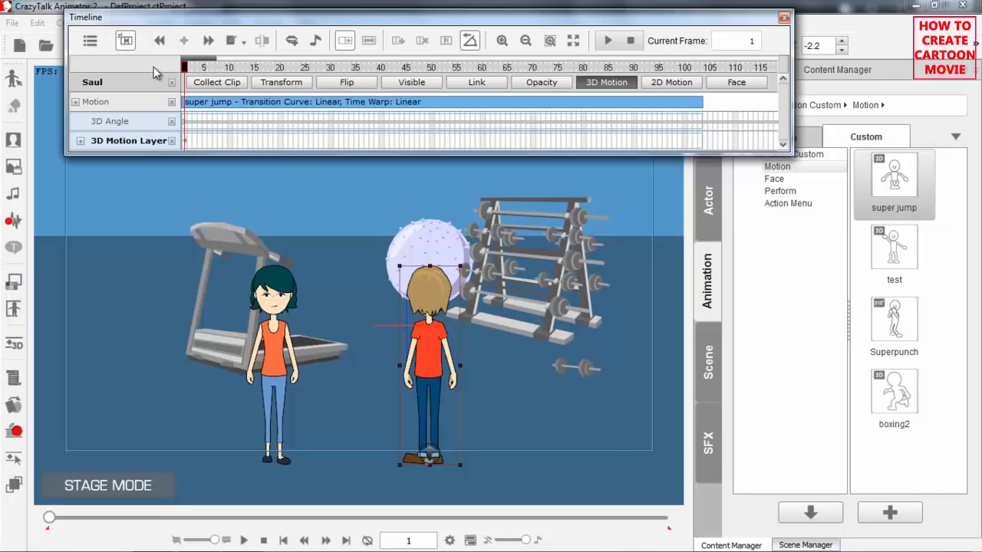
- Rotate Saul at frame 1 until he faces the front again
drag(264, 63, 171, 75)
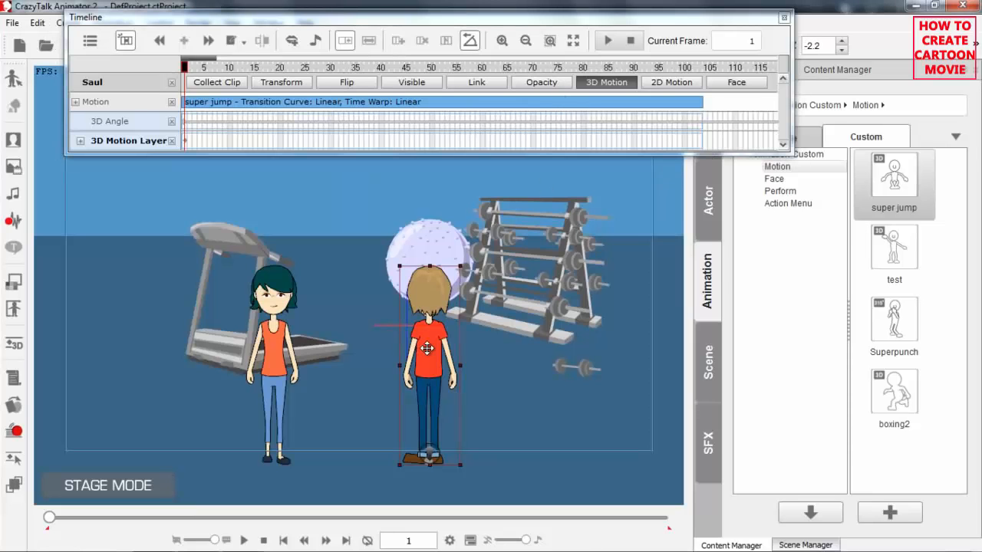
key(Right)
key(Right)
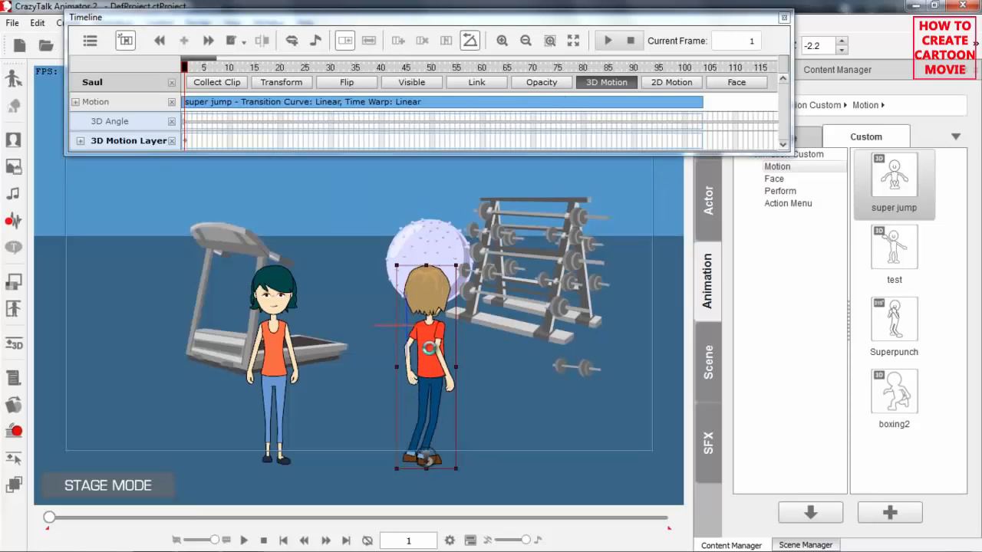
key(Right)
key(Right)
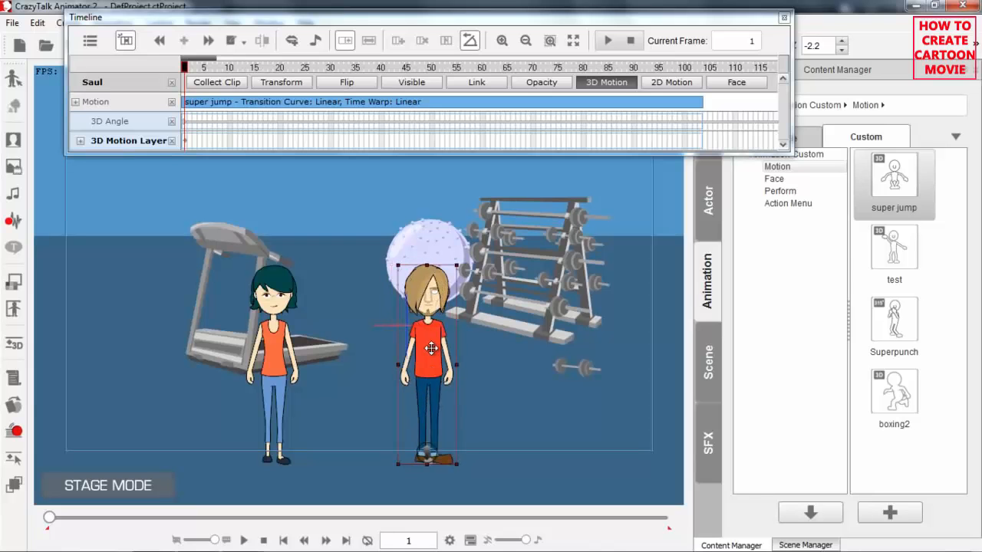
- Show Saul's Transform track in the Timeline and copy its key at frame 1
drag(343, 250, 315, 222)
click(208, 67)
drag(209, 69, 198, 69)
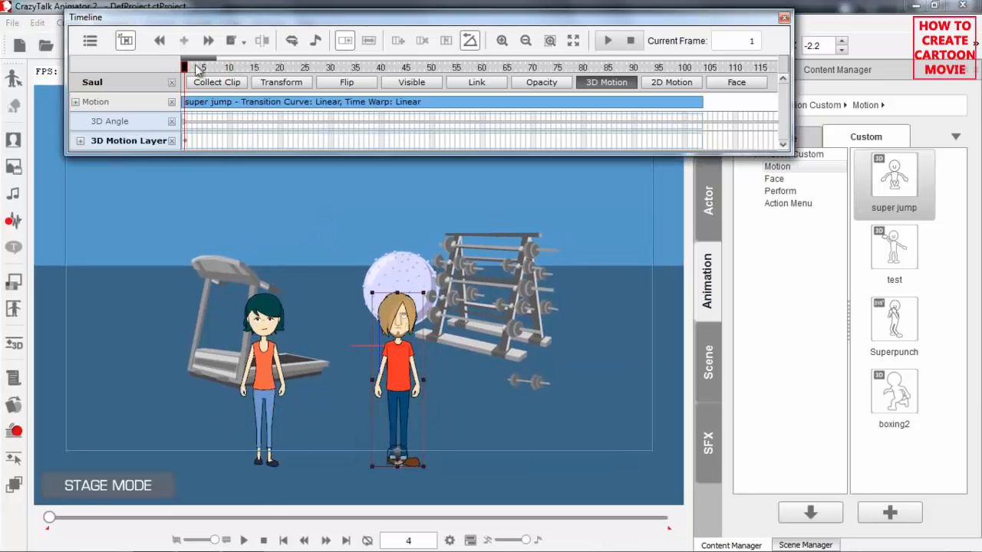
click(308, 85)
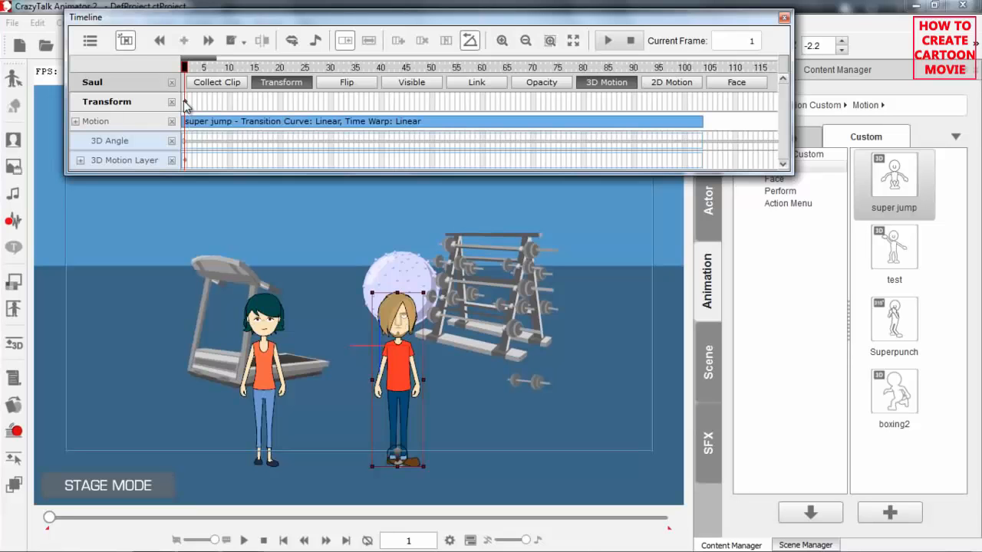
click(283, 68)
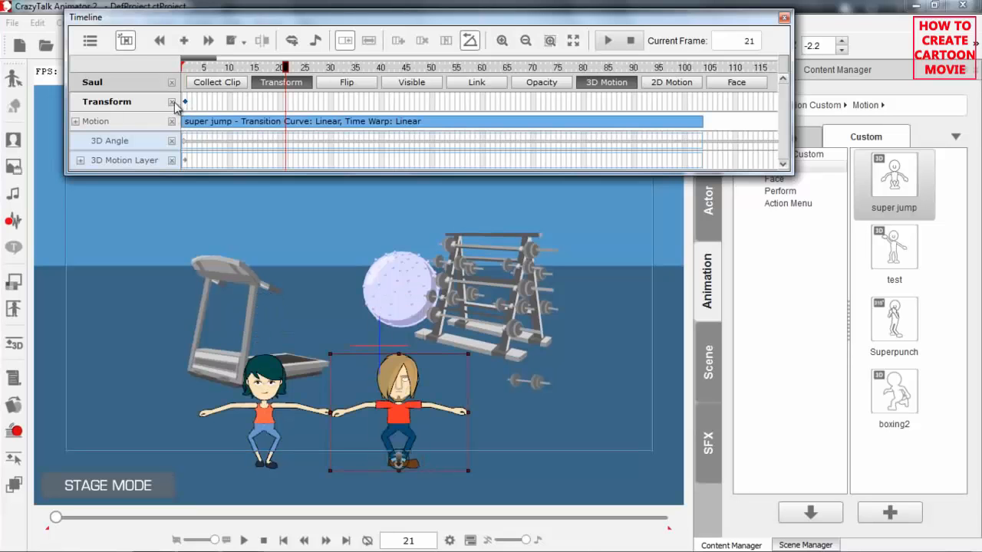
click(185, 102)
click(307, 68)
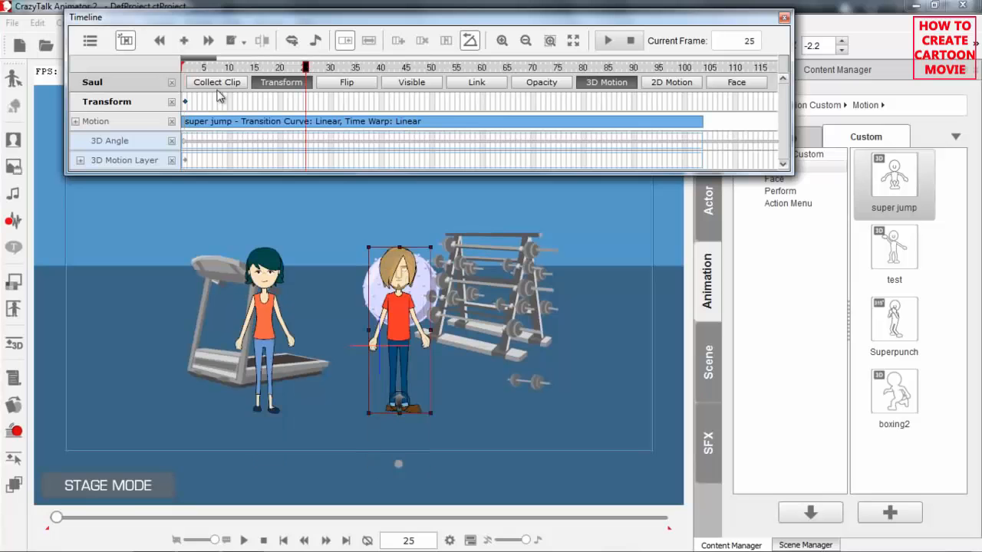
click(185, 102)
right_click(186, 102)
click(218, 132)
- Paste the copied Transform key at frame 24, just before Saul leaves the ground
click(281, 69)
click(301, 69)
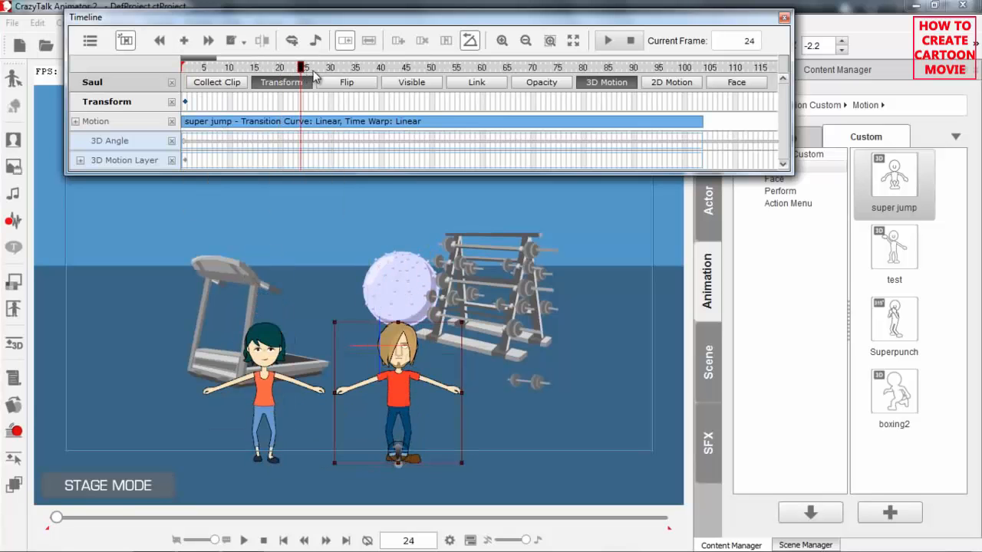
click(321, 69)
drag(321, 69, 300, 69)
right_click(301, 101)
click(336, 144)
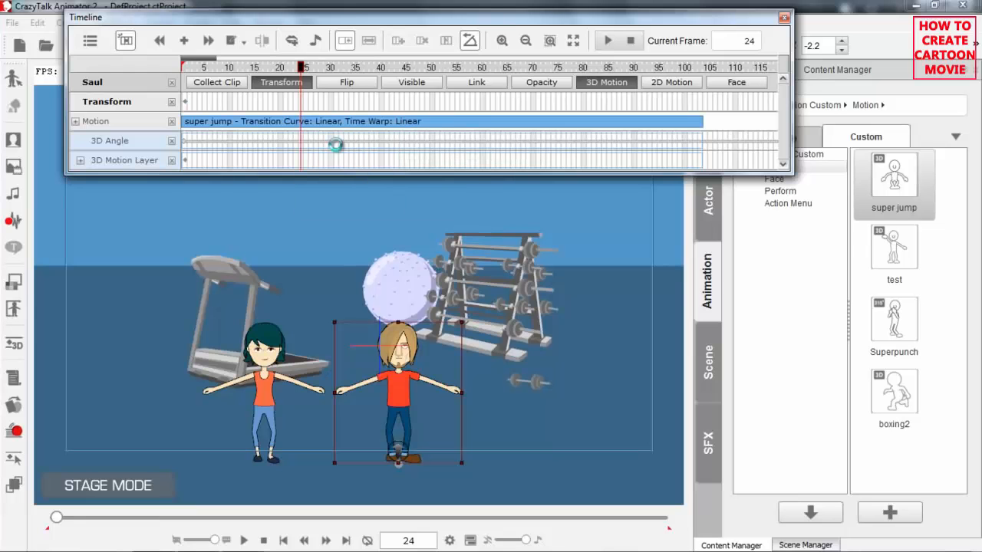
- At frame 27, raise Saul well above Emma's height so his jump goes higher
click(356, 68)
click(375, 69)
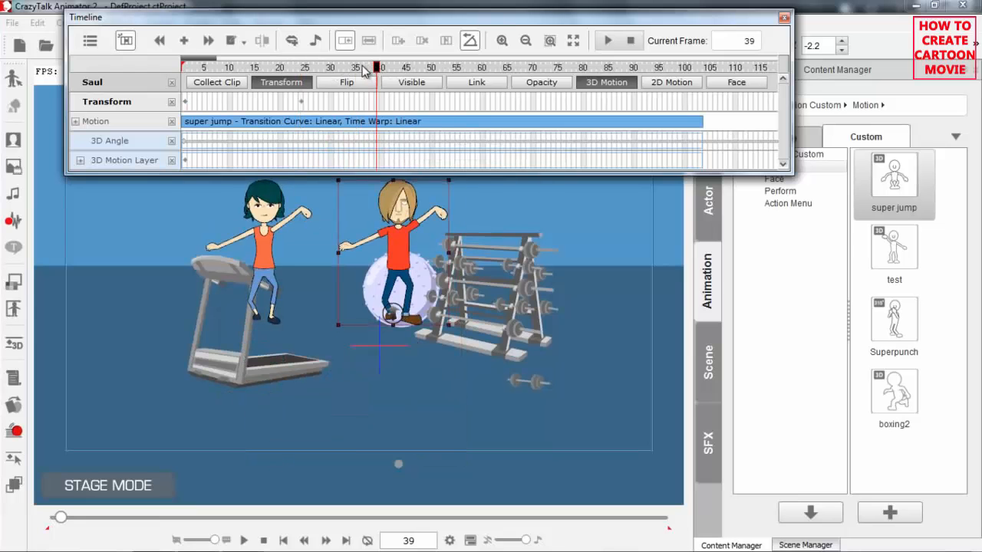
click(362, 69)
click(357, 69)
drag(356, 69, 316, 70)
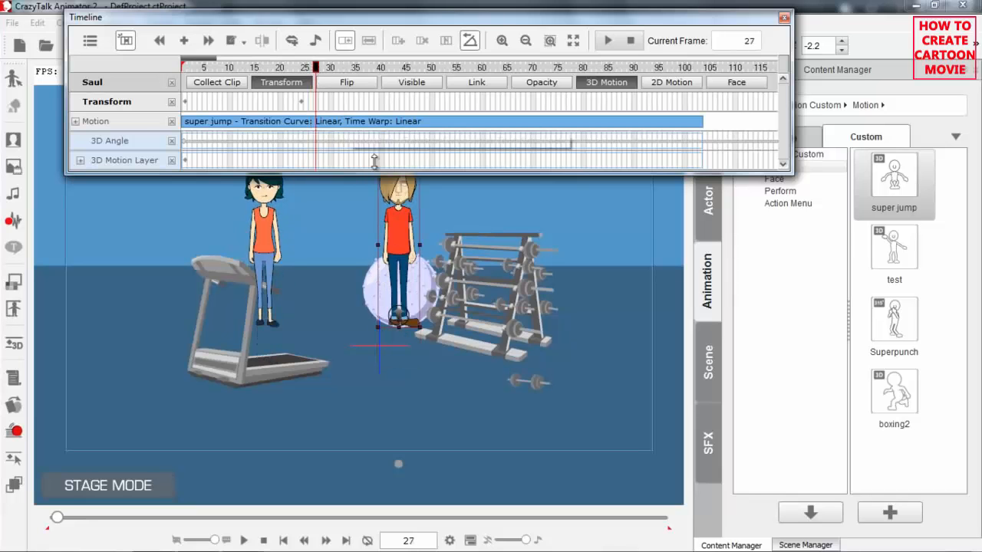
drag(451, 244, 448, 324)
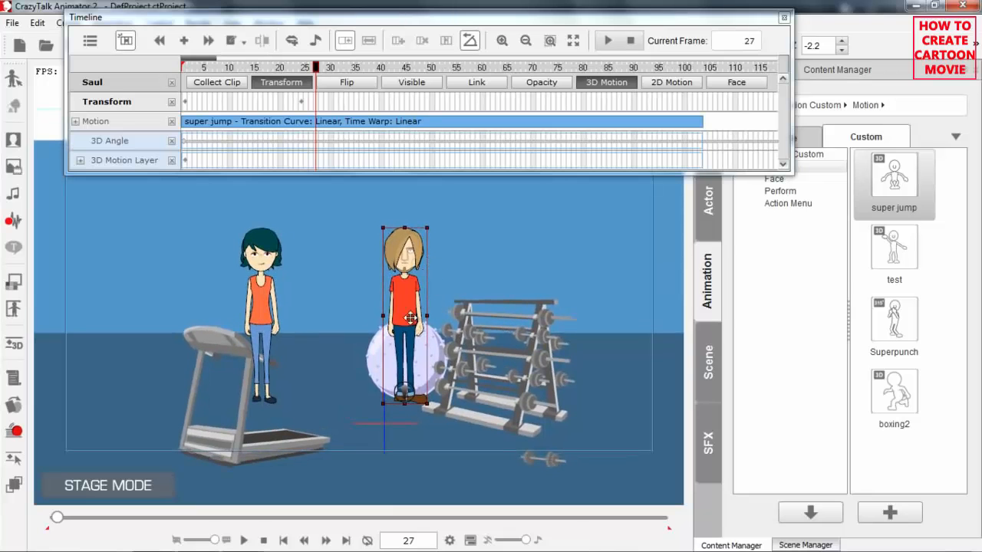
drag(407, 295, 407, 198)
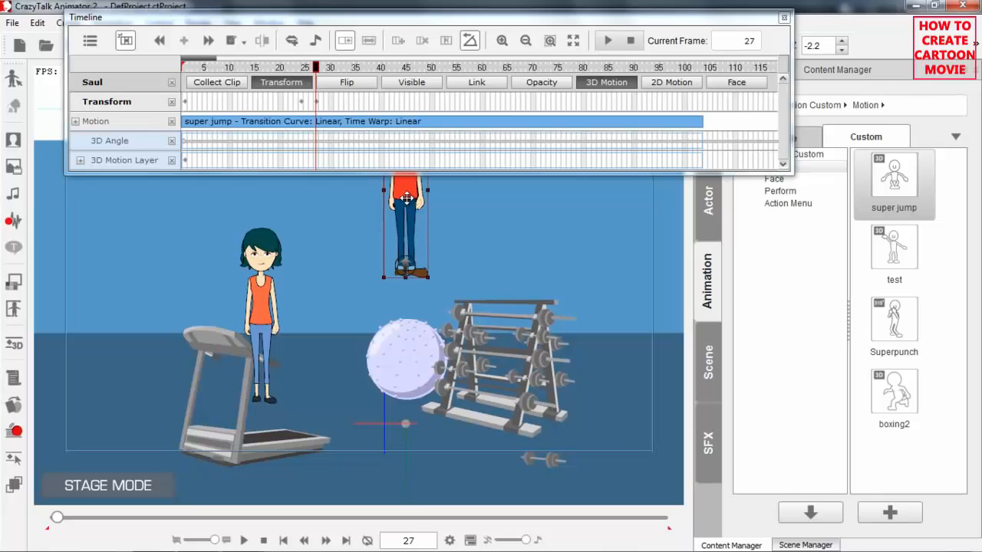
click(317, 71)
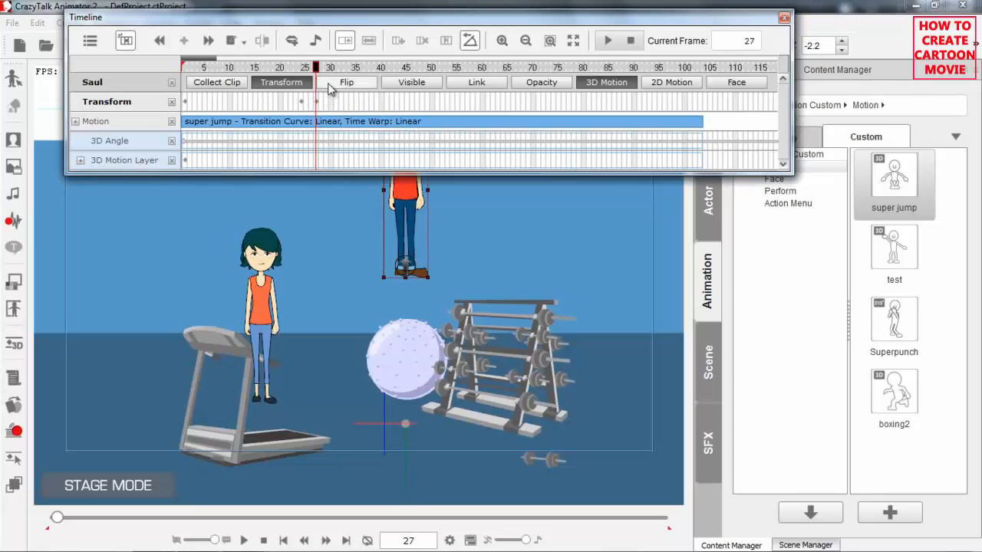
- Copy Saul's ground-level Transform key at frame 24 and paste it at frame 71, where he has landed
click(302, 102)
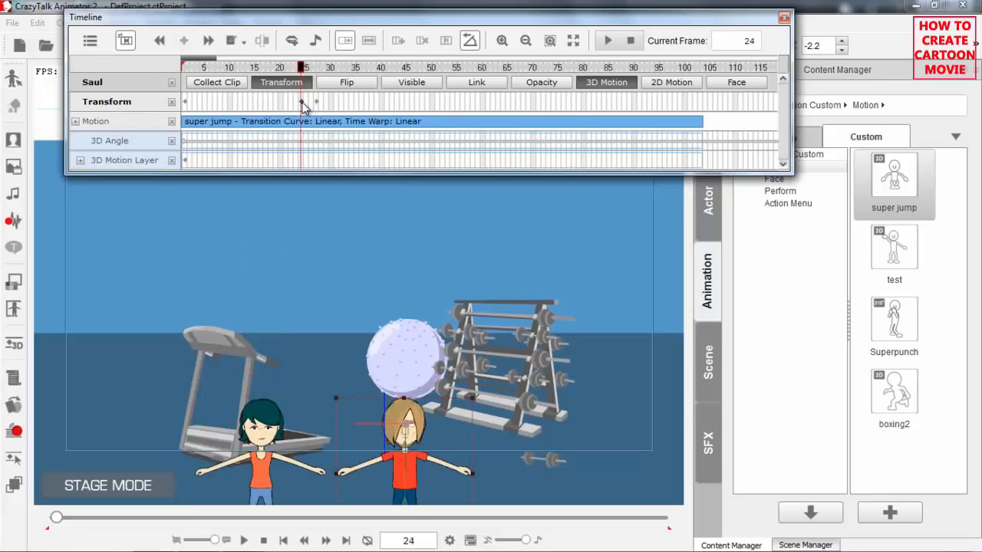
right_click(302, 101)
click(337, 127)
click(316, 72)
key(space)
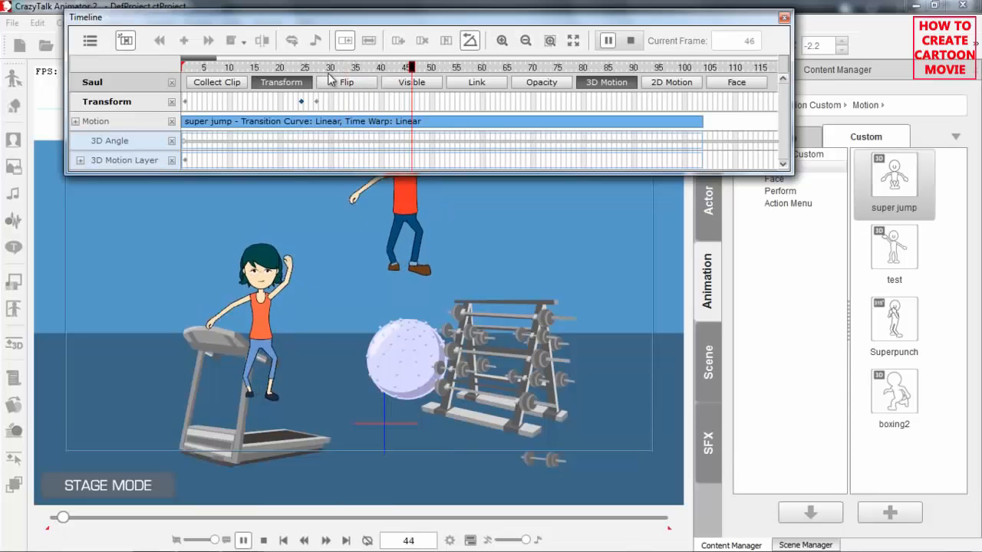
key(space)
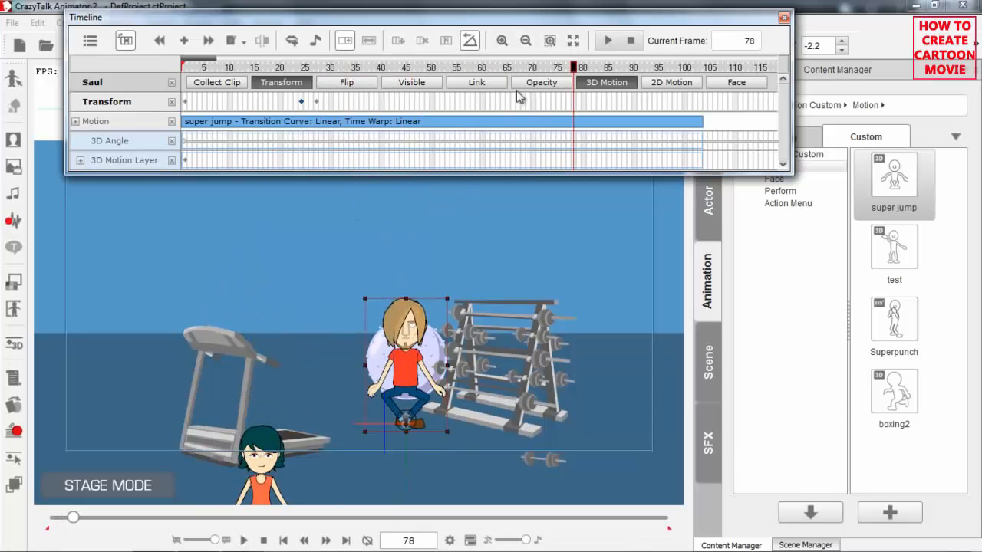
drag(572, 69, 539, 71)
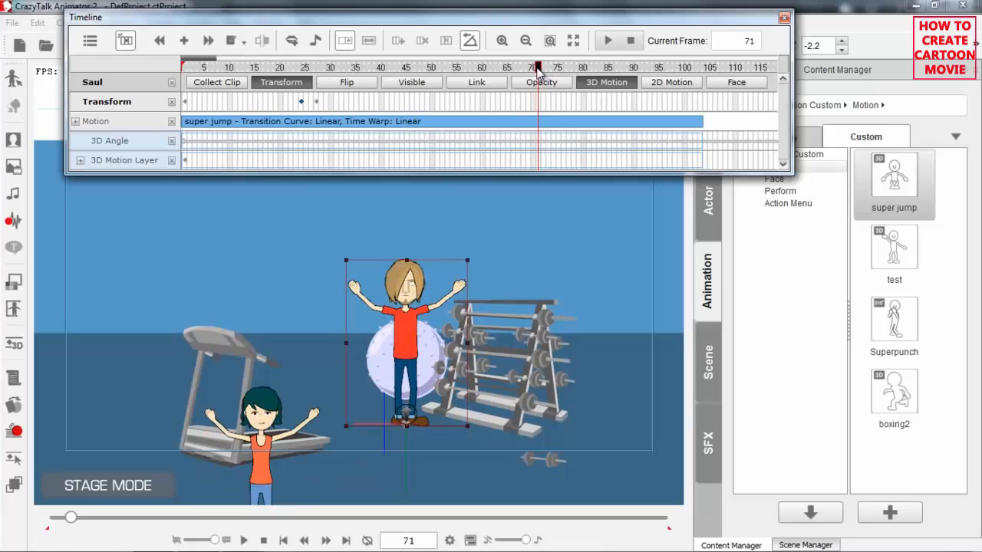
right_click(538, 109)
click(571, 146)
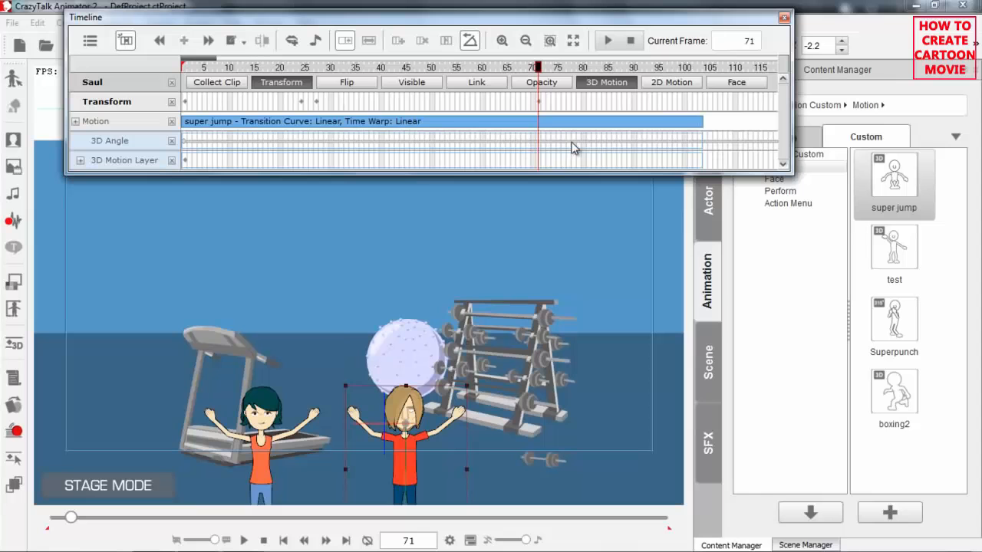
- Copy Saul's raised Transform key at frame 27 and paste it at frame 68, just before he lands
click(316, 106)
right_click(317, 106)
click(349, 140)
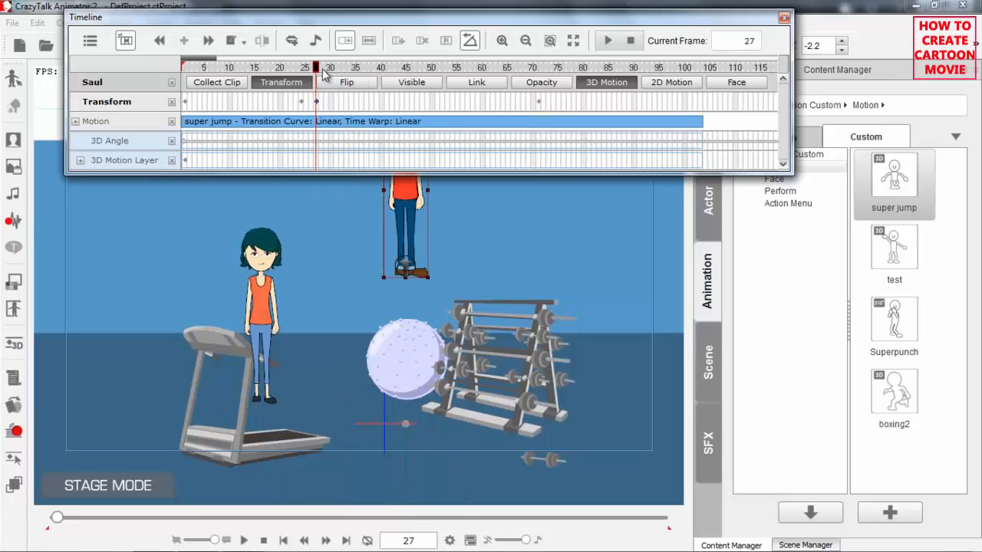
key(space)
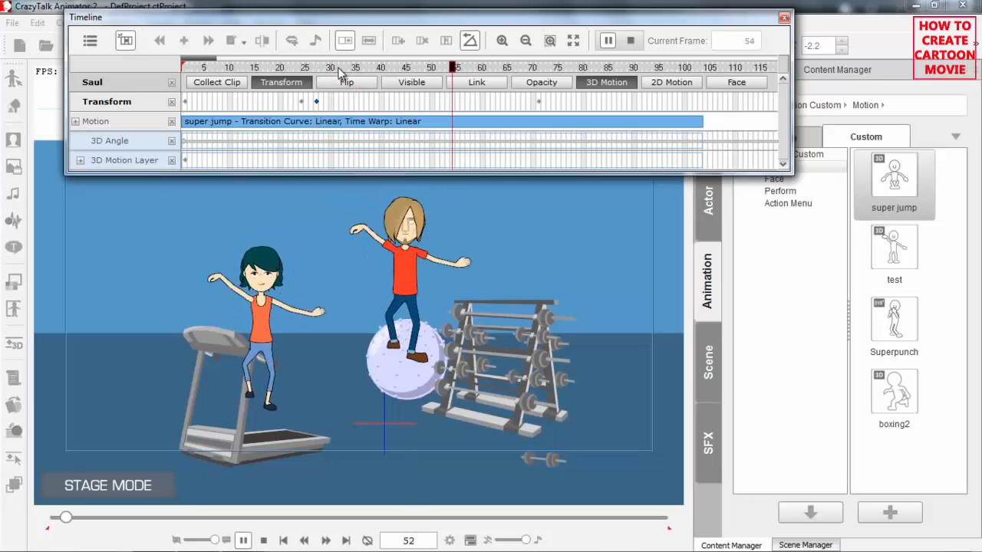
key(space)
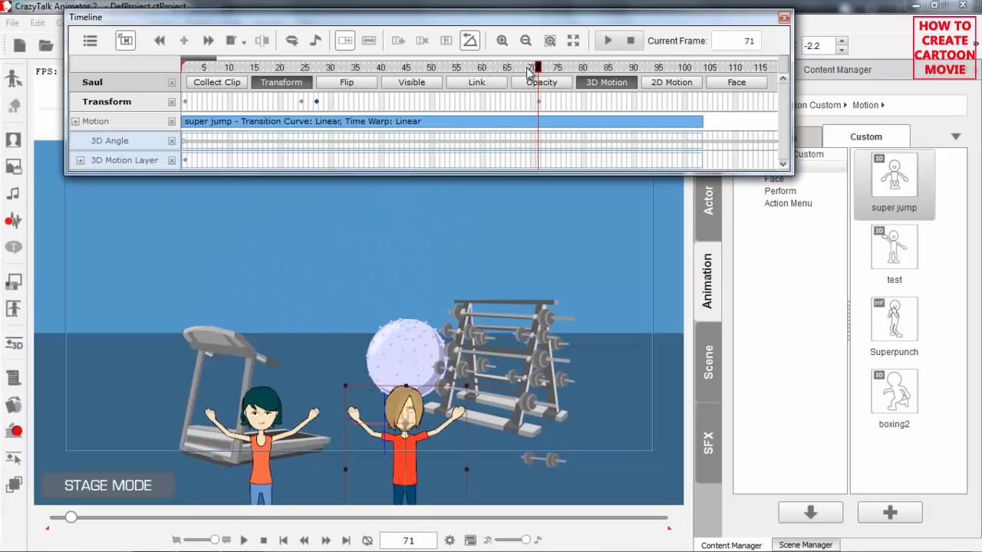
click(533, 69)
click(523, 69)
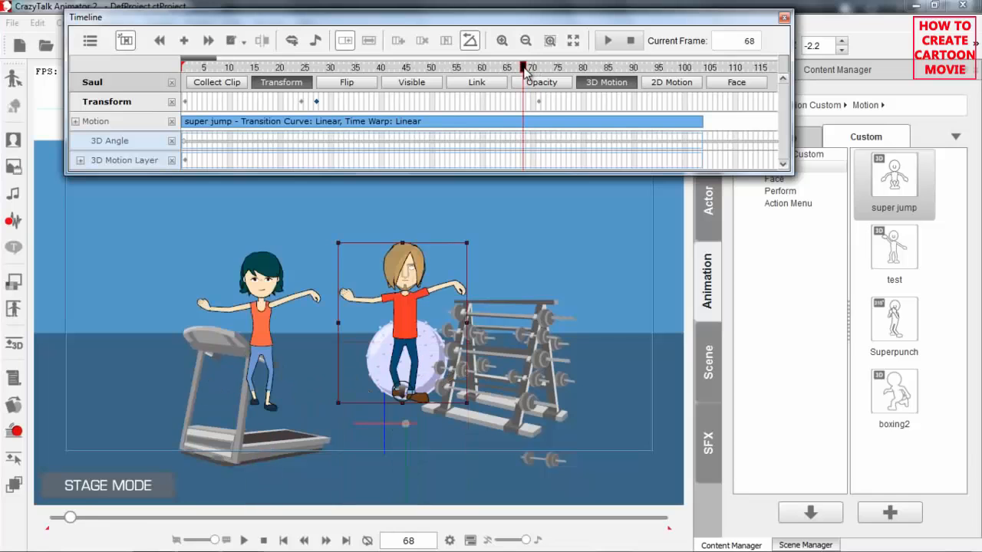
click(528, 69)
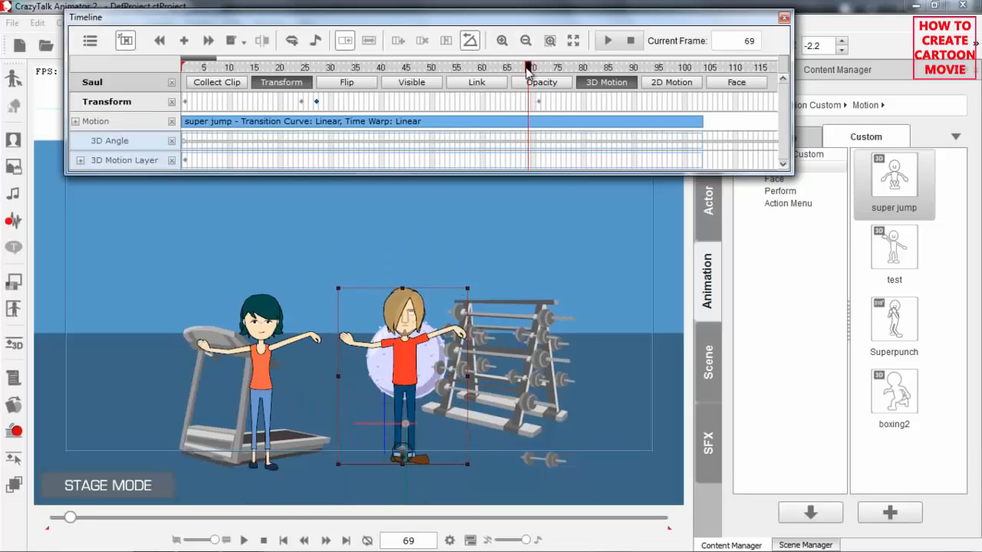
click(523, 69)
right_click(524, 106)
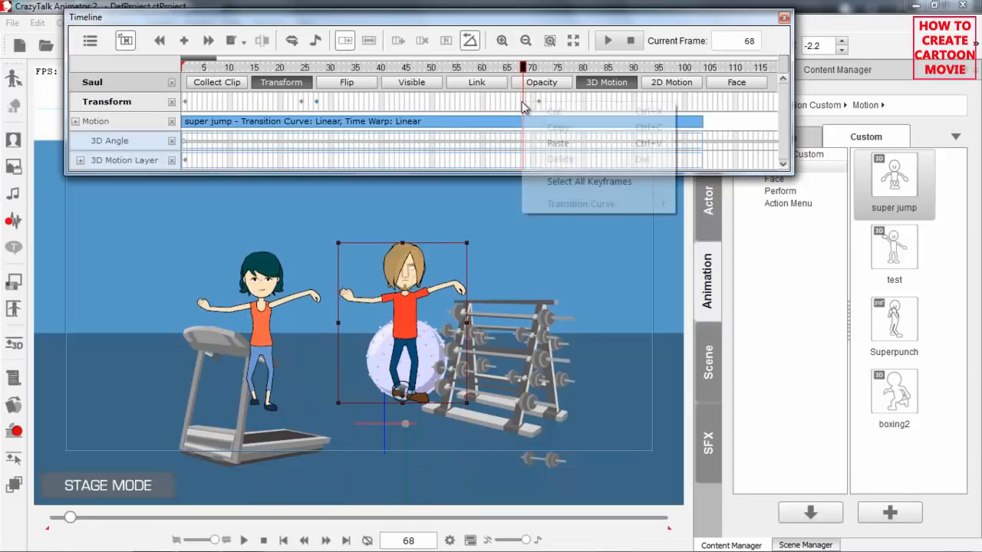
click(546, 132)
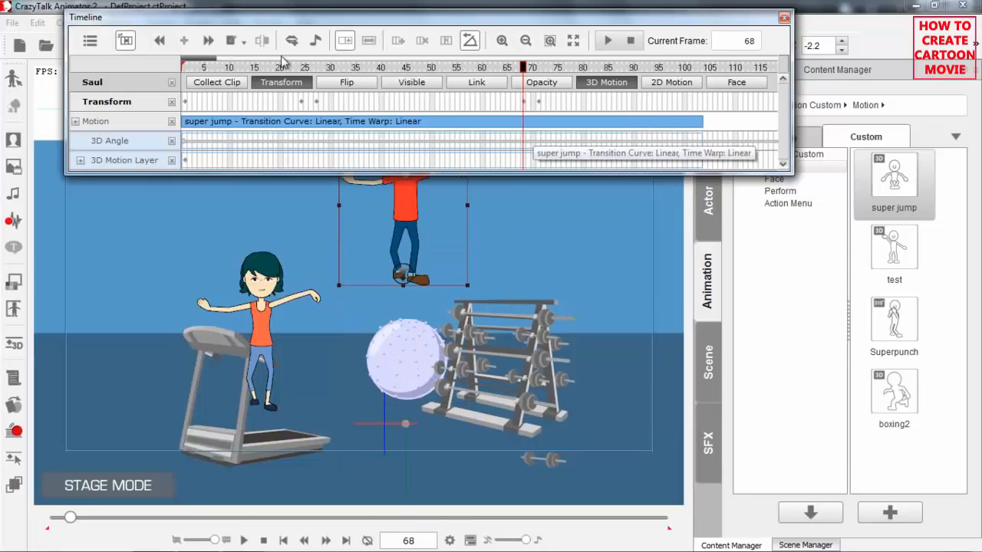
- Close the Timeline and play the animation from frame 1 to compare both characters' jumps, then stop it
click(783, 17)
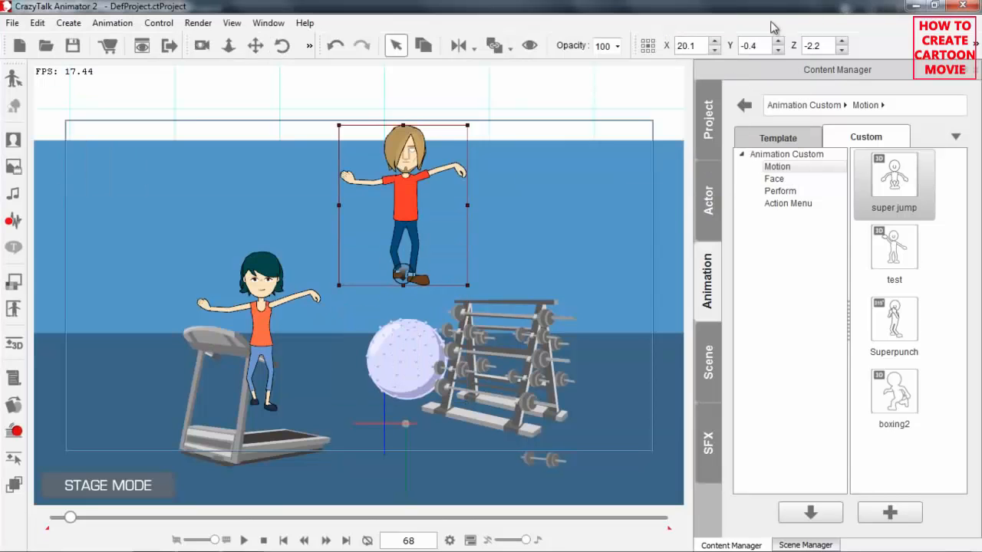
click(262, 539)
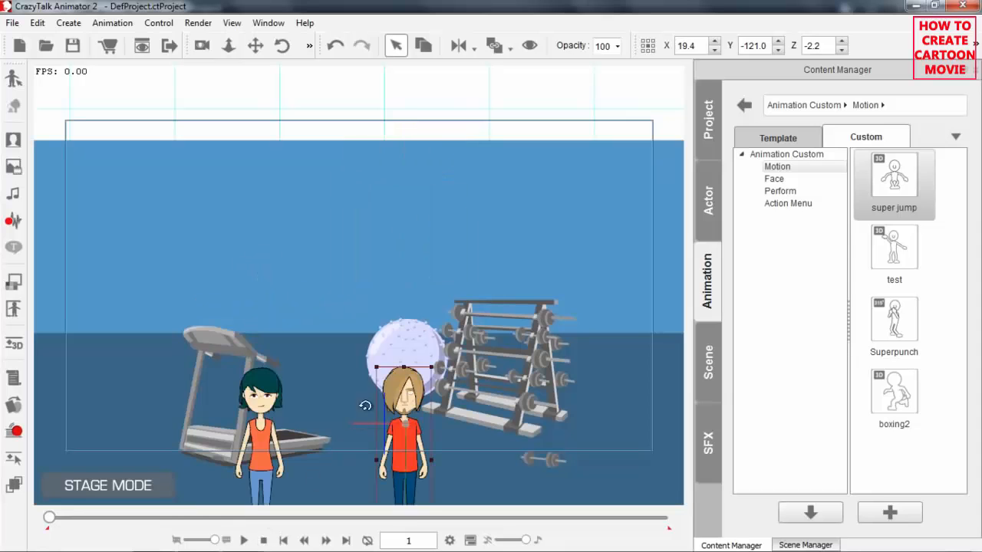
drag(398, 353, 454, 308)
click(243, 540)
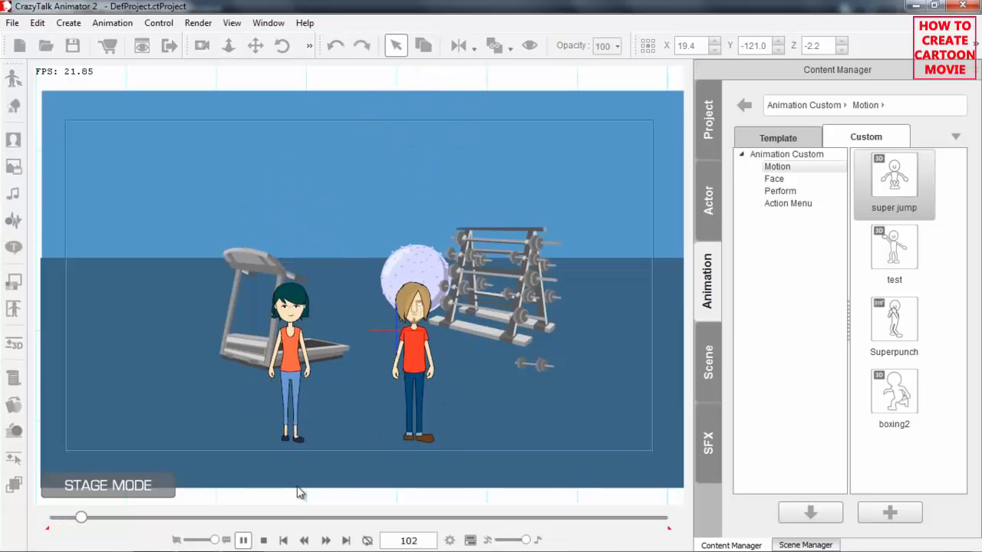
click(263, 540)
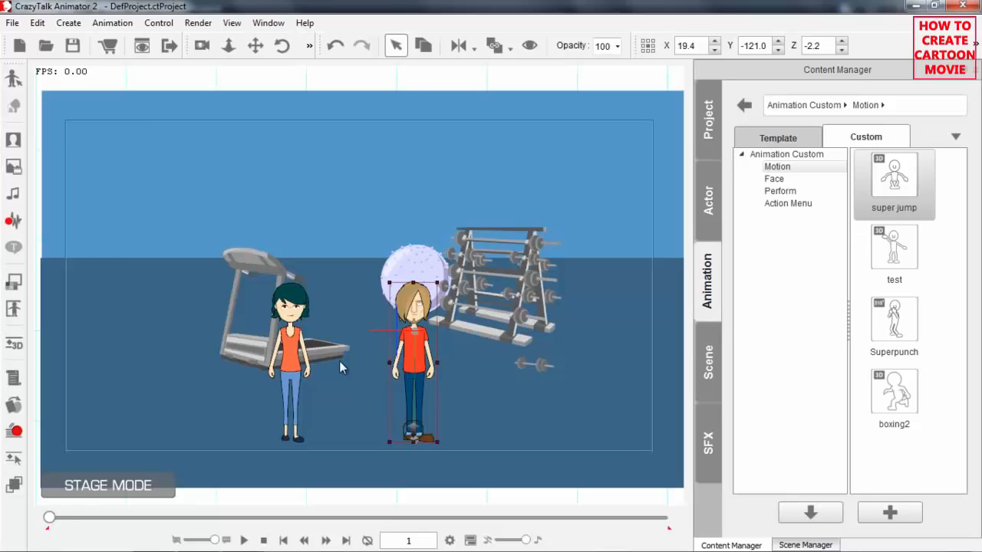